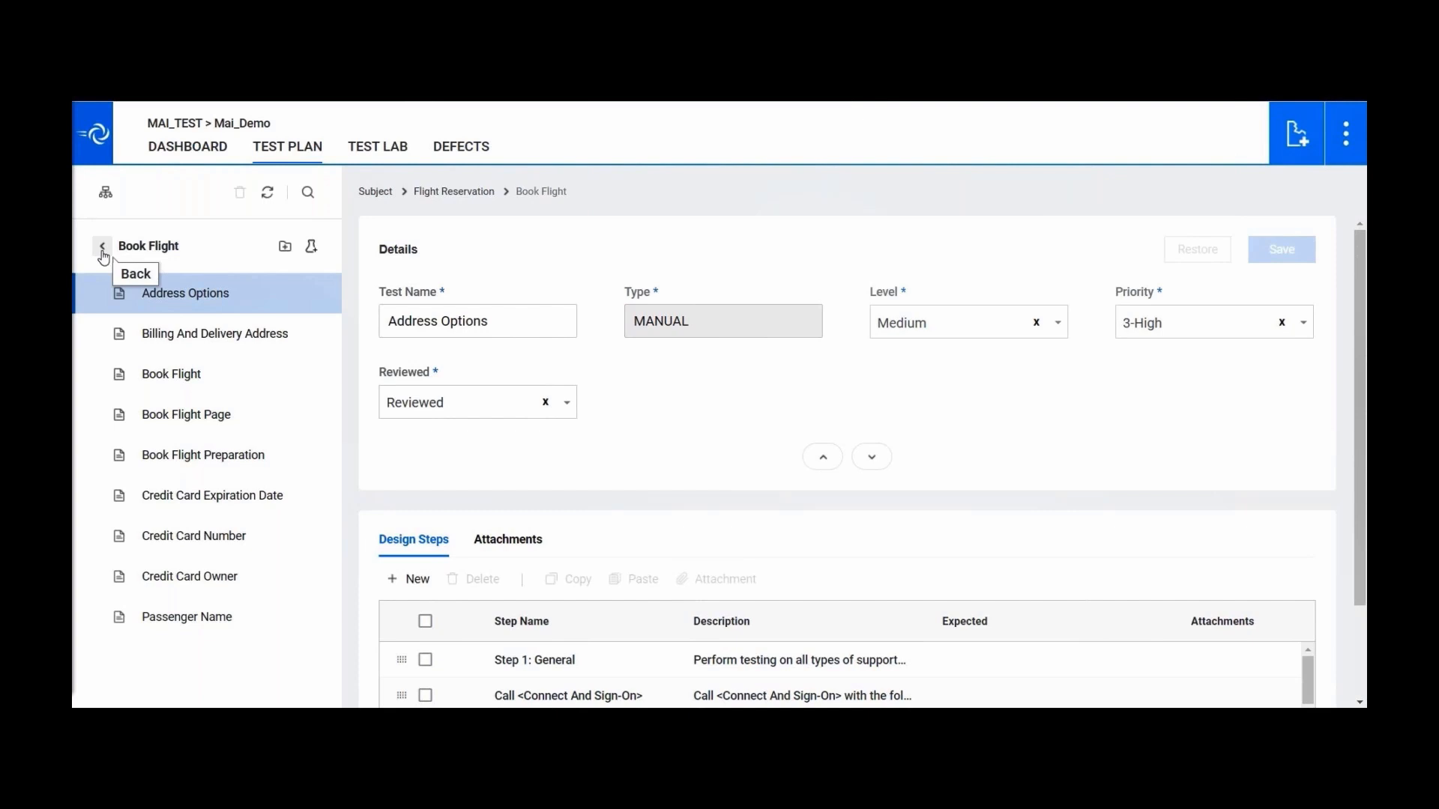
- Return to the root Subject folders and open the Cruises folder
click(102, 249)
click(102, 249)
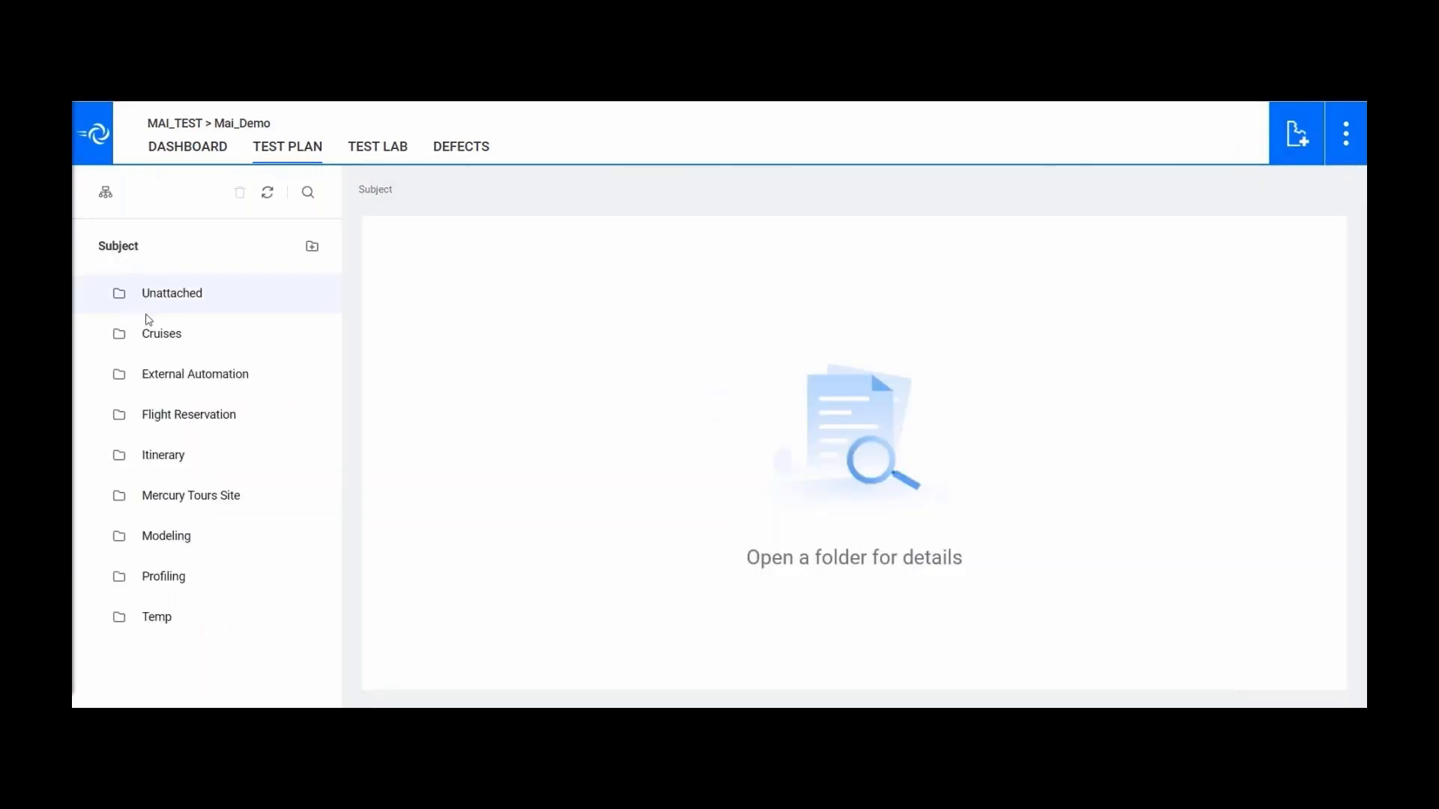
click(311, 334)
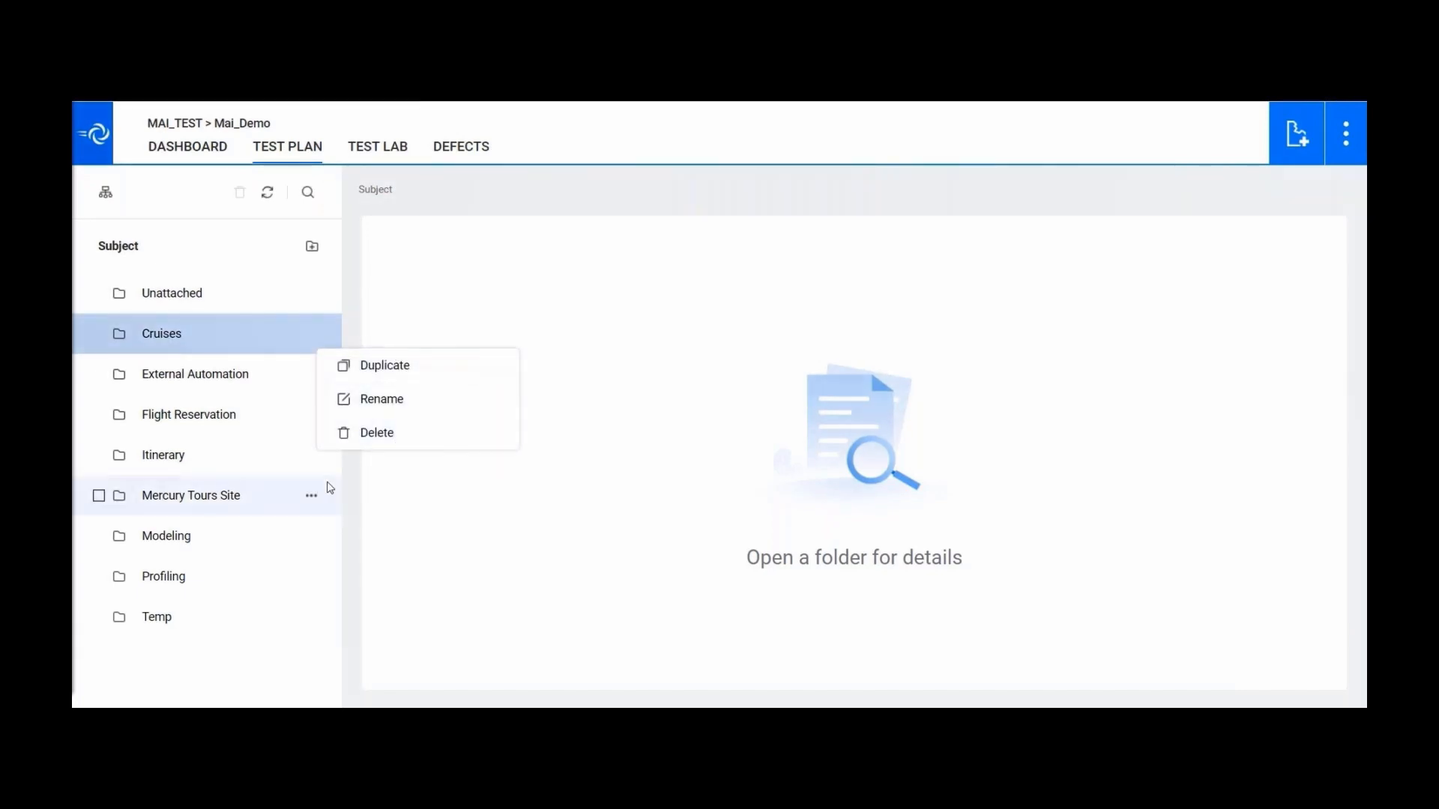
click(357, 299)
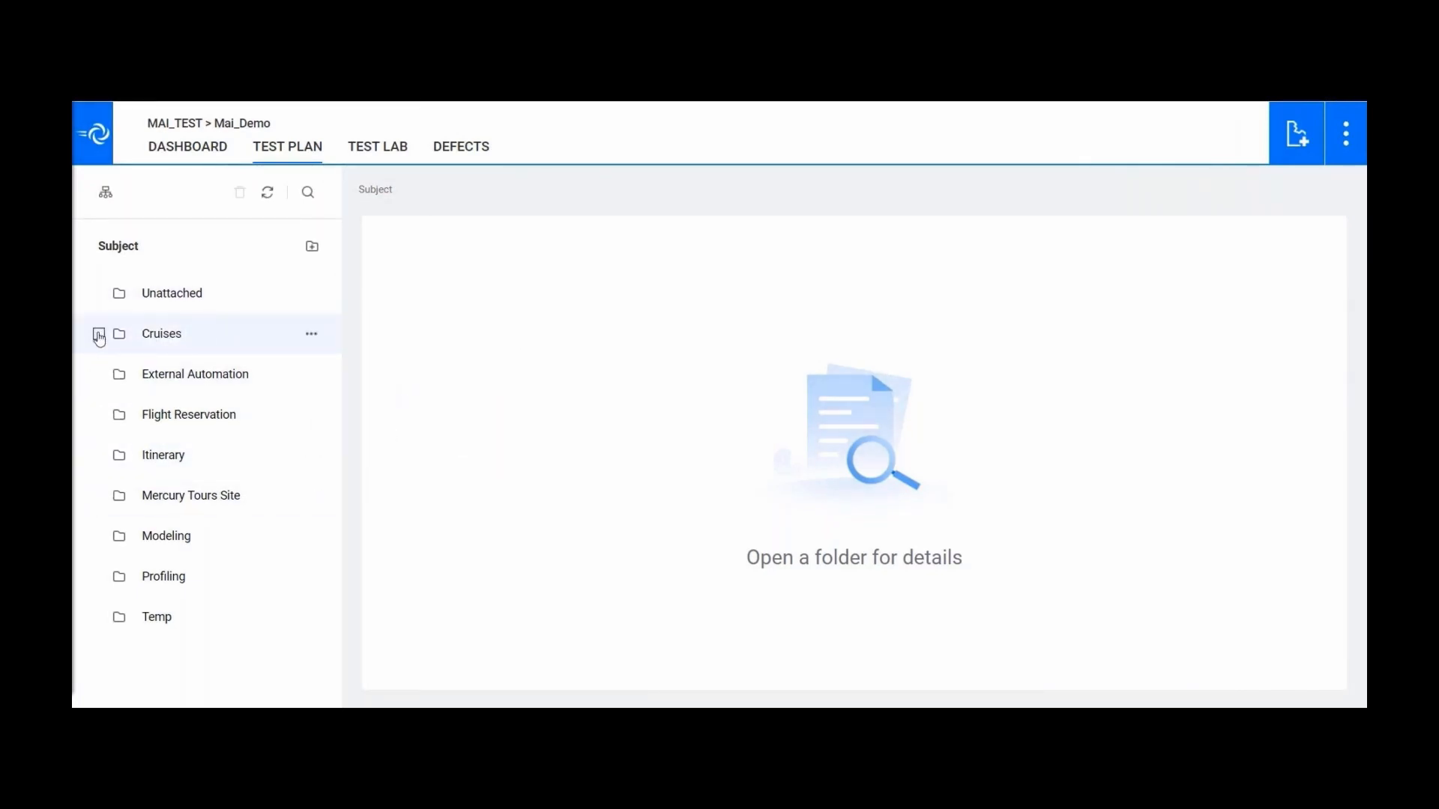
click(162, 337)
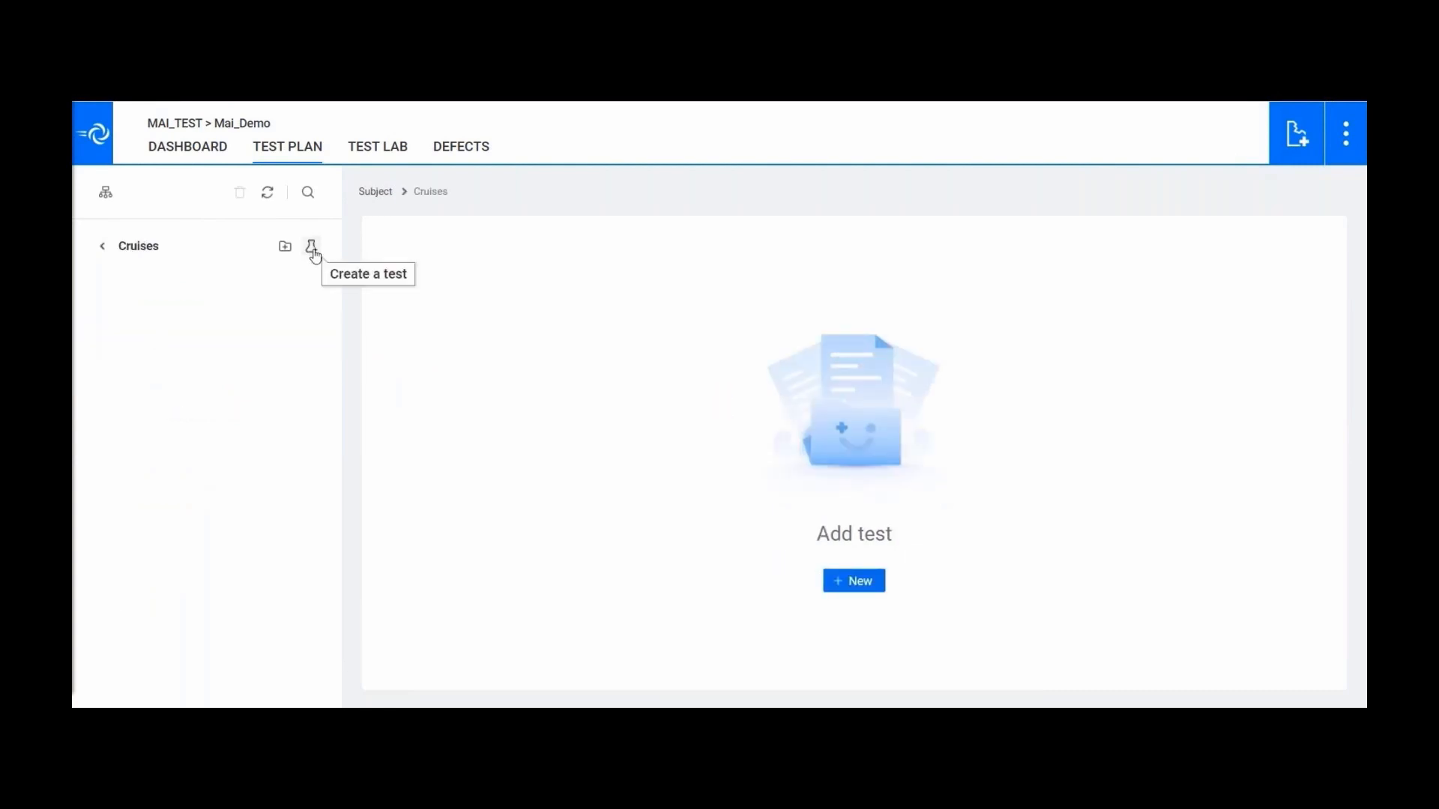
- Create a folder named Sprint1 inside Cruises and open it
click(285, 247)
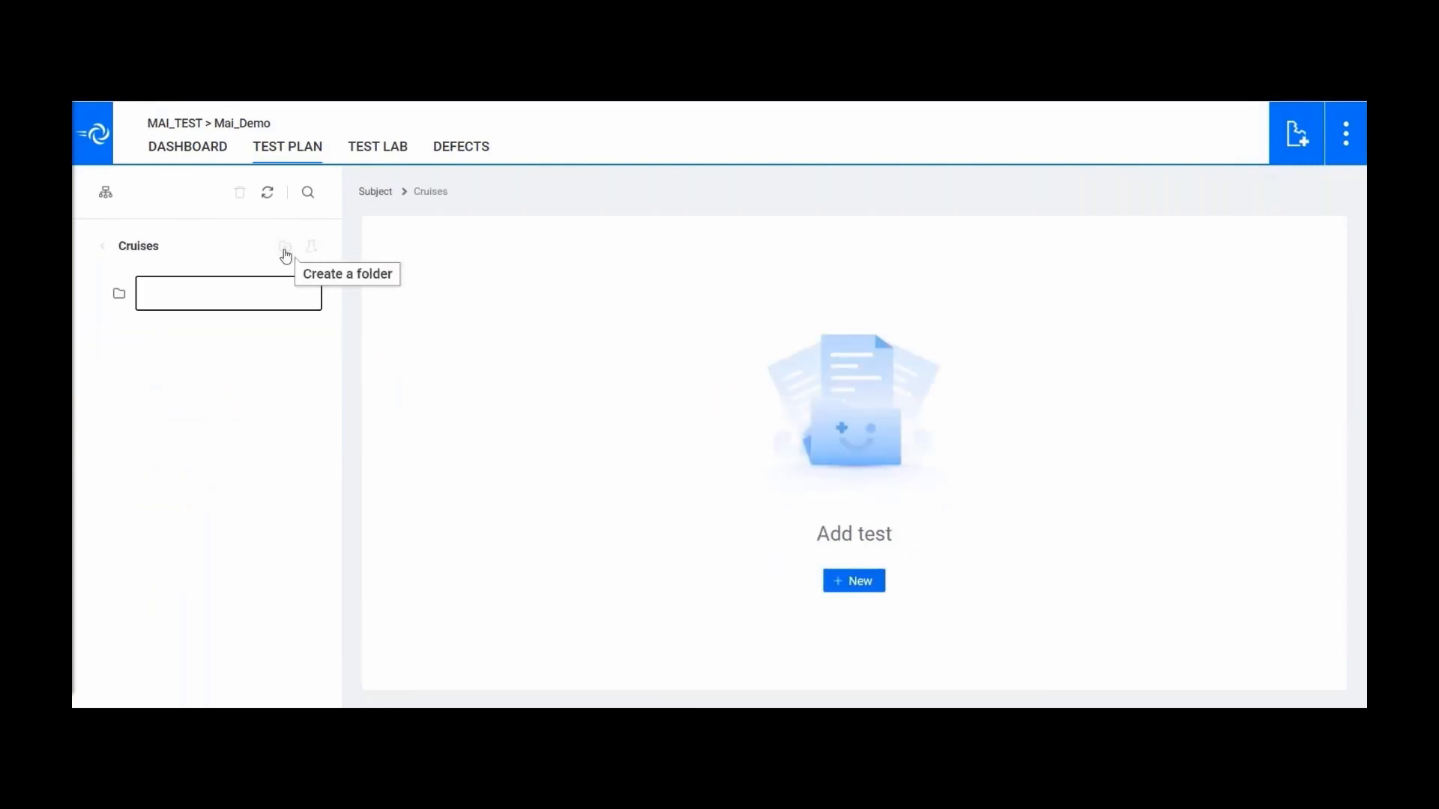
text(Sprint1)
key(Return)
click(163, 295)
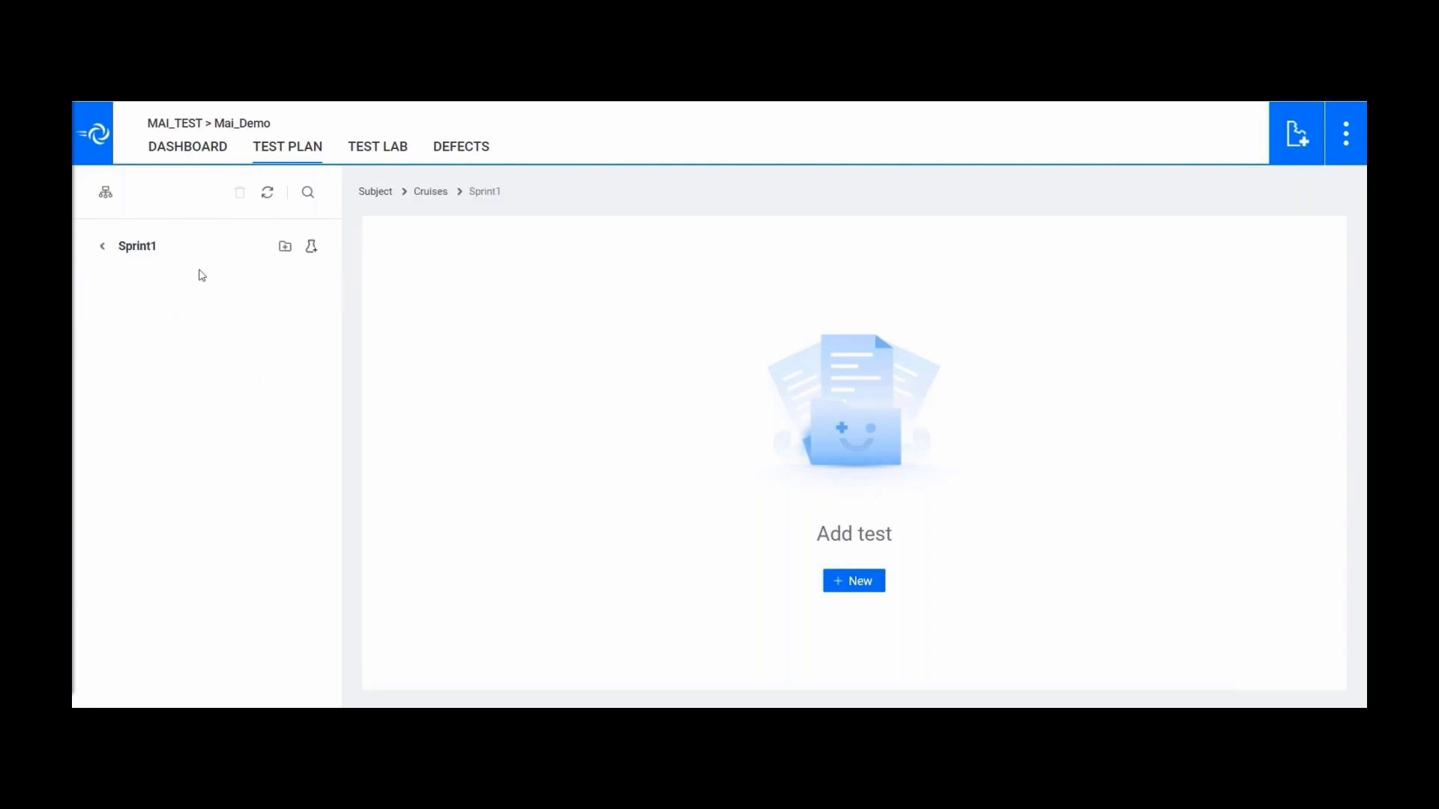
- Create a new test named HomePage in the Sprint1 folder
click(313, 252)
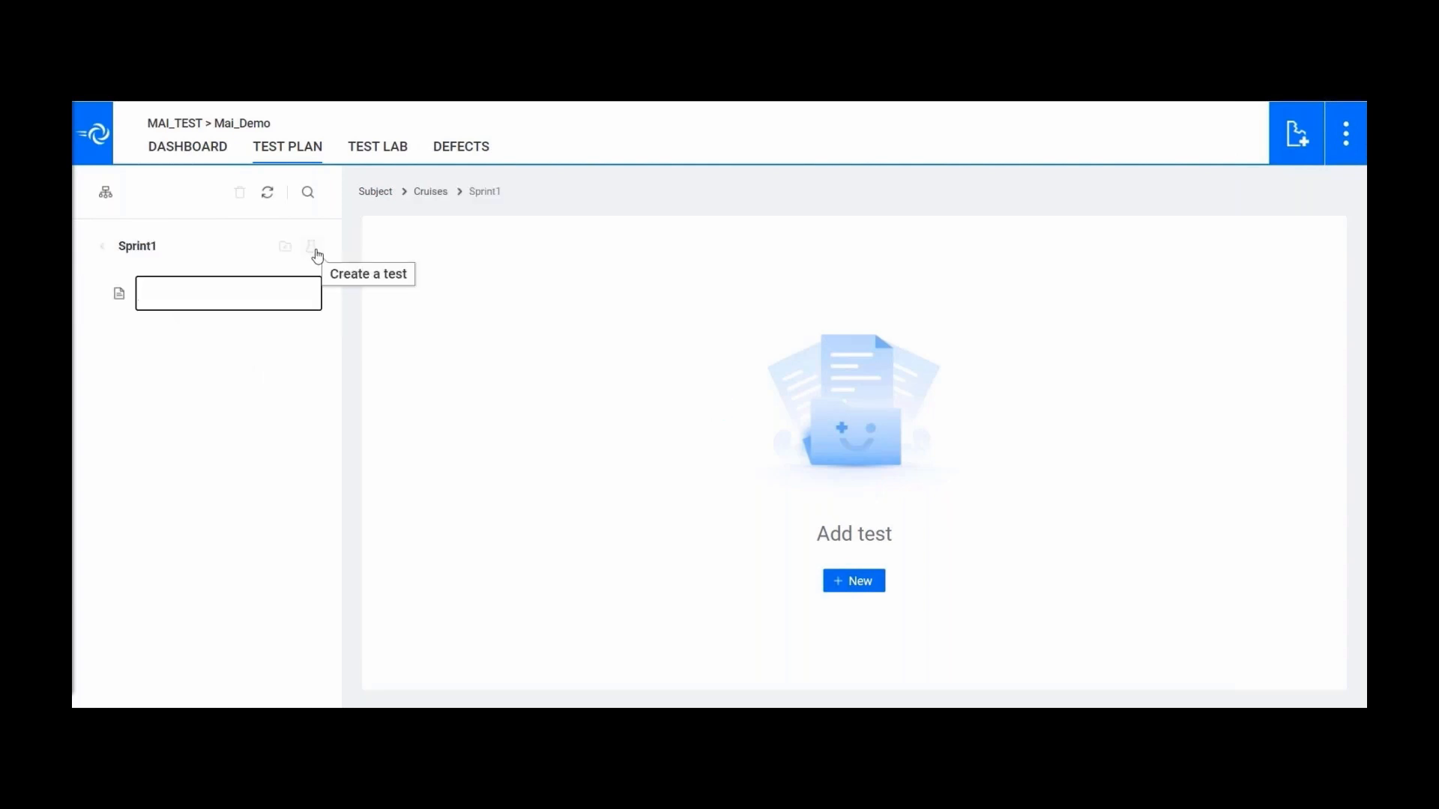
text(HomePage)
click(253, 363)
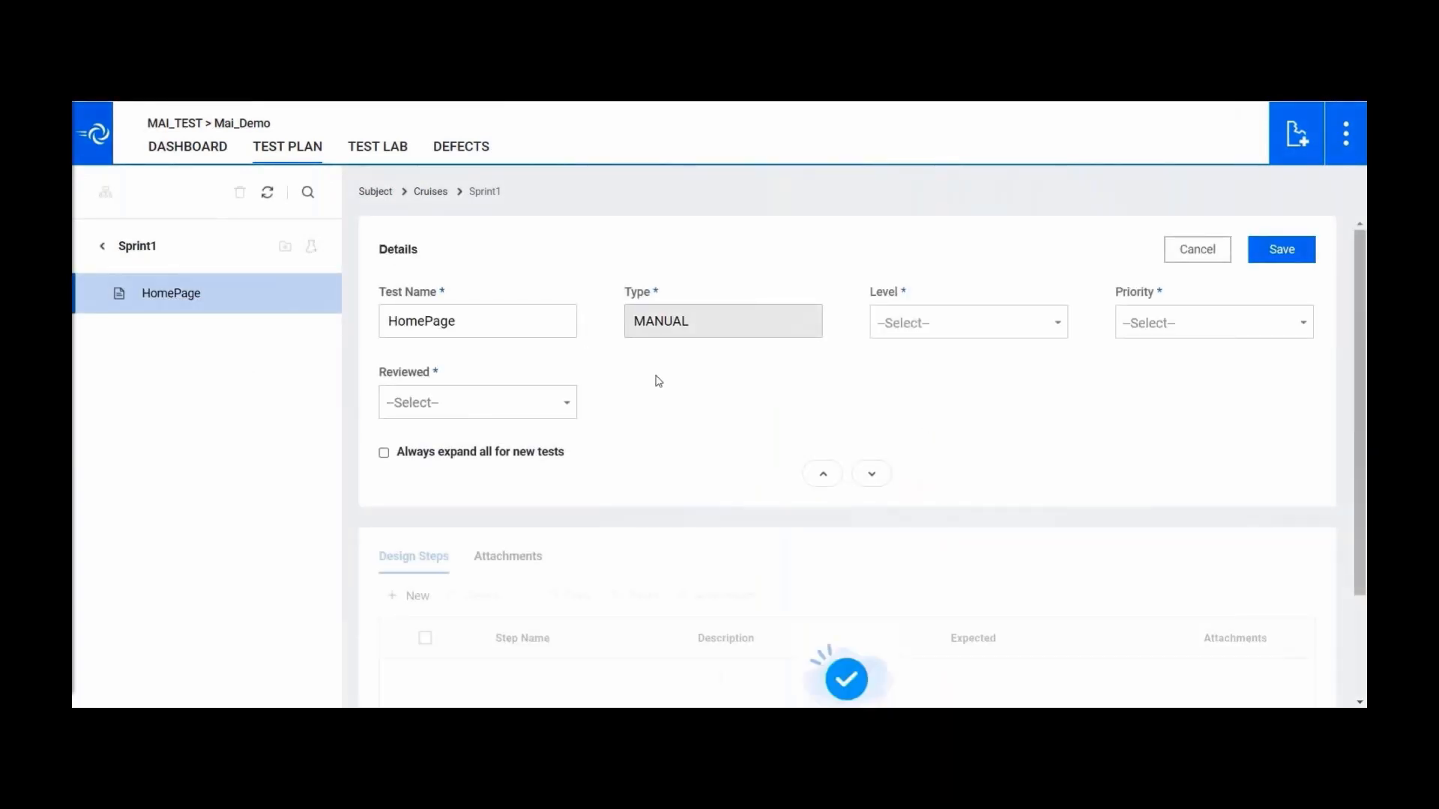
- Set Level Basic, Priority 3-High, Reviewed Not Reviewed, and always expand all details
click(1057, 327)
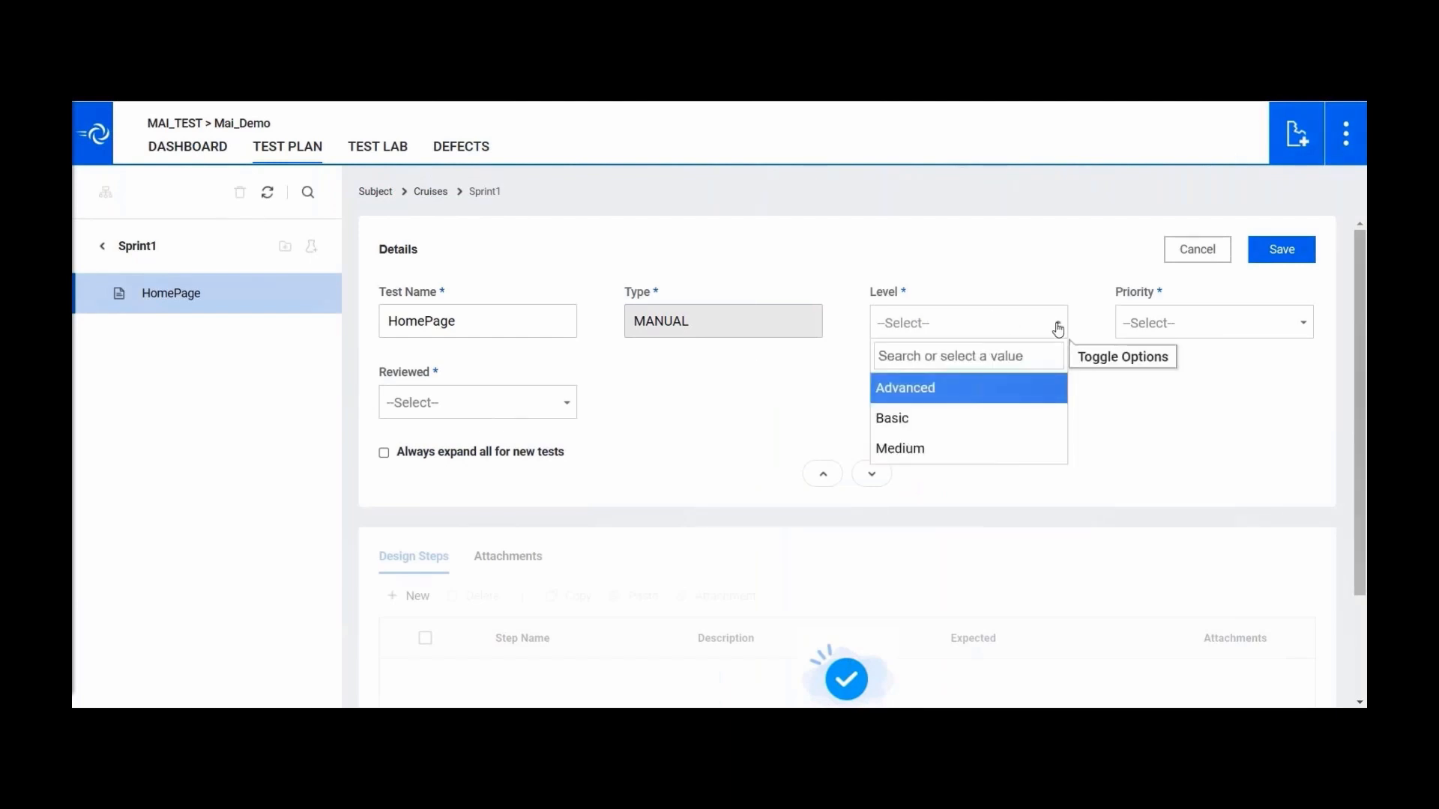
click(981, 422)
click(1302, 324)
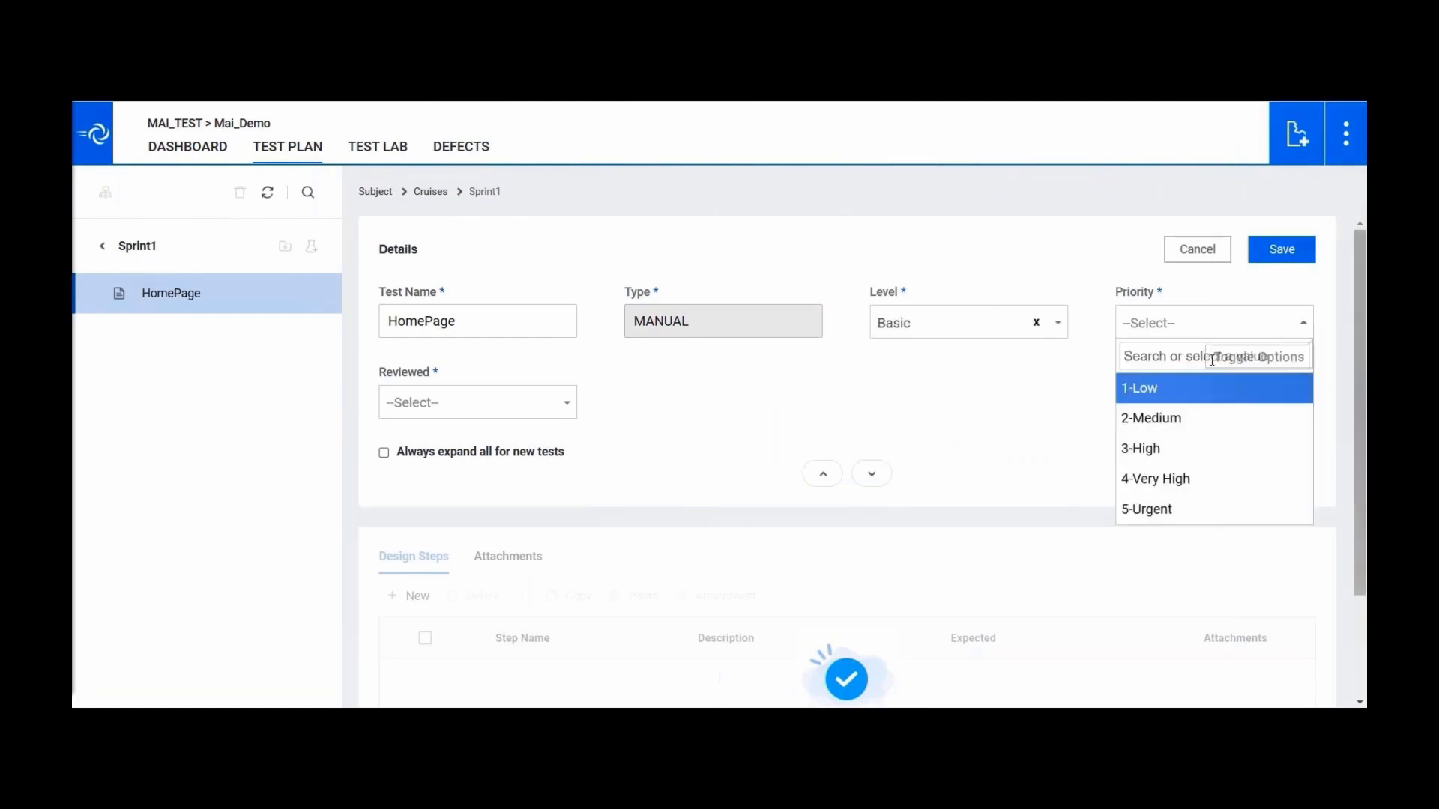
click(1160, 449)
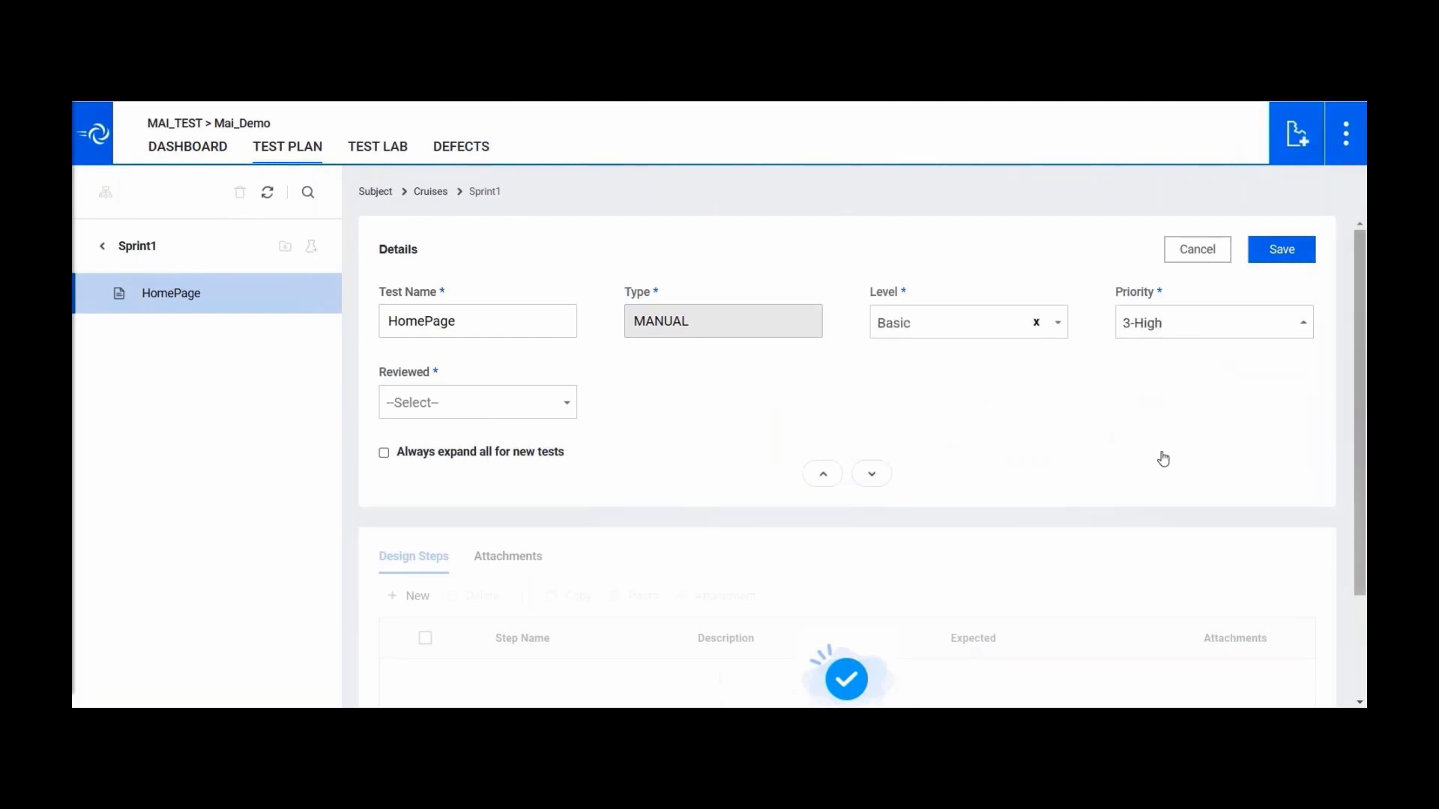
click(566, 409)
click(426, 498)
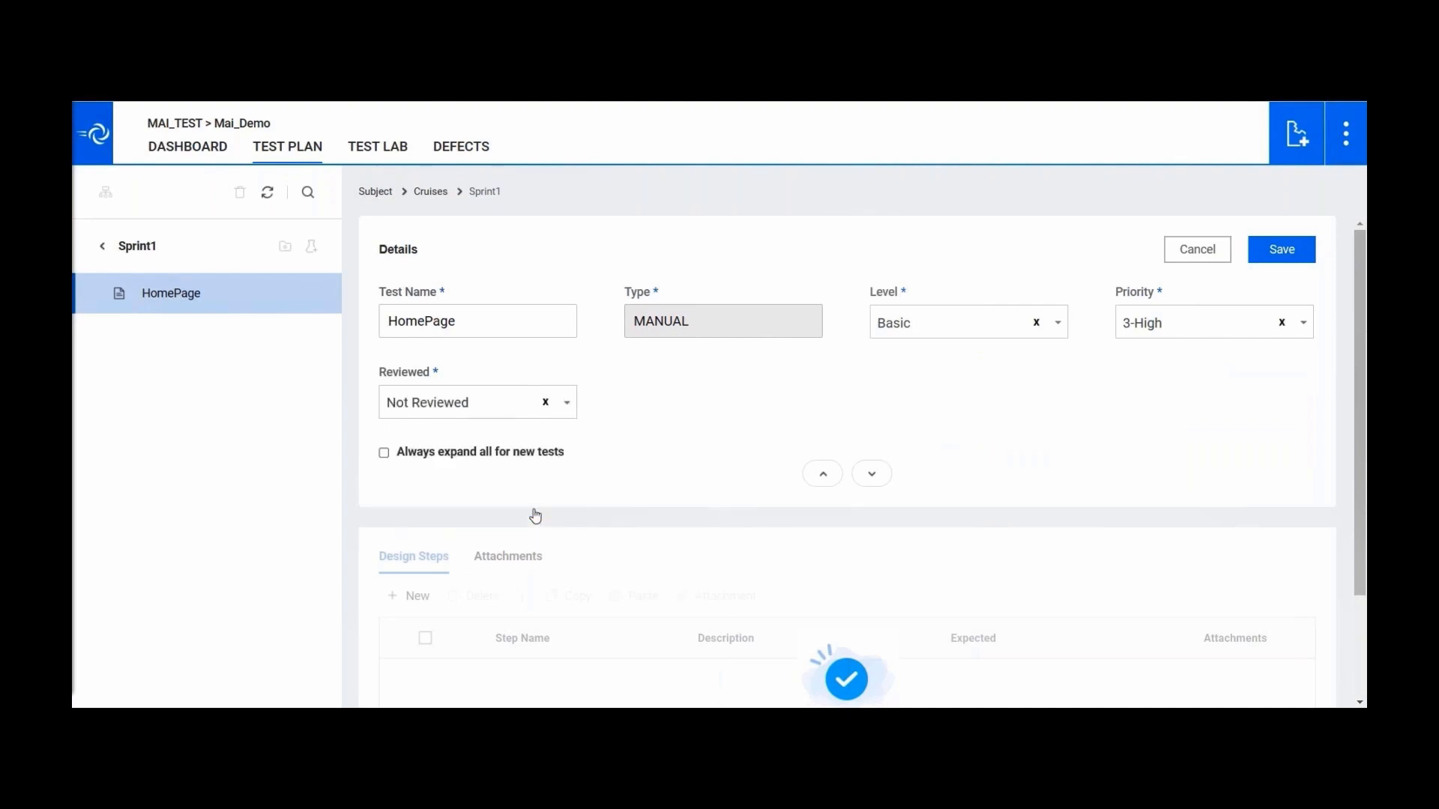
click(872, 473)
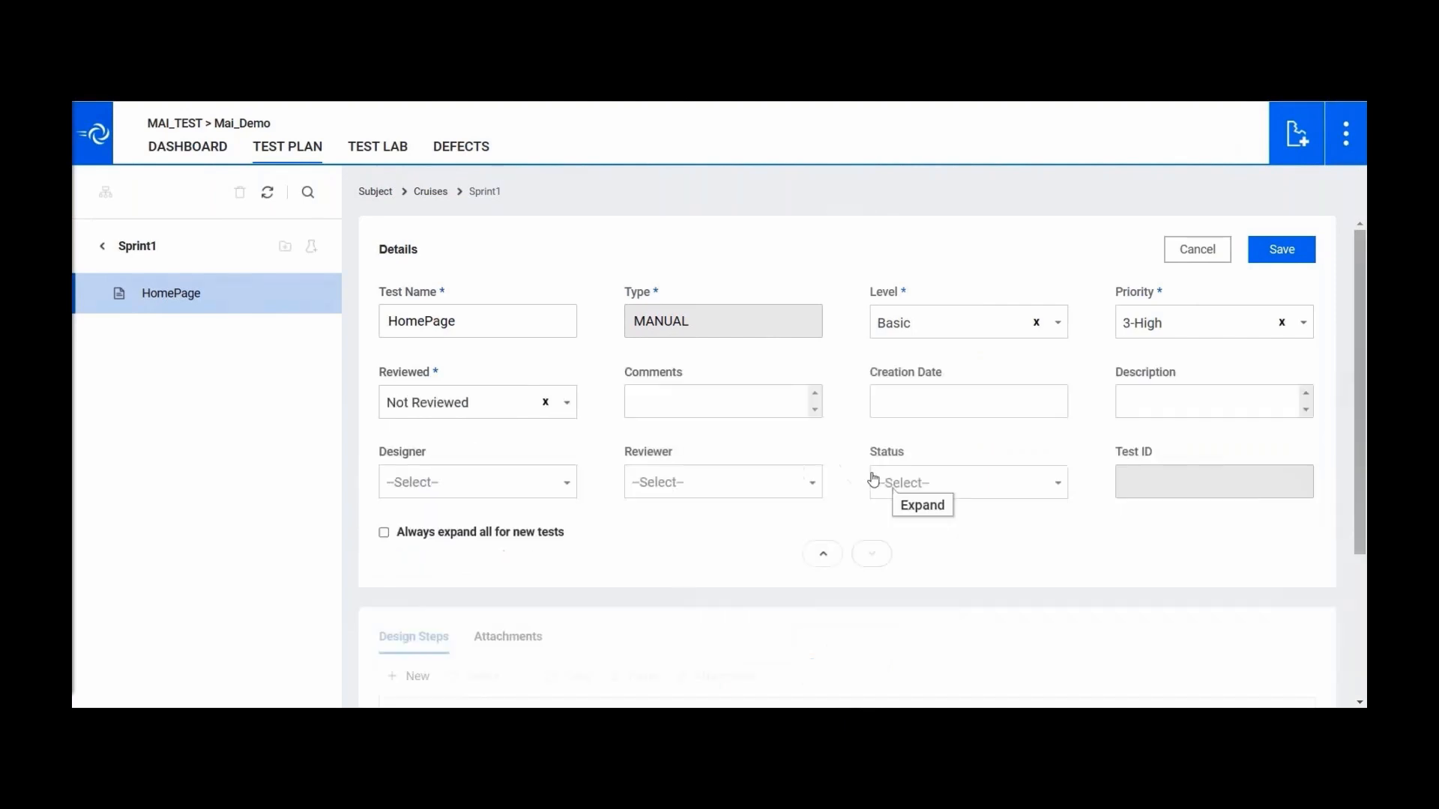
click(384, 534)
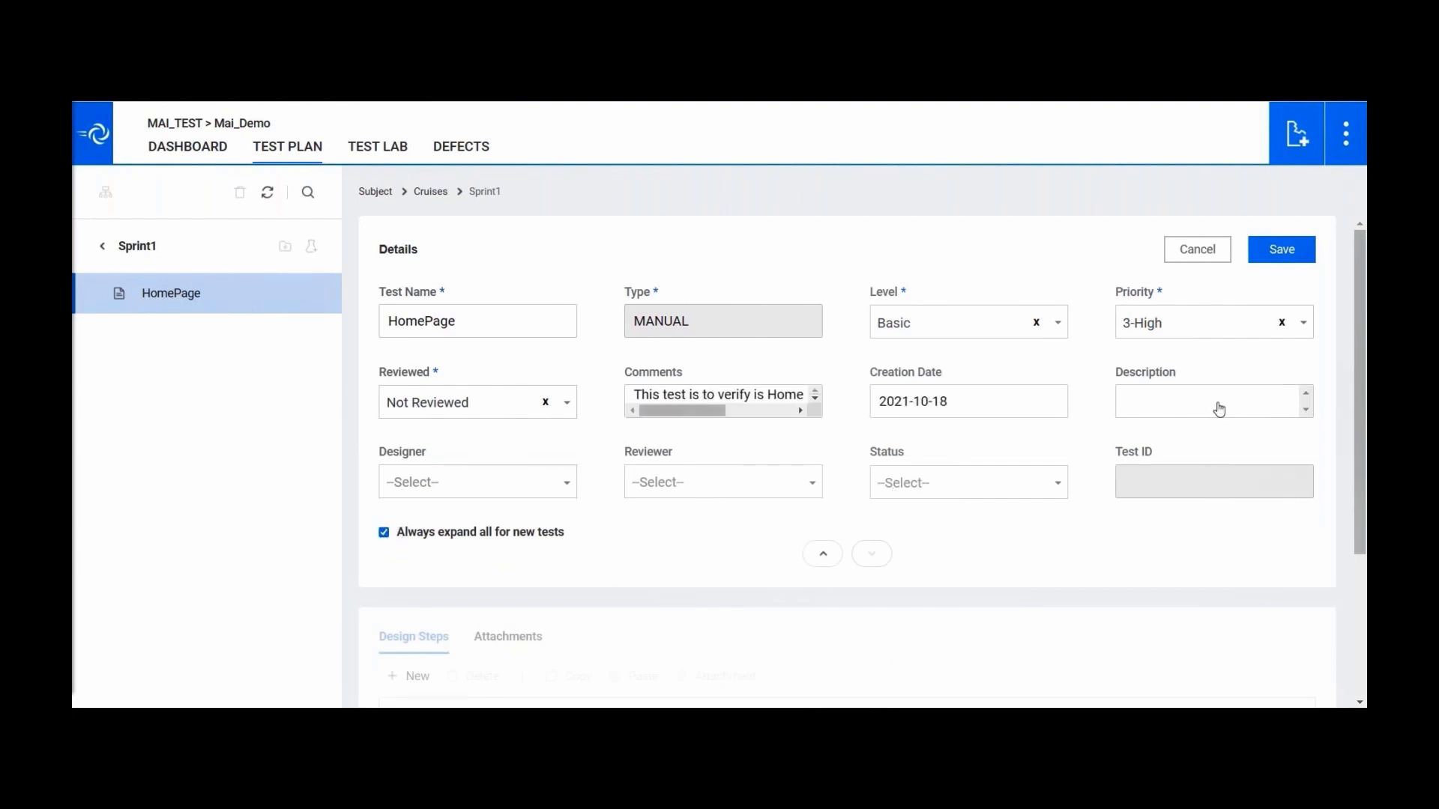
- Give the HomePage test the description 'Home Page Testing'
click(1219, 409)
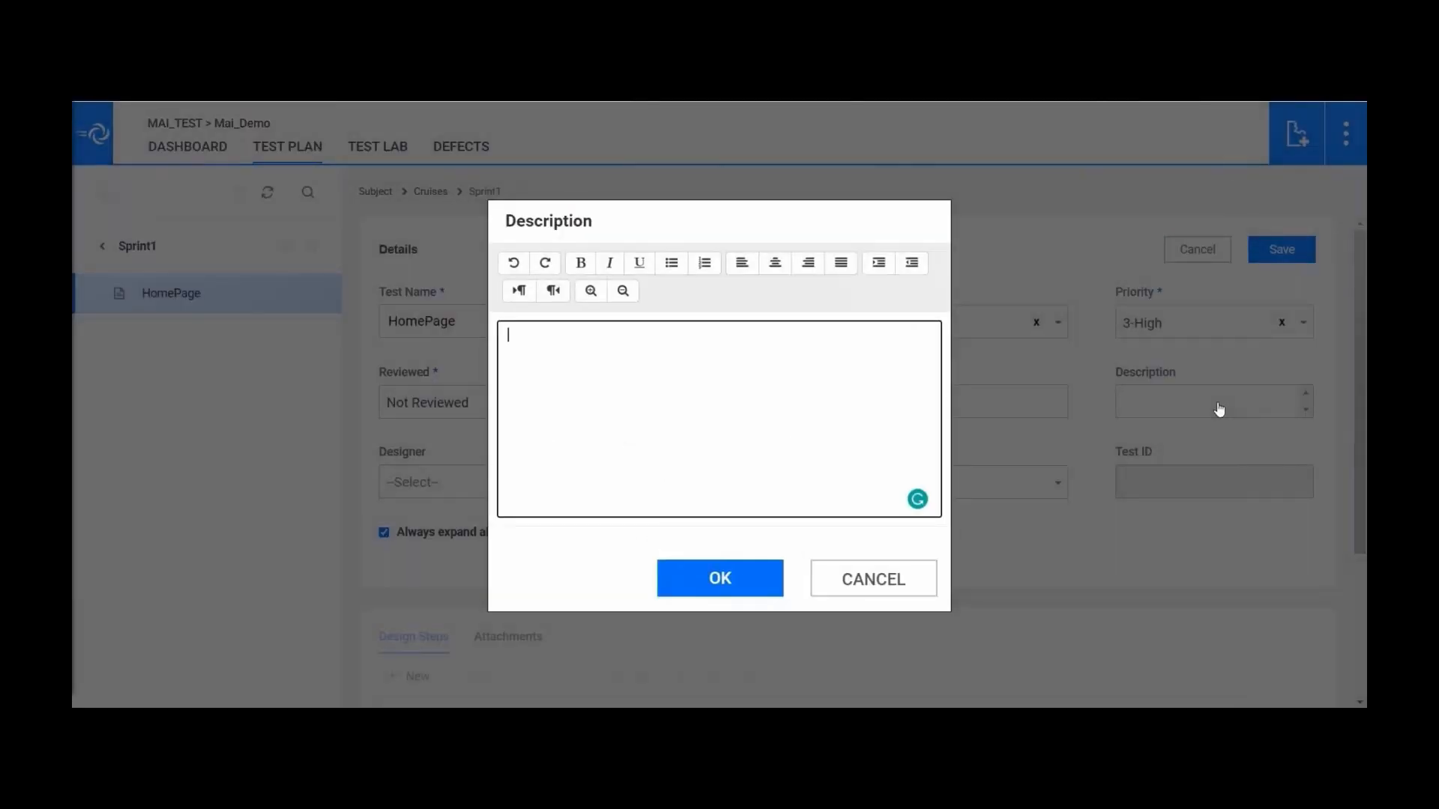
text(Home Page Te)
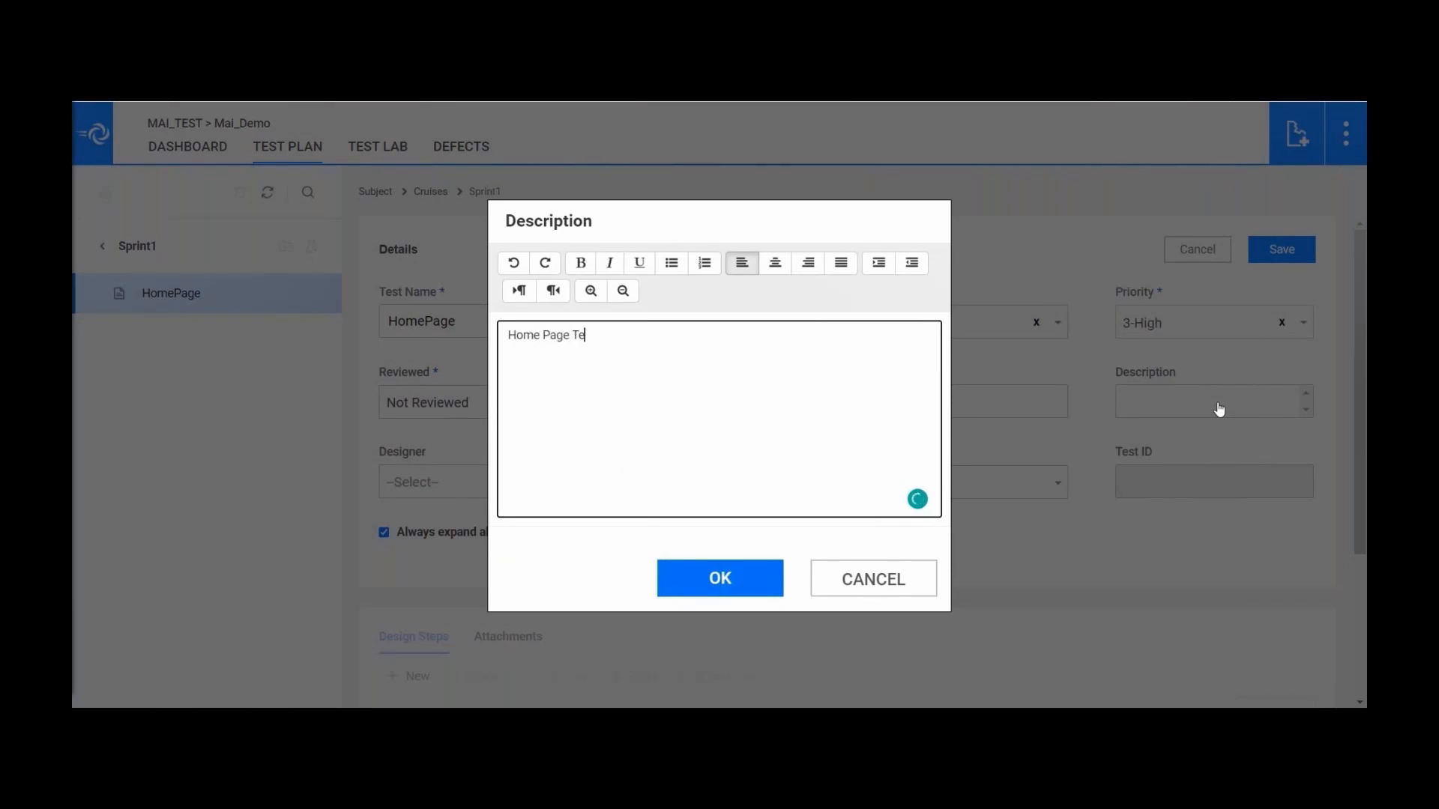
text(sting)
click(742, 592)
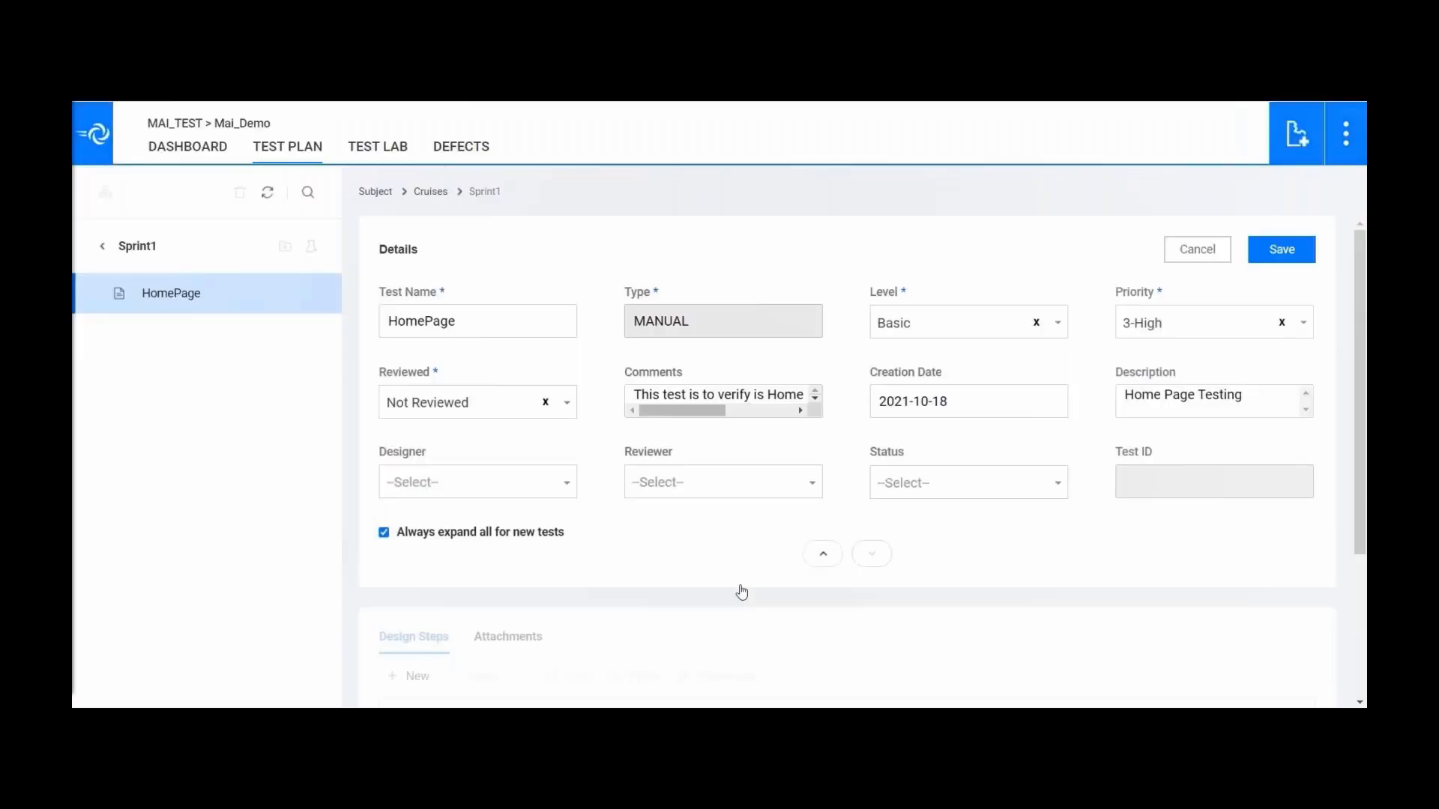
- Assign a designer from the Designer list and save the test
click(572, 490)
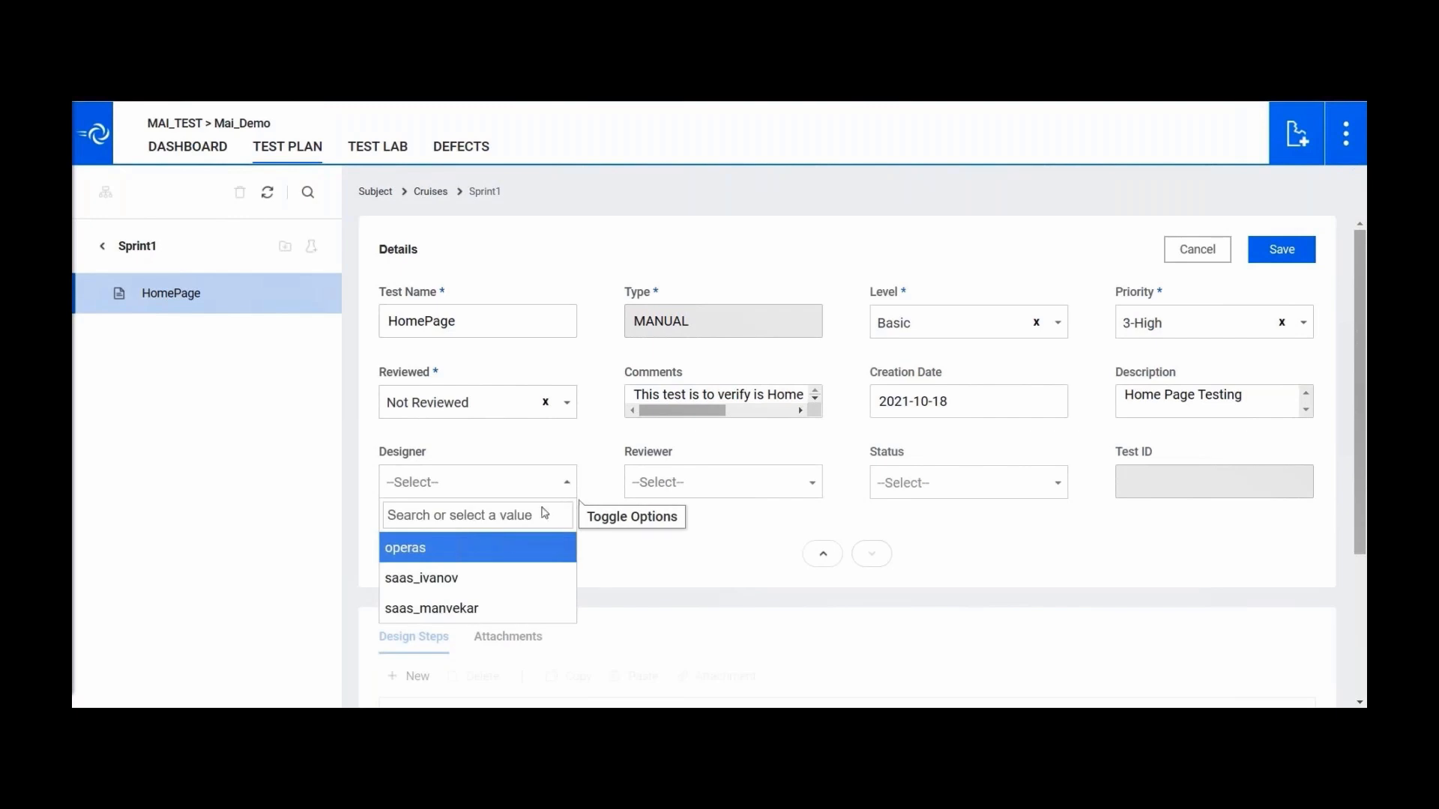
click(487, 611)
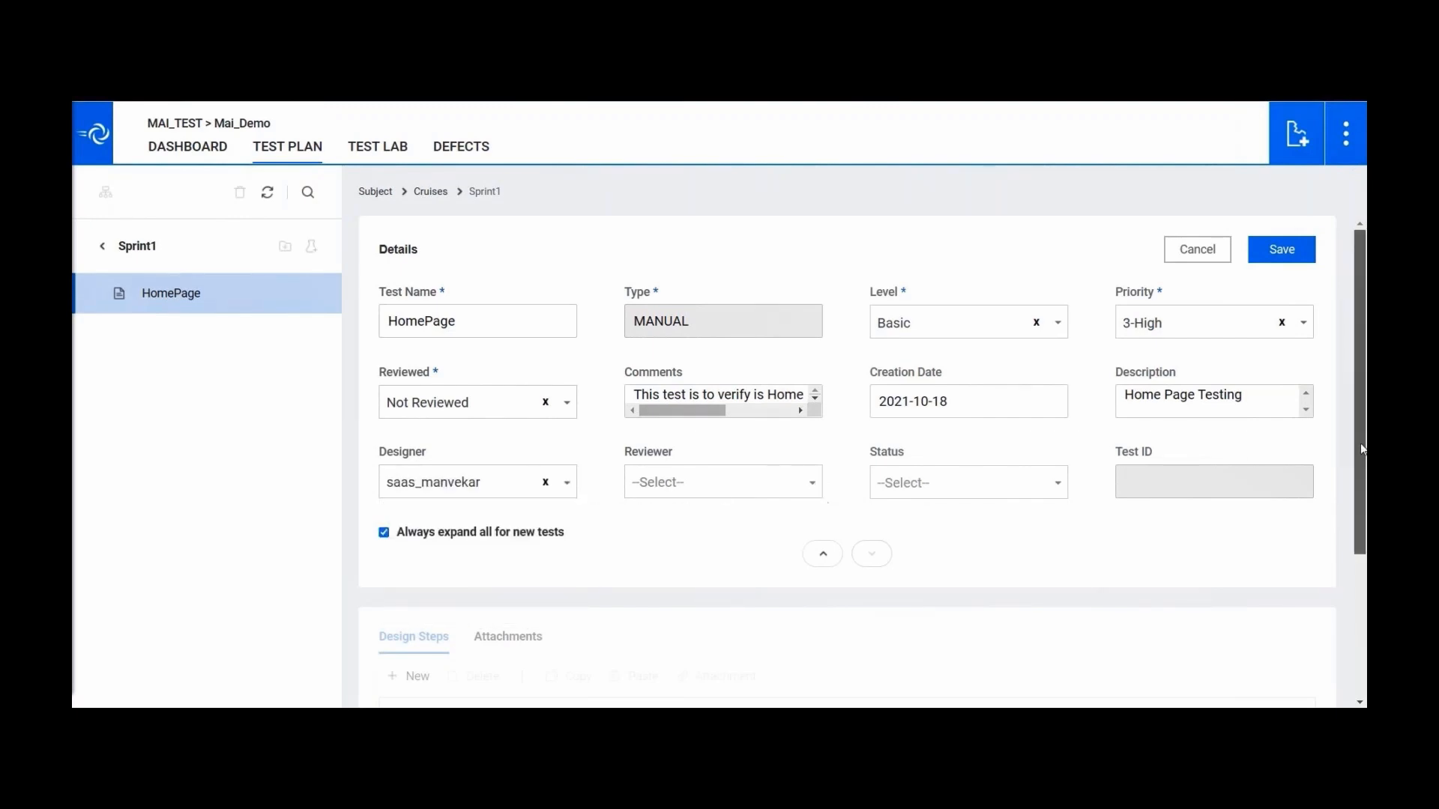
drag(1361, 454, 1364, 599)
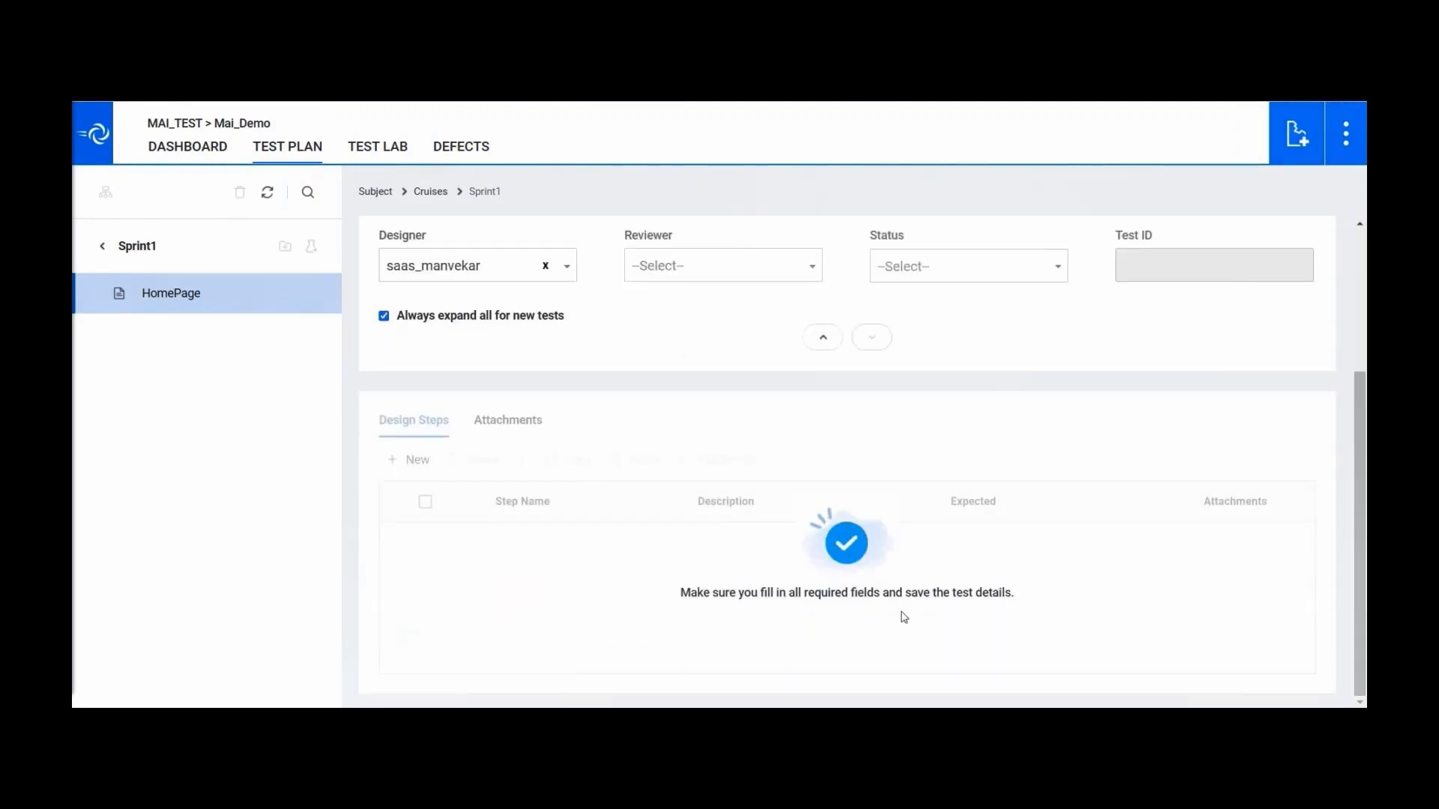
drag(1364, 526, 1365, 388)
click(1290, 249)
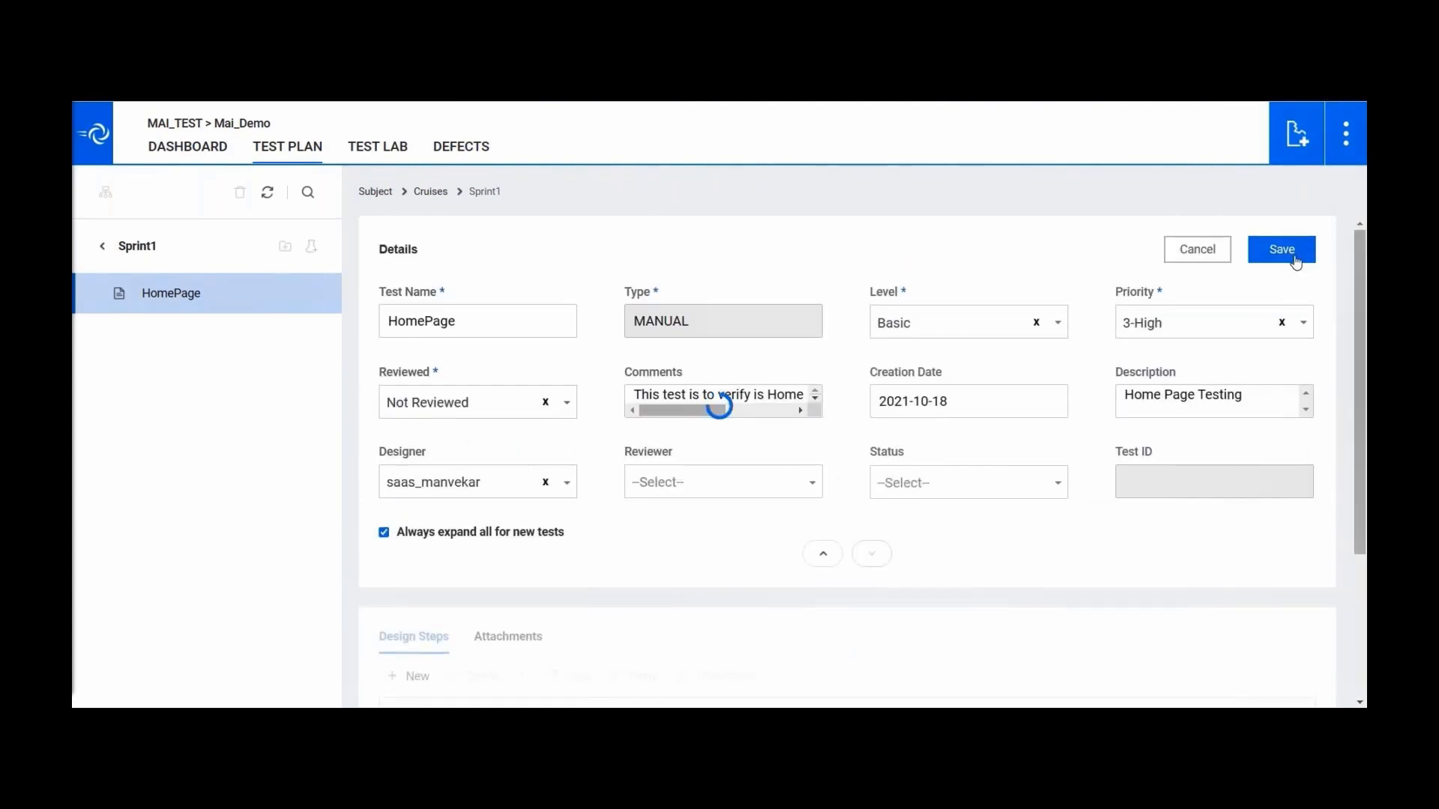
drag(1364, 314, 1364, 408)
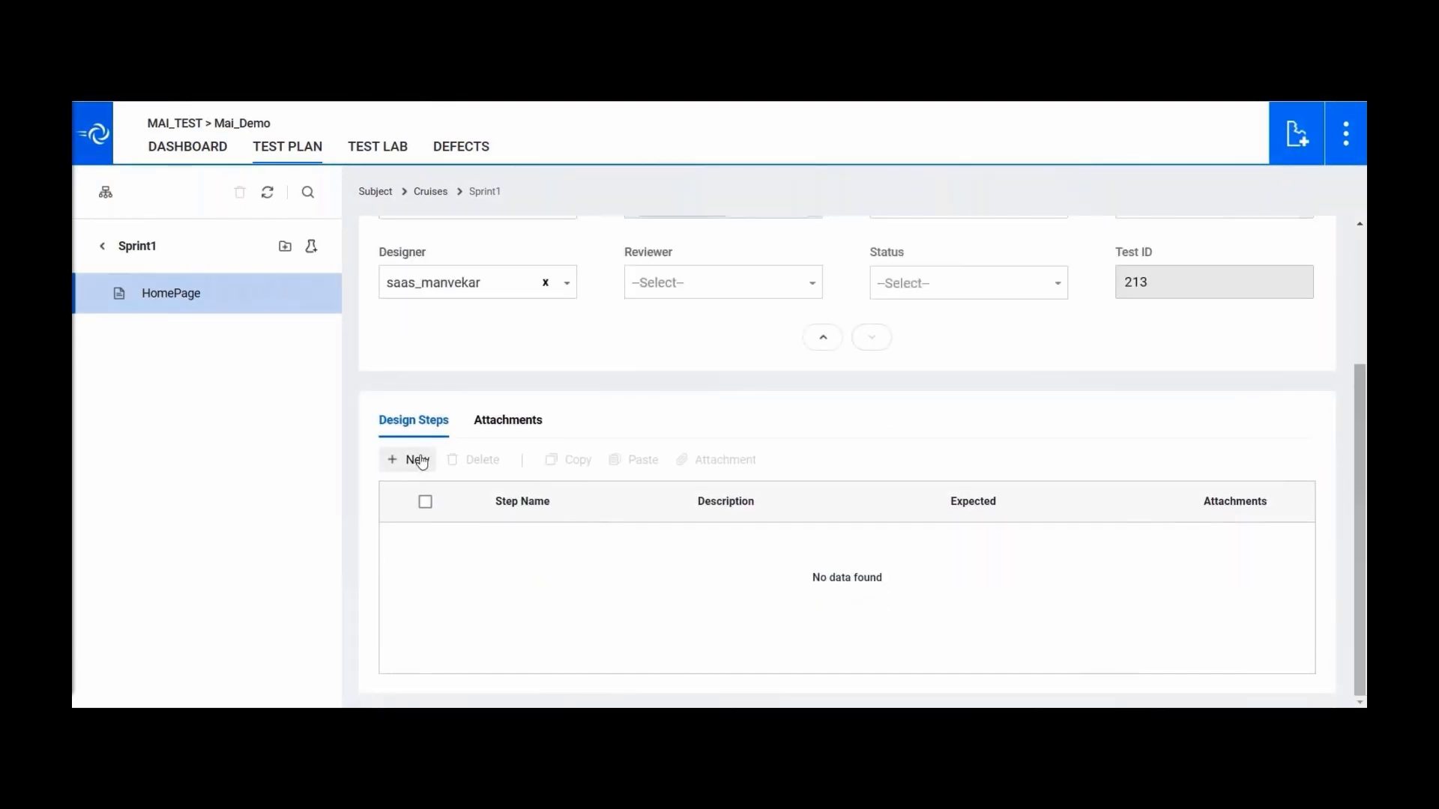
- Add design Step 1 with the description 'Enter the URL'
click(424, 460)
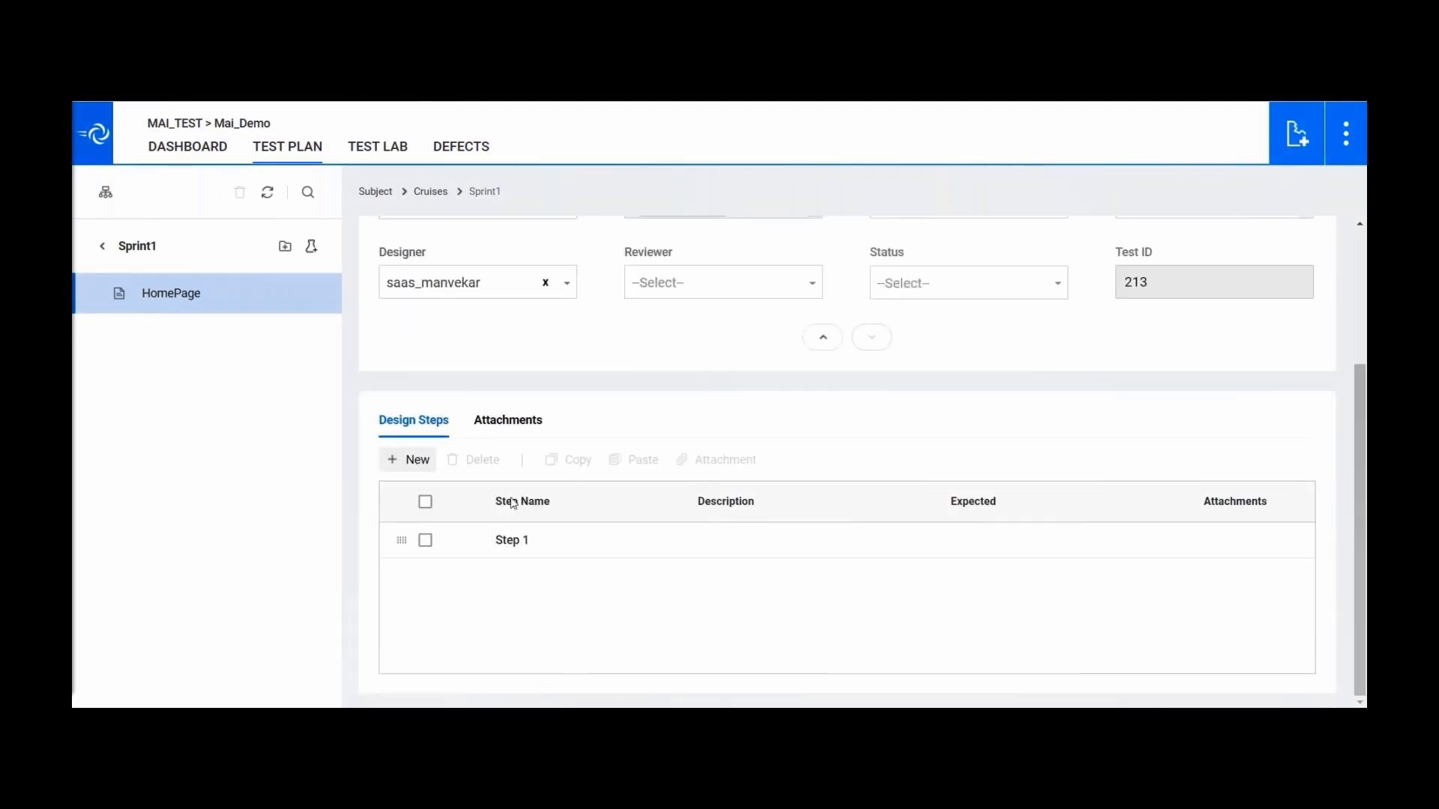
click(530, 548)
click(525, 545)
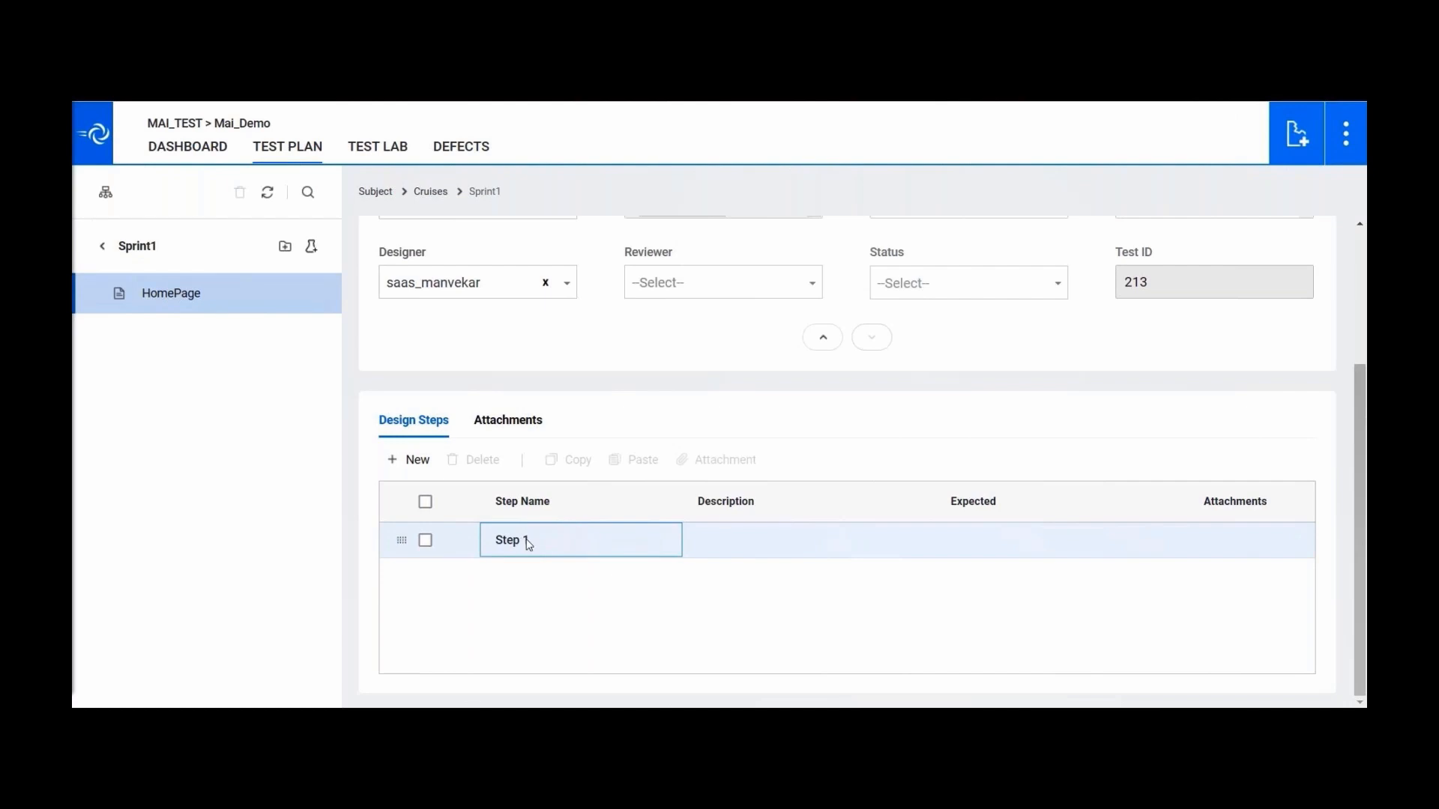
click(732, 539)
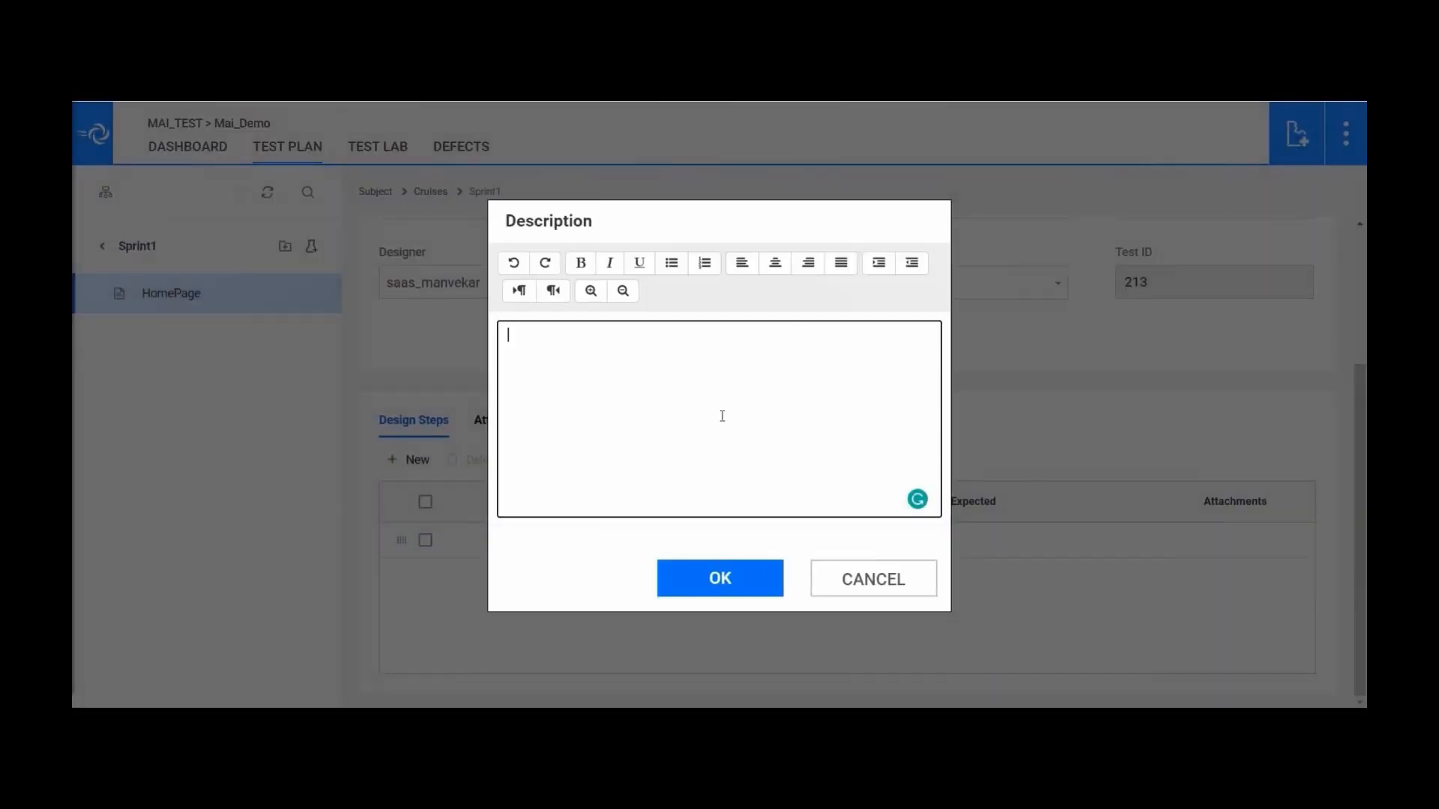
text(Enter the URL)
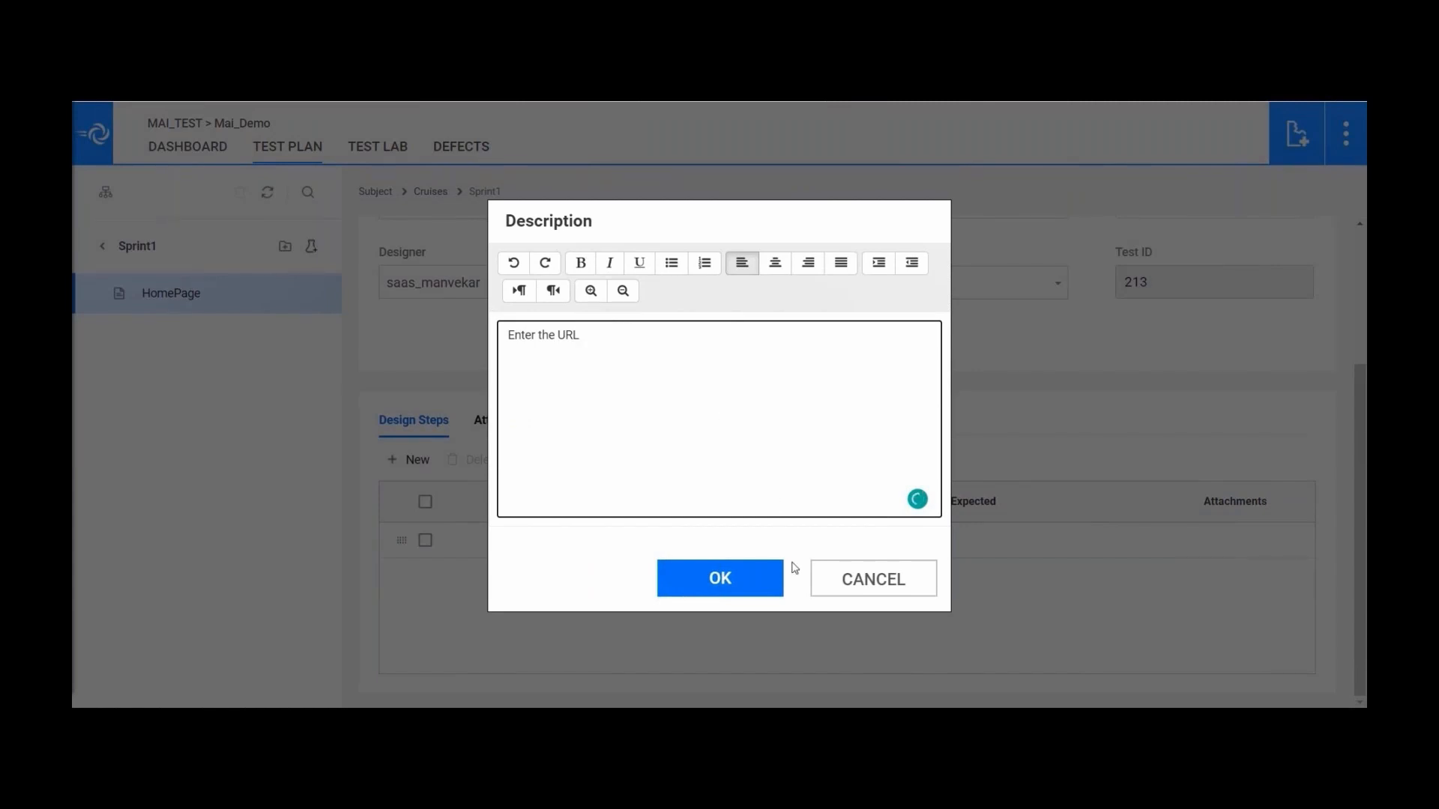
click(740, 581)
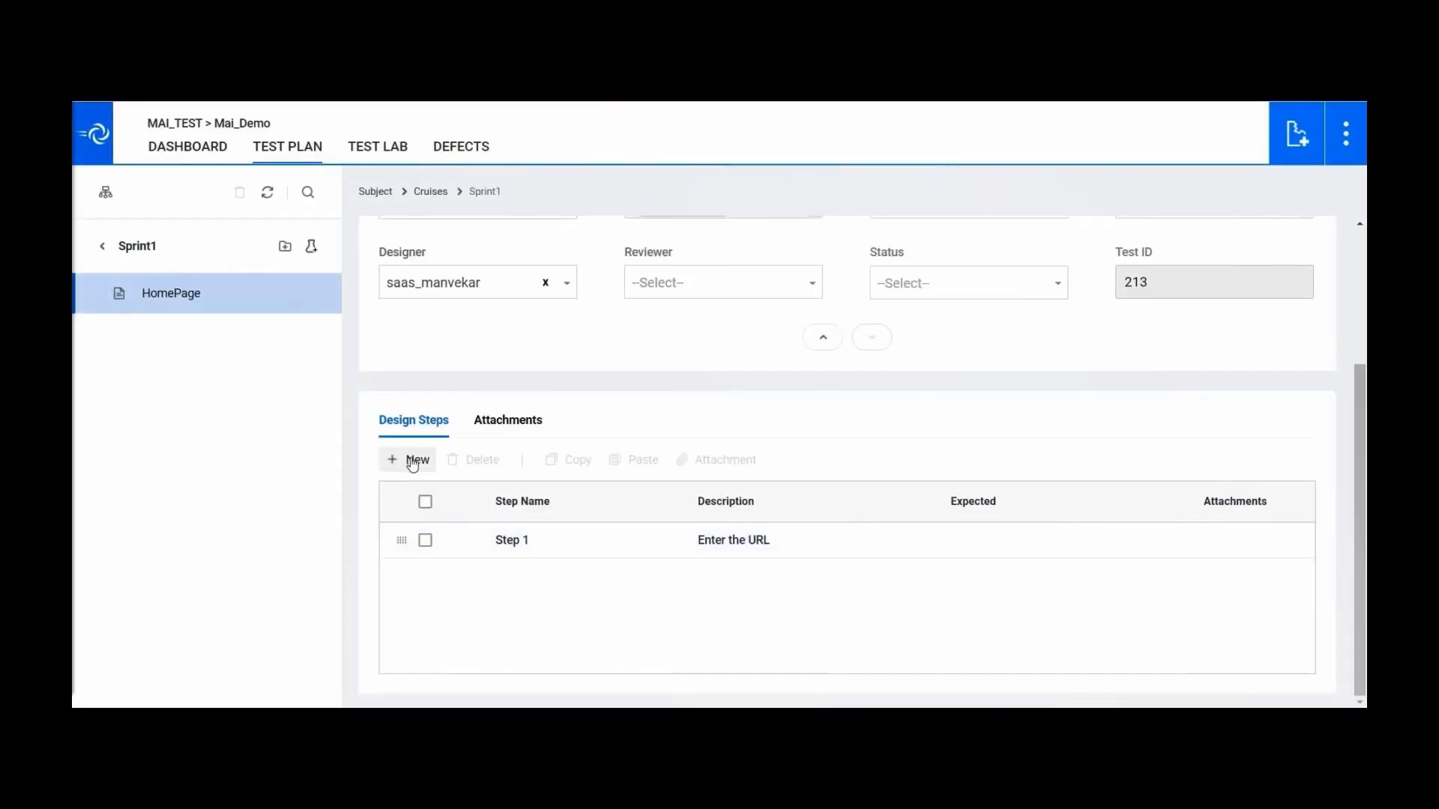
- Add design Step 2 with the description 'All Components download Successfully'
click(412, 461)
click(747, 581)
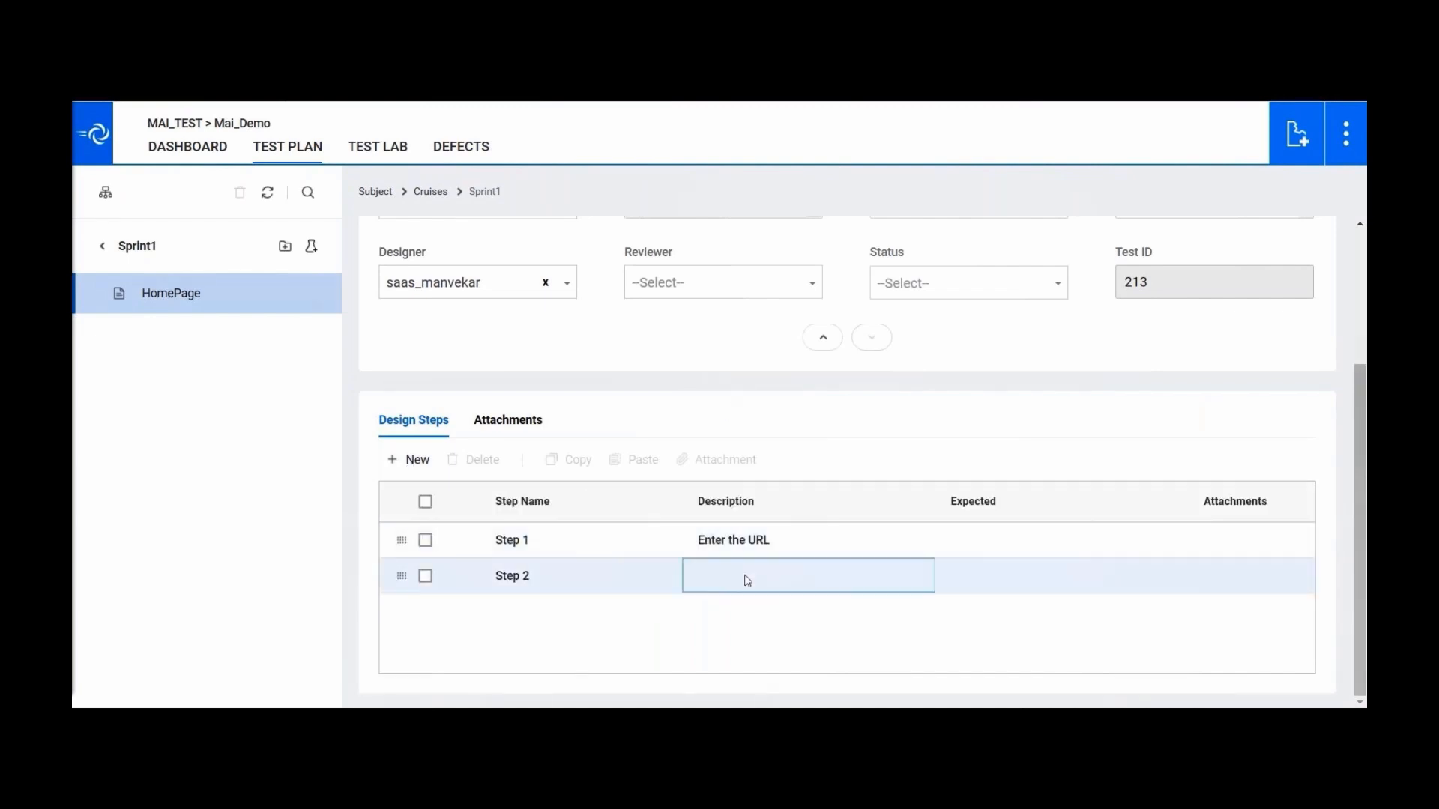
click(747, 580)
text(All )
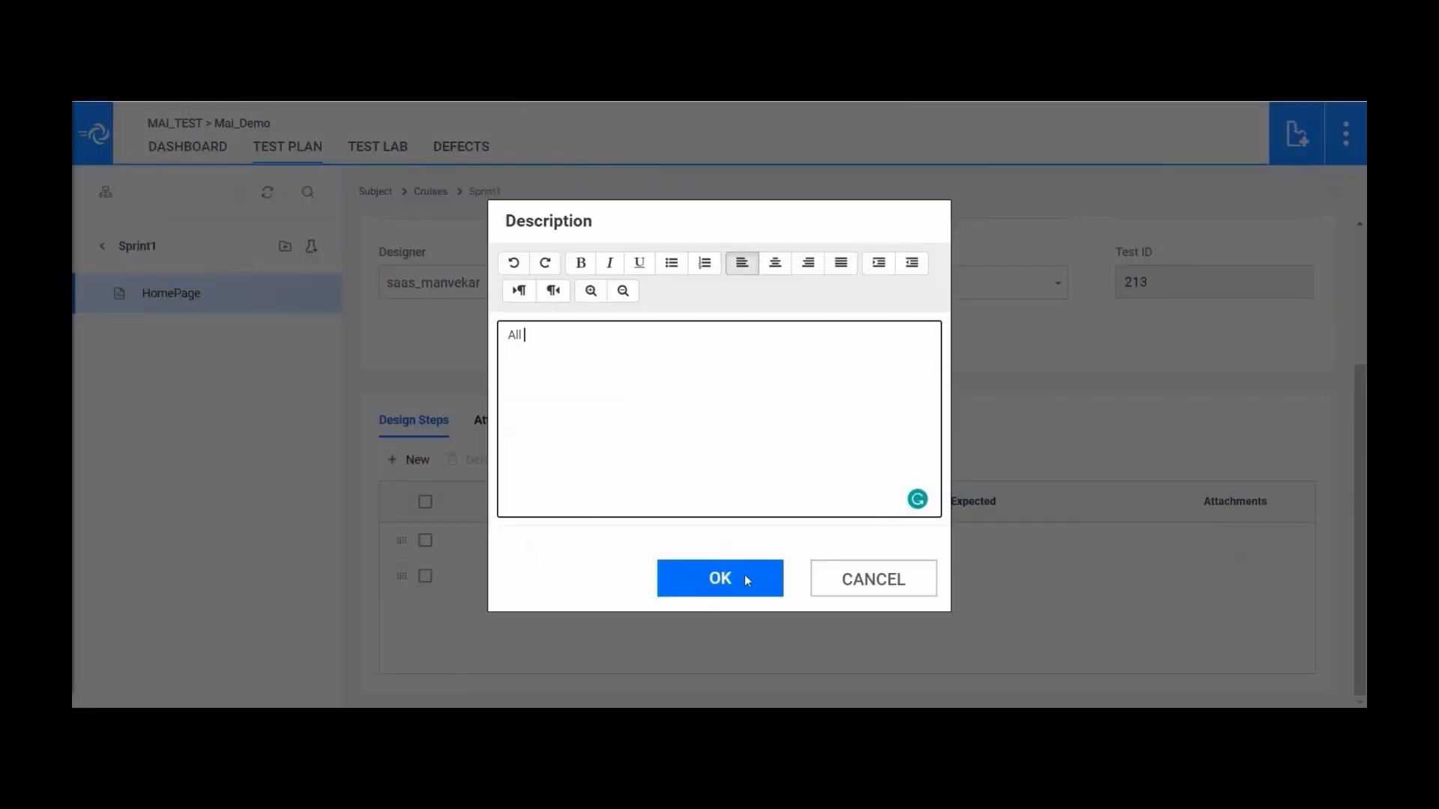
text(Components download Successfully)
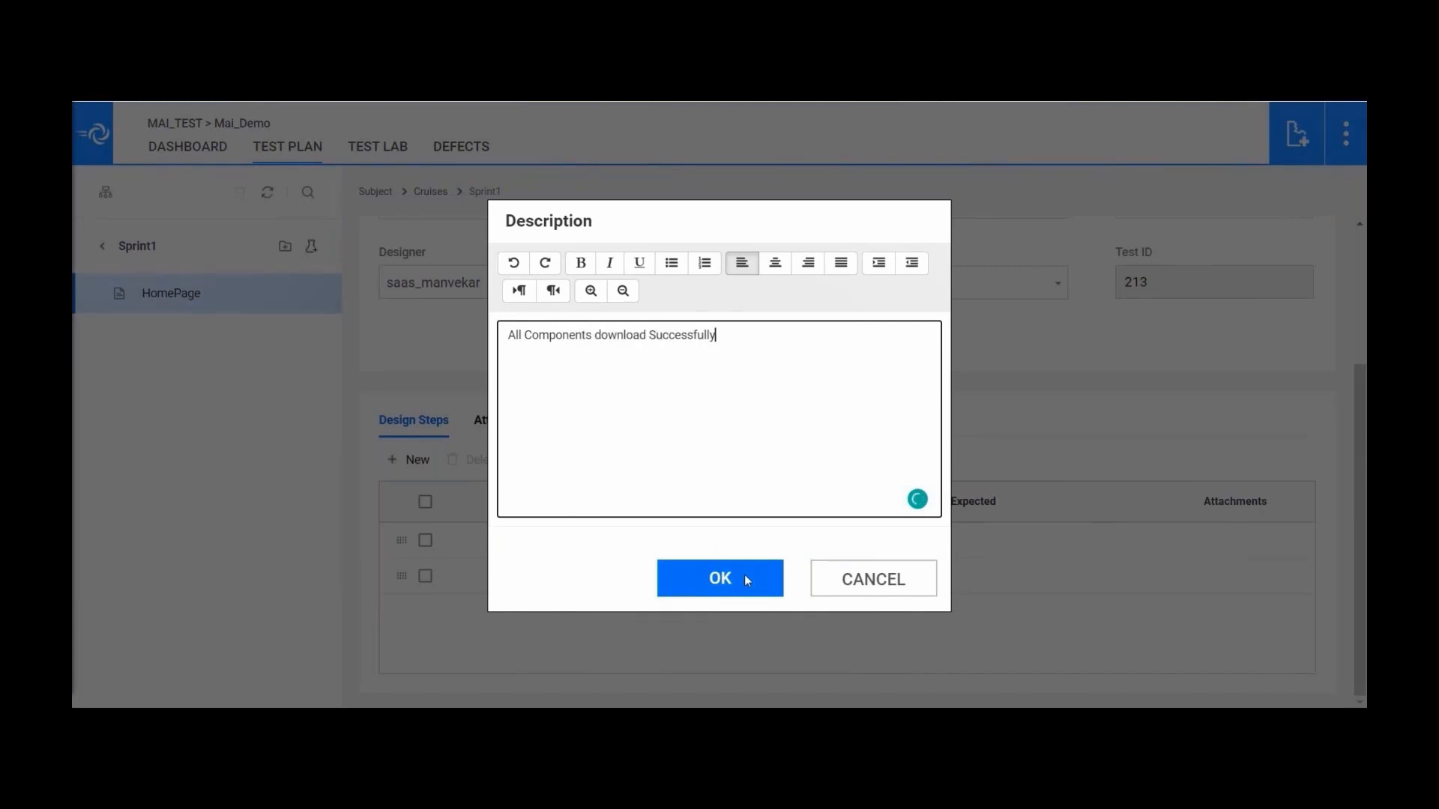
click(745, 579)
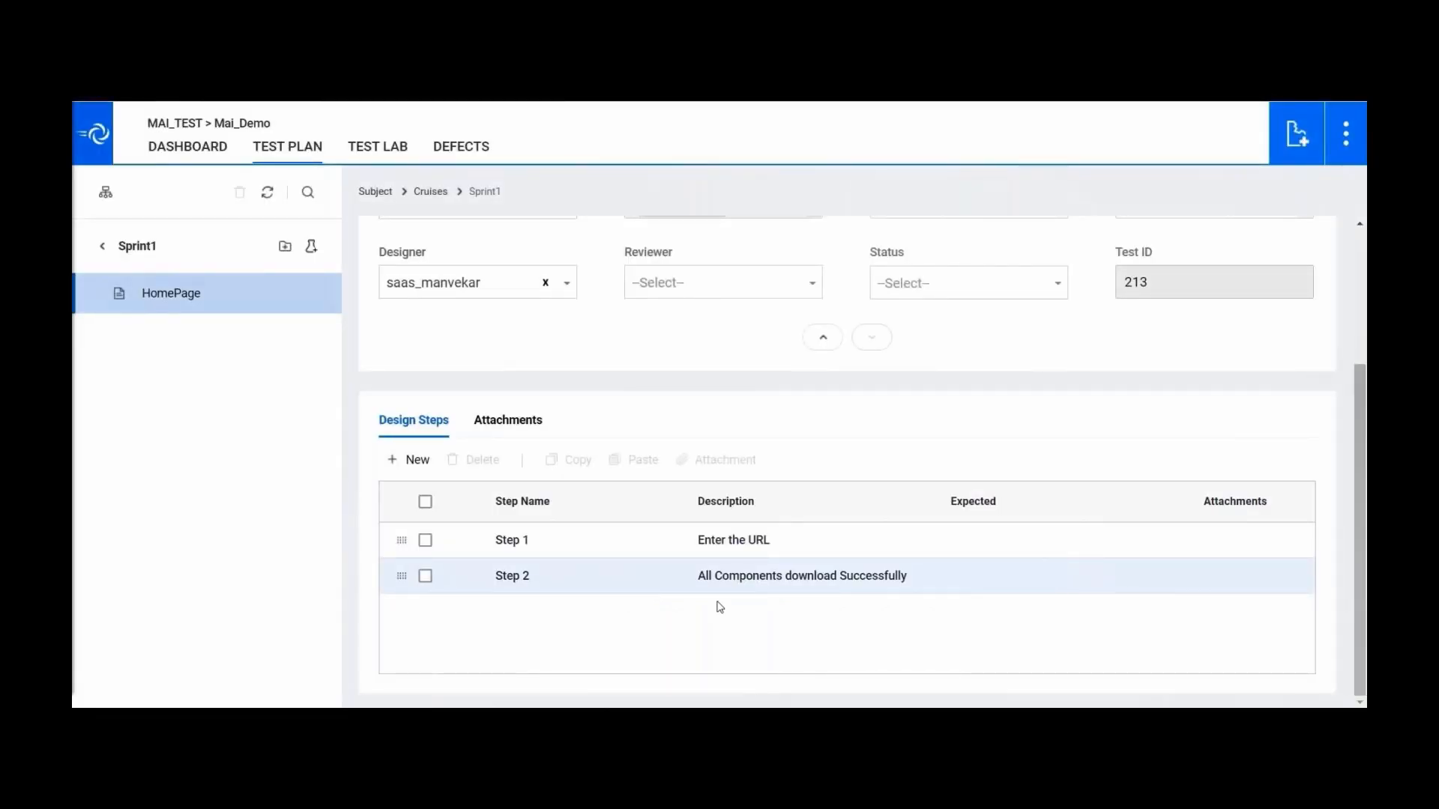
- Attach Notes.txt to design Step 1
click(425, 540)
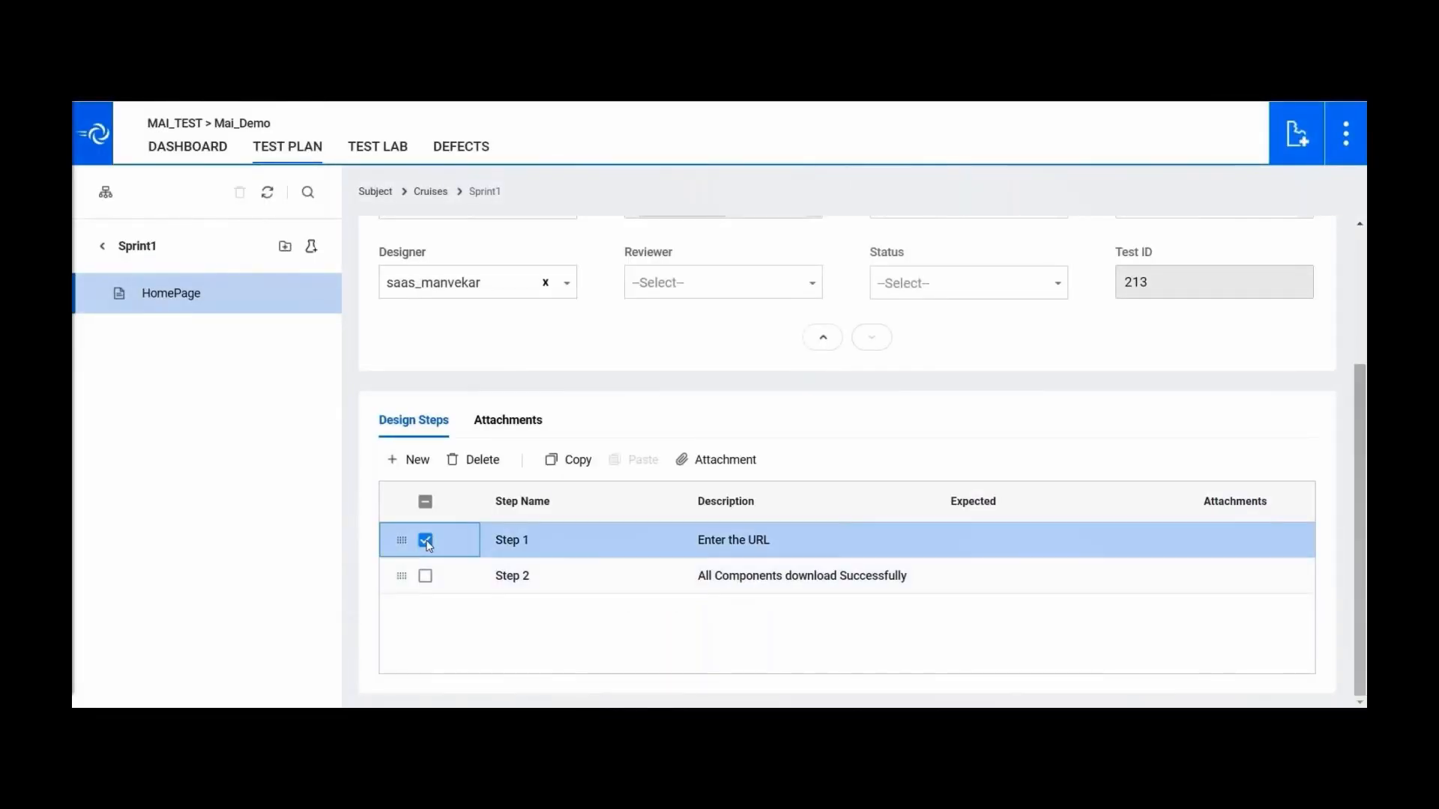
click(733, 460)
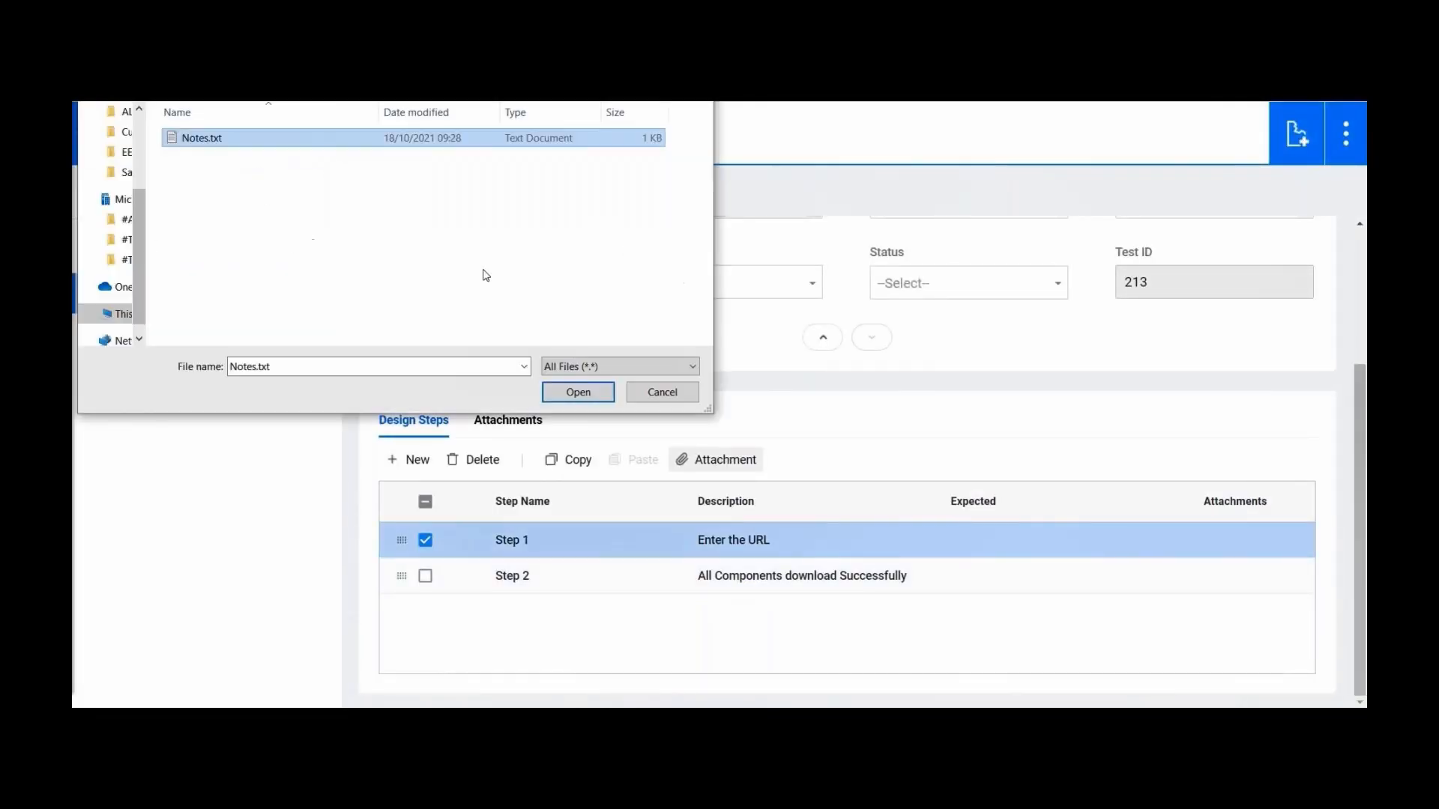
click(584, 395)
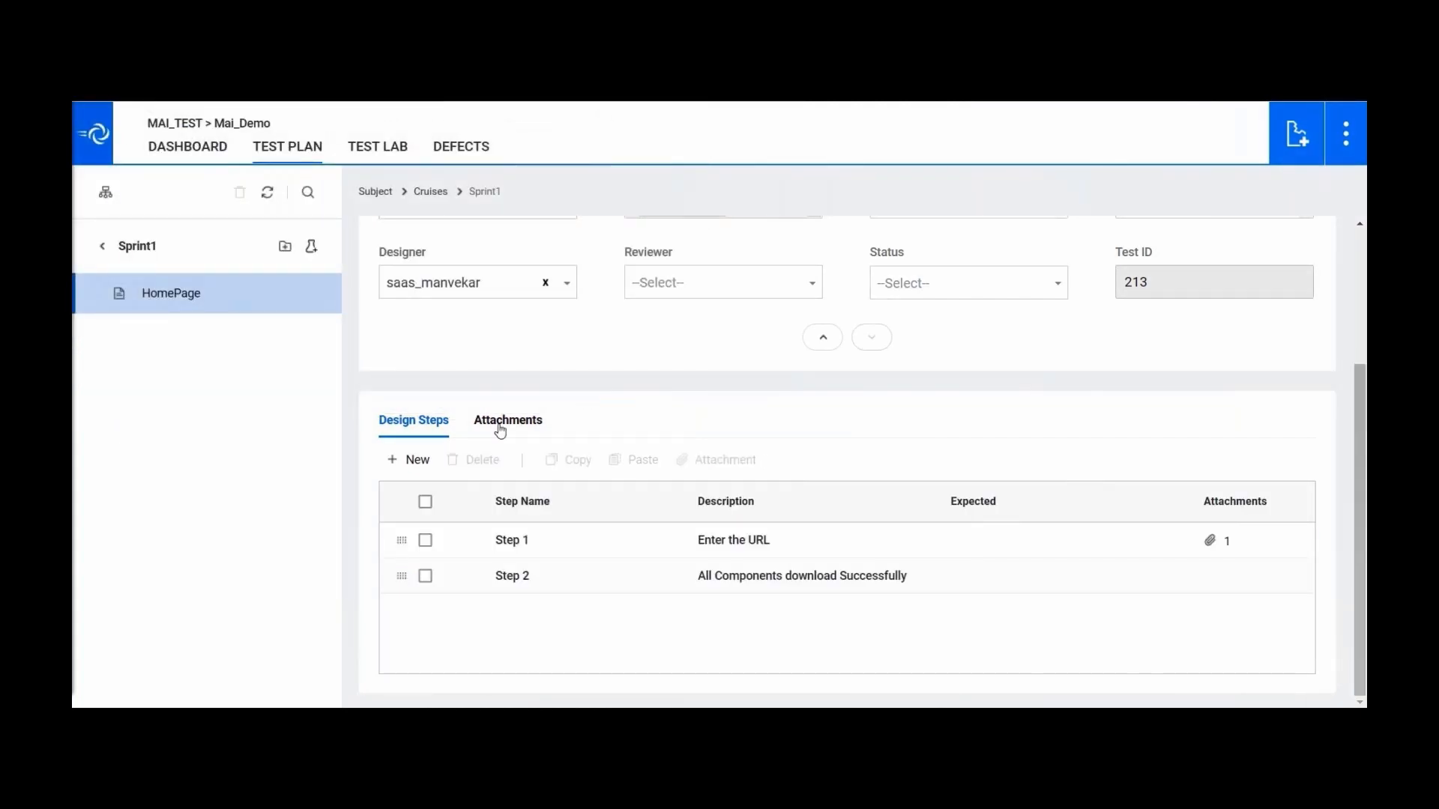
- Add Notes.txt to the HomePage test's own Attachments
click(497, 429)
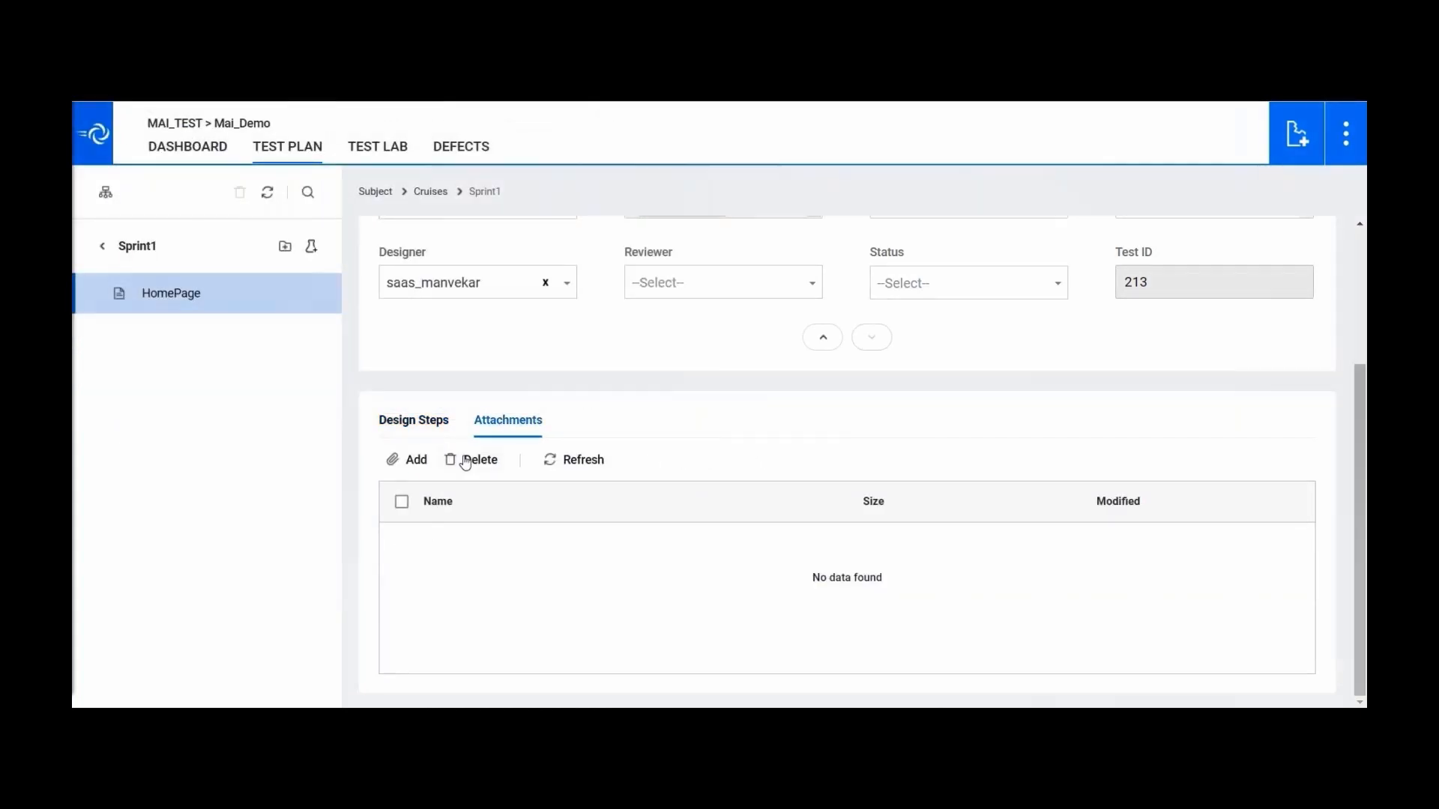
click(410, 460)
click(233, 142)
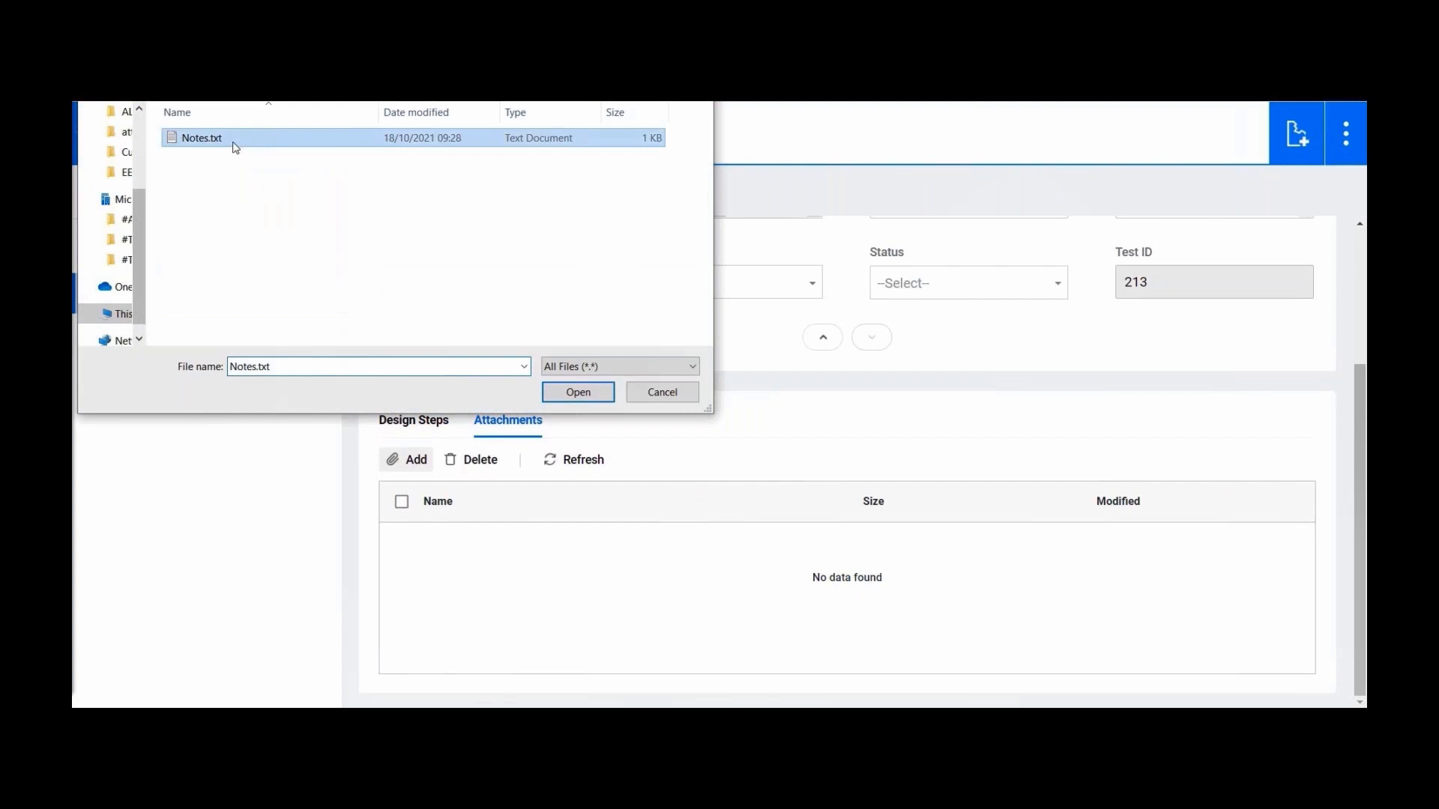
click(575, 392)
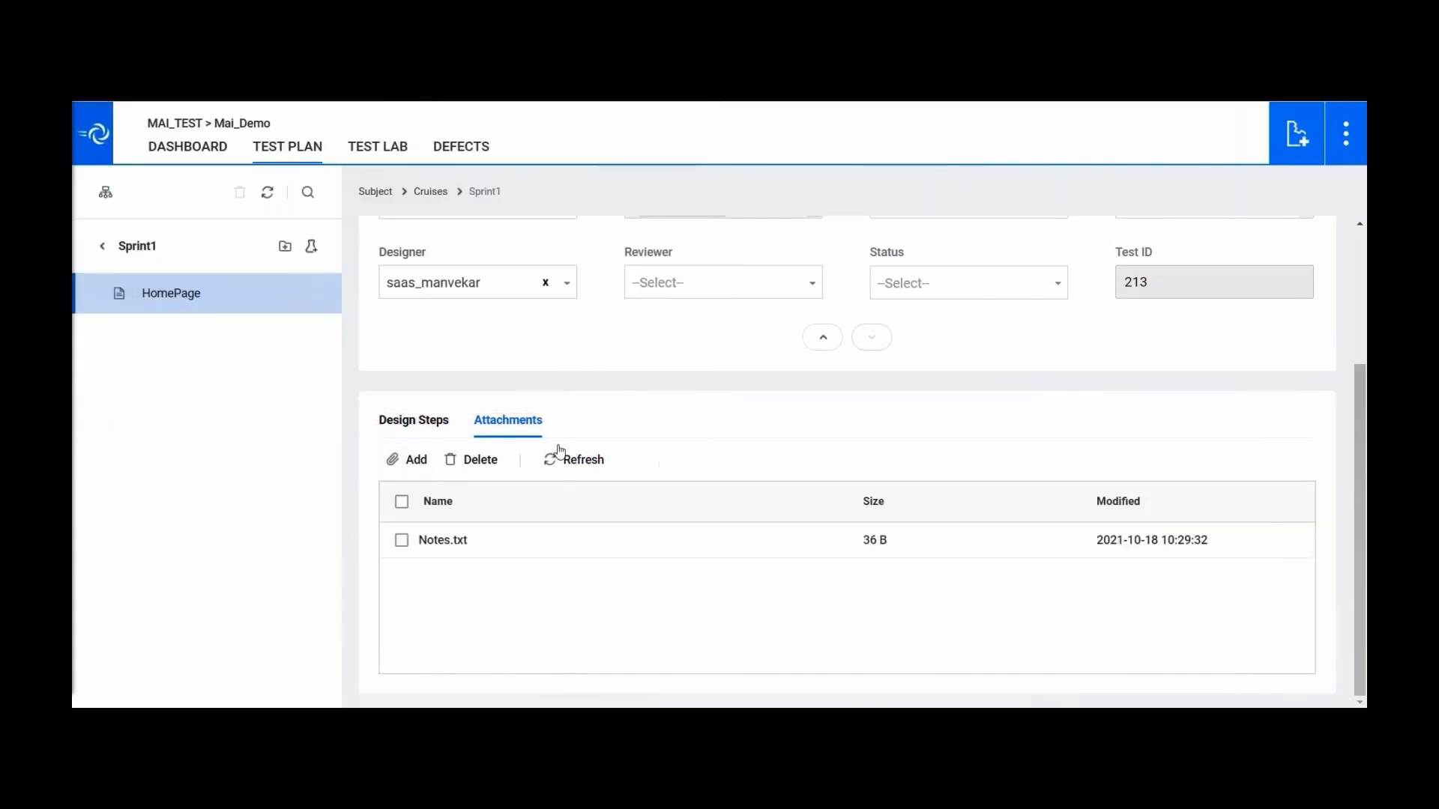
drag(1360, 480, 1360, 343)
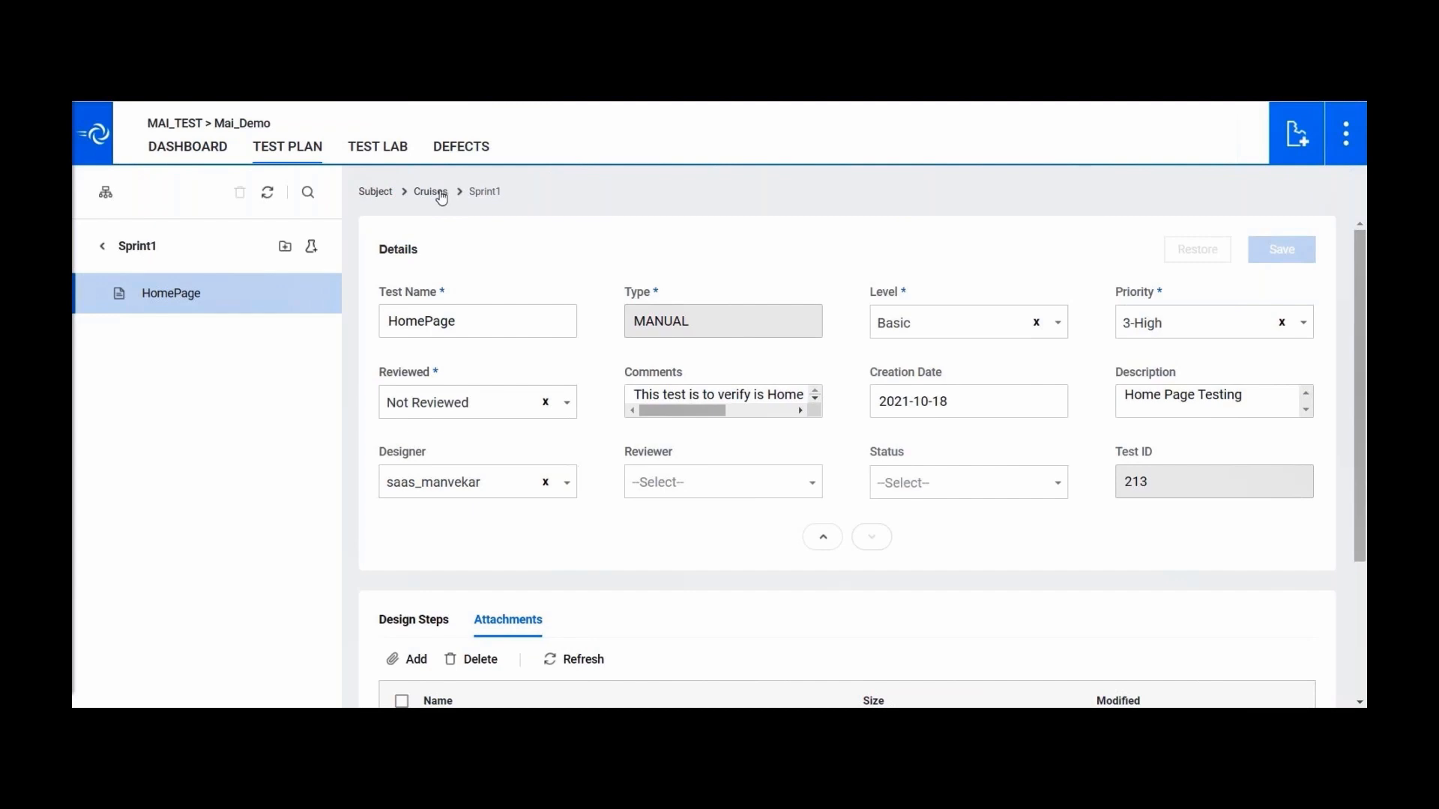
- Go to Subject, check HomePage under Cruises > Sprint1 in tree view, then hide the tree
click(376, 193)
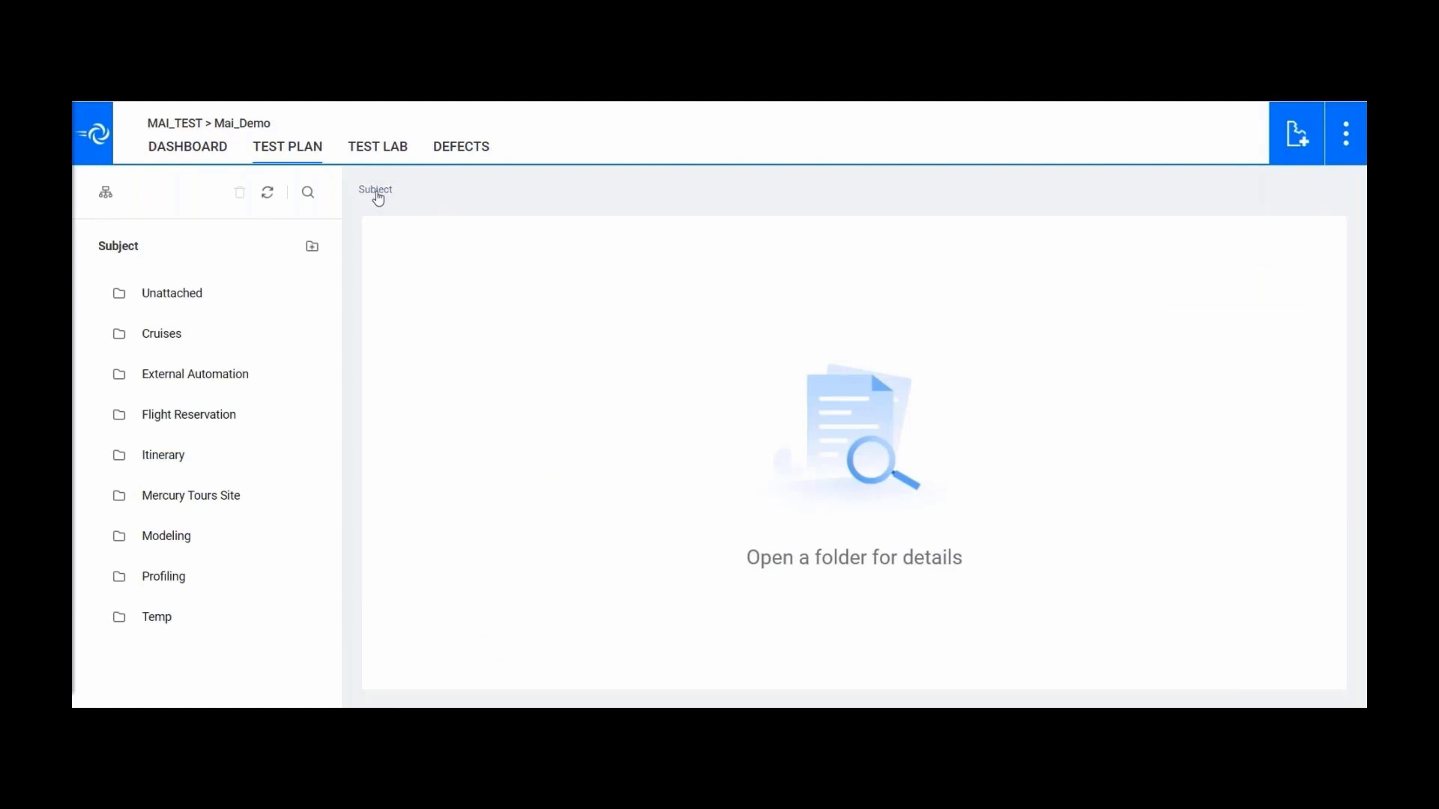
click(106, 193)
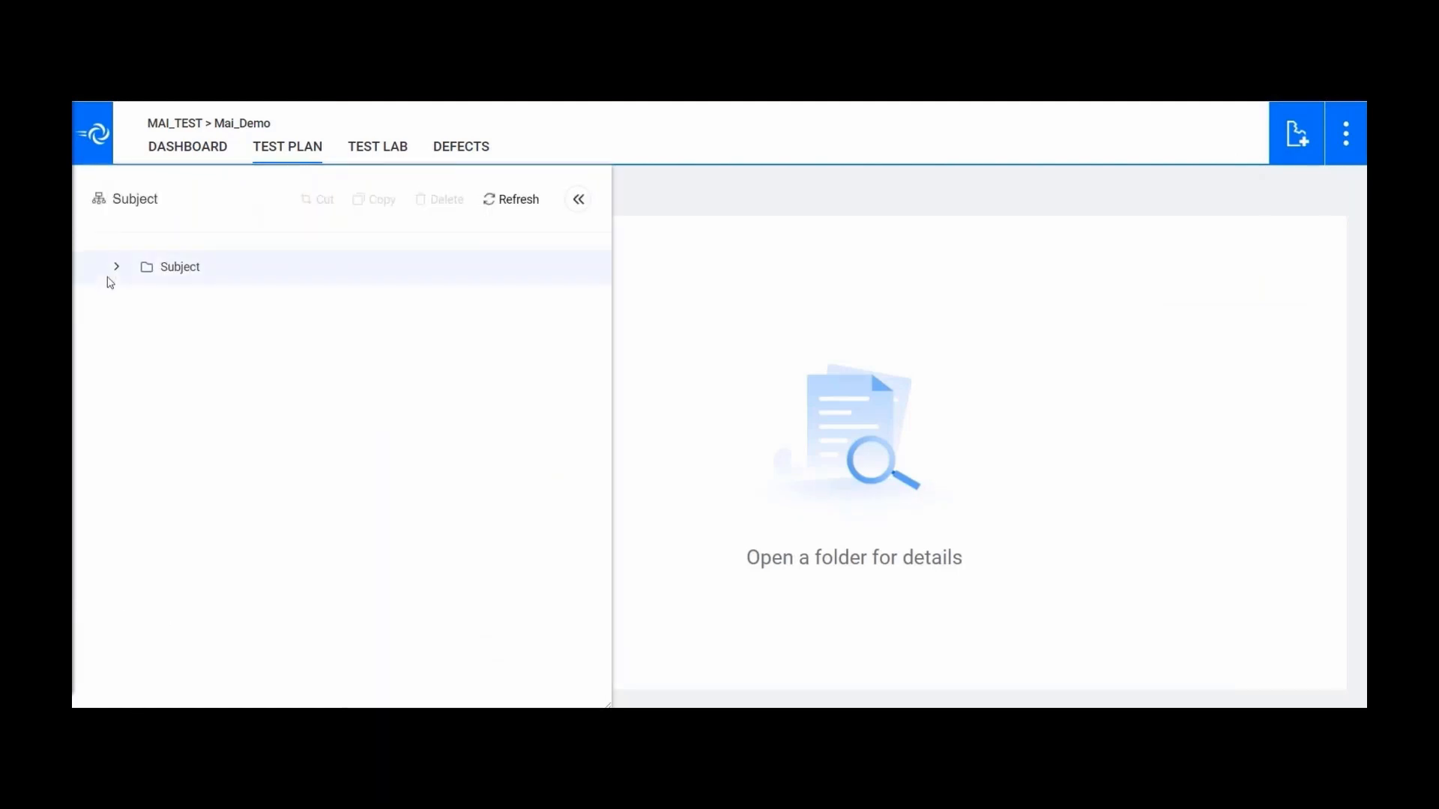
click(117, 268)
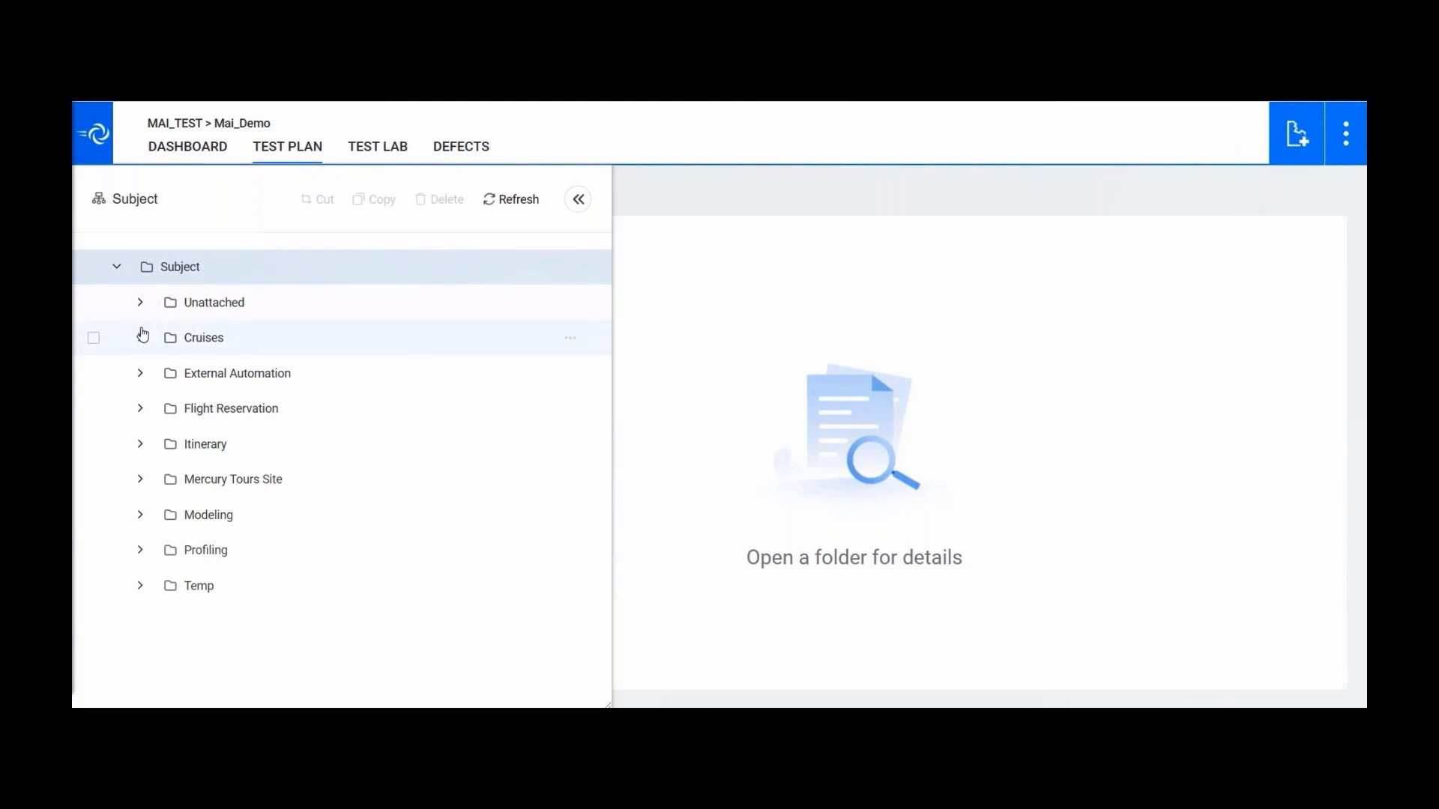
click(142, 335)
click(162, 372)
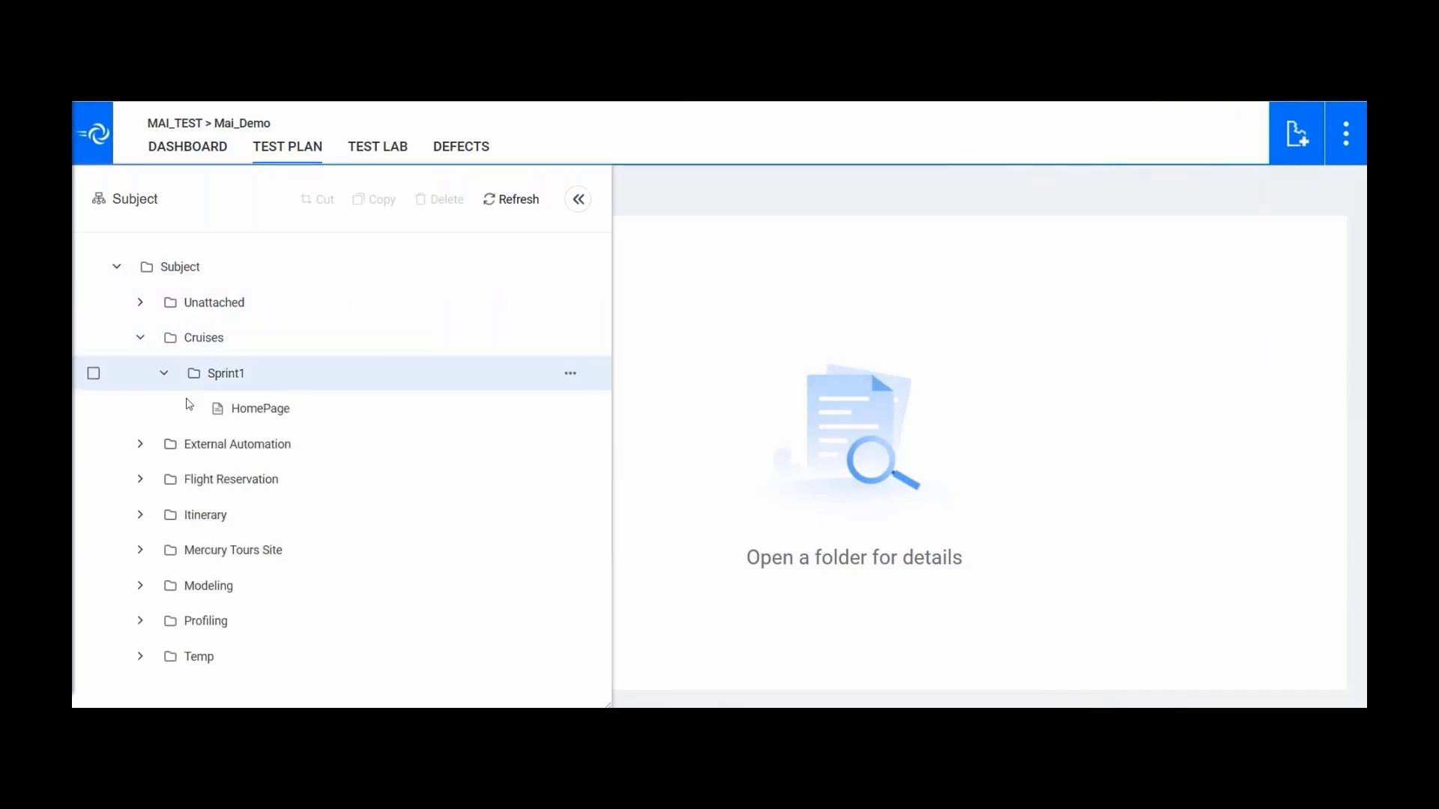
click(94, 409)
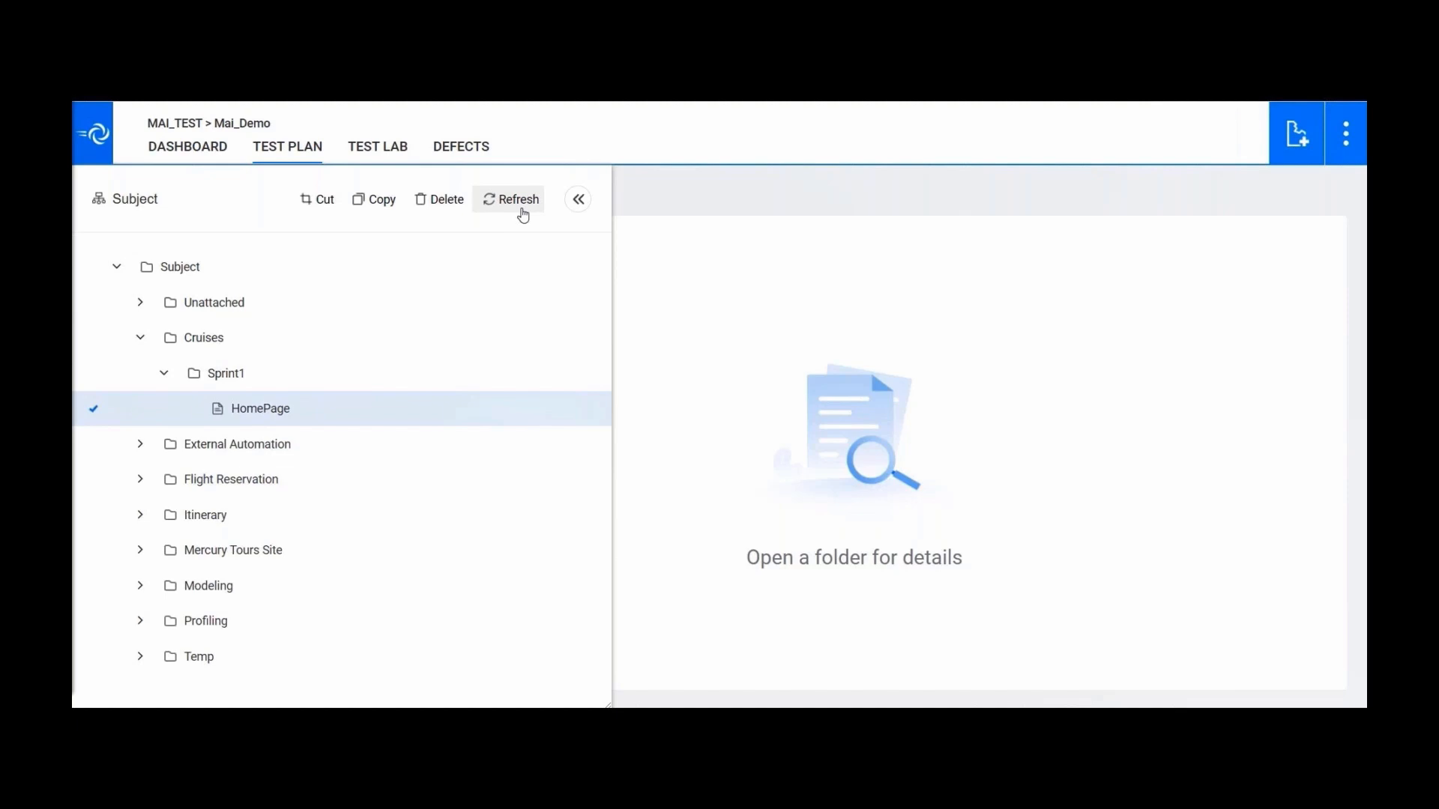
click(578, 199)
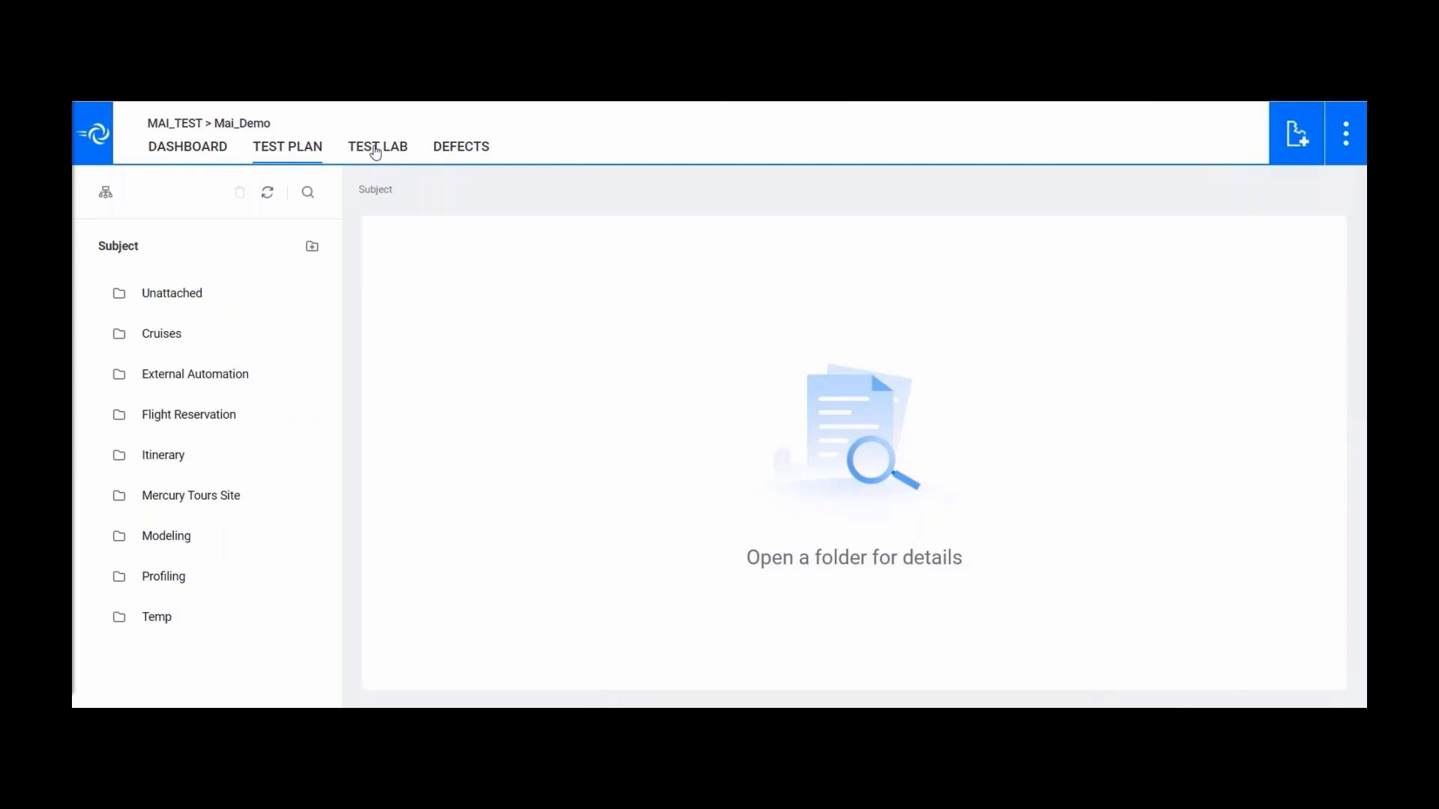
- Show the Defects list and look at the saved Favorites views
click(460, 147)
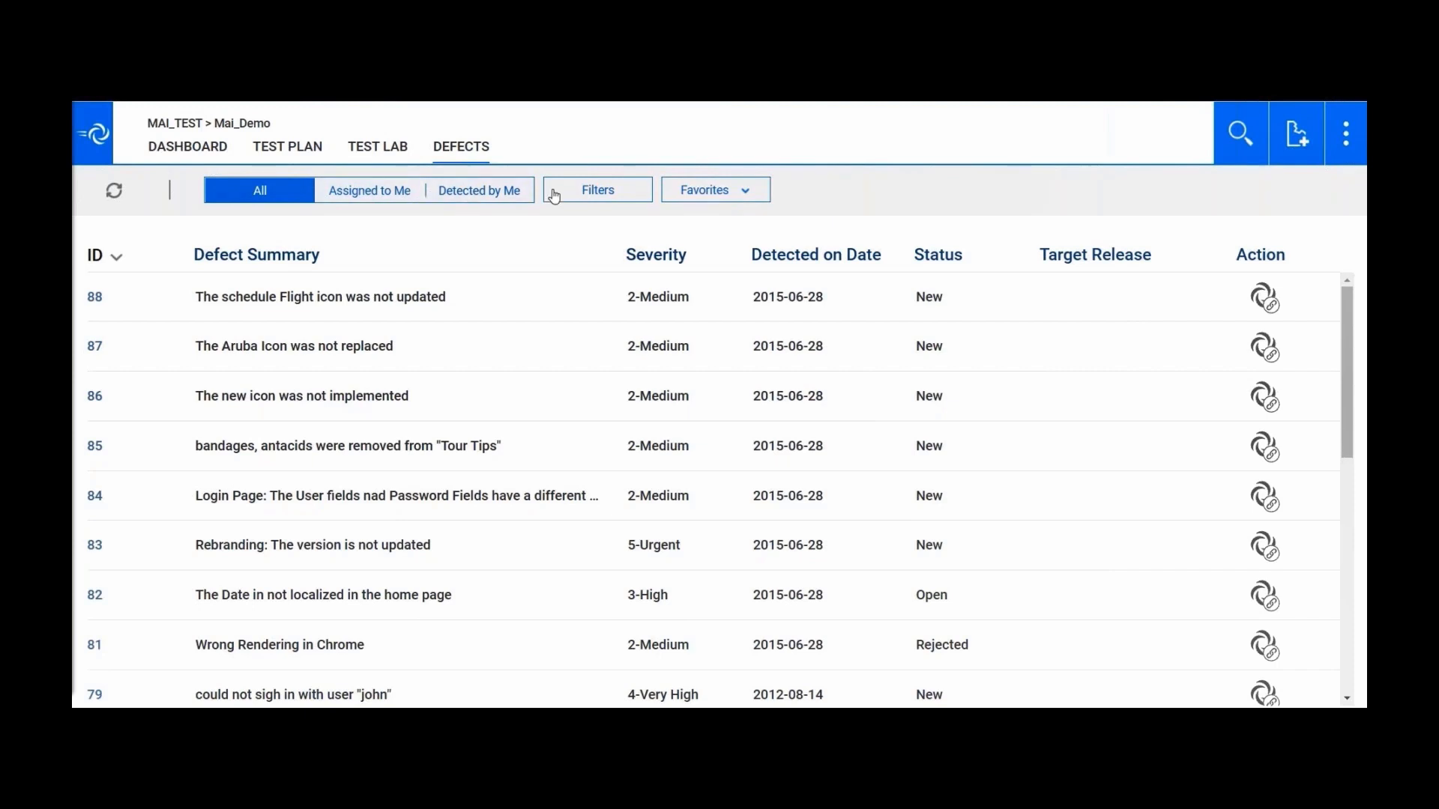
click(749, 196)
- Add a defect filter for Priority 3-High Or 4-Very High
click(601, 188)
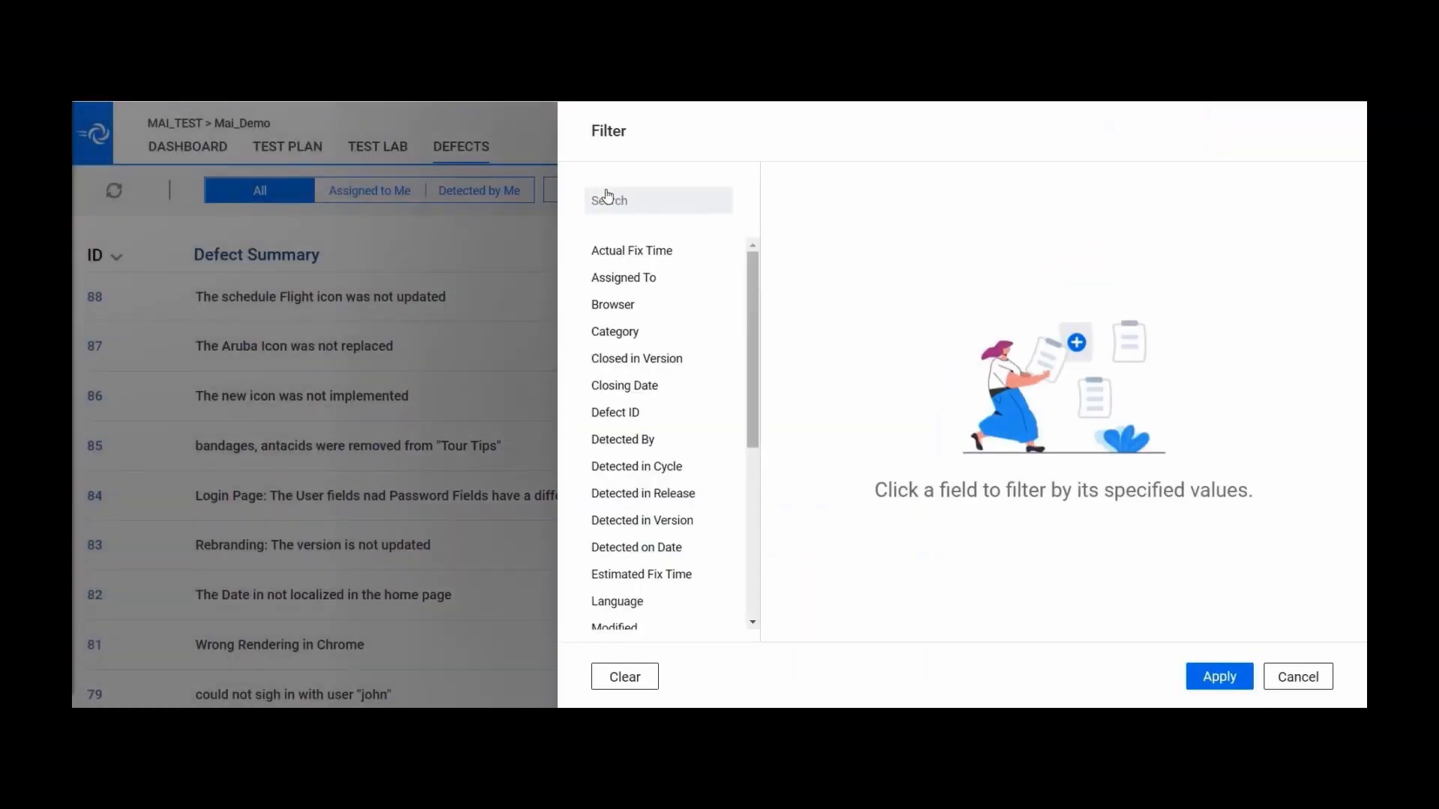
scroll(675, 450, down, 3)
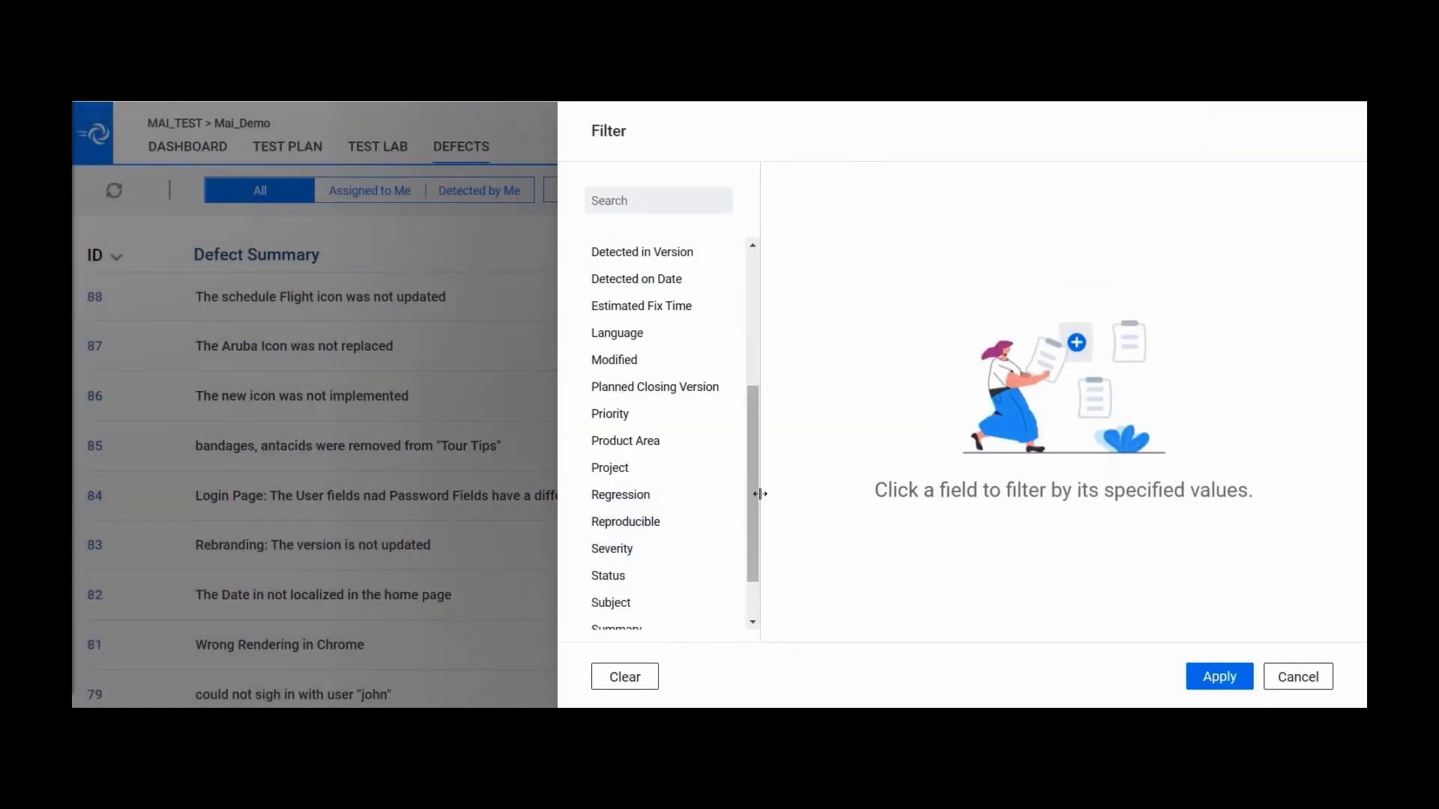
click(621, 420)
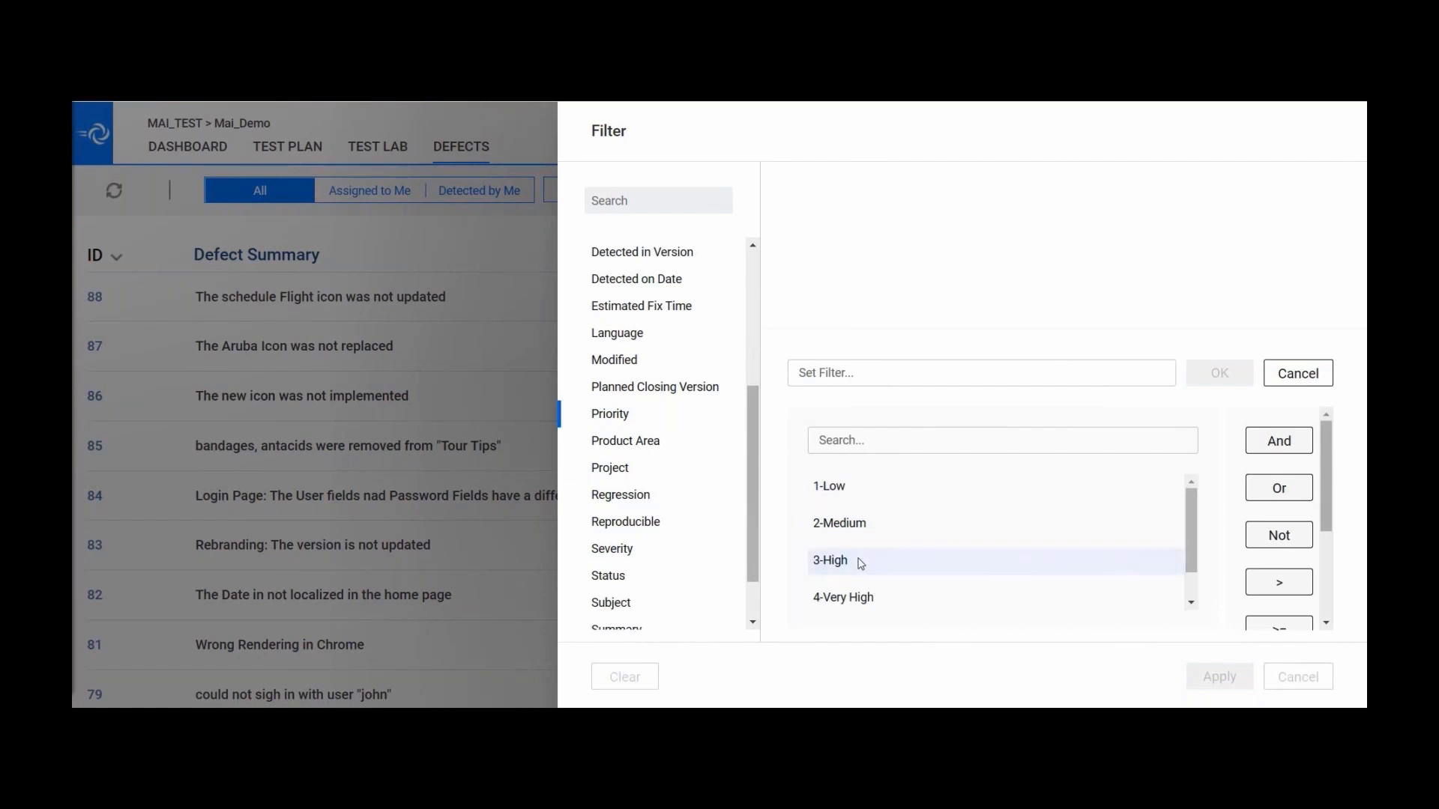
click(861, 560)
click(1279, 488)
click(890, 597)
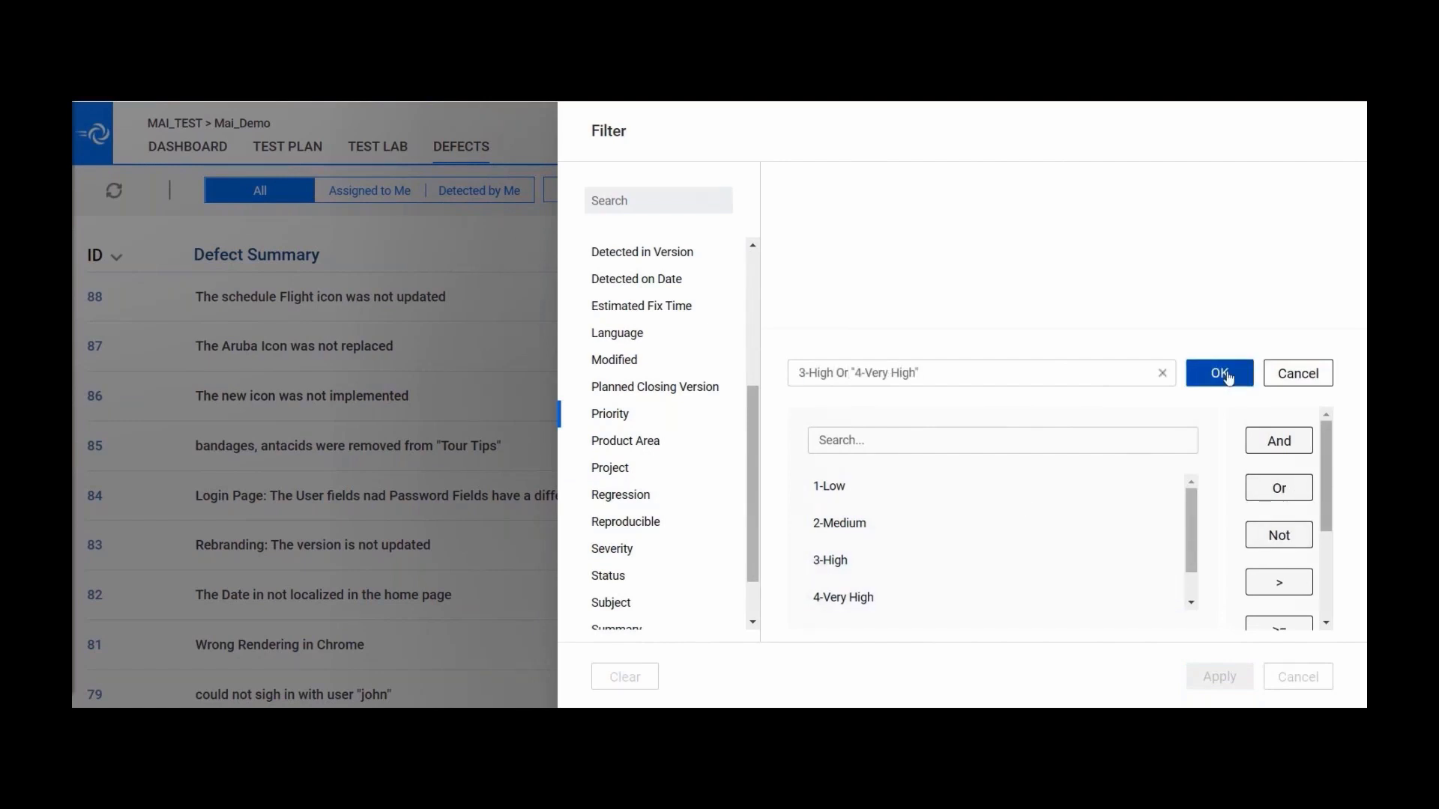
click(1220, 373)
- Add a Status filter of Open and apply both filters
click(719, 548)
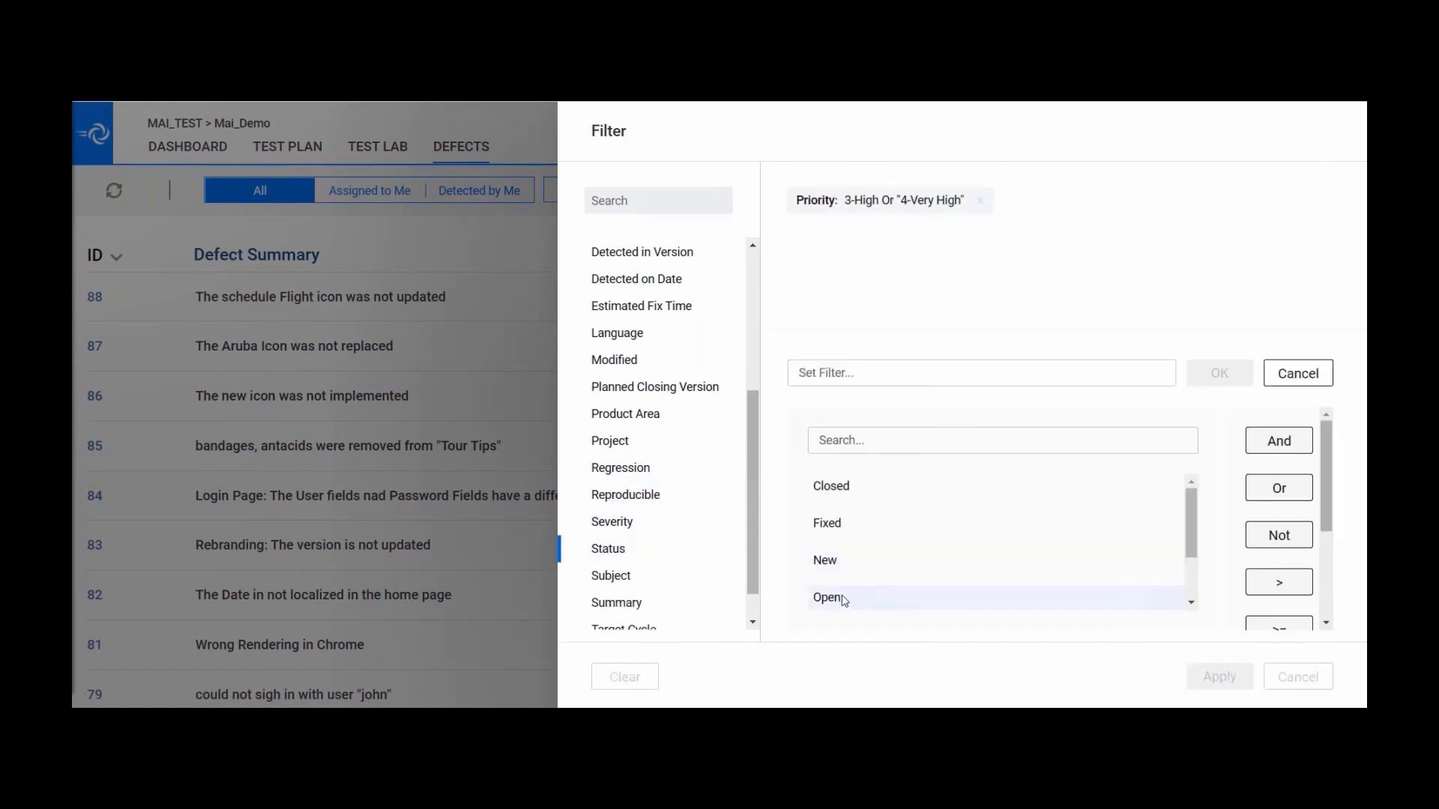
click(899, 598)
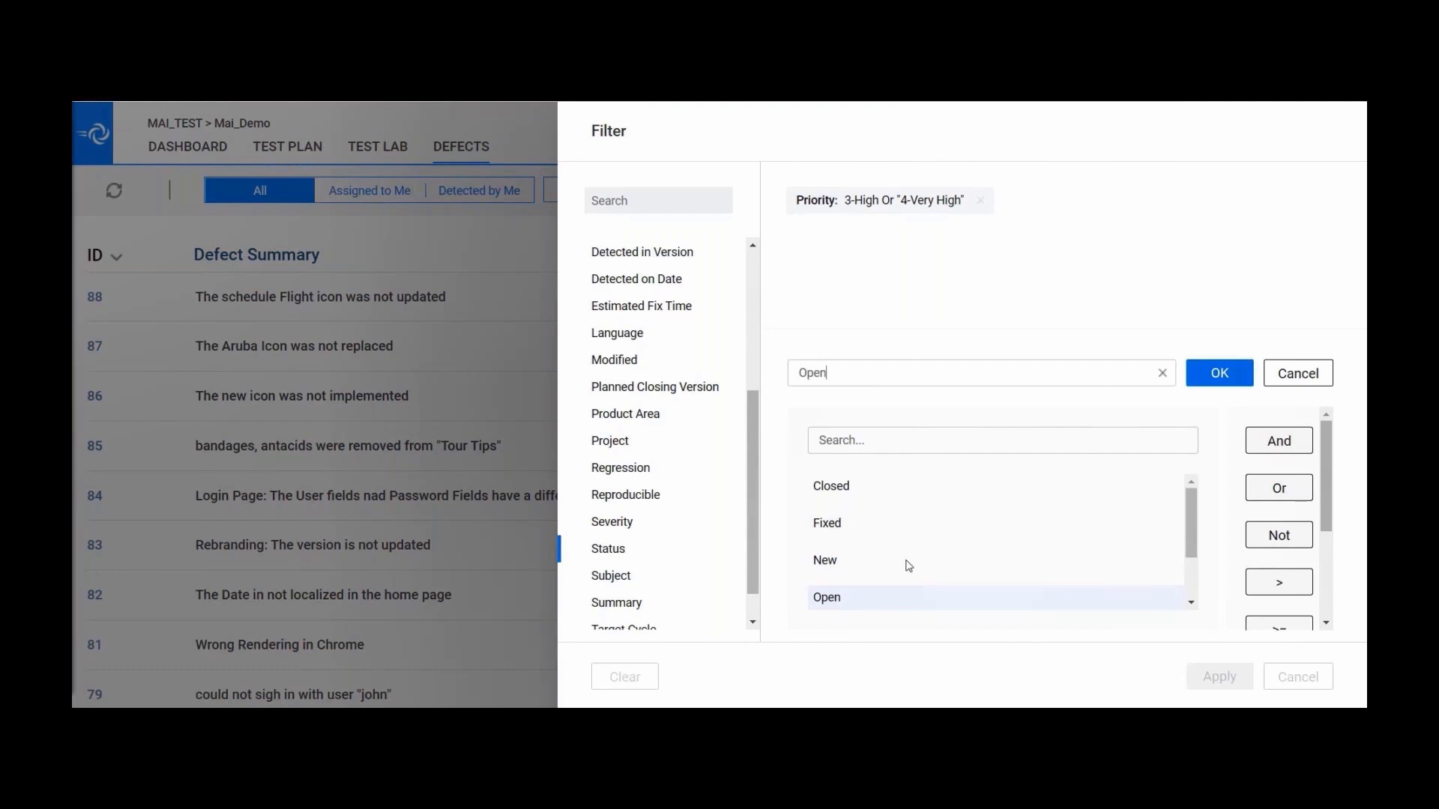
click(1219, 373)
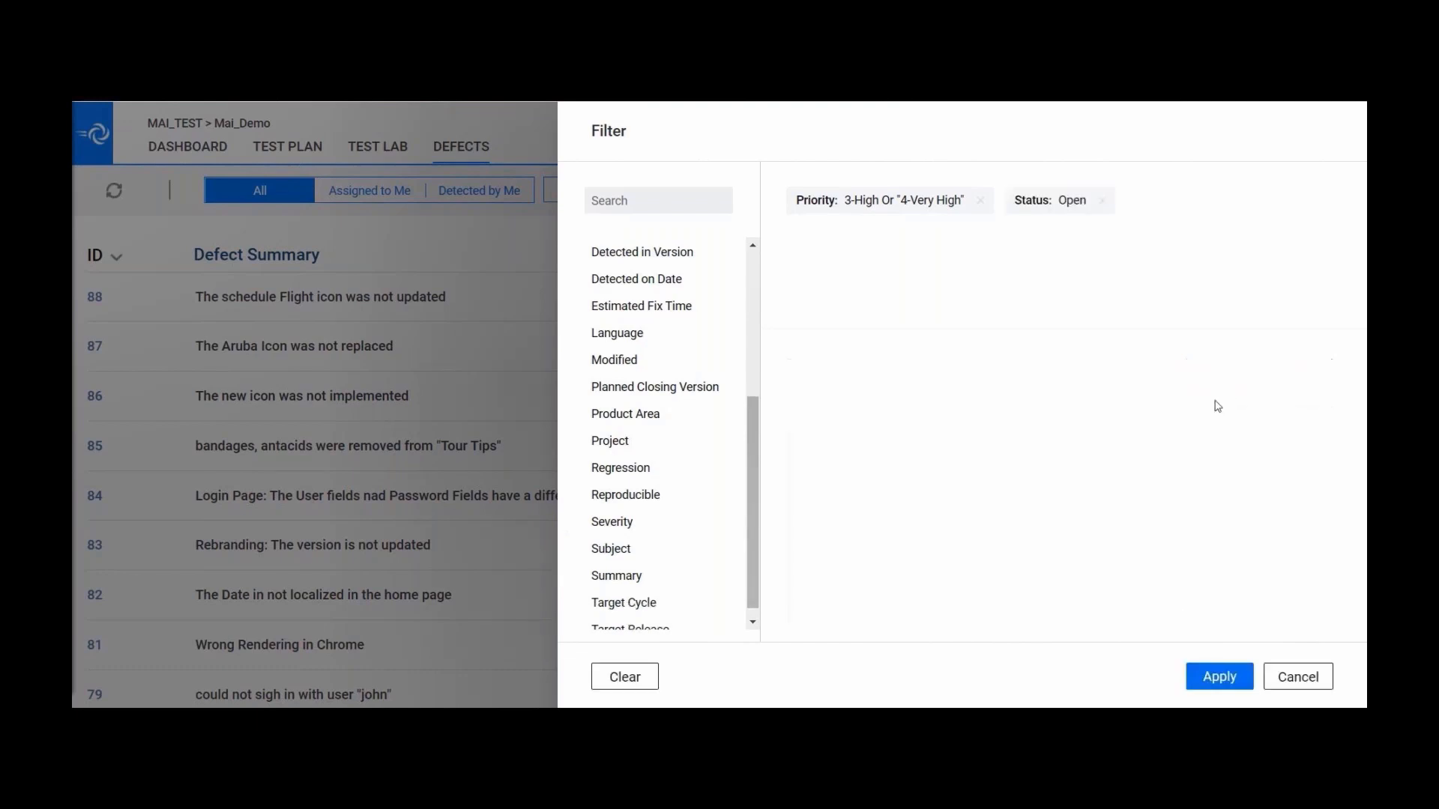
click(1217, 677)
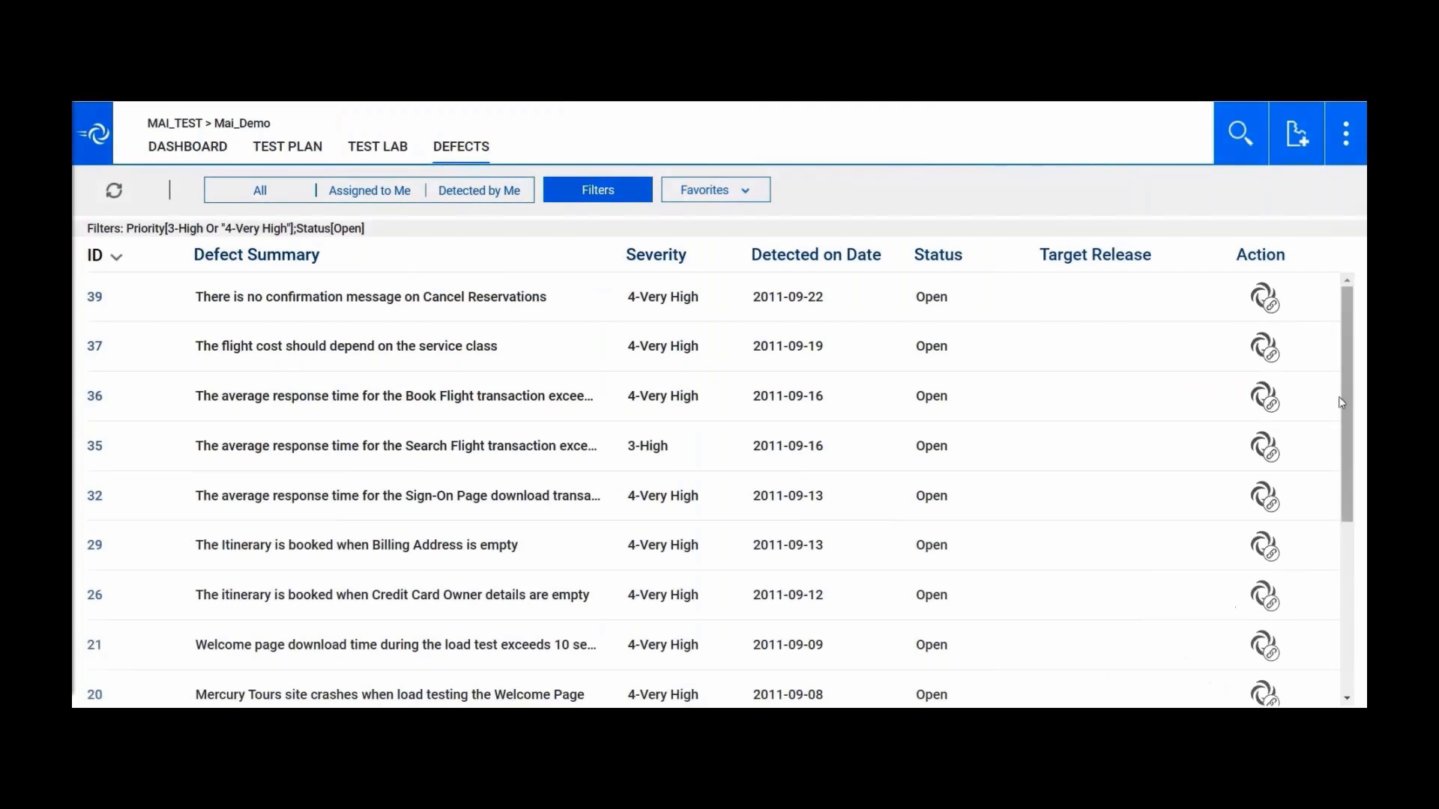
- Scroll through the filtered defect list
mouse_move(1352, 410)
mouse_down()
mouse_move(1351, 571)
mouse_move(1360, 396)
mouse_up()
- From the Dashboard's main menu, log out and confirm with YES
click(372, 149)
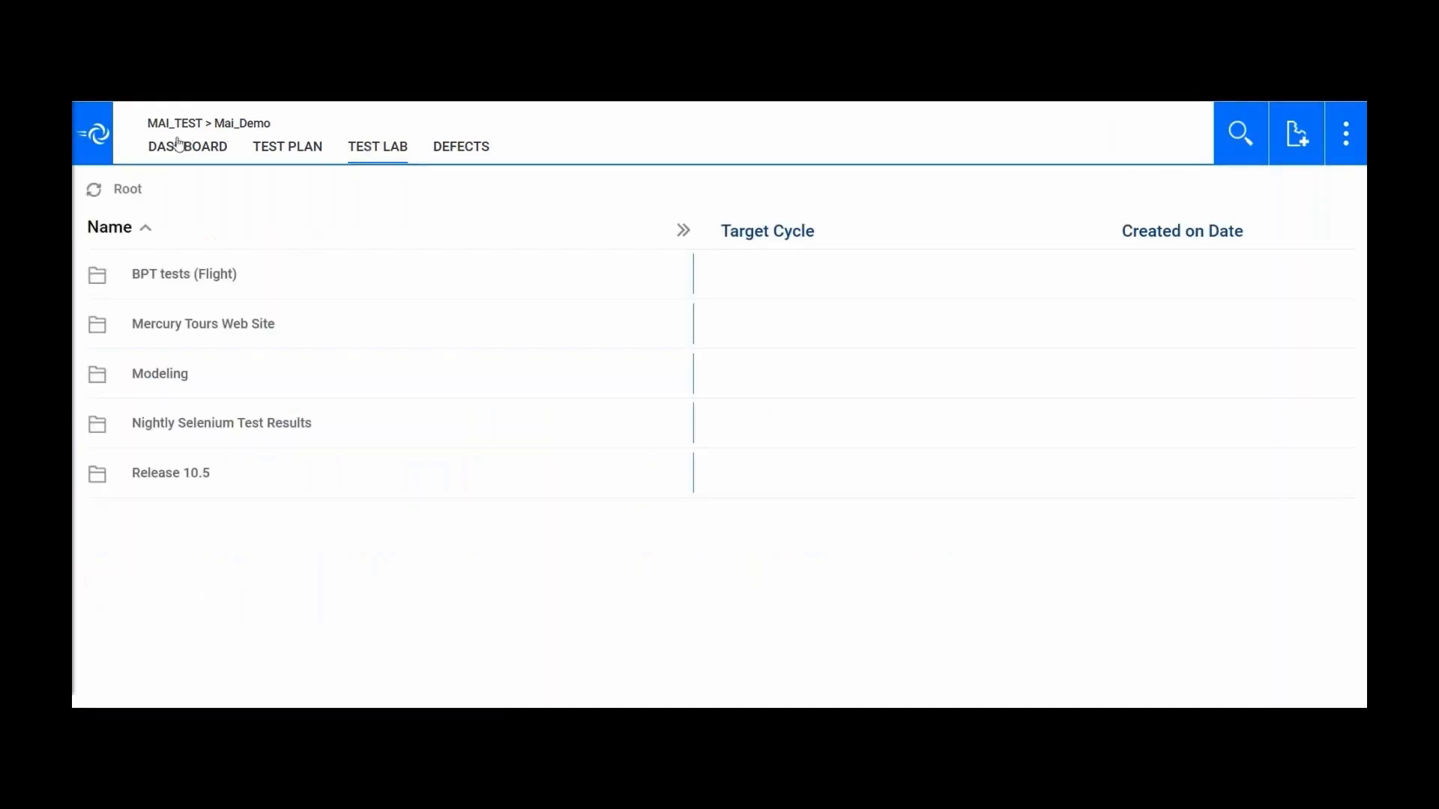
click(182, 144)
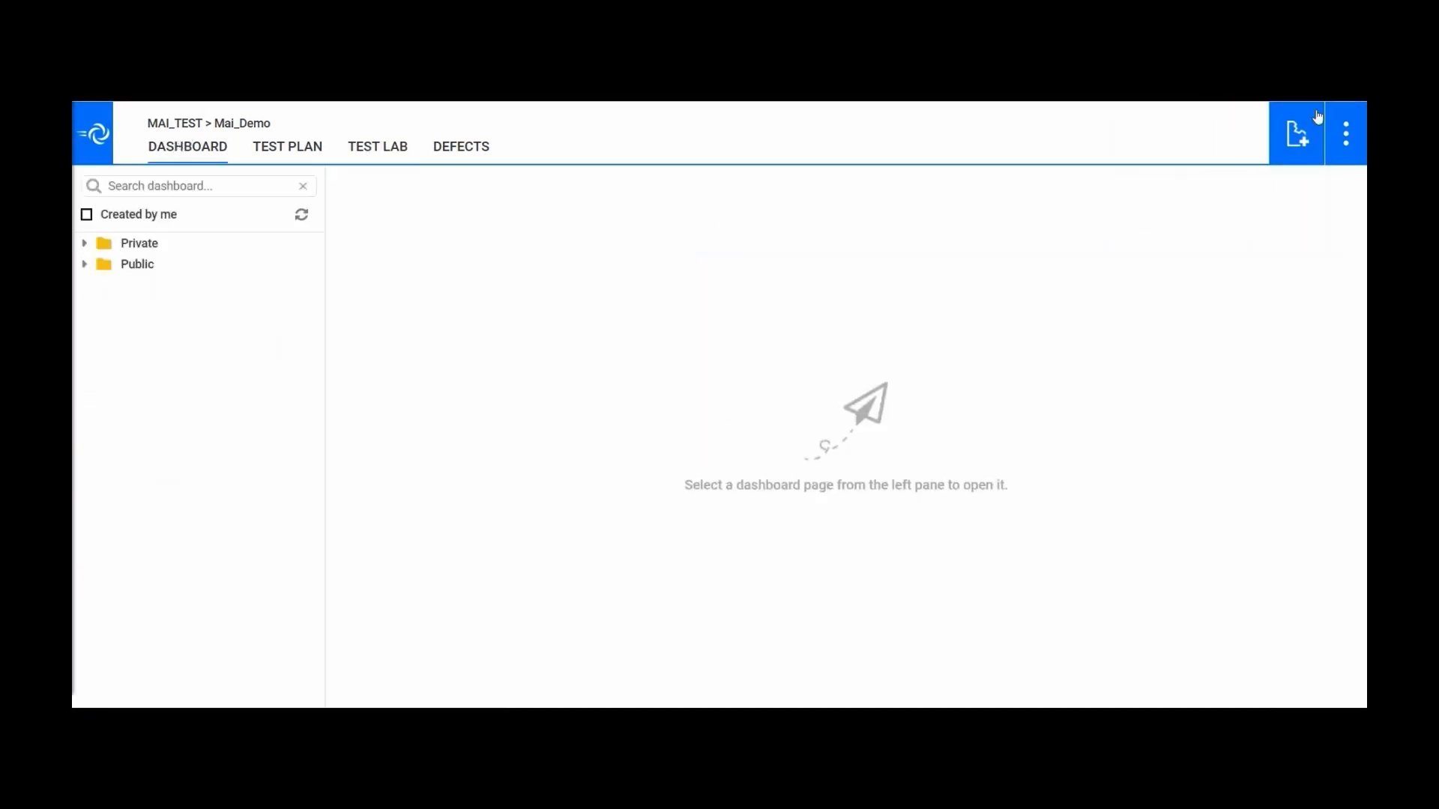
click(1346, 134)
click(1300, 207)
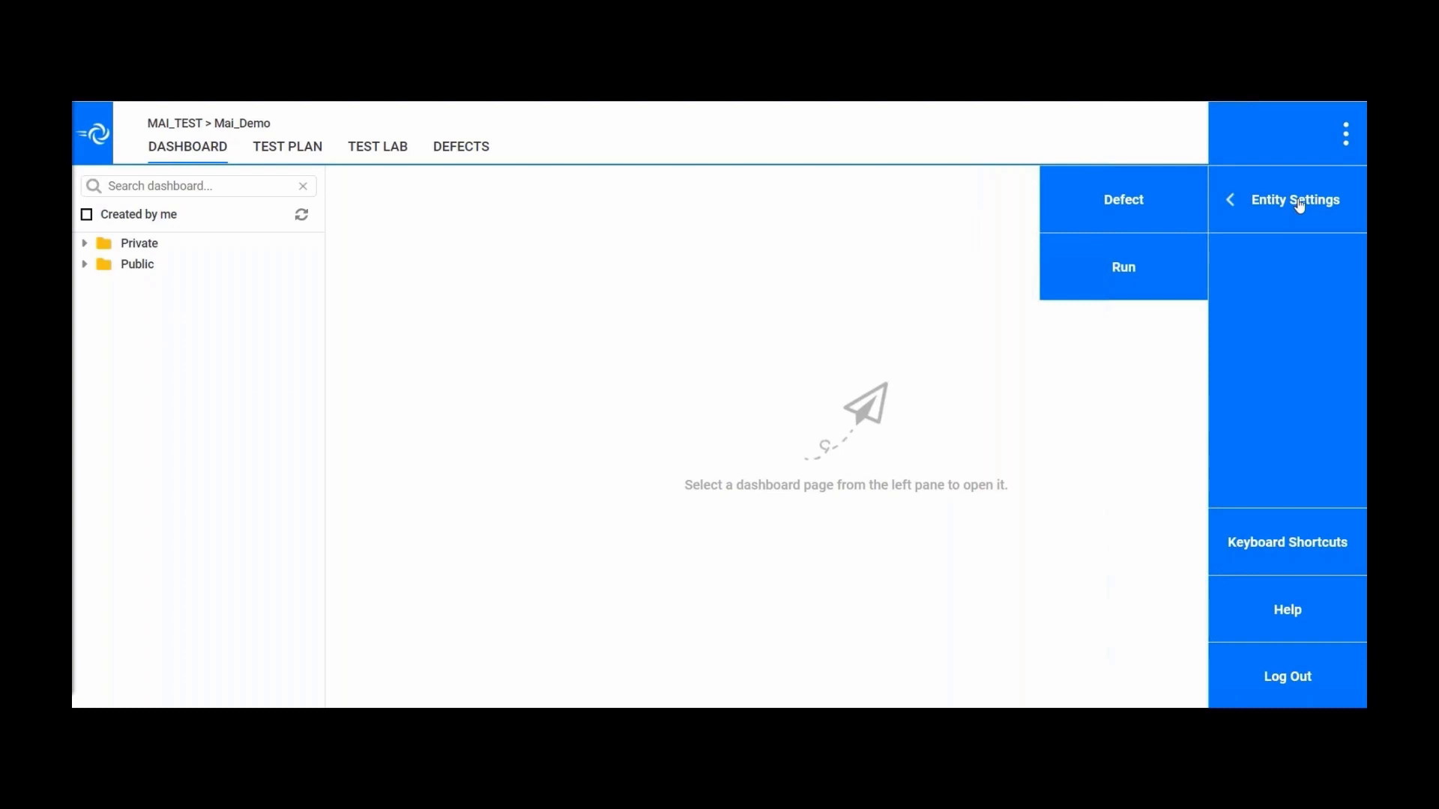
click(1311, 679)
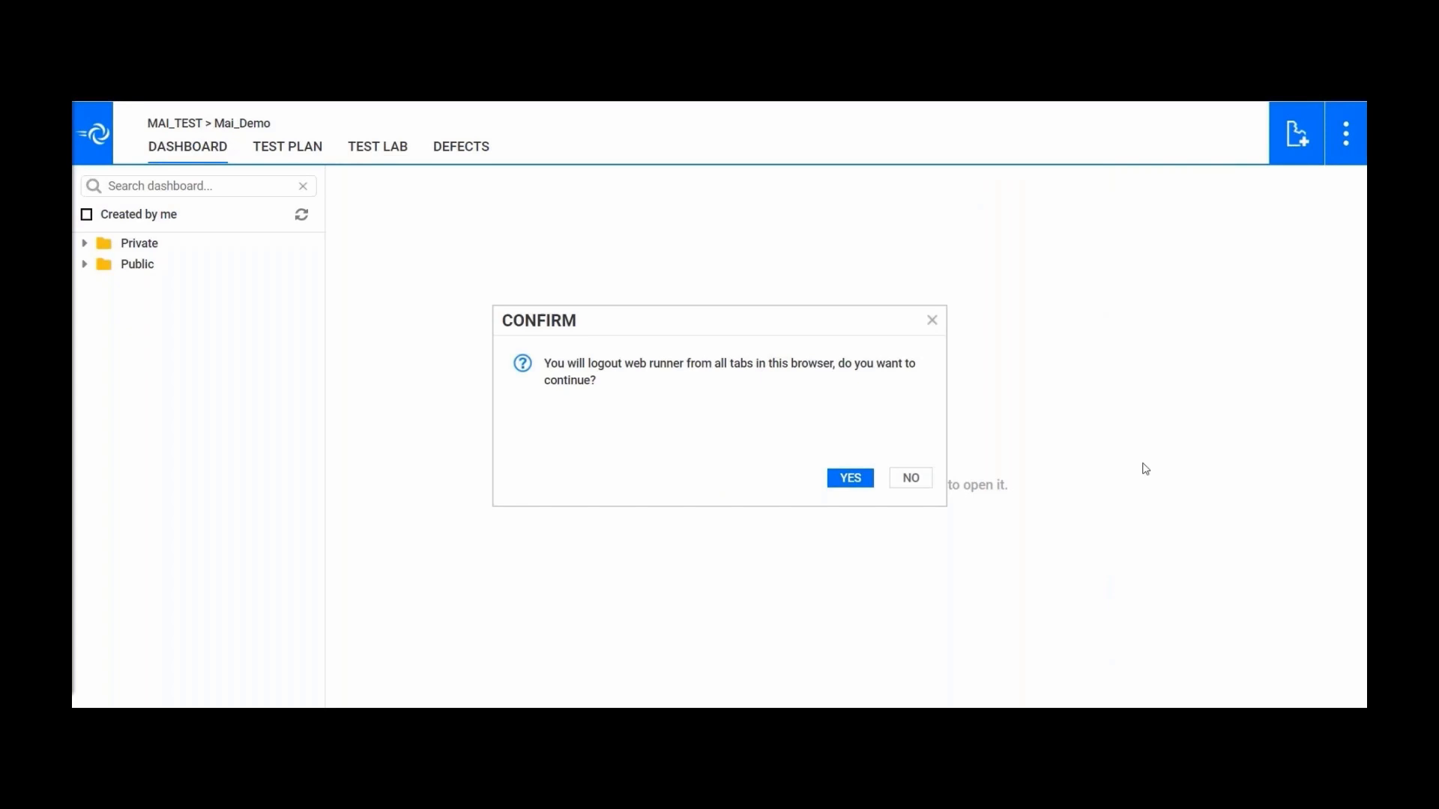
click(849, 479)
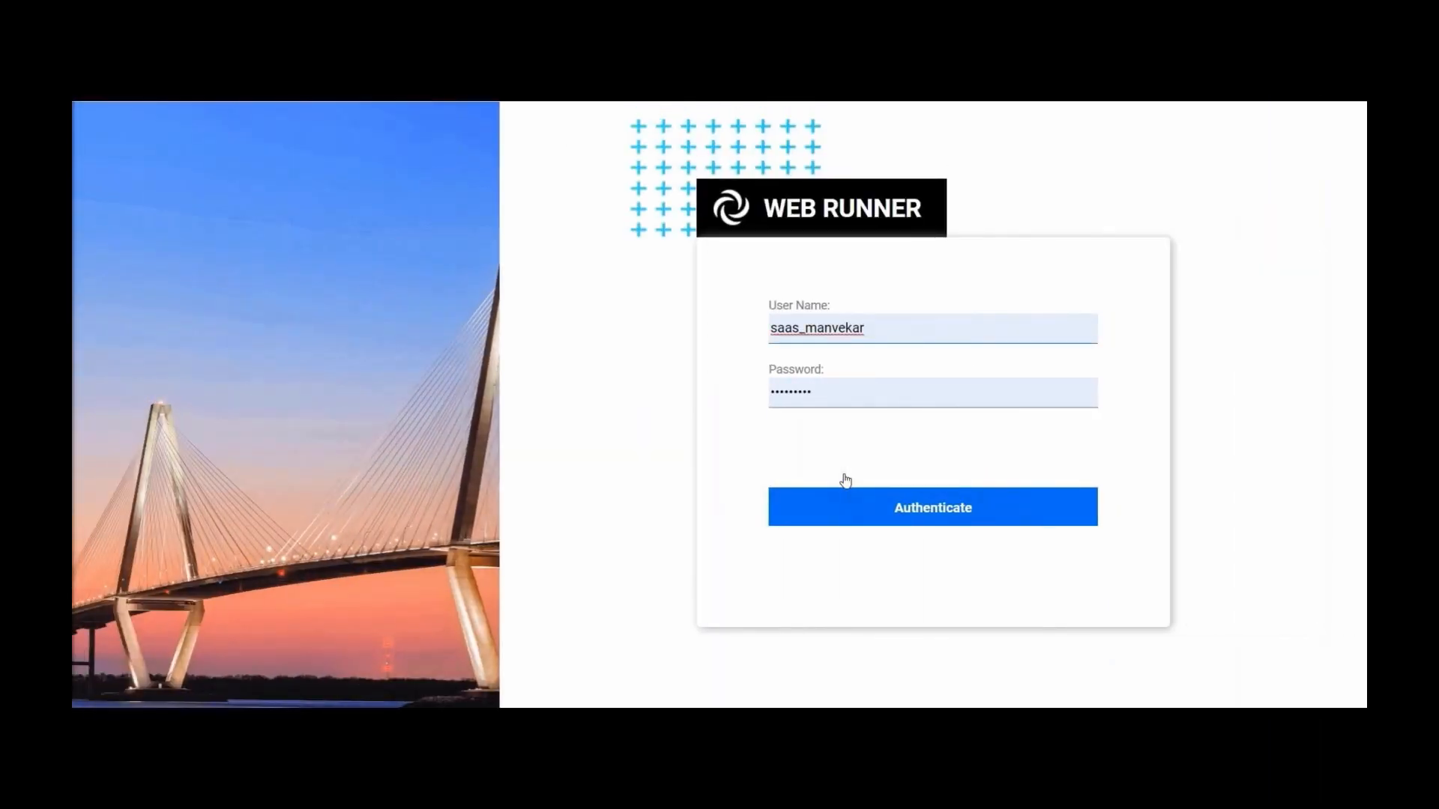
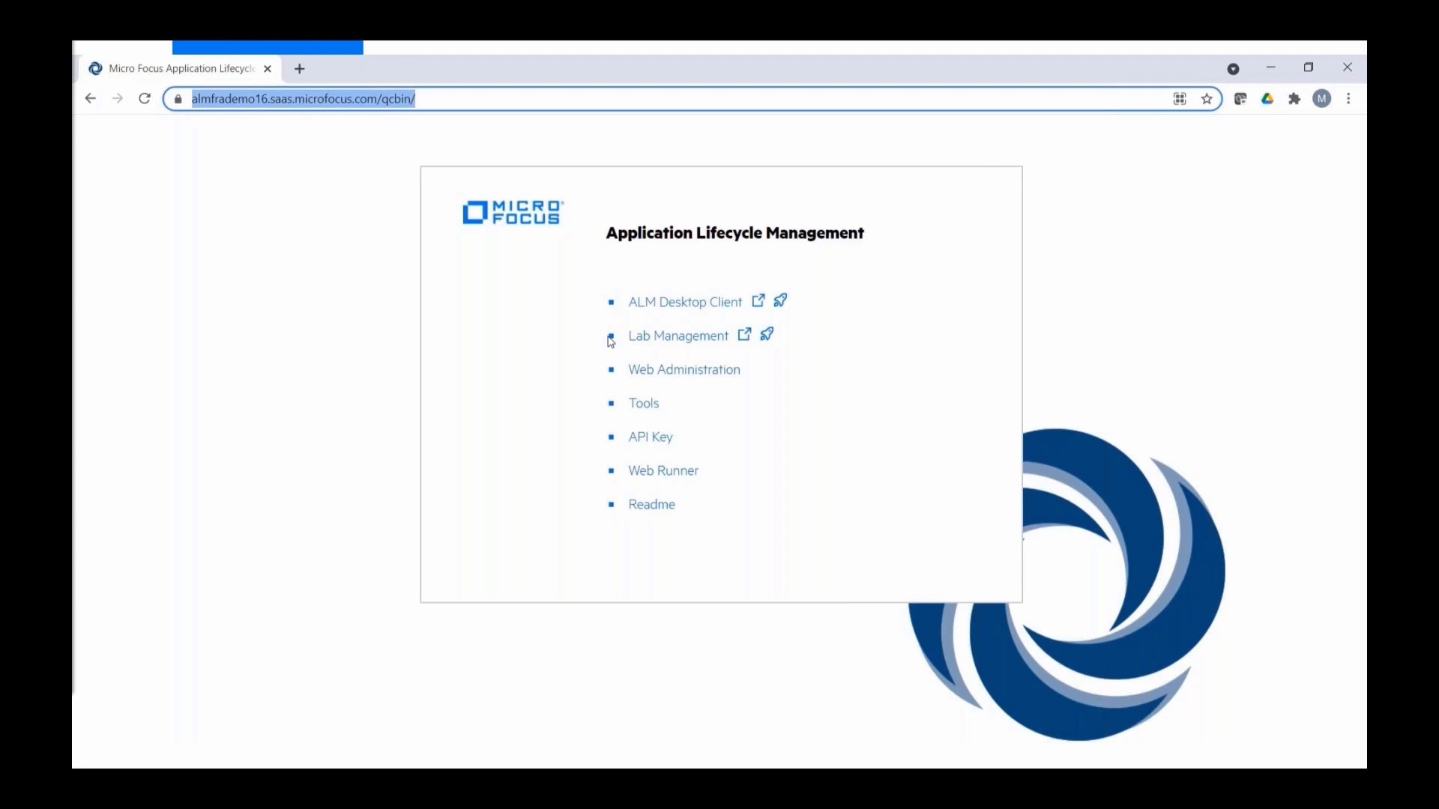
- Sign in to ALM Web Administration with the account password to reach the DEFAULT_TSC_DEMO Projects page
click(664, 376)
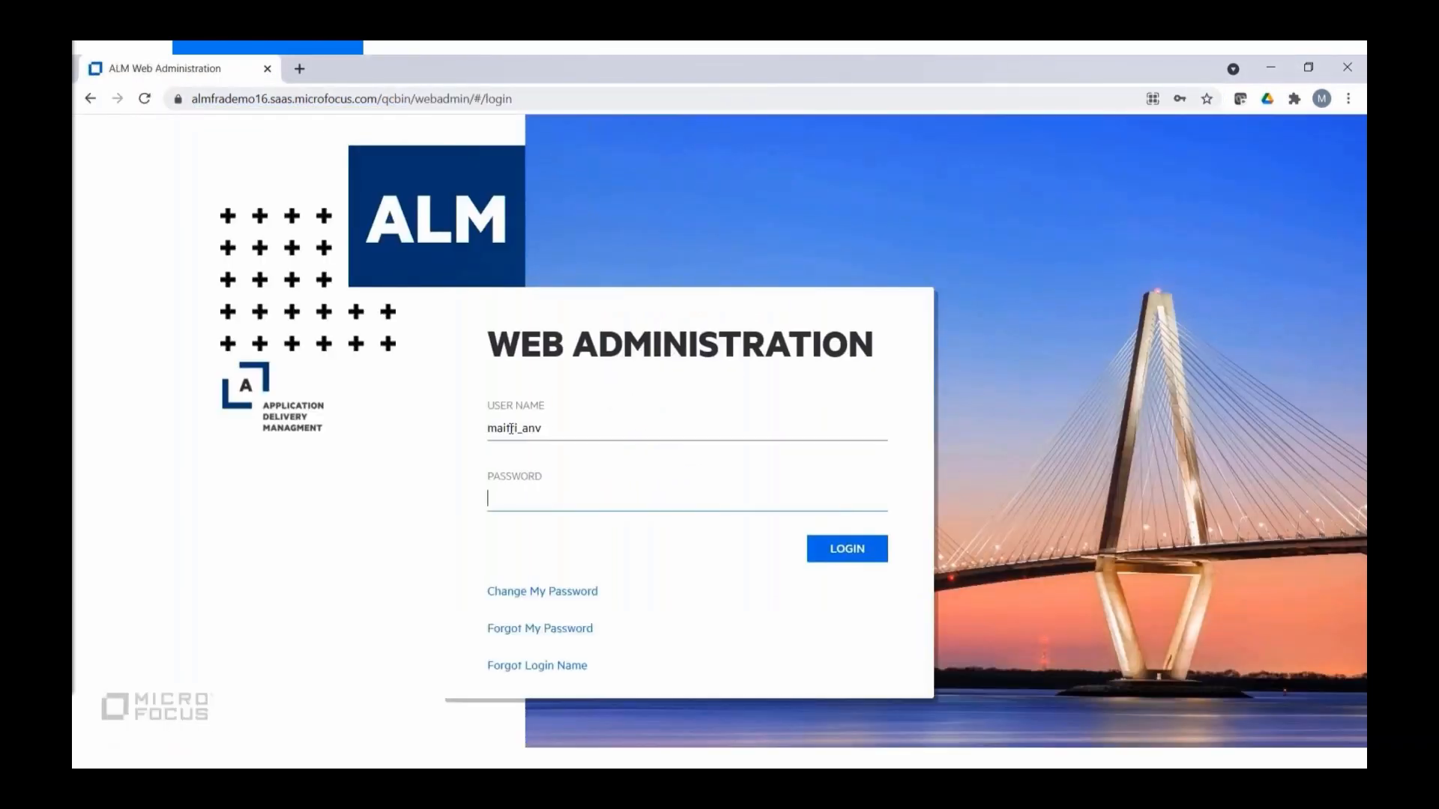
text(•••••)
text(***)
click(855, 554)
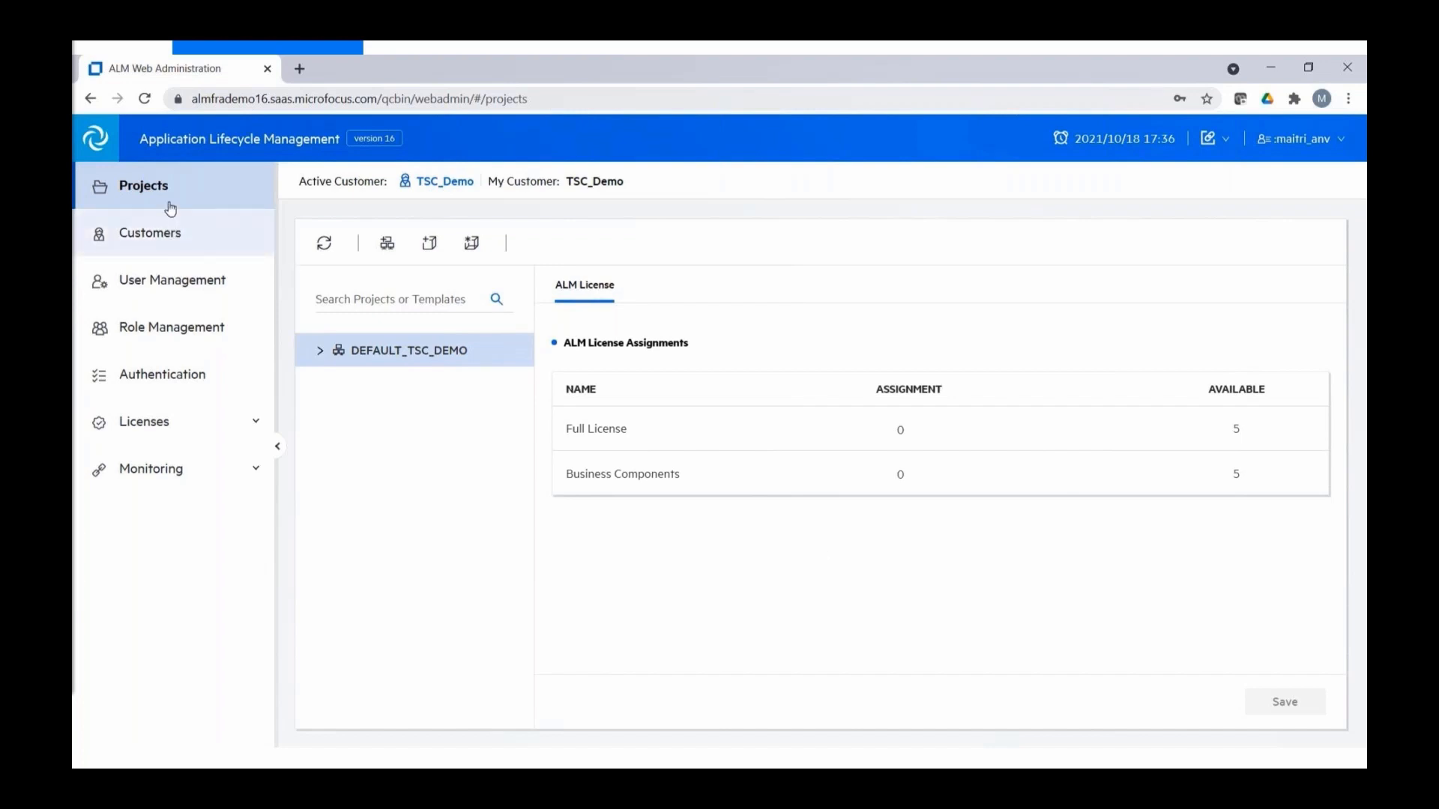
click(168, 234)
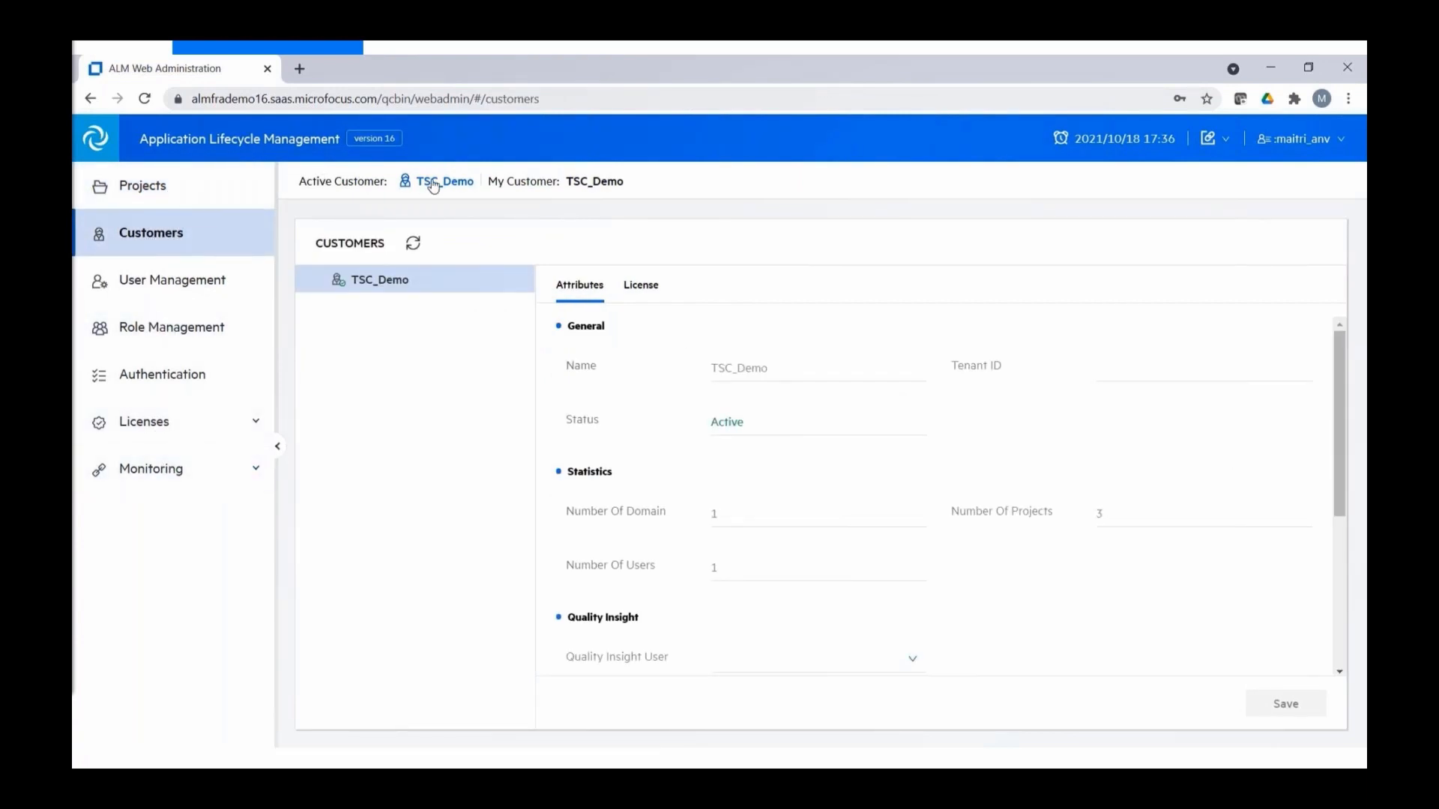
click(173, 192)
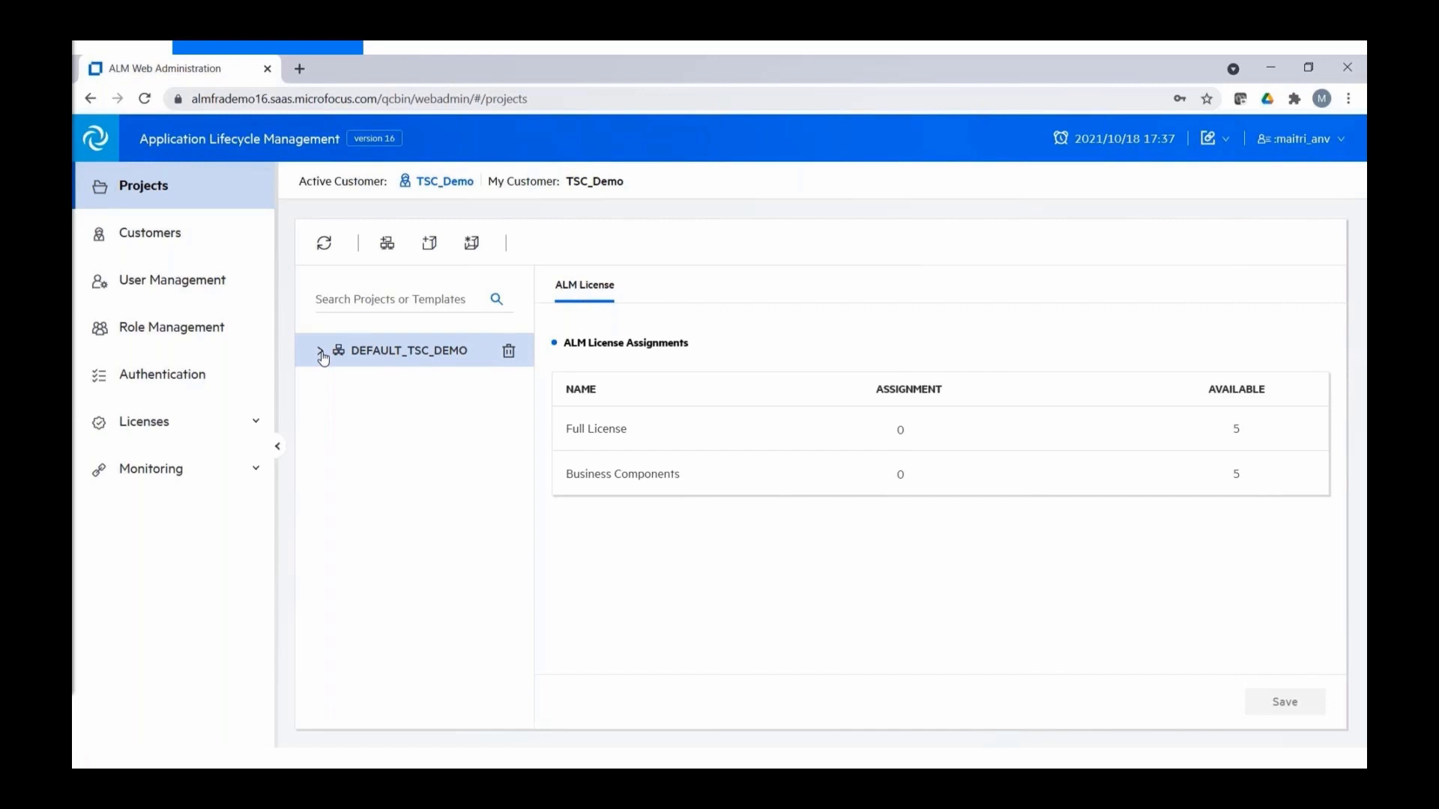
- Create the SHOPPING_APPLICATION domain, refresh the tree, and select its Projects folder
click(389, 254)
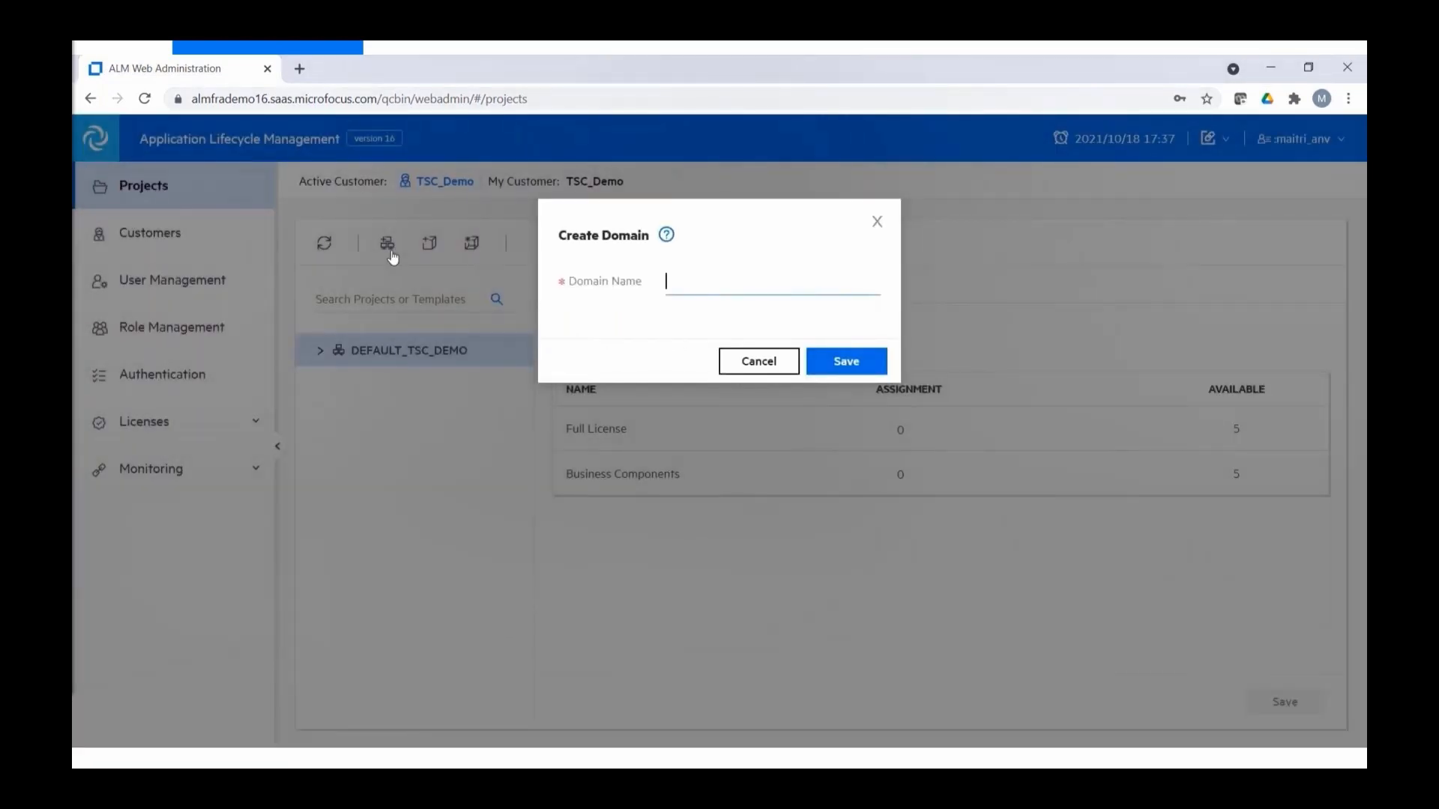
text(SHOPPING_APPLICATION)
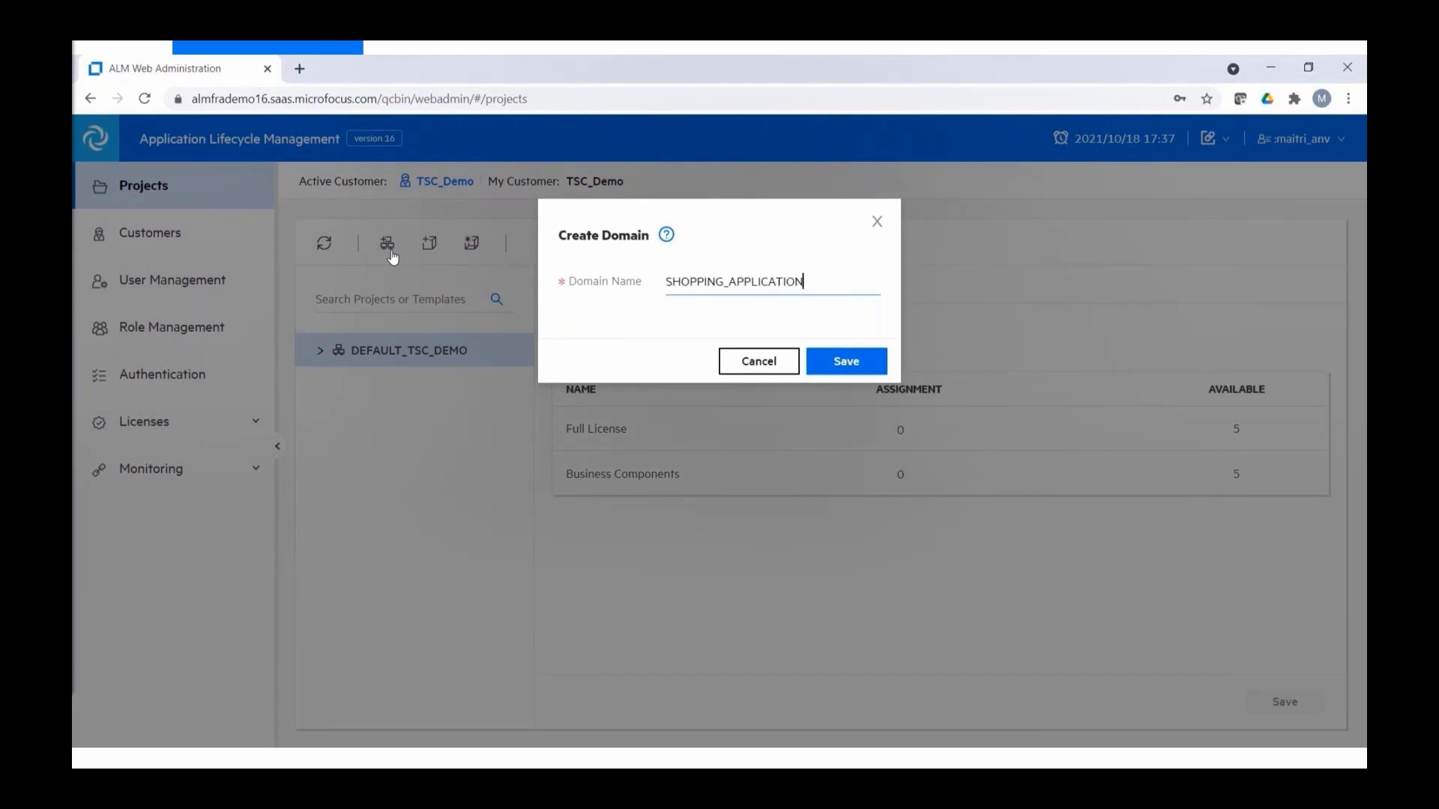
click(846, 362)
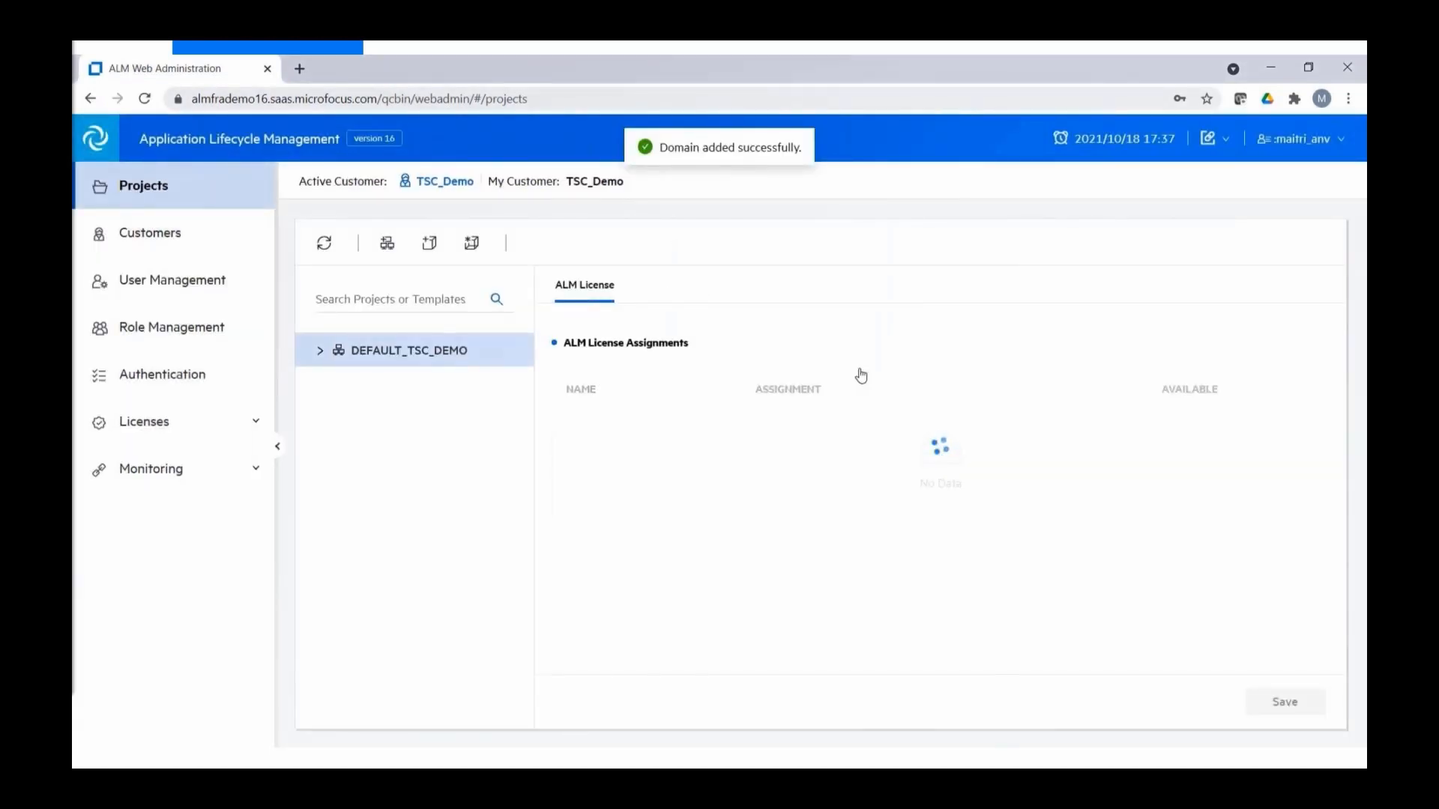
click(323, 244)
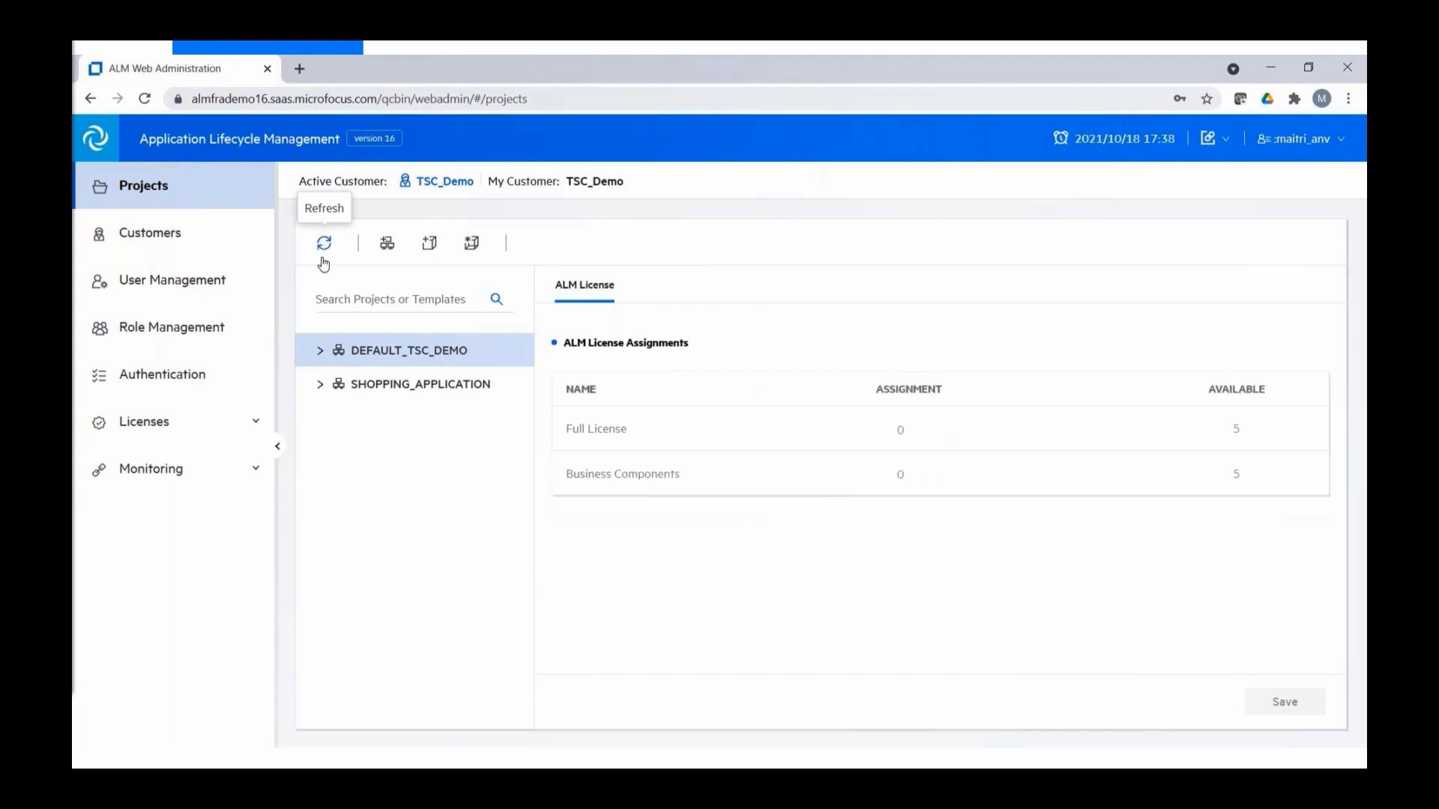
click(321, 385)
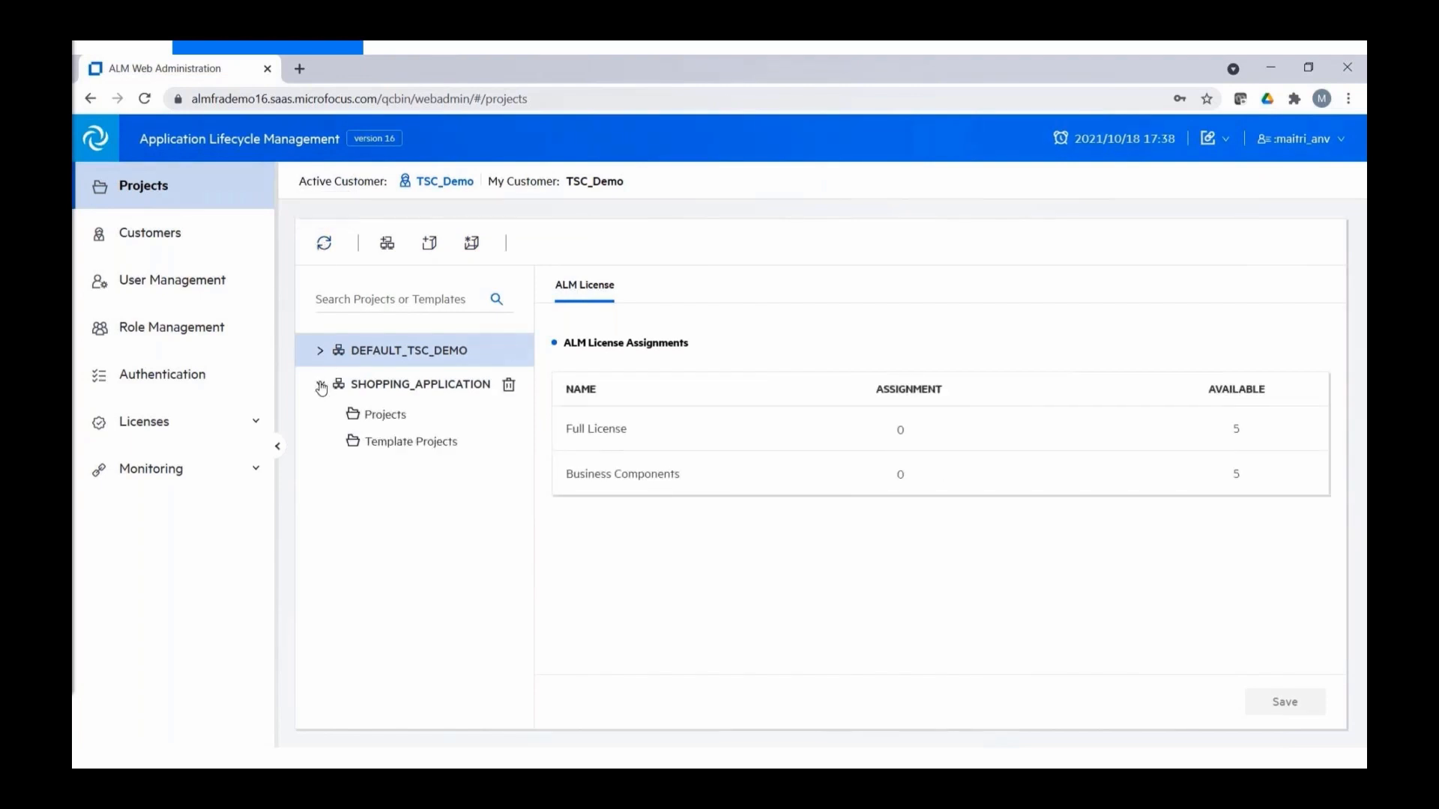
click(385, 417)
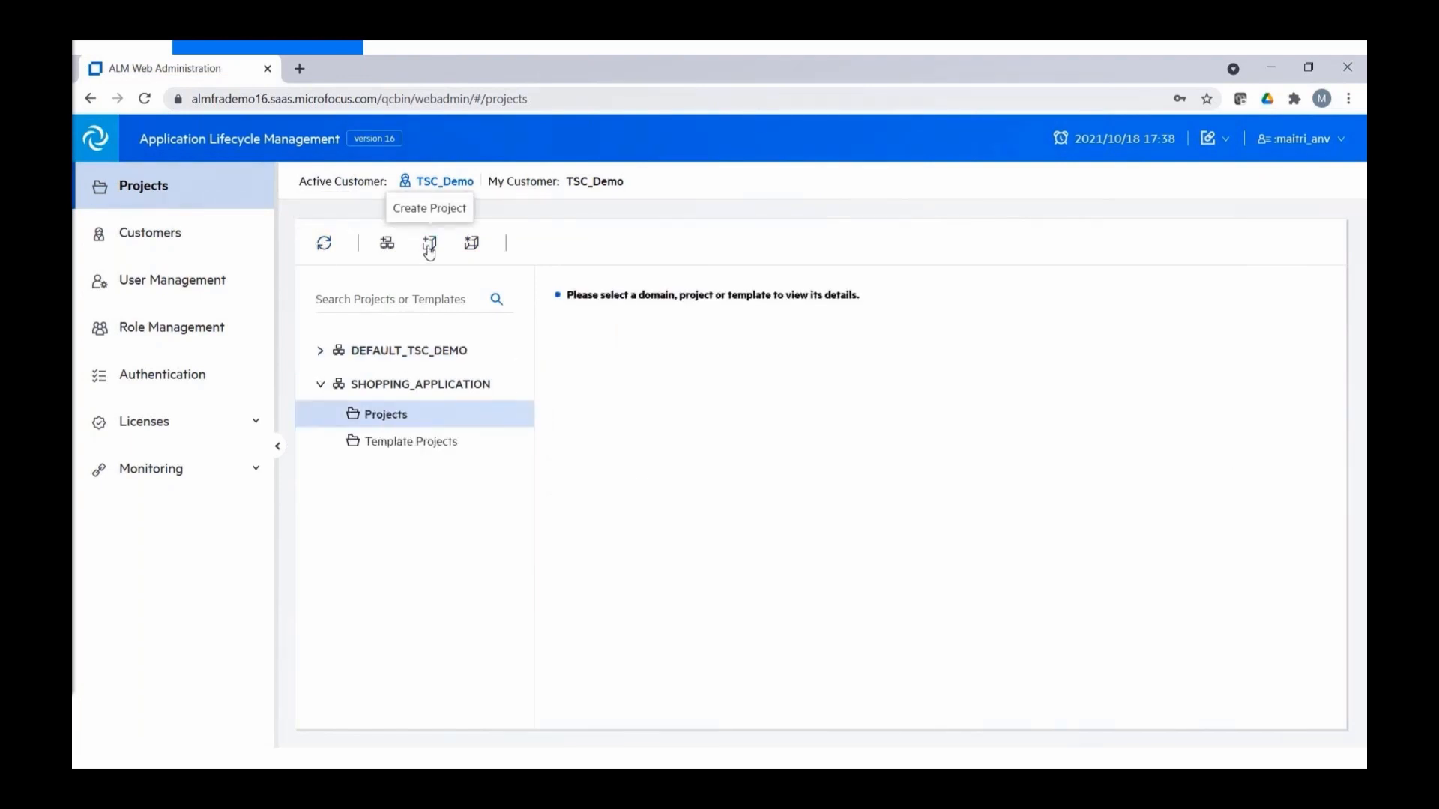
click(429, 243)
click(568, 526)
click(989, 649)
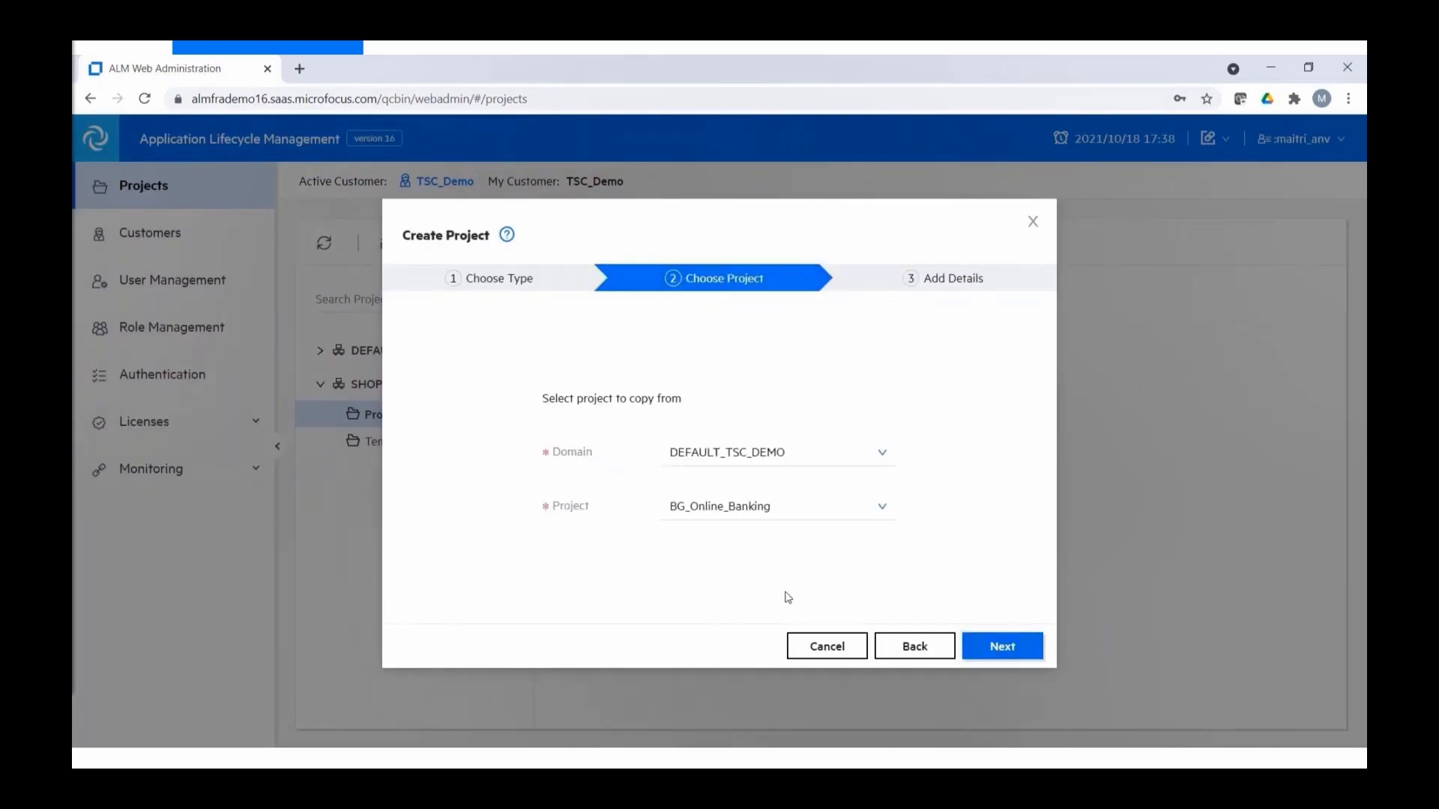
click(998, 647)
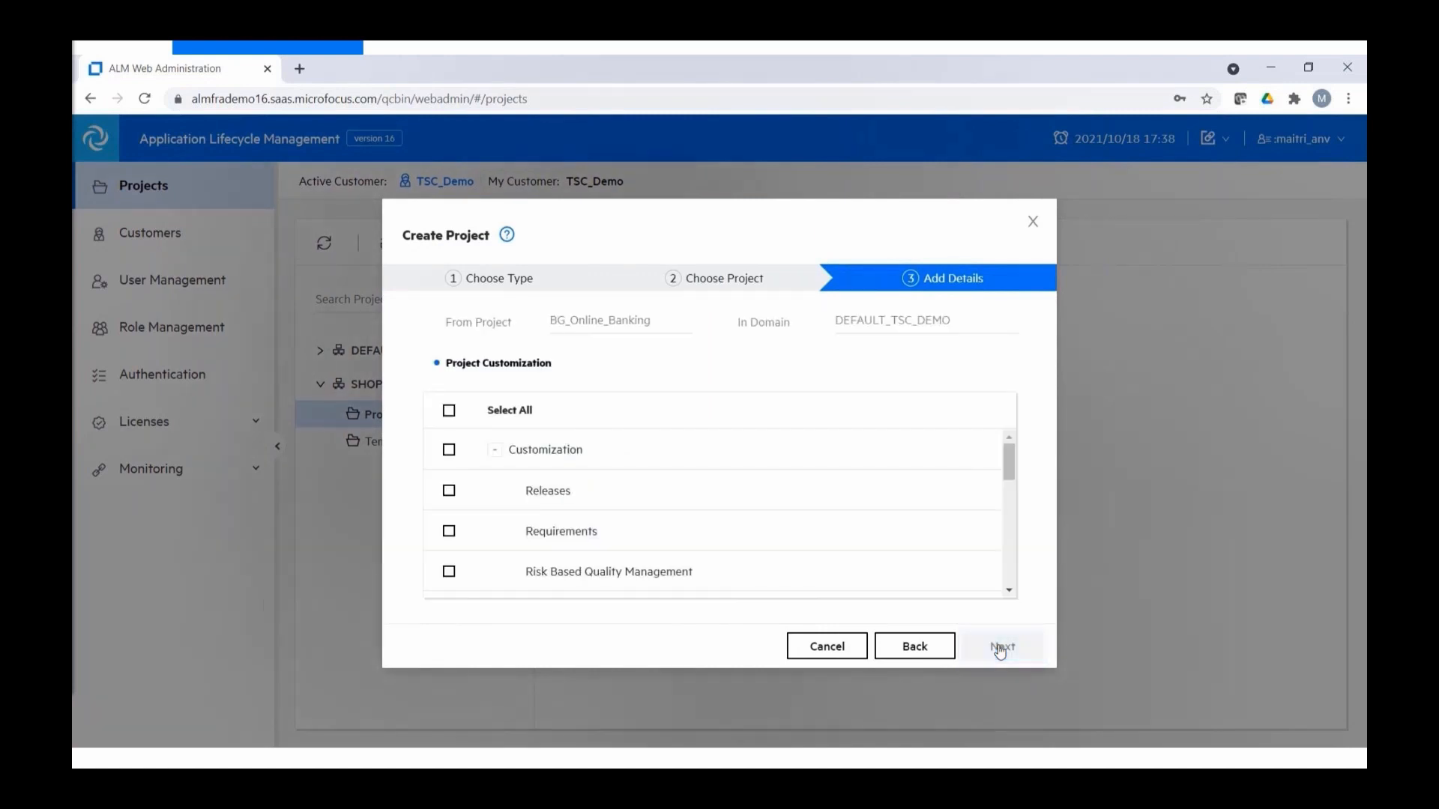
scroll(924, 569, down, 10)
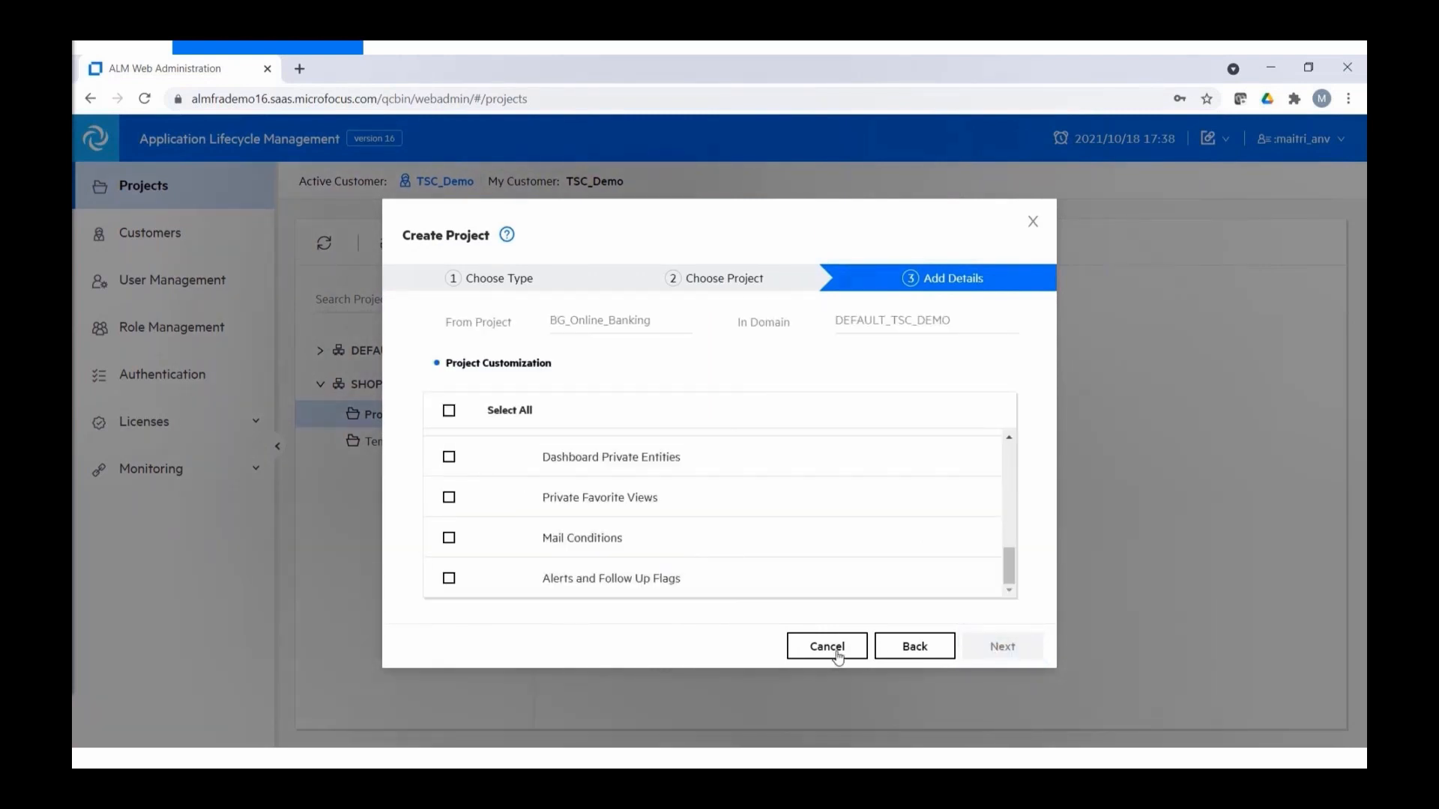
click(837, 656)
click(828, 322)
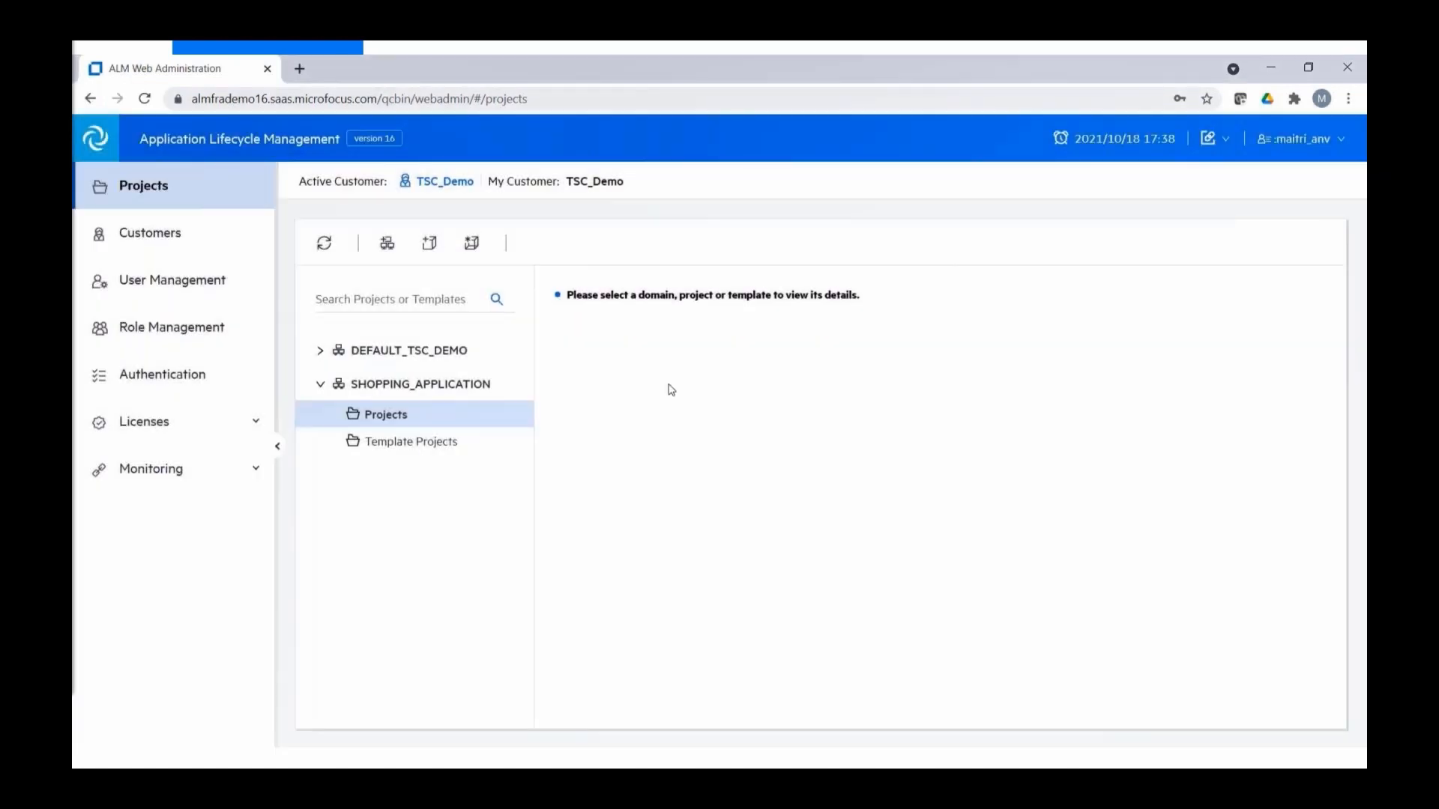
click(429, 446)
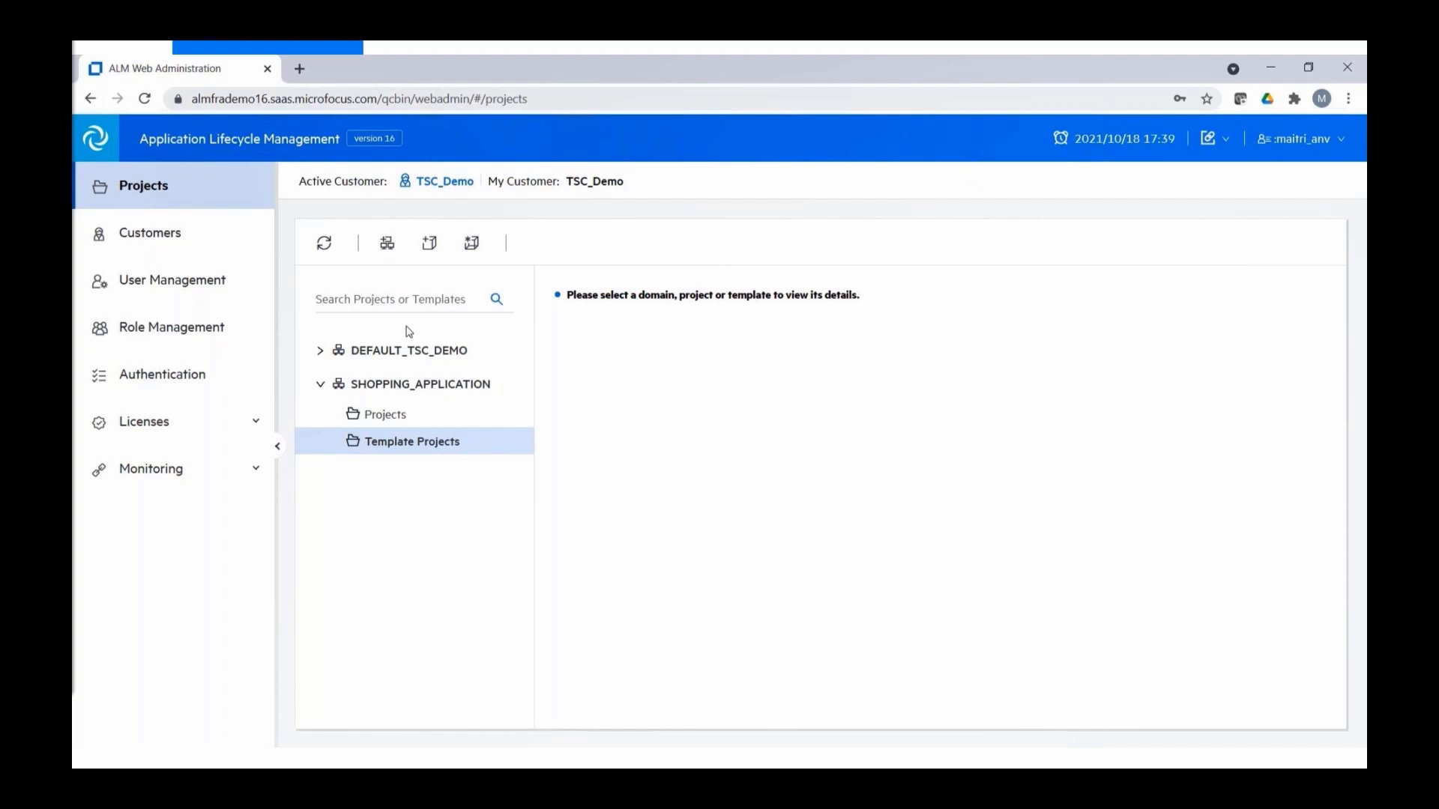
- Open Banking_Template under DEFAULT_TSC_DEMO's Template Projects
click(321, 351)
click(335, 408)
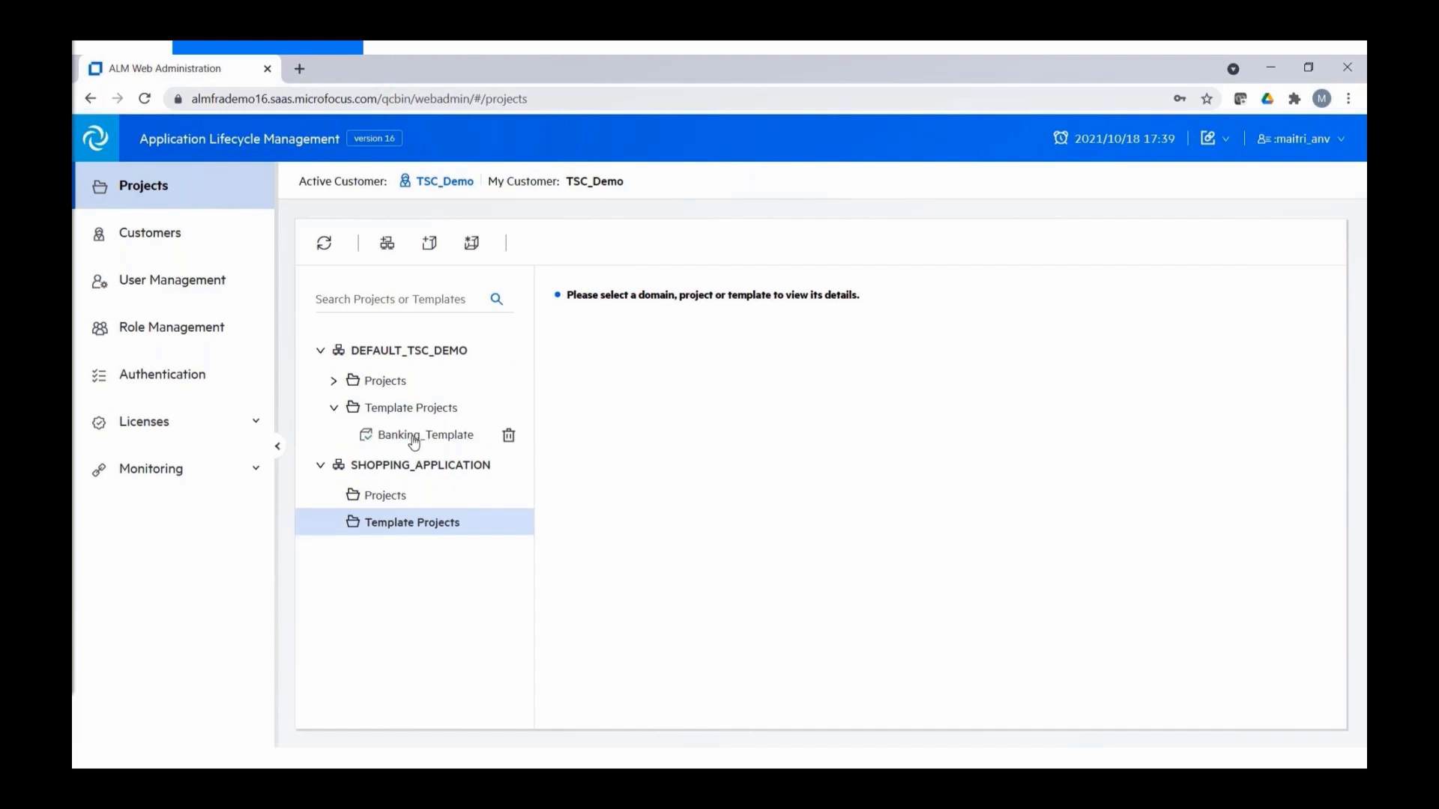
click(415, 437)
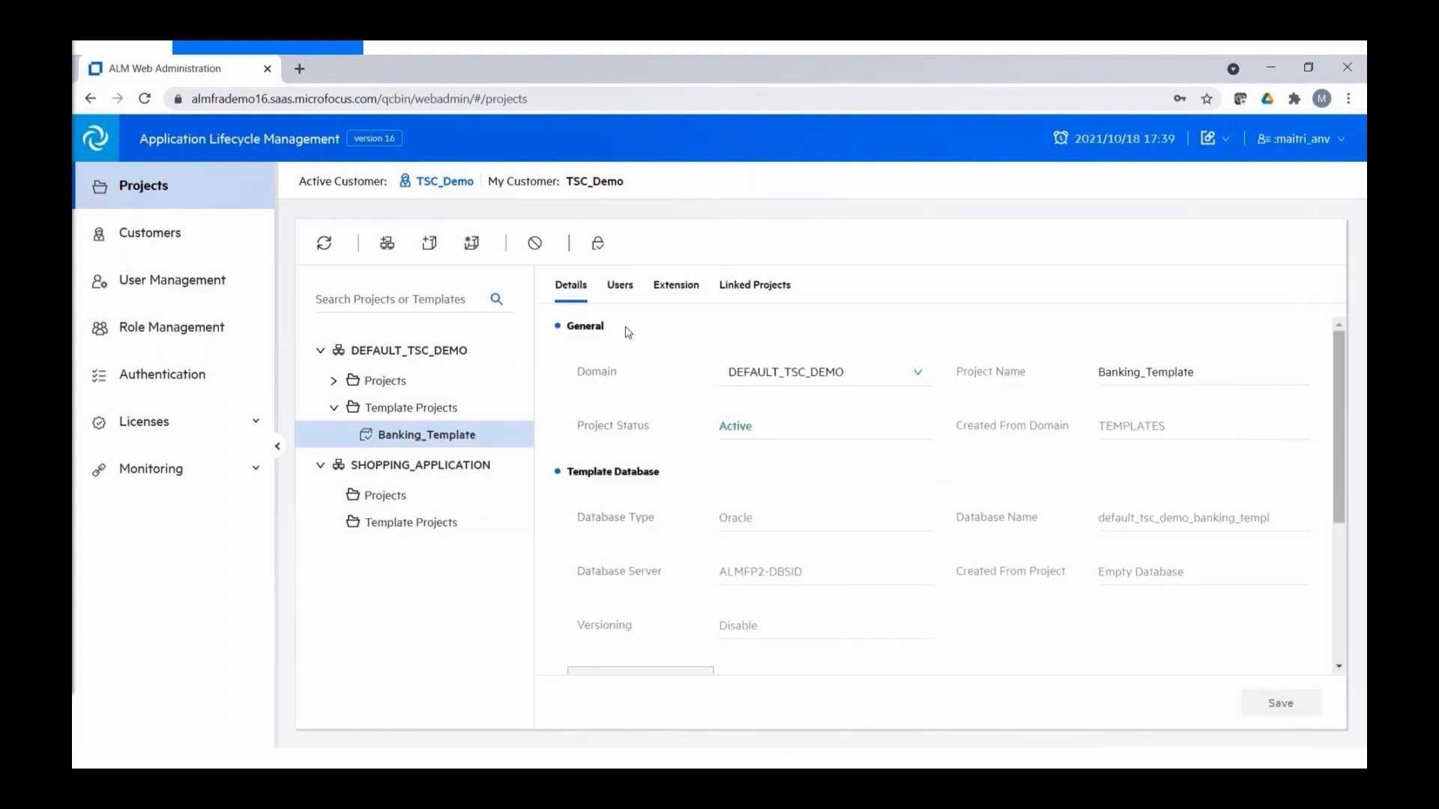
mouse_move(1336, 385)
mouse_down()
mouse_move(1362, 516)
mouse_move(1353, 386)
mouse_up()
- Link BG_Online_Banking from DEFAULT_TSC_DEMO to the template and save
click(774, 289)
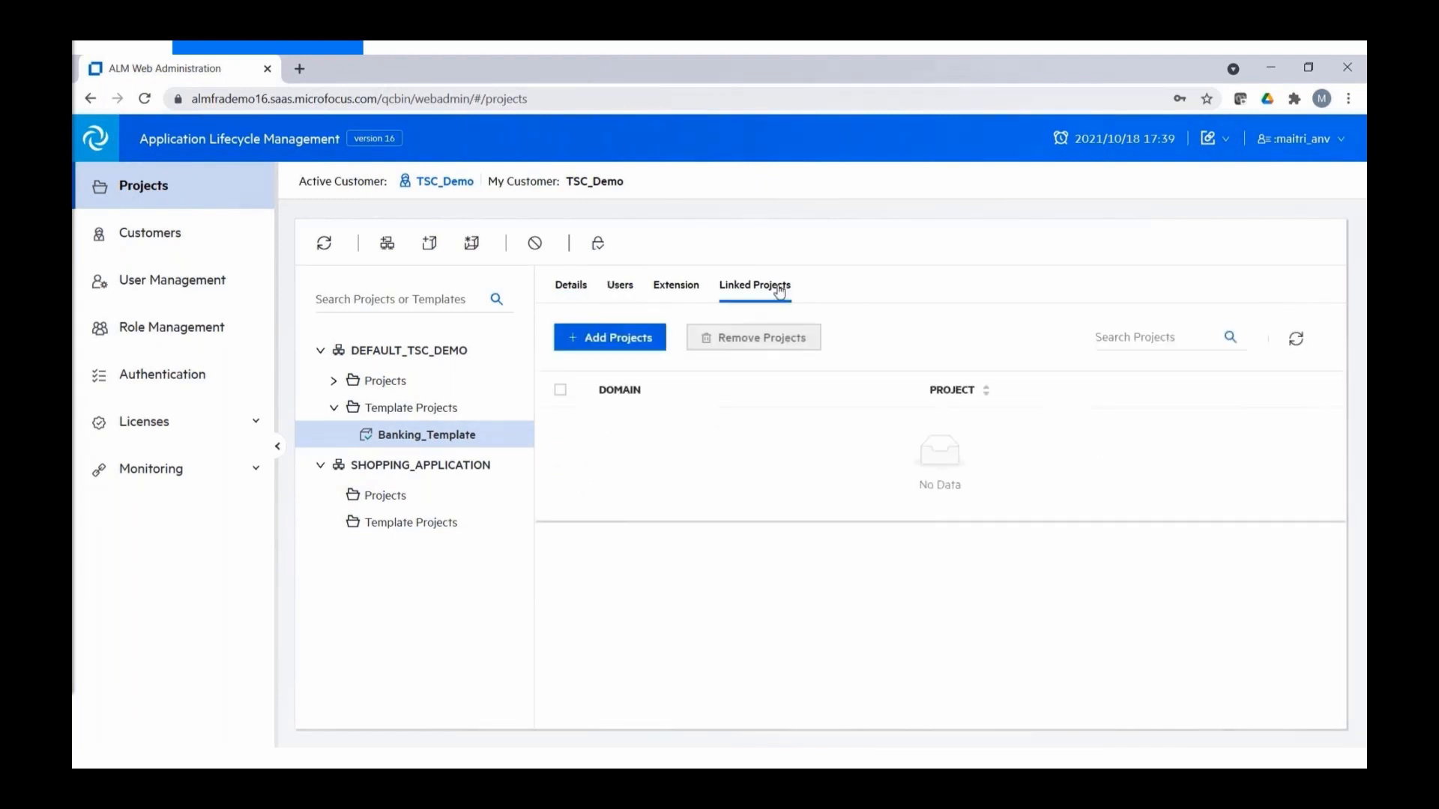
click(632, 342)
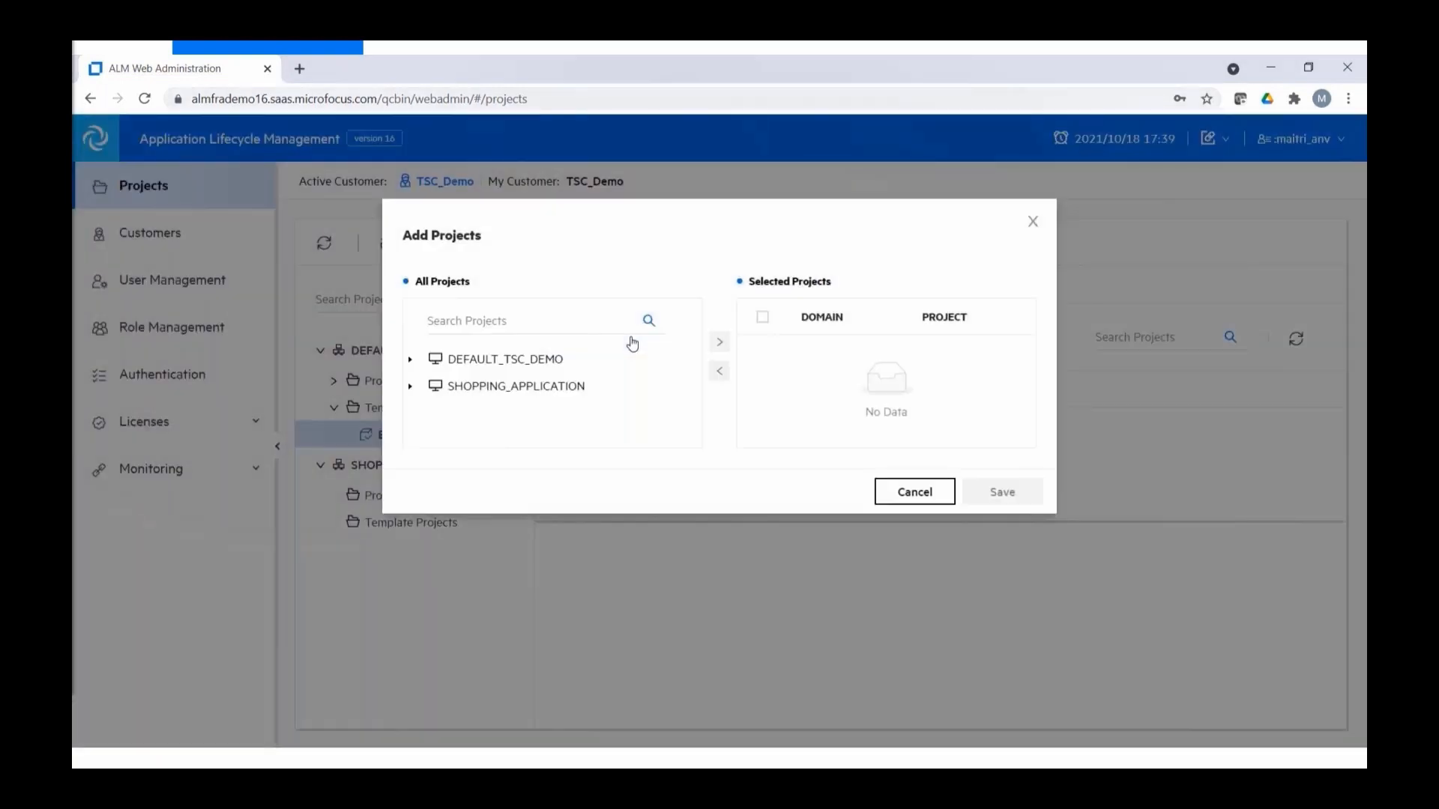
click(409, 359)
click(425, 386)
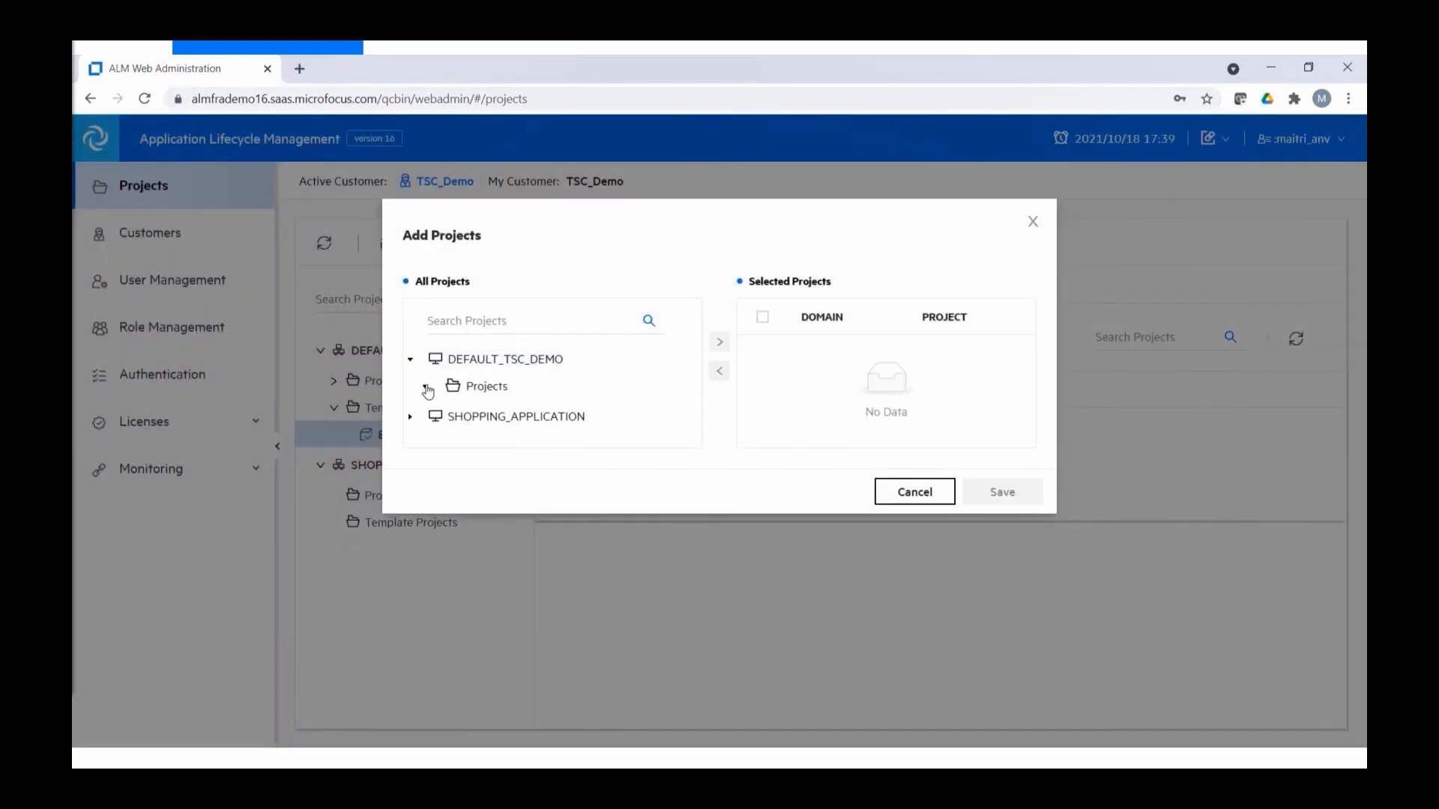
click(464, 413)
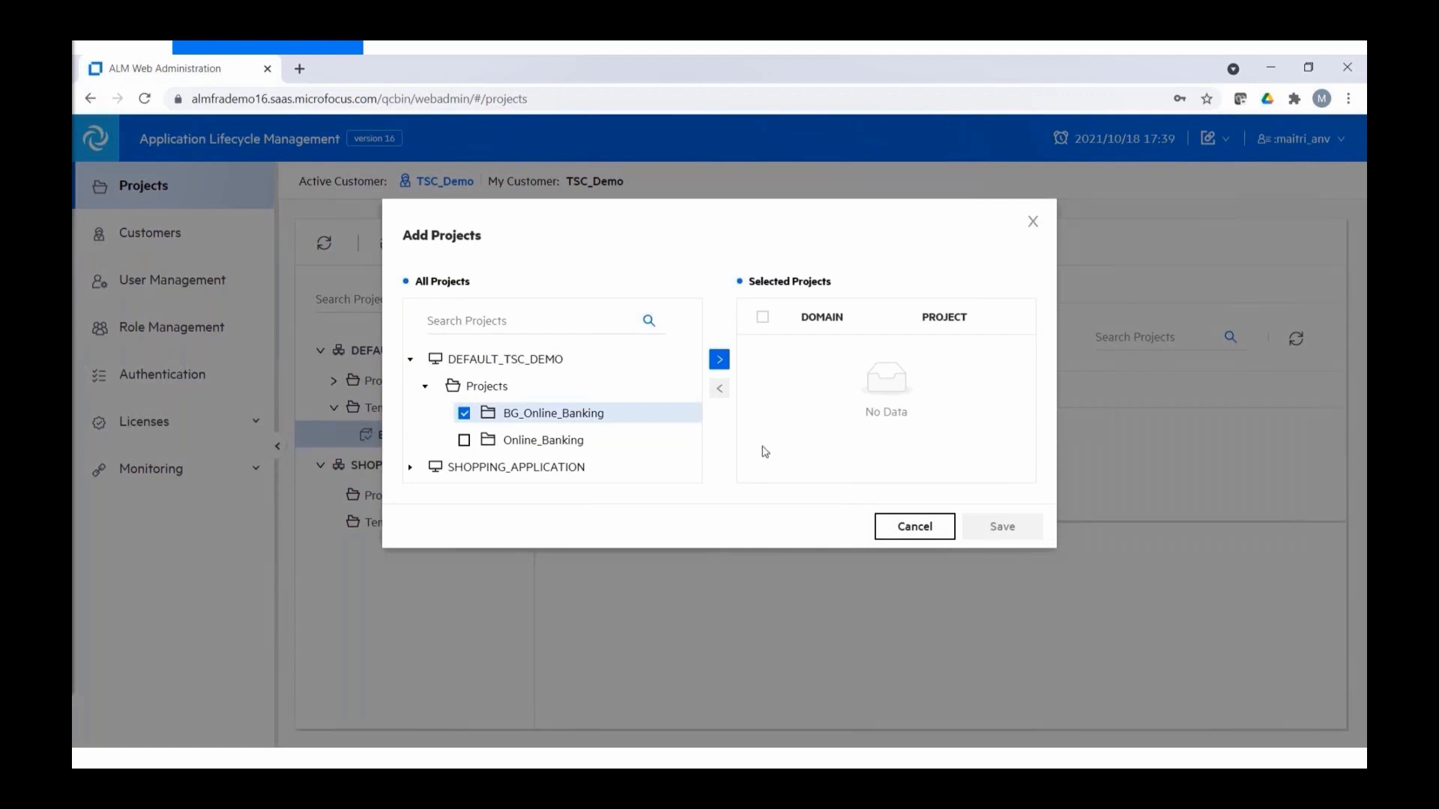
click(720, 360)
click(1004, 527)
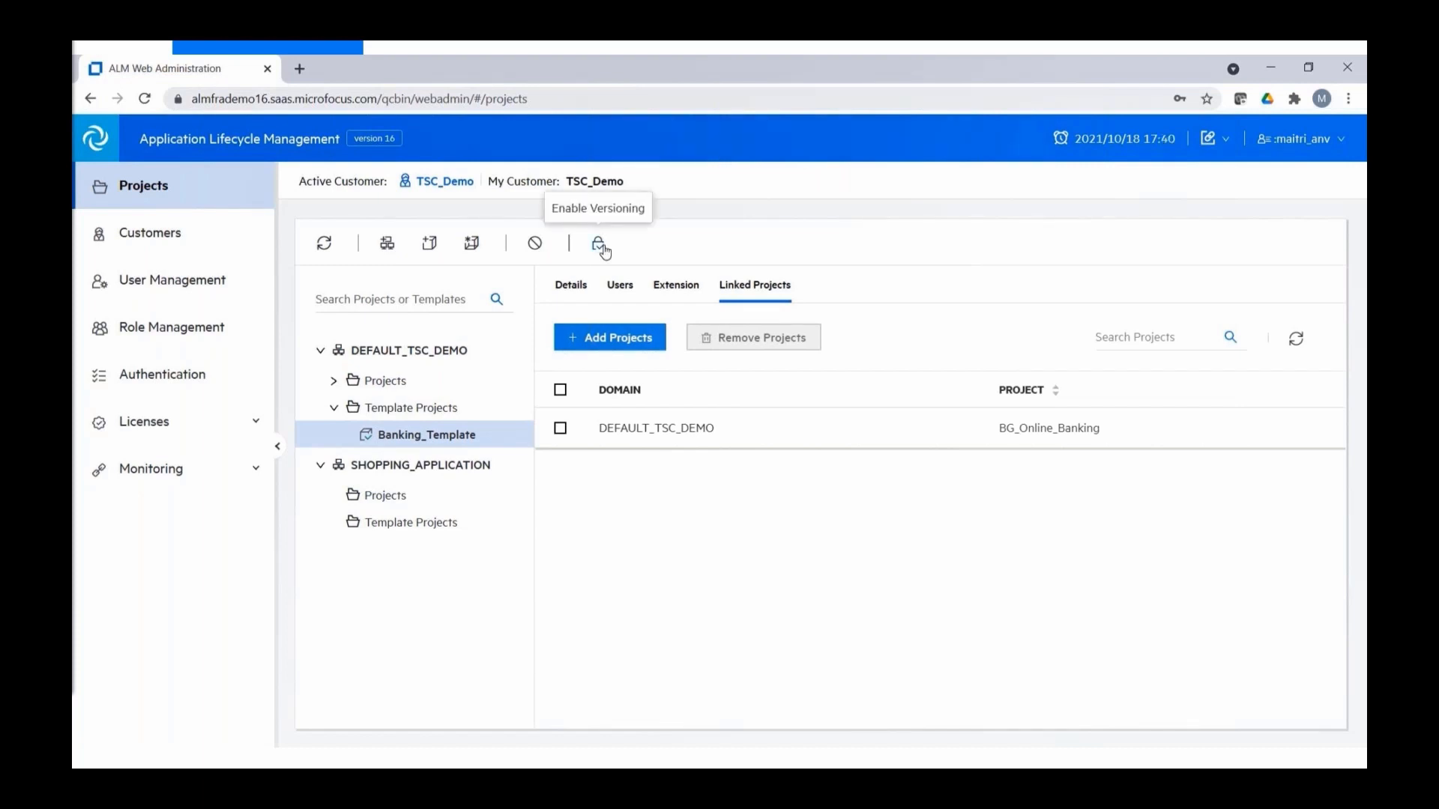
- In User Management, add a user with login name, full name and e-mail, then select the existing user
click(180, 284)
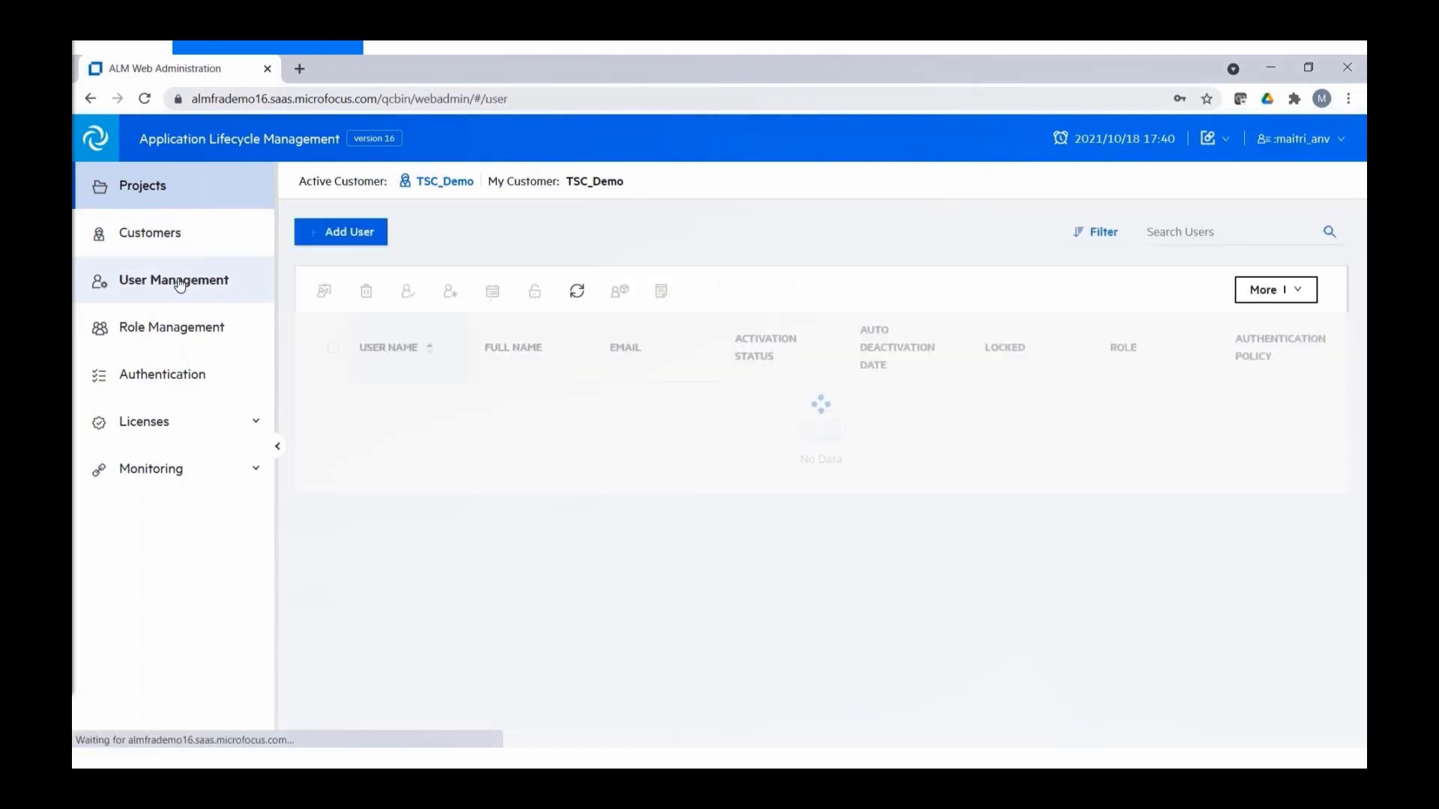
click(344, 232)
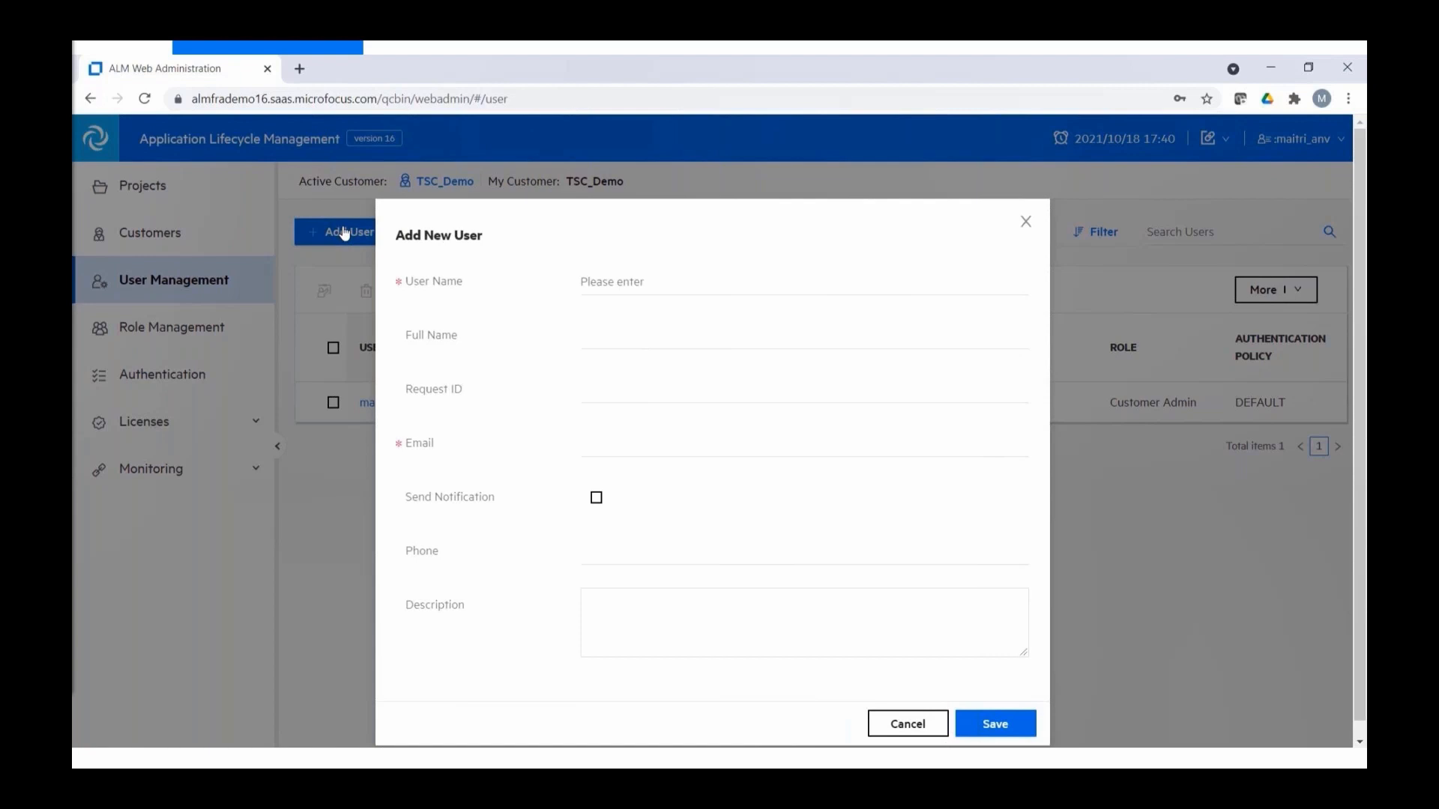
click(645, 279)
text(Mai)
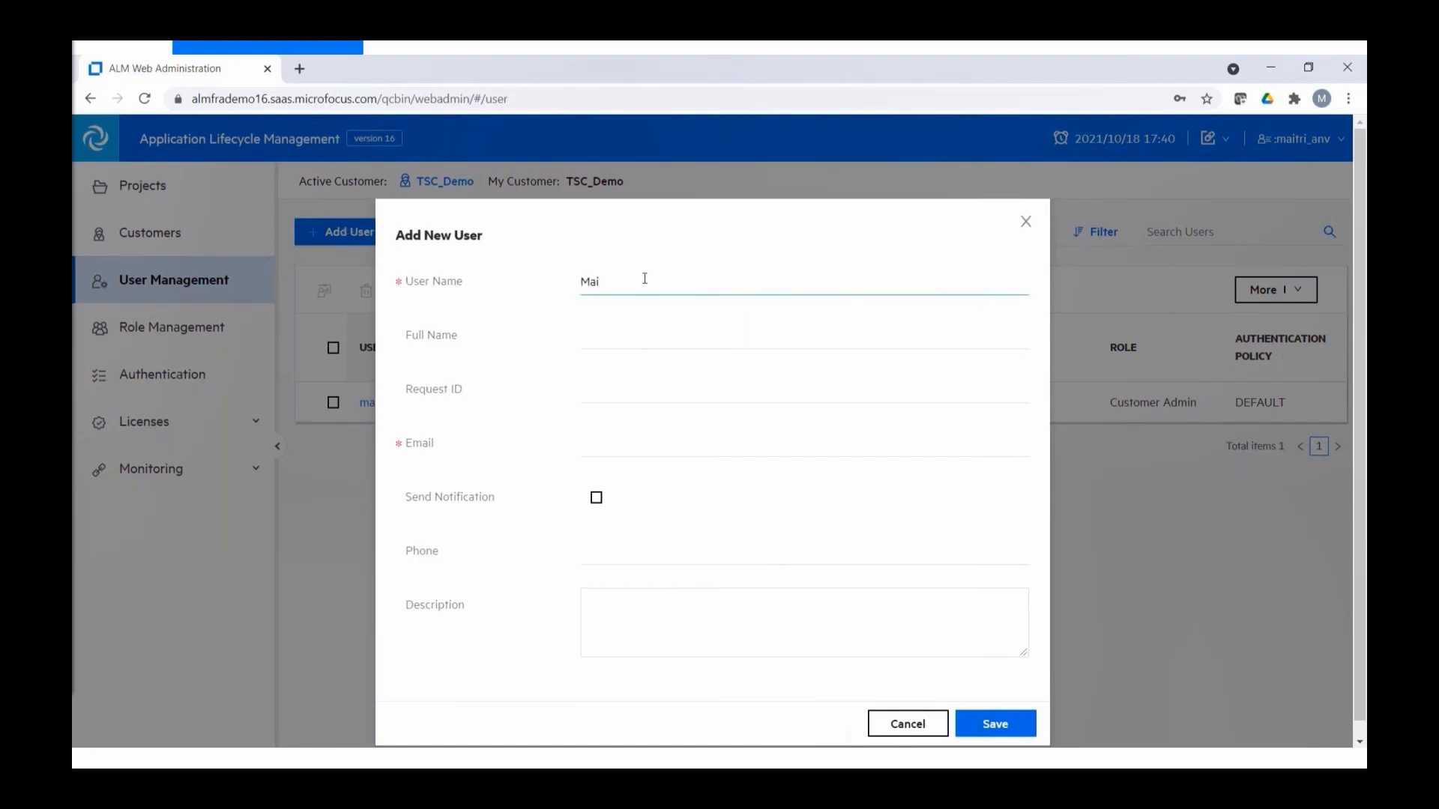
text(_SaaS)
key(Tab)
text(Maitri)
key(Tab)
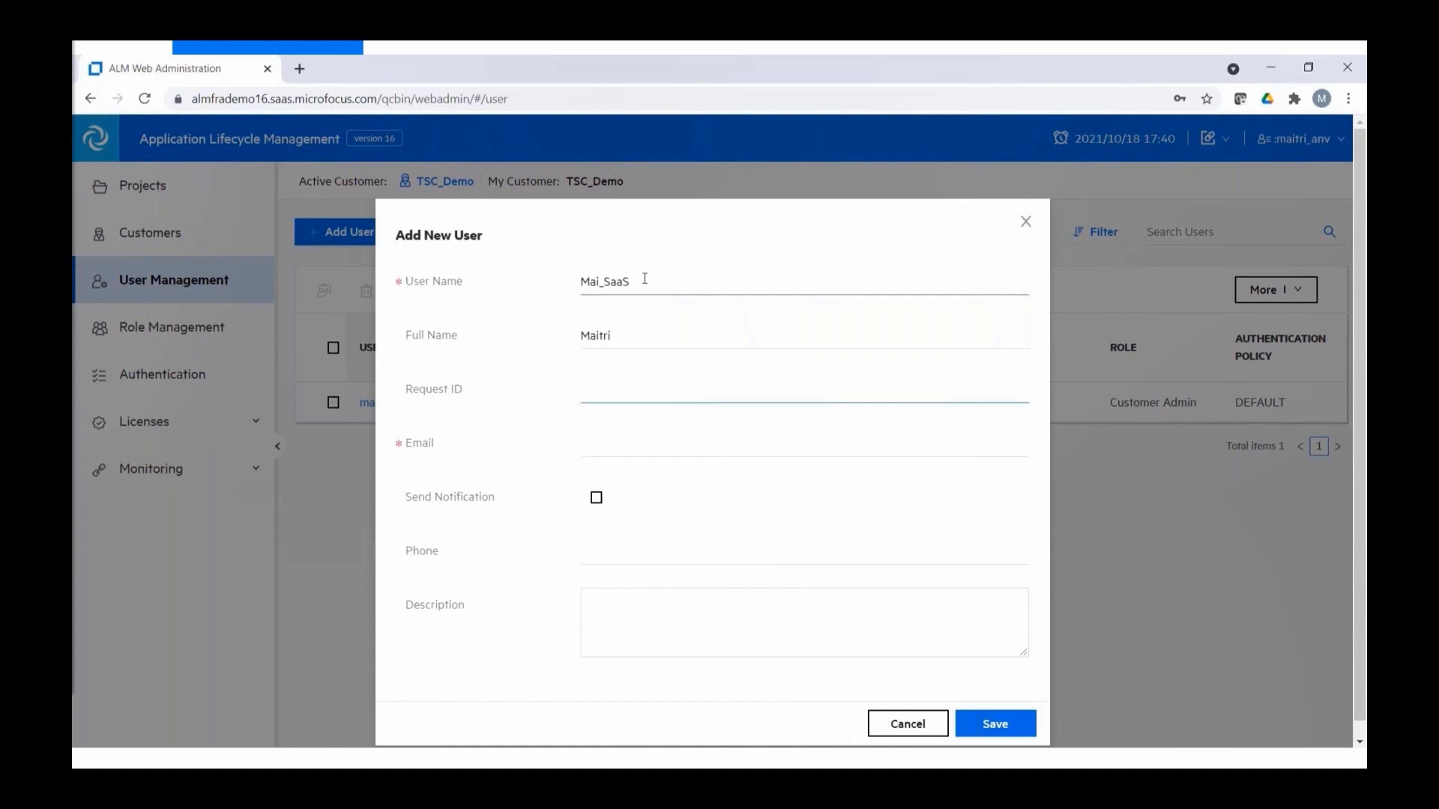
key(Tab)
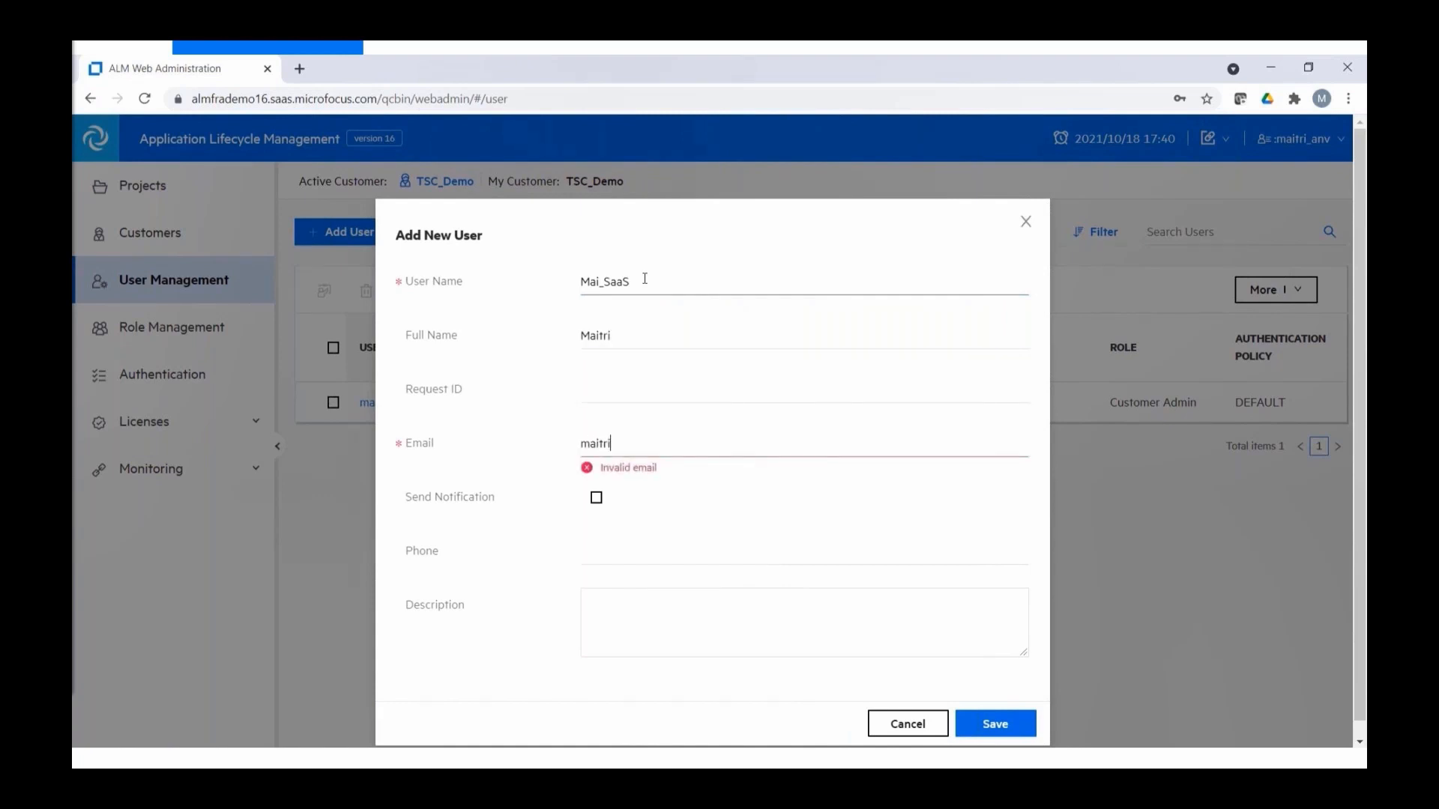
key(Tab)
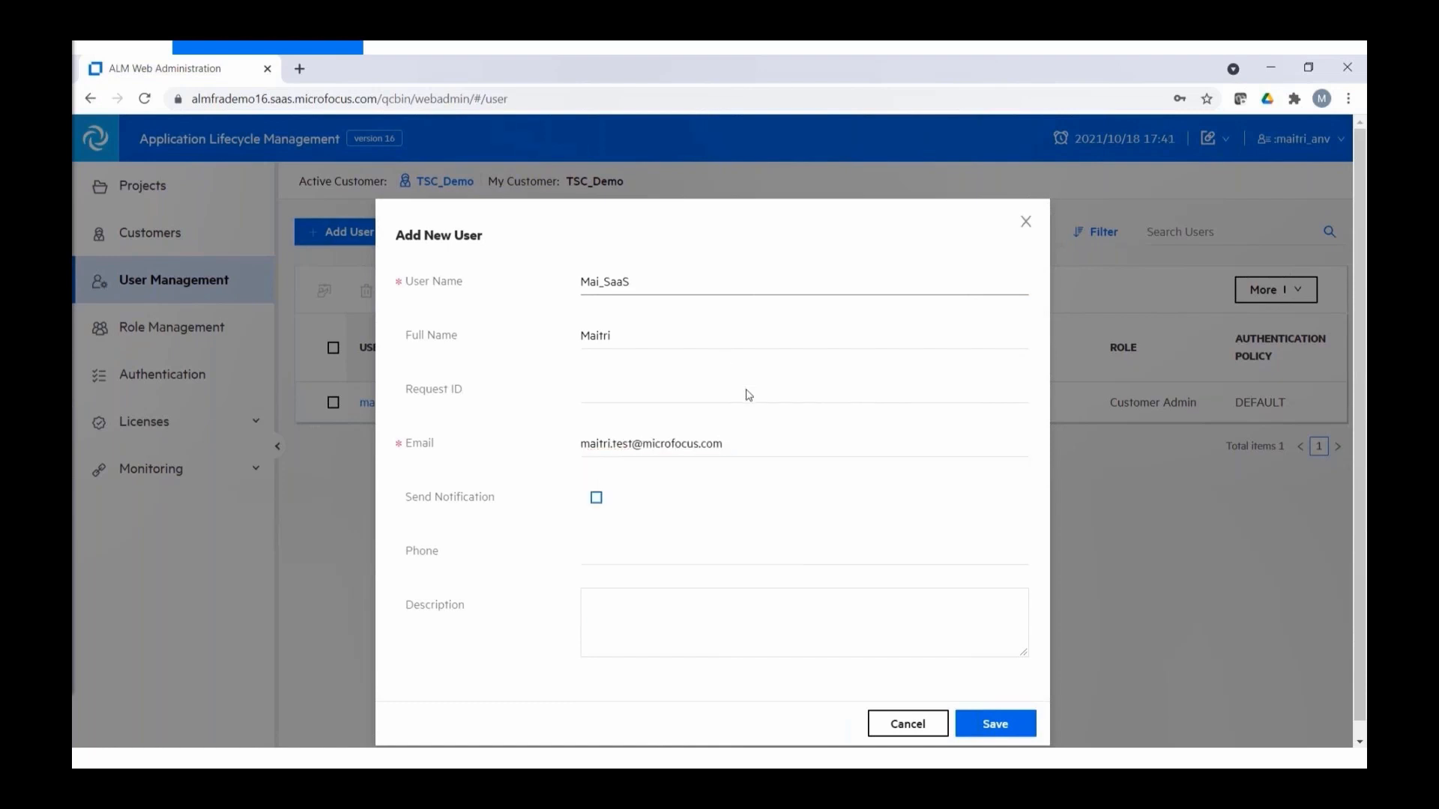
click(997, 724)
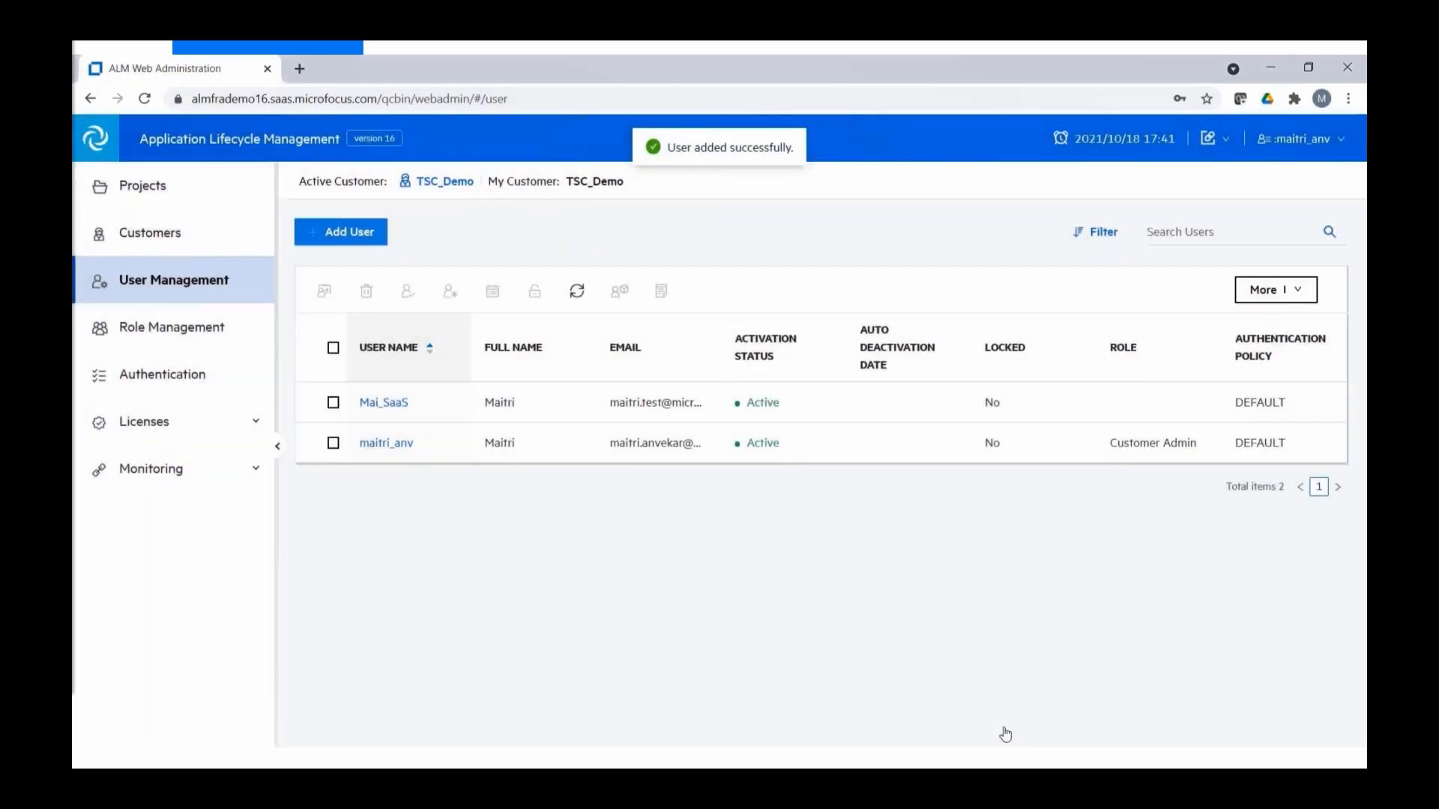
click(333, 443)
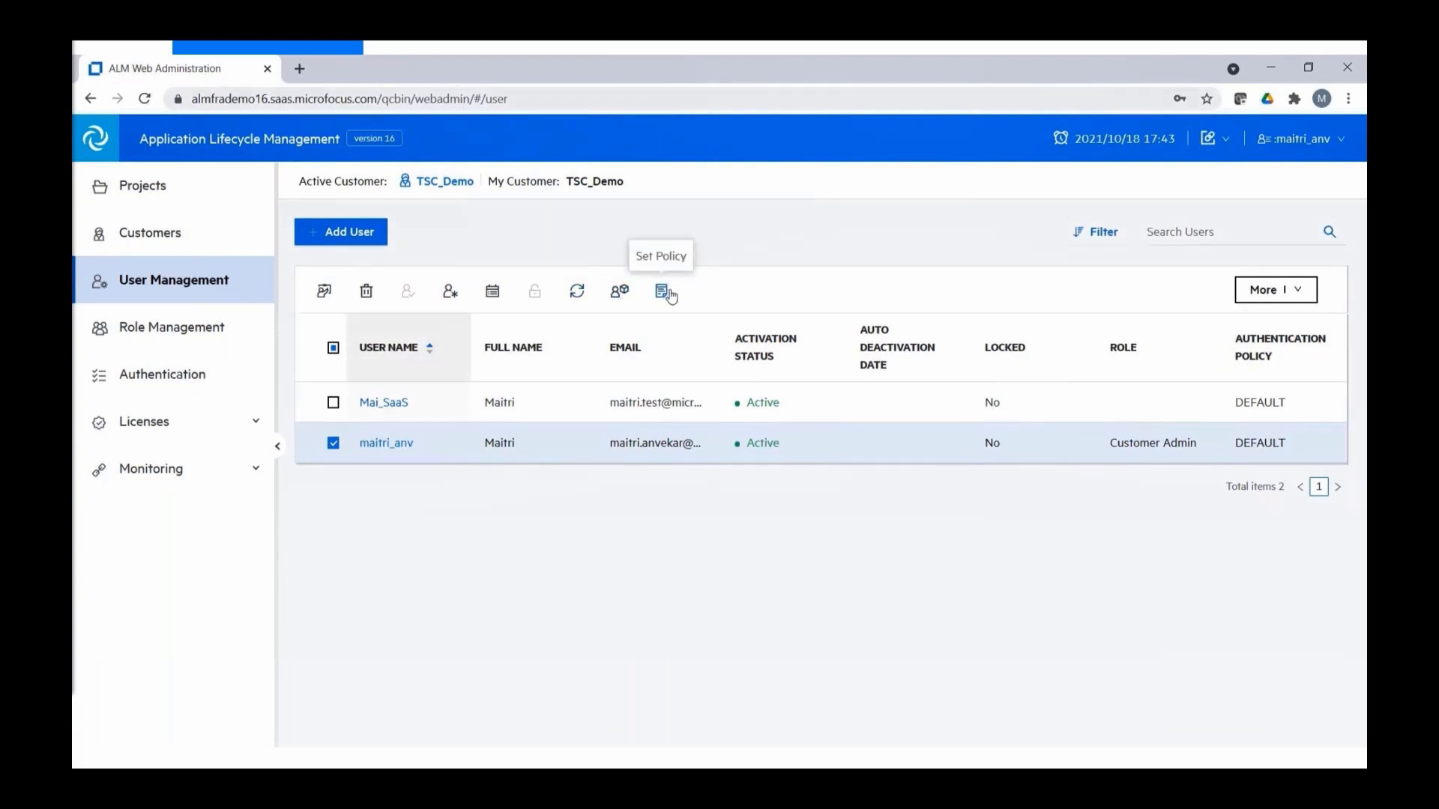
- Check the More menu's Import options, close it, and also tick the new user
click(1297, 291)
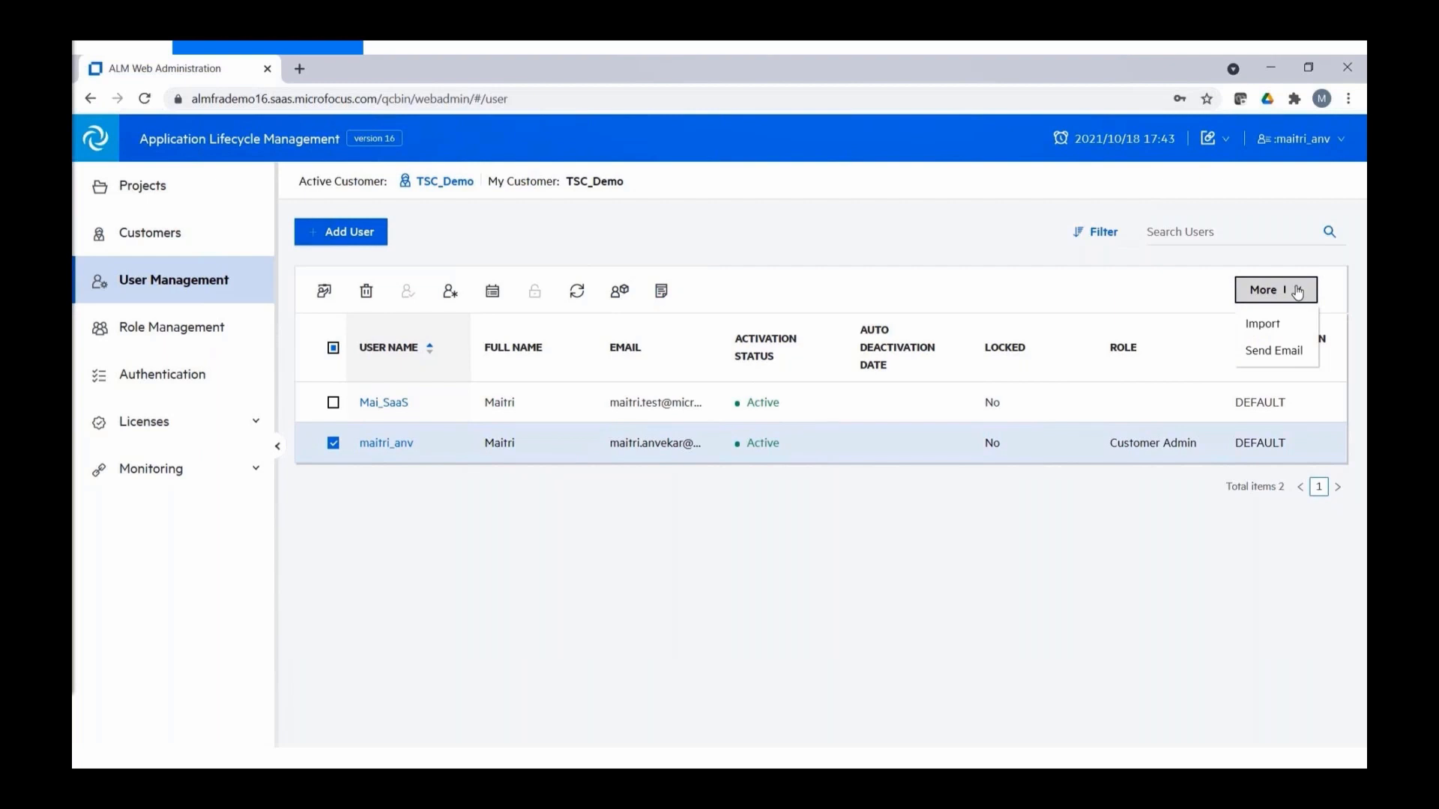
mouse_move(1269, 323)
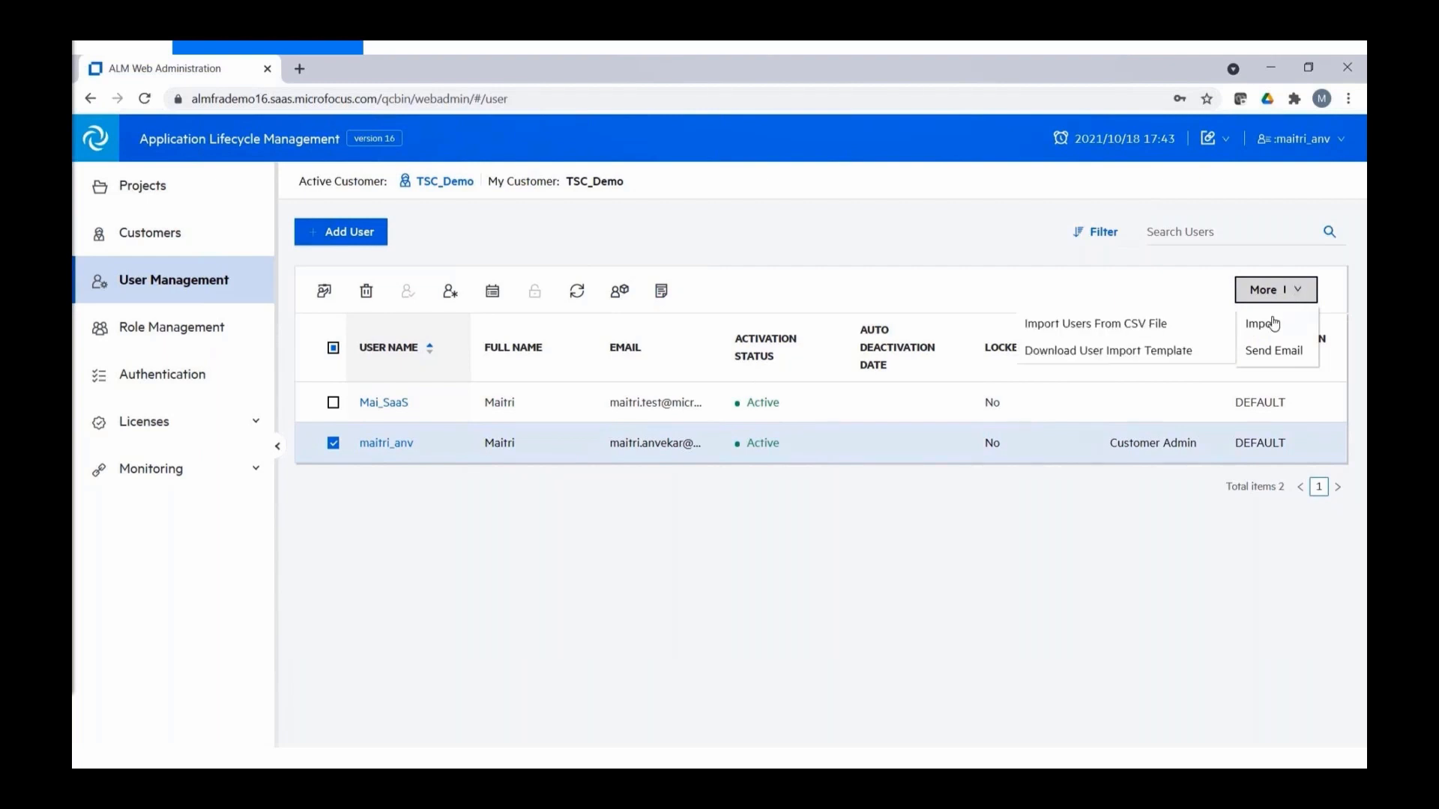
click(1184, 329)
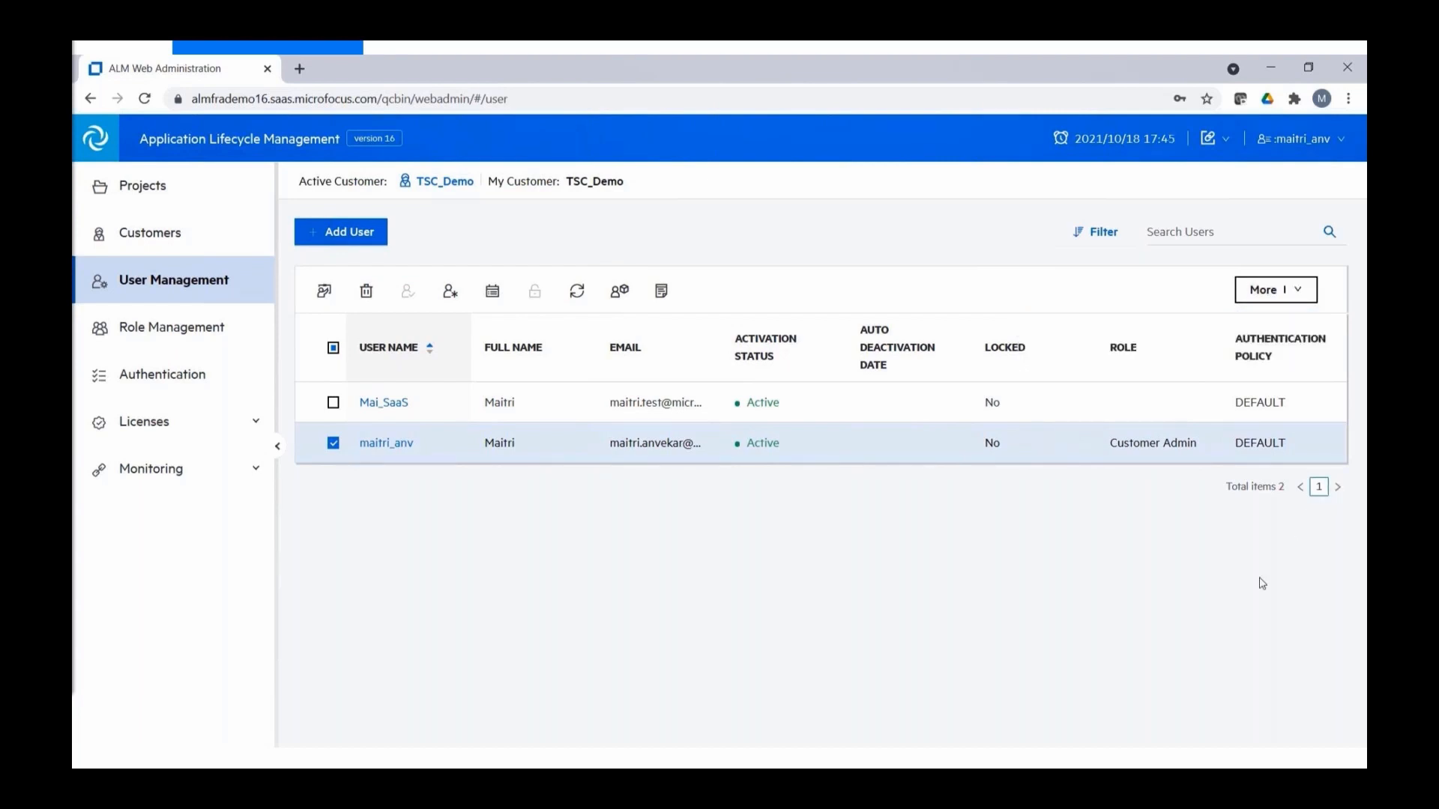
click(333, 403)
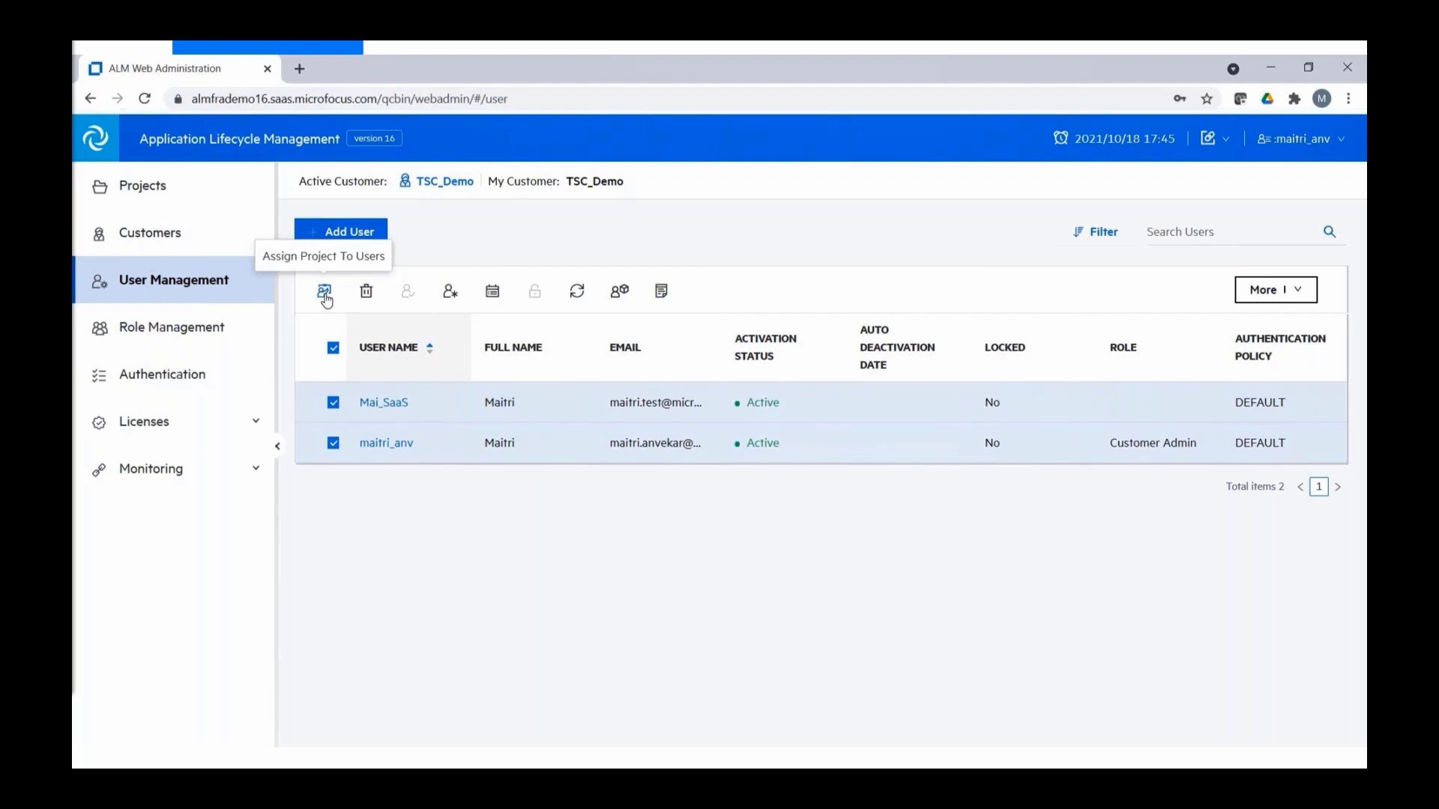
- Begin assigning the Online_Banking project from DEFAULT_TSC_DEMO to the selected users
click(324, 294)
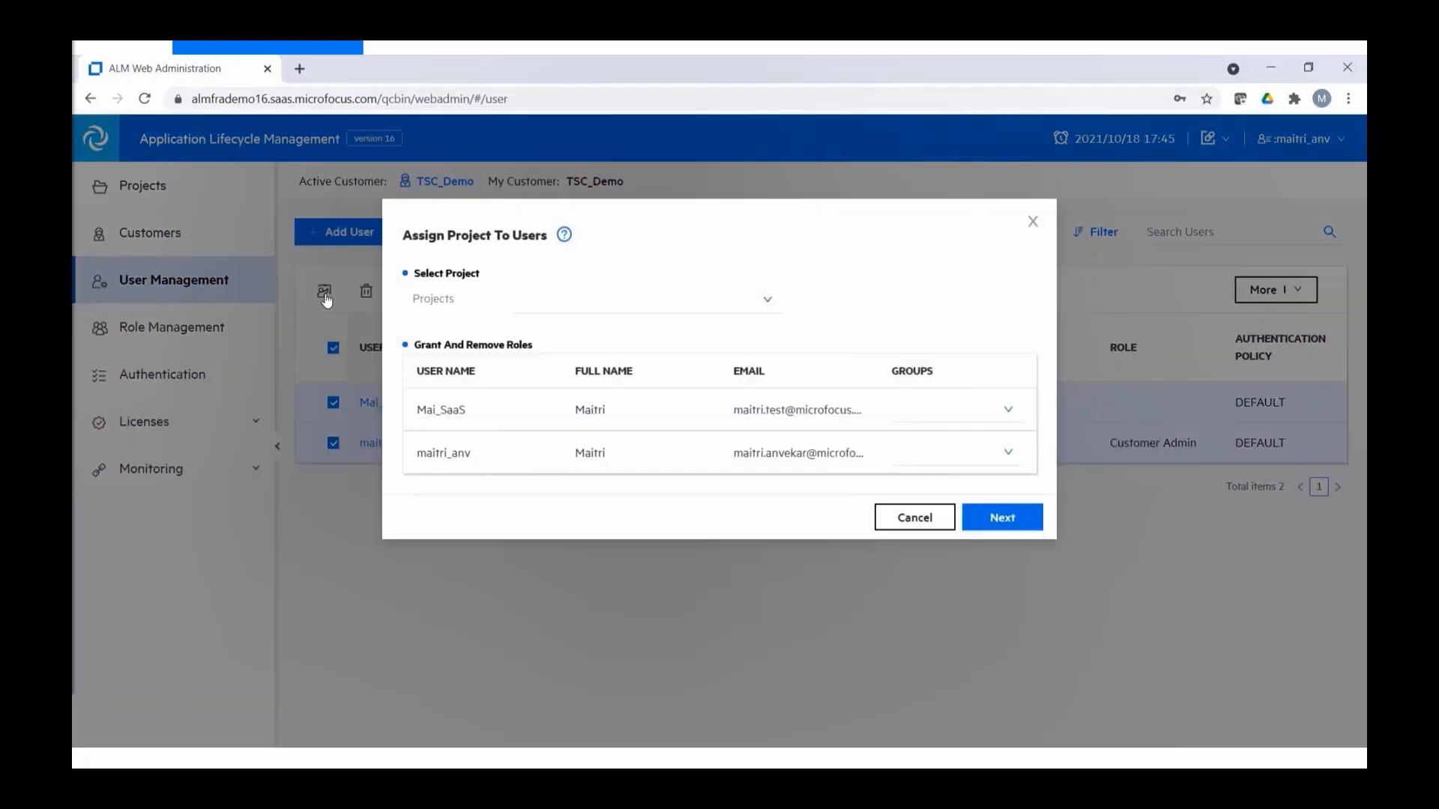
click(769, 303)
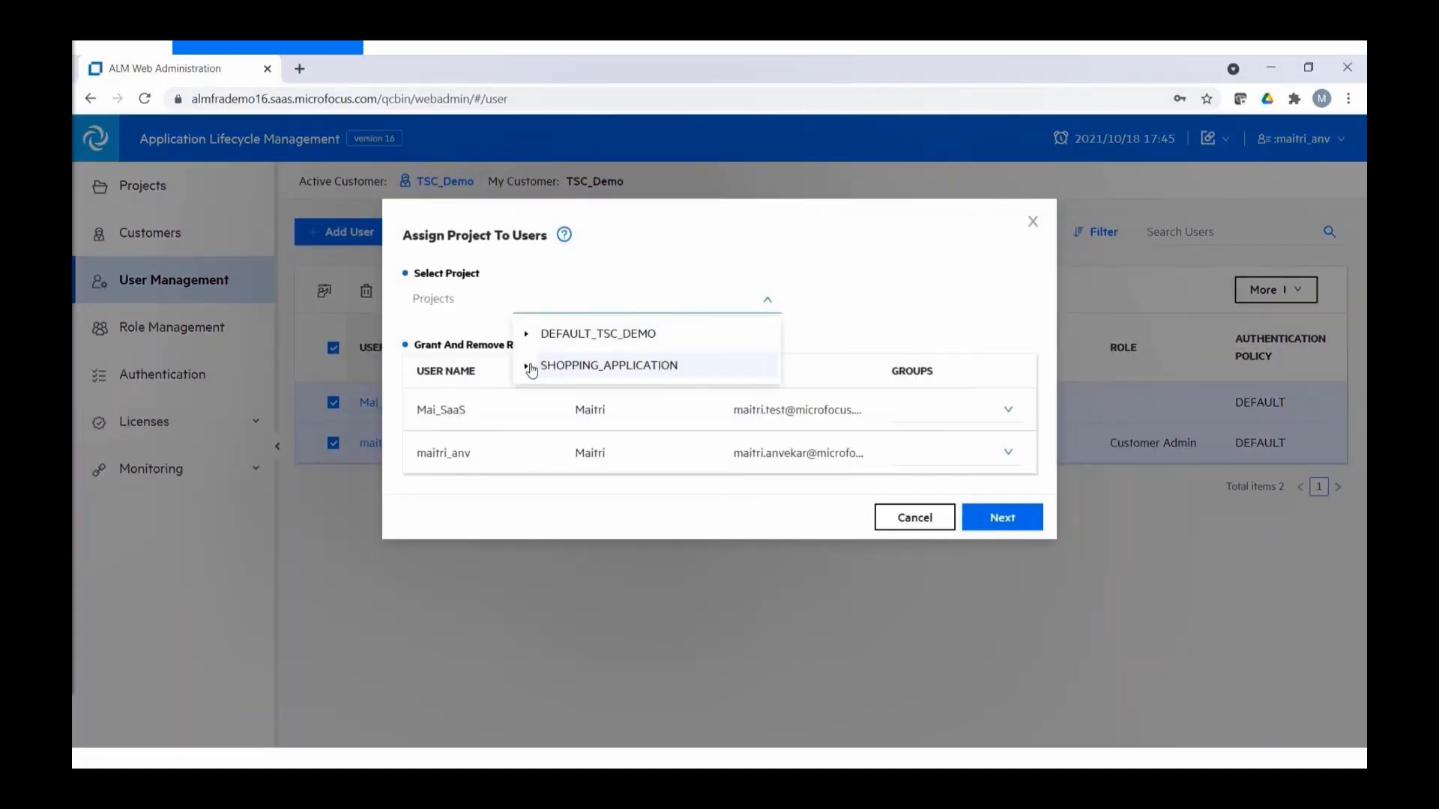
click(528, 333)
click(600, 432)
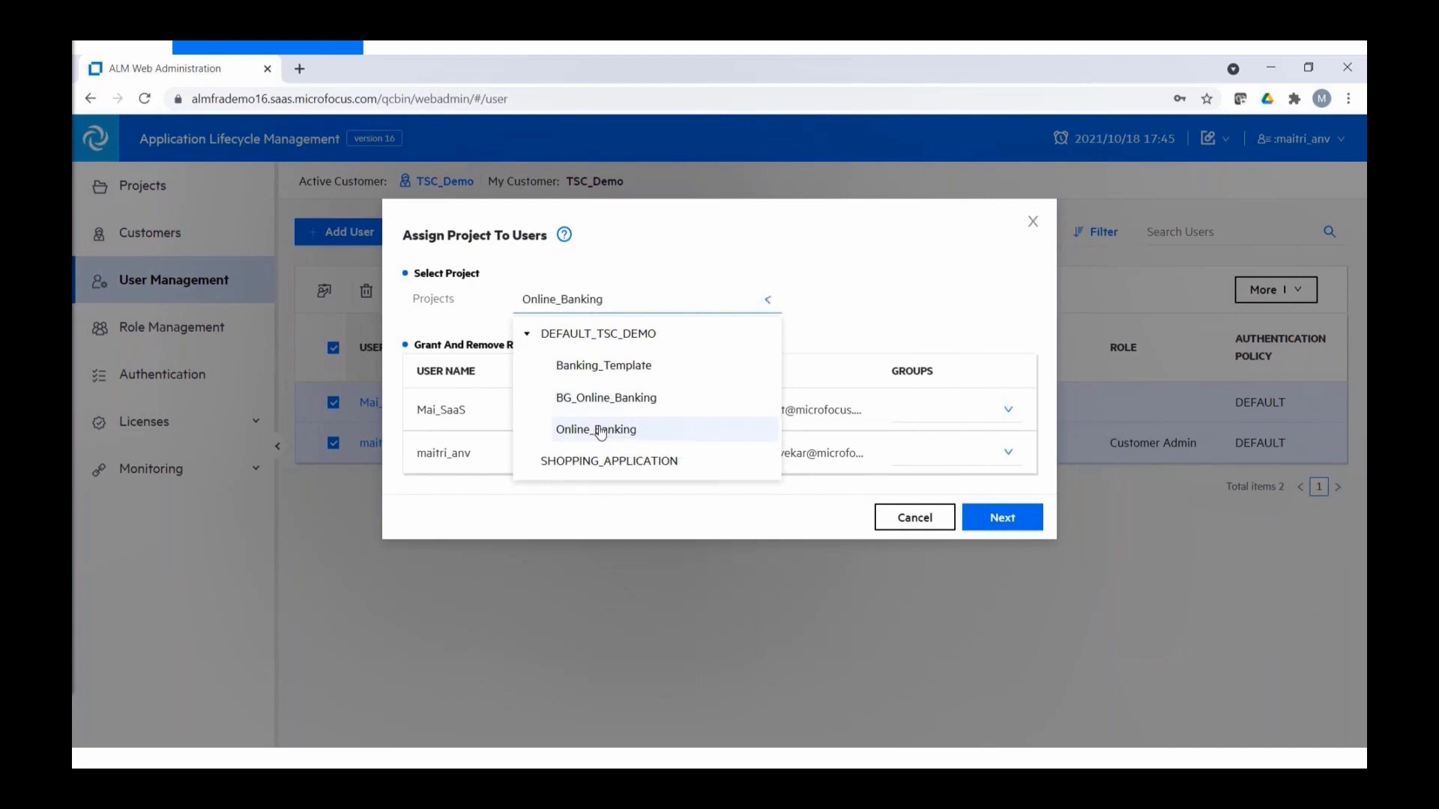
- Put both users in the QATester group, finish the assignment, and start an e-mail to them
click(1010, 409)
click(1001, 469)
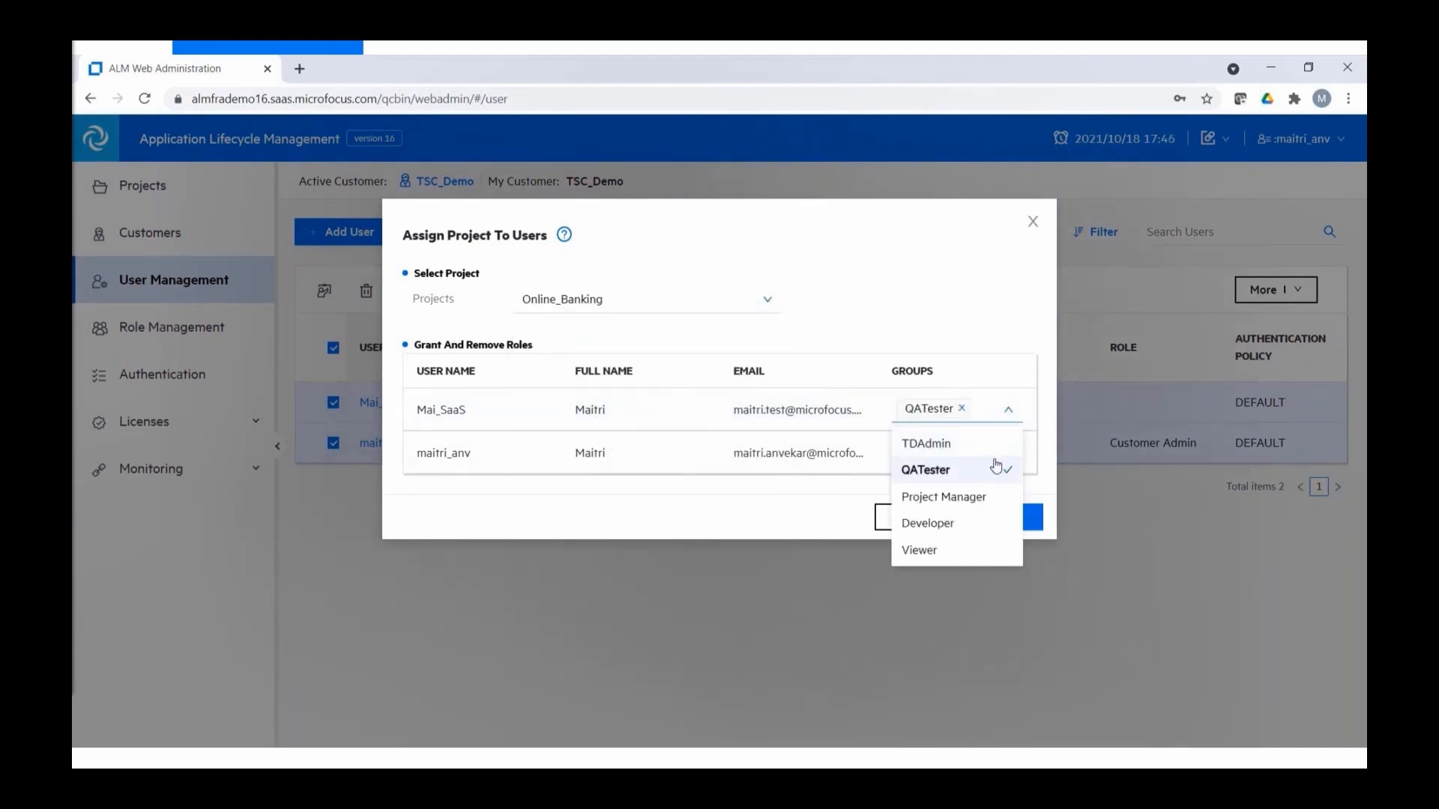
click(1035, 465)
click(1010, 451)
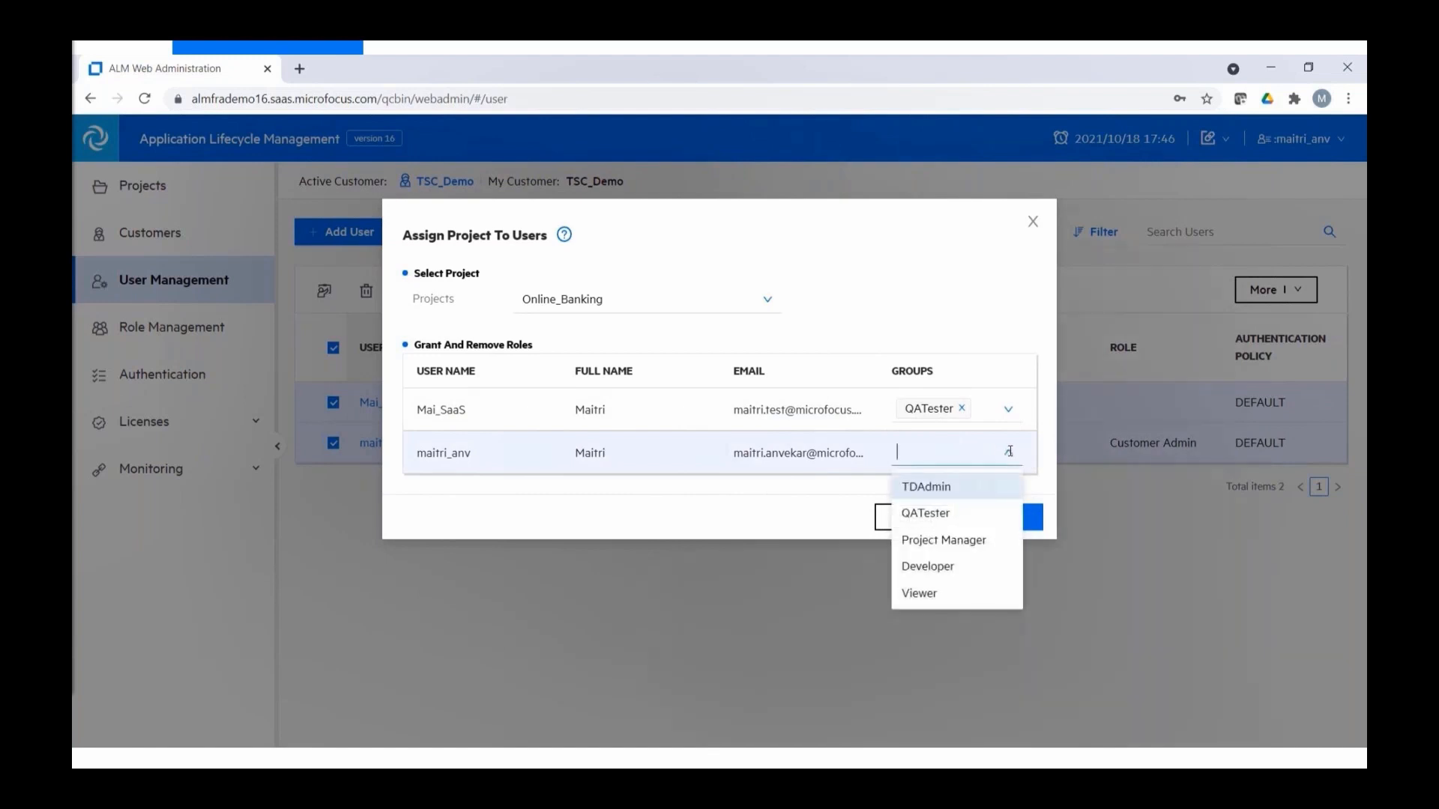
click(946, 511)
click(825, 502)
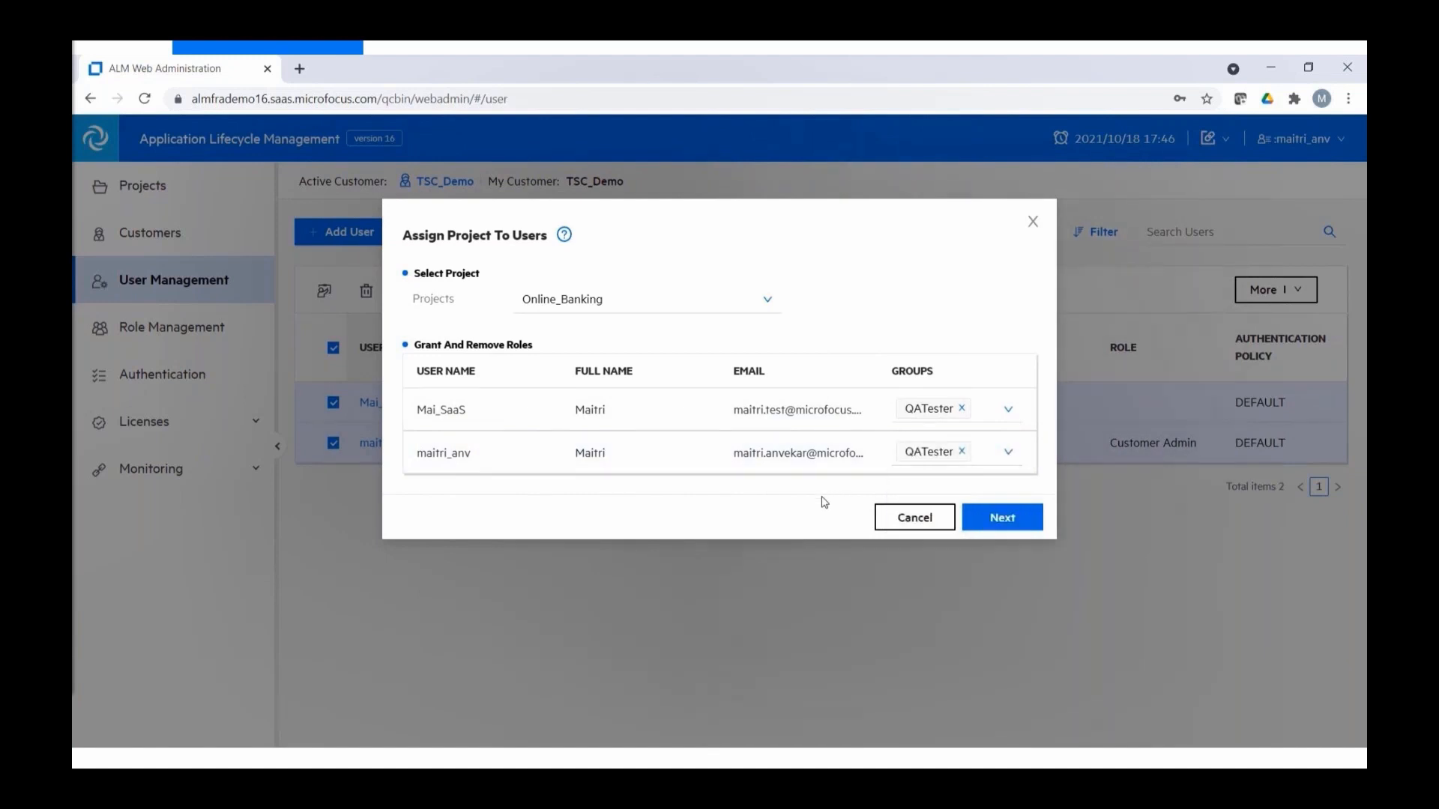
click(1024, 519)
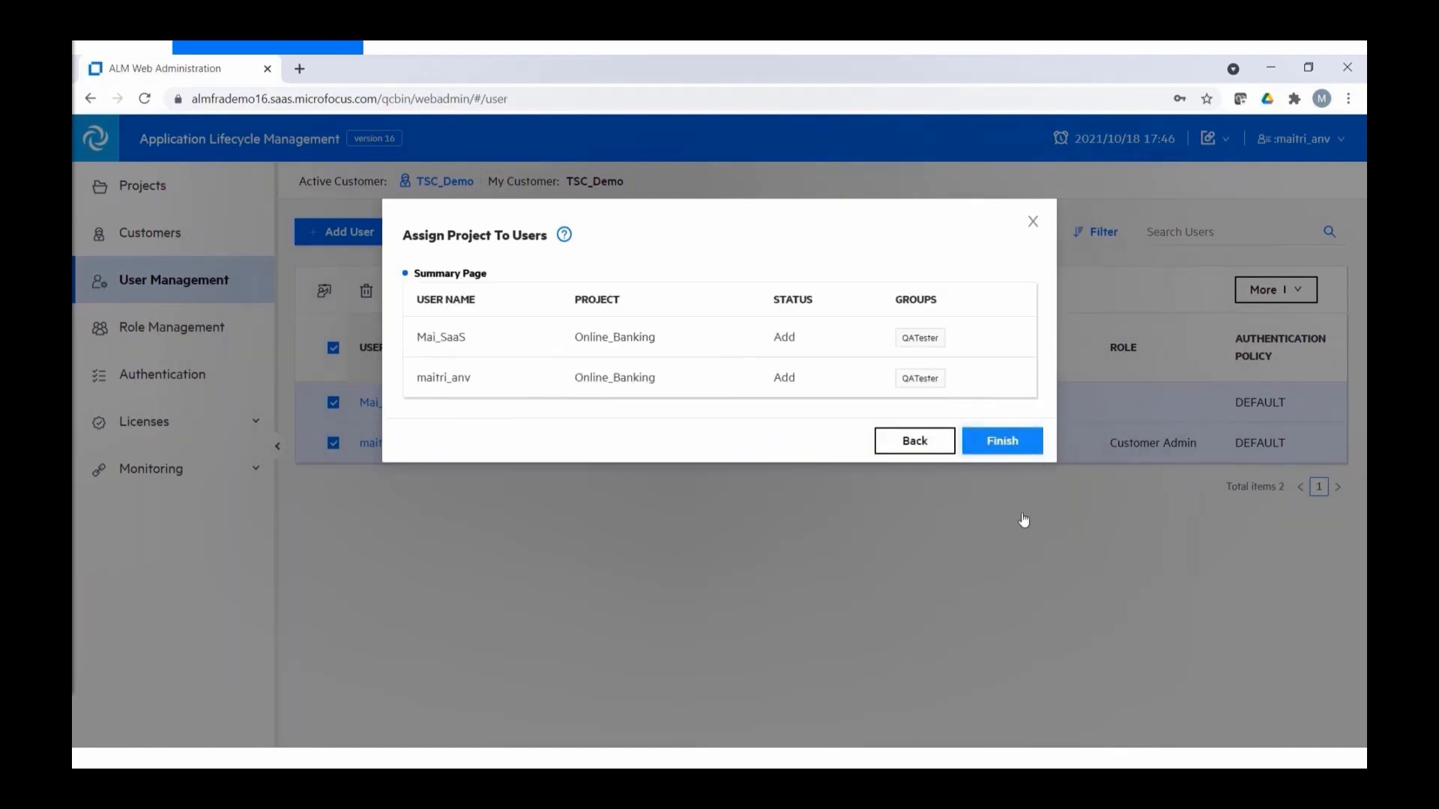
click(1014, 444)
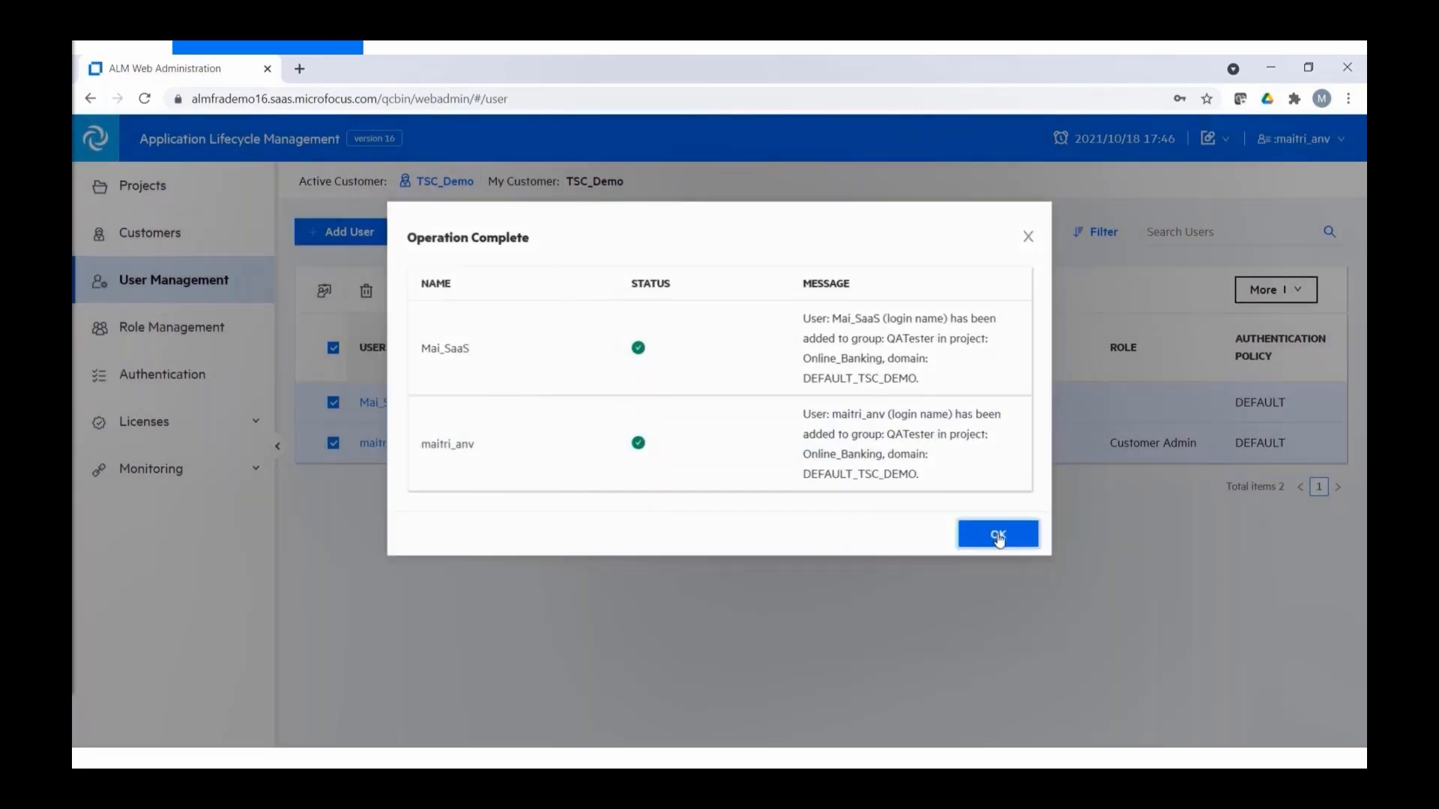
click(998, 535)
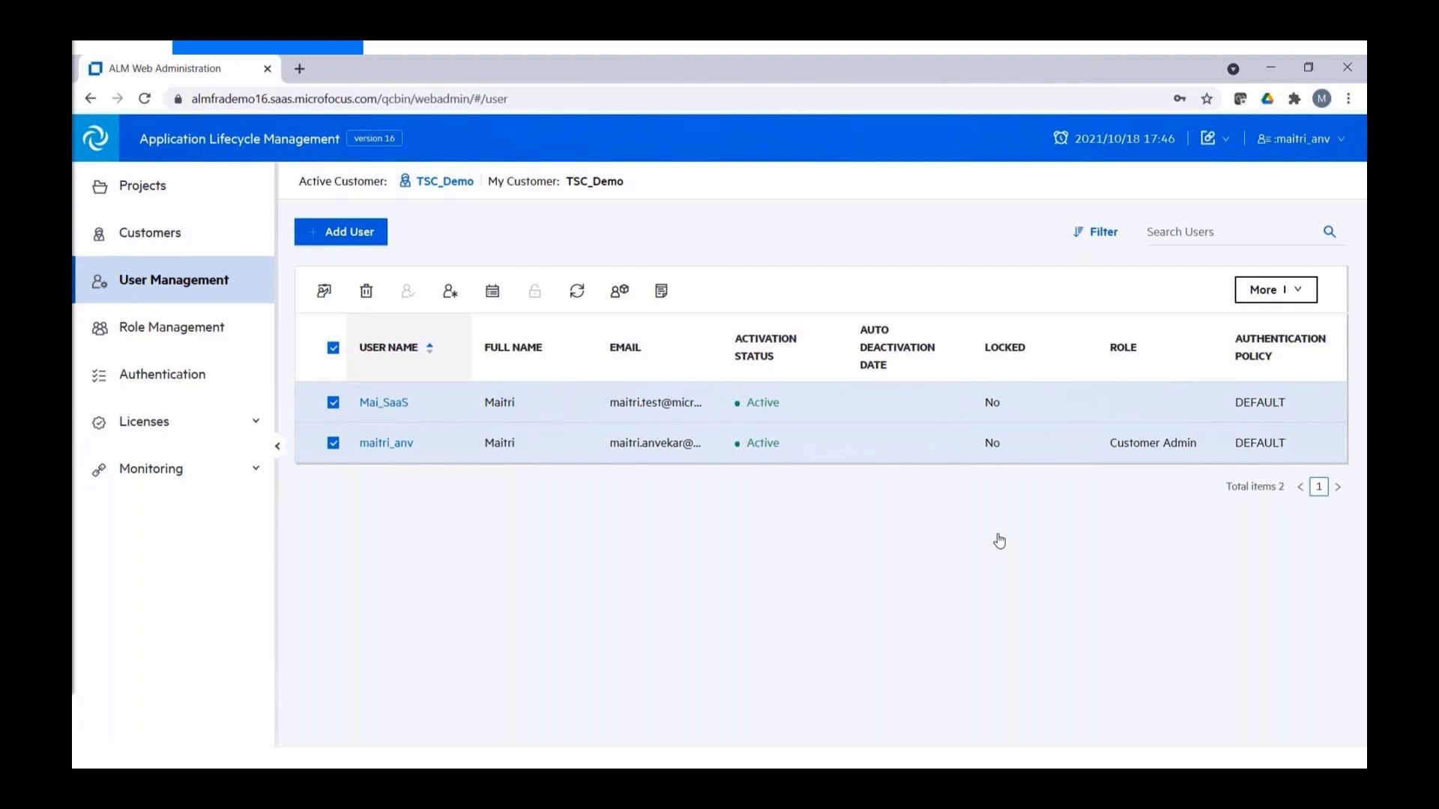
click(1301, 291)
click(1268, 352)
- Create a new role named Domain Manager in Role Management
click(180, 332)
click(386, 288)
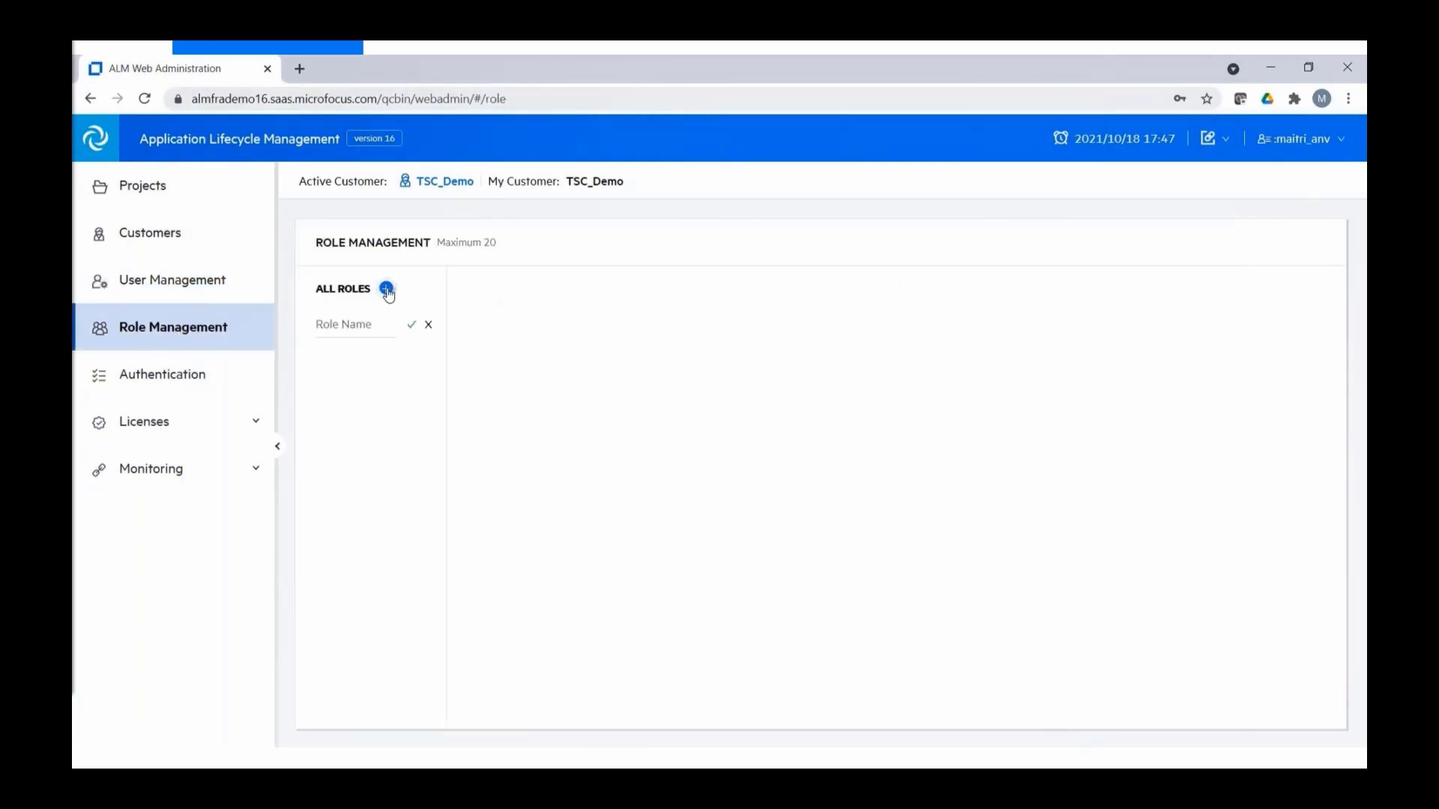
click(360, 319)
text(Domain Manager)
click(411, 328)
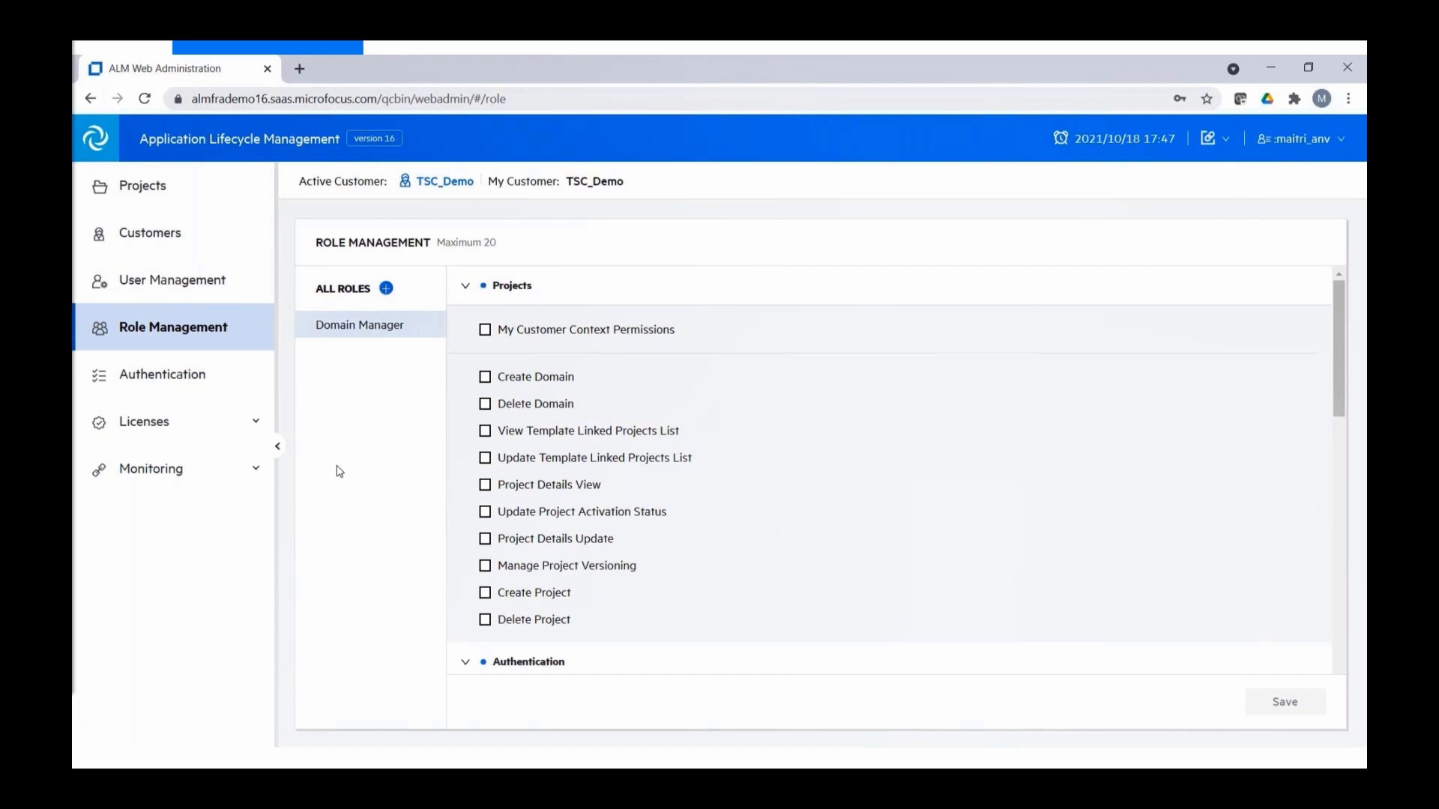
- Grant Domain Manager Create Domain, Delete Domain and all other Projects permissions, and save
click(484, 377)
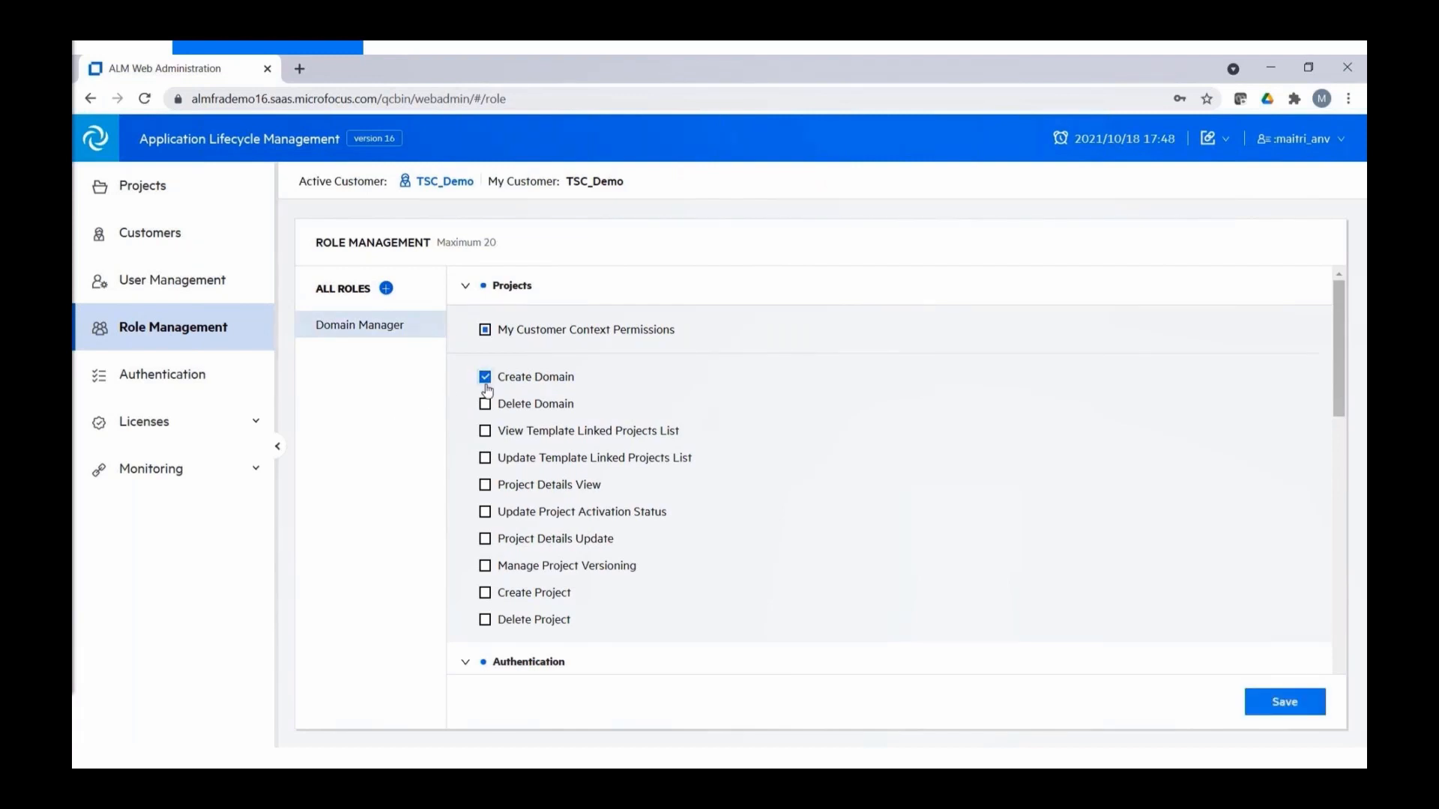
click(485, 404)
click(485, 330)
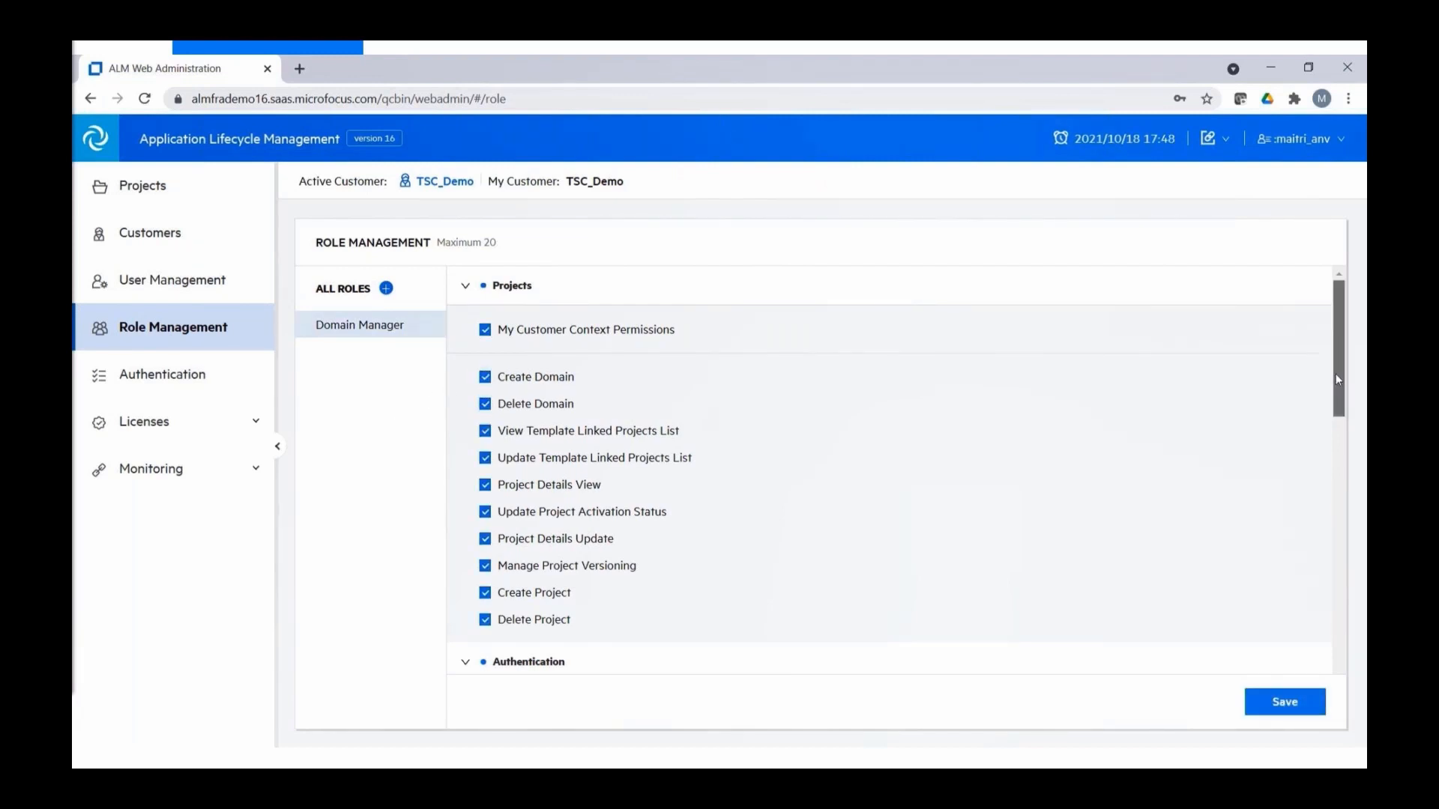
drag(1336, 373, 1333, 708)
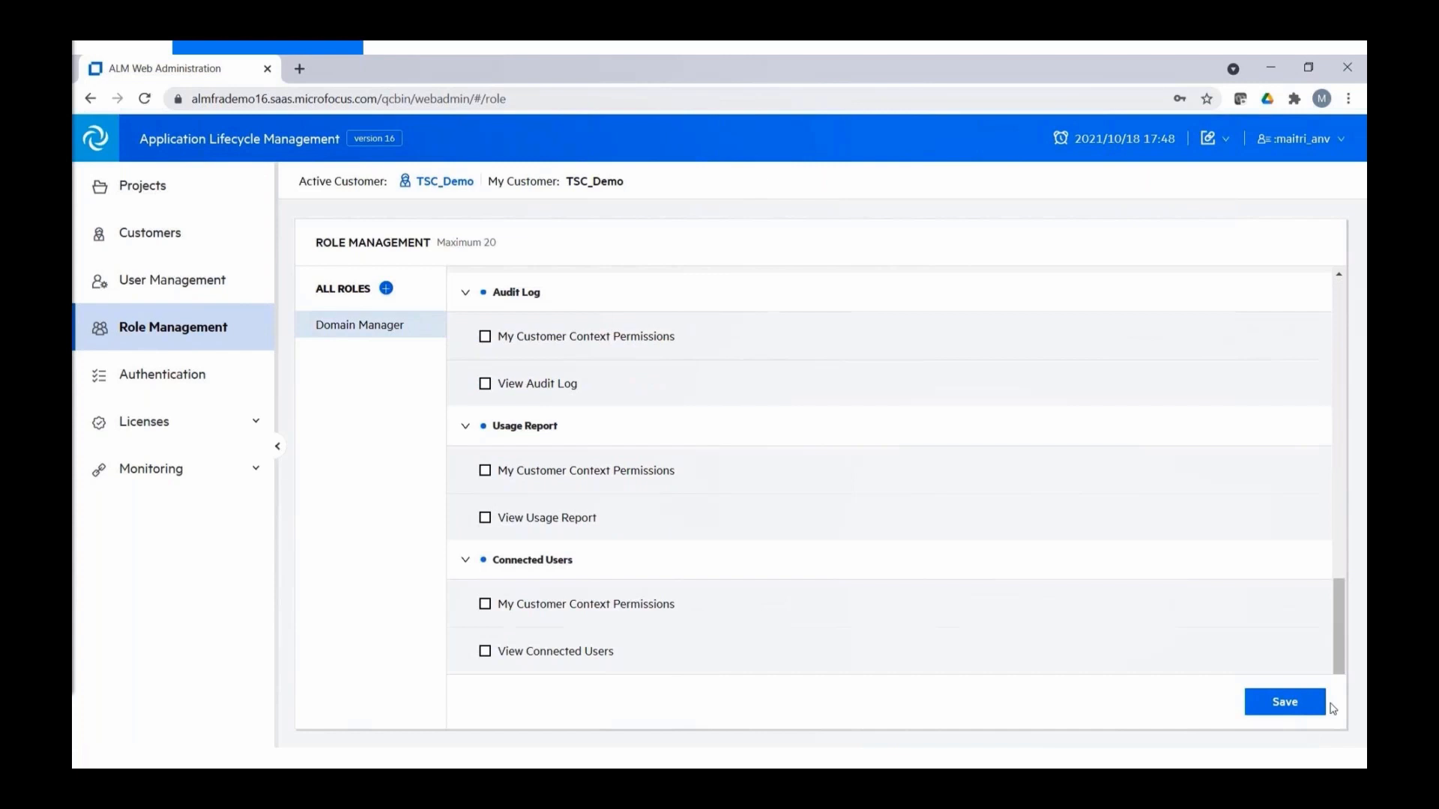
click(1277, 707)
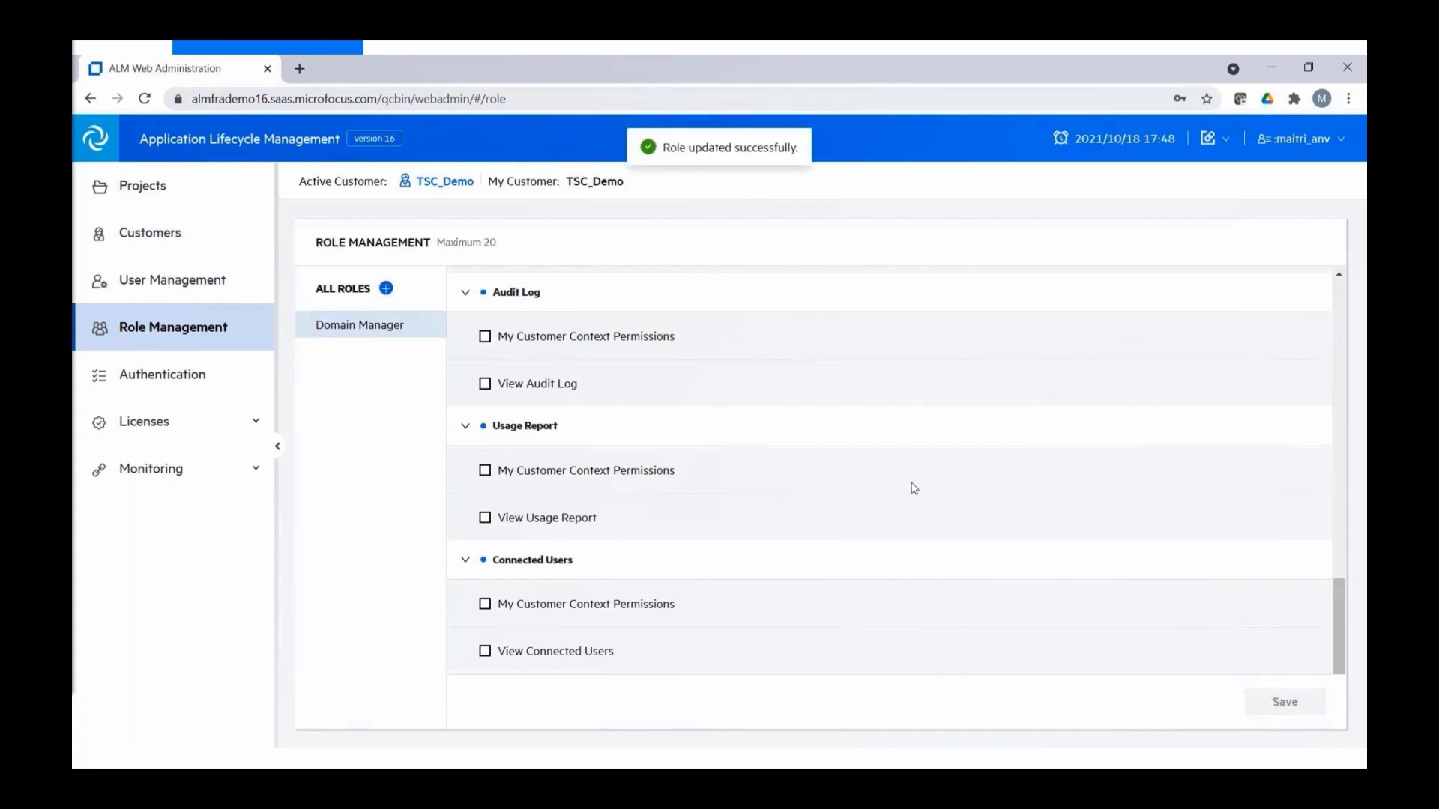
click(193, 282)
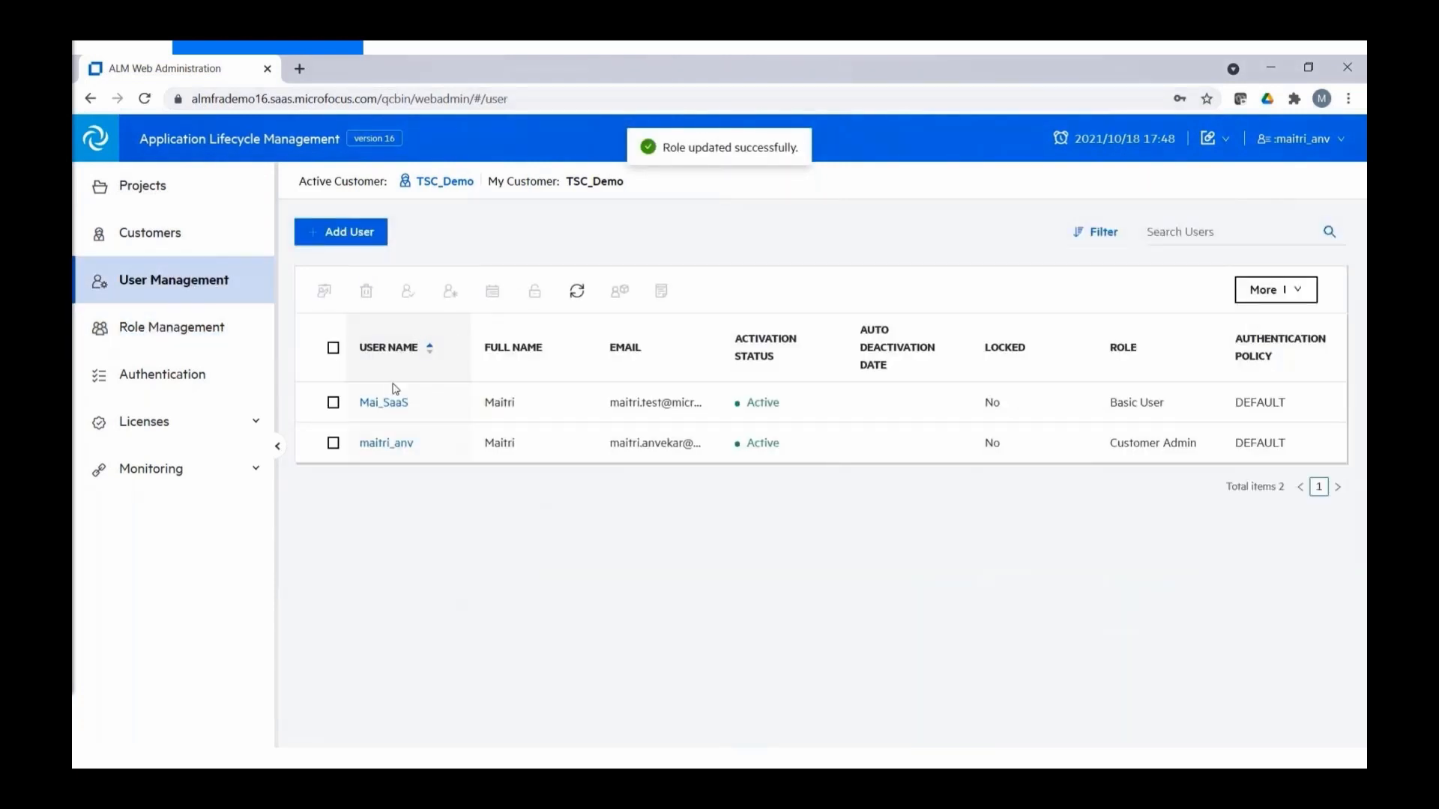
- Change the first user's role to Domain Manager and confirm
click(334, 402)
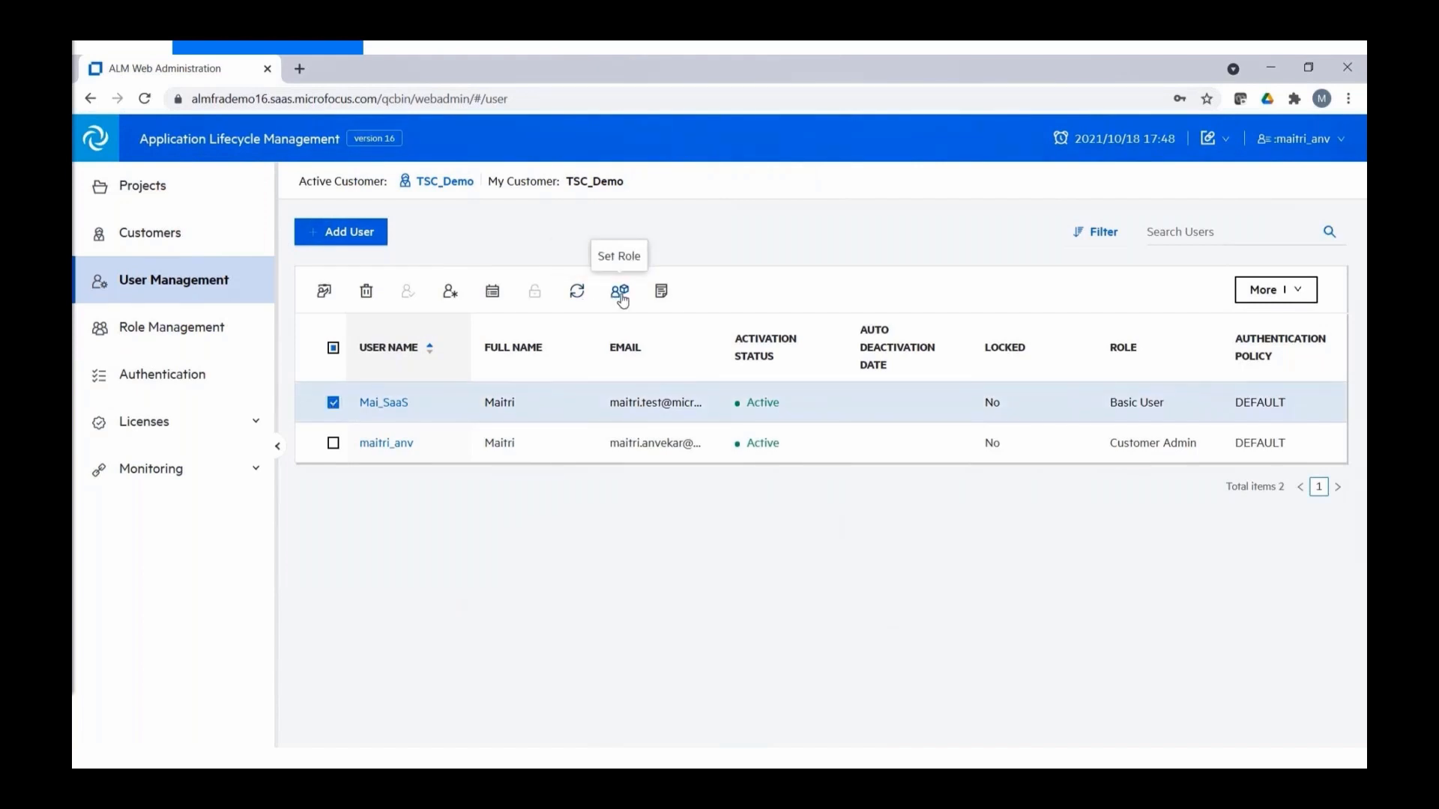
click(618, 292)
click(600, 391)
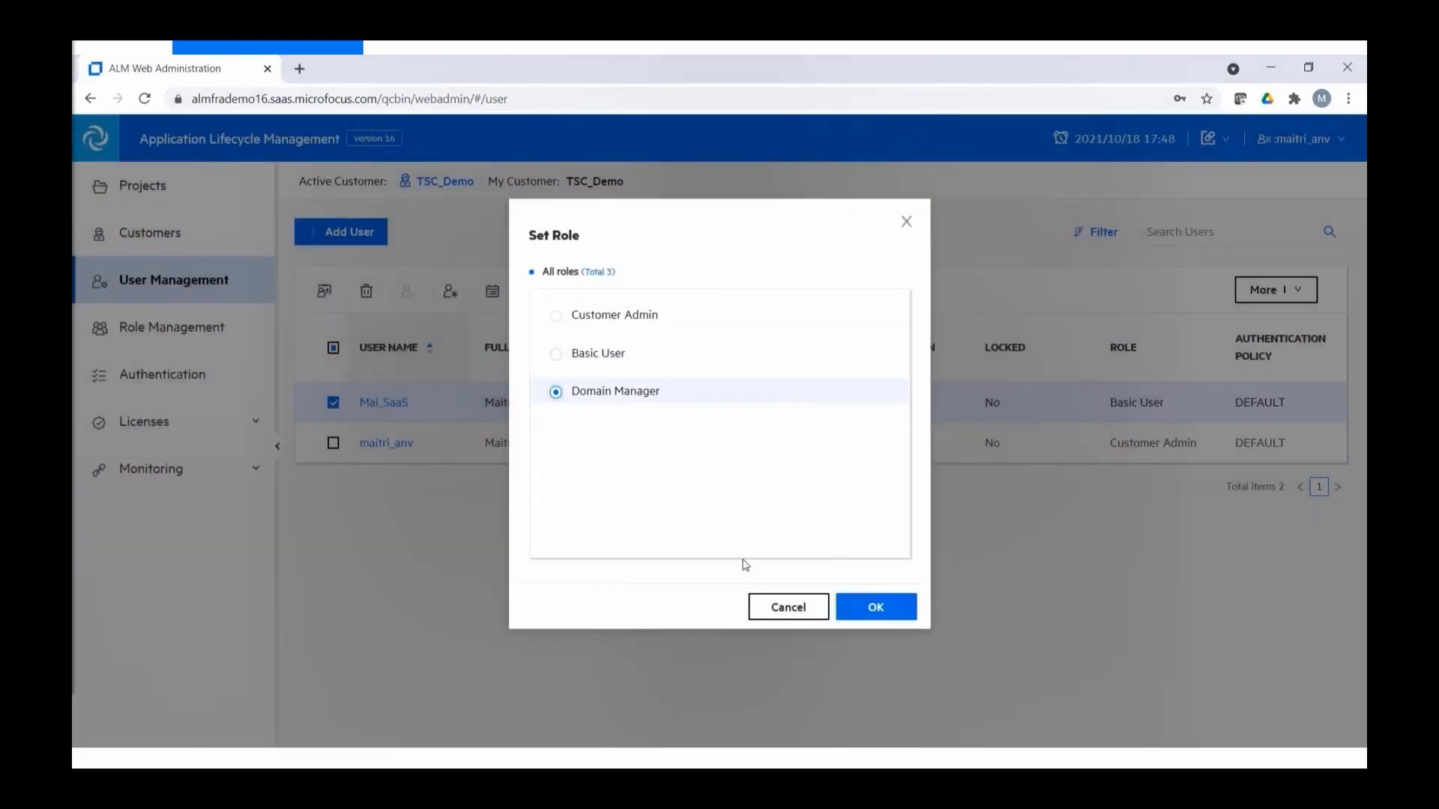
click(869, 607)
click(830, 338)
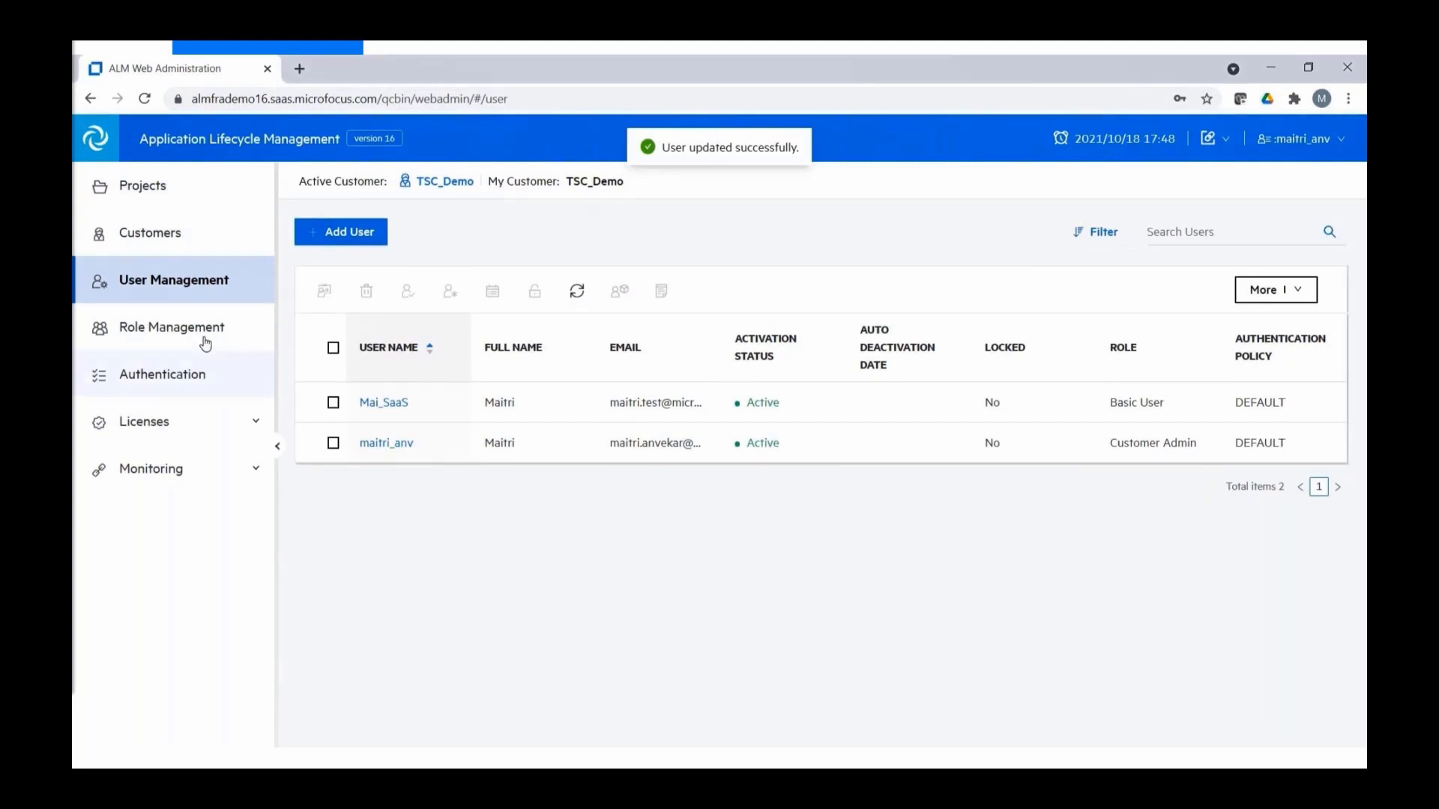
- Browse the Role Management and authentication settings pages
click(192, 337)
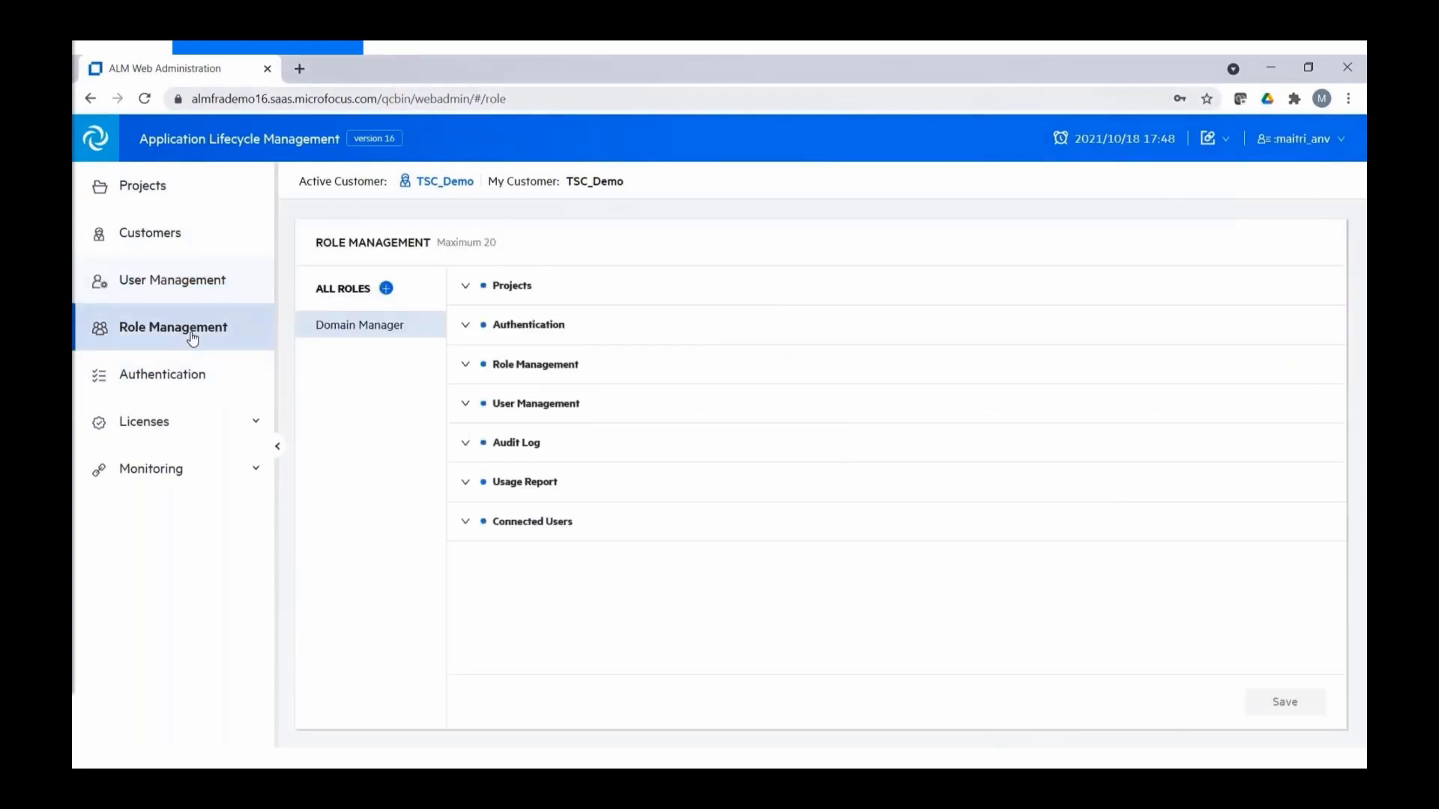
click(187, 377)
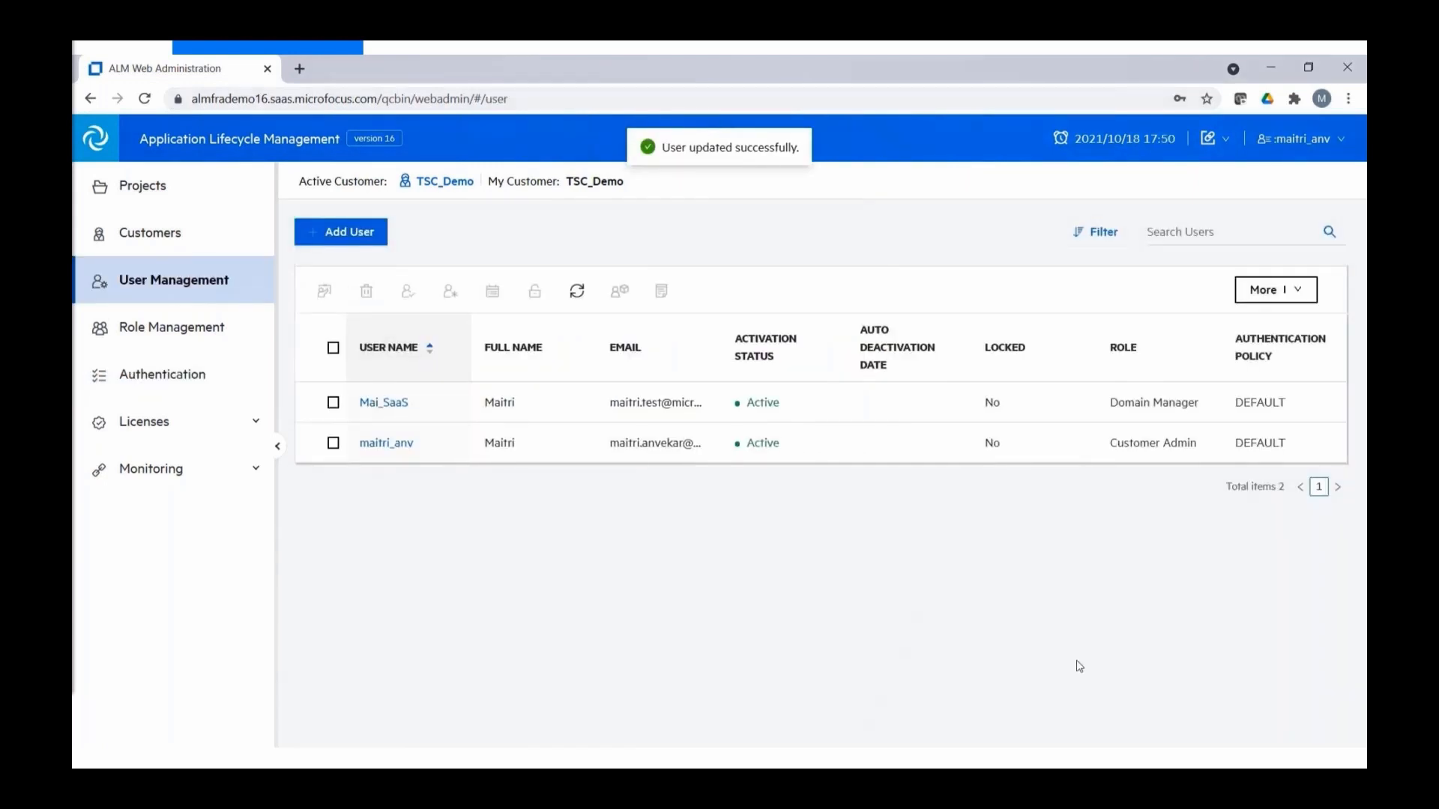
click(135, 431)
- Show the License Usage Report as a data grid with the period changed from Last Week to Last Month
click(163, 461)
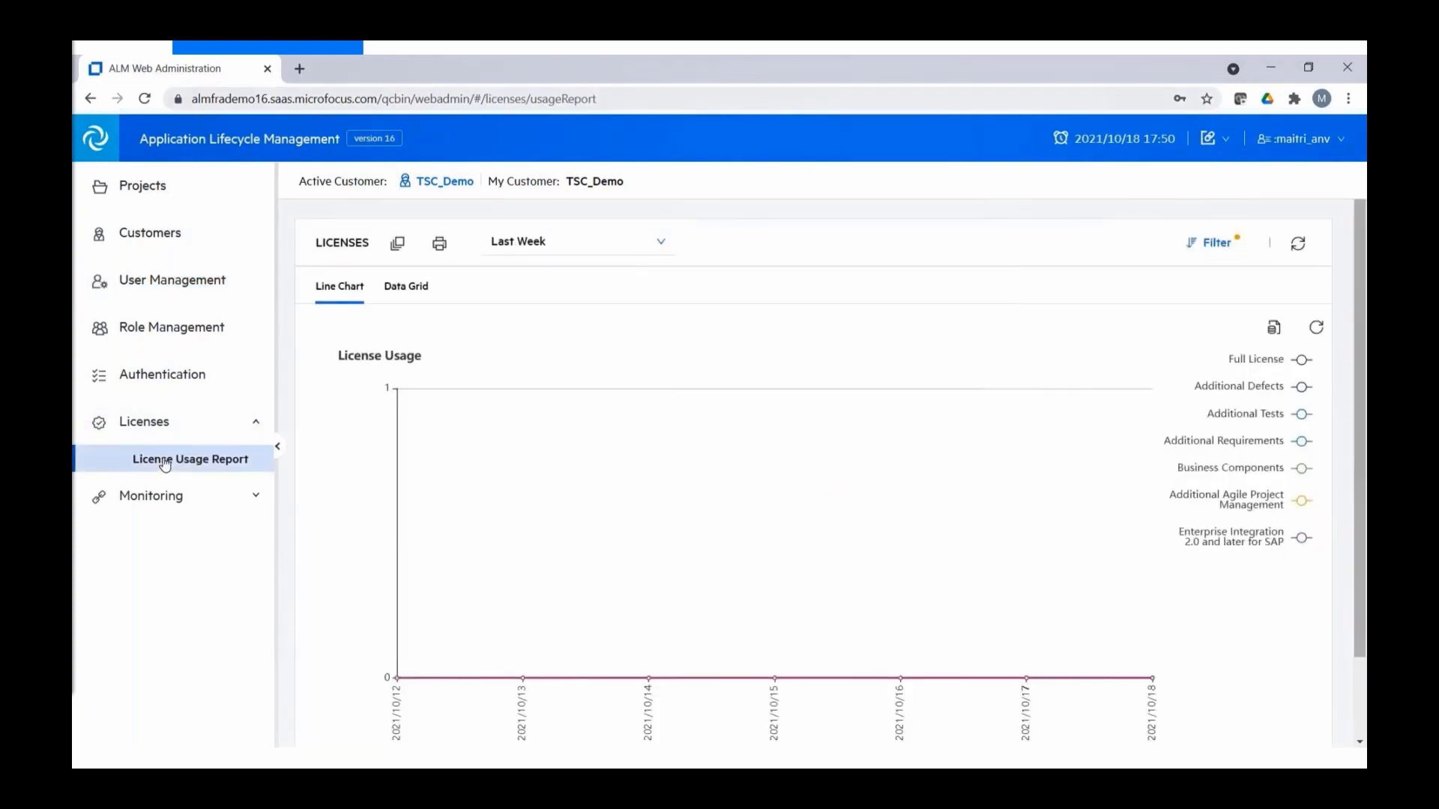
click(396, 290)
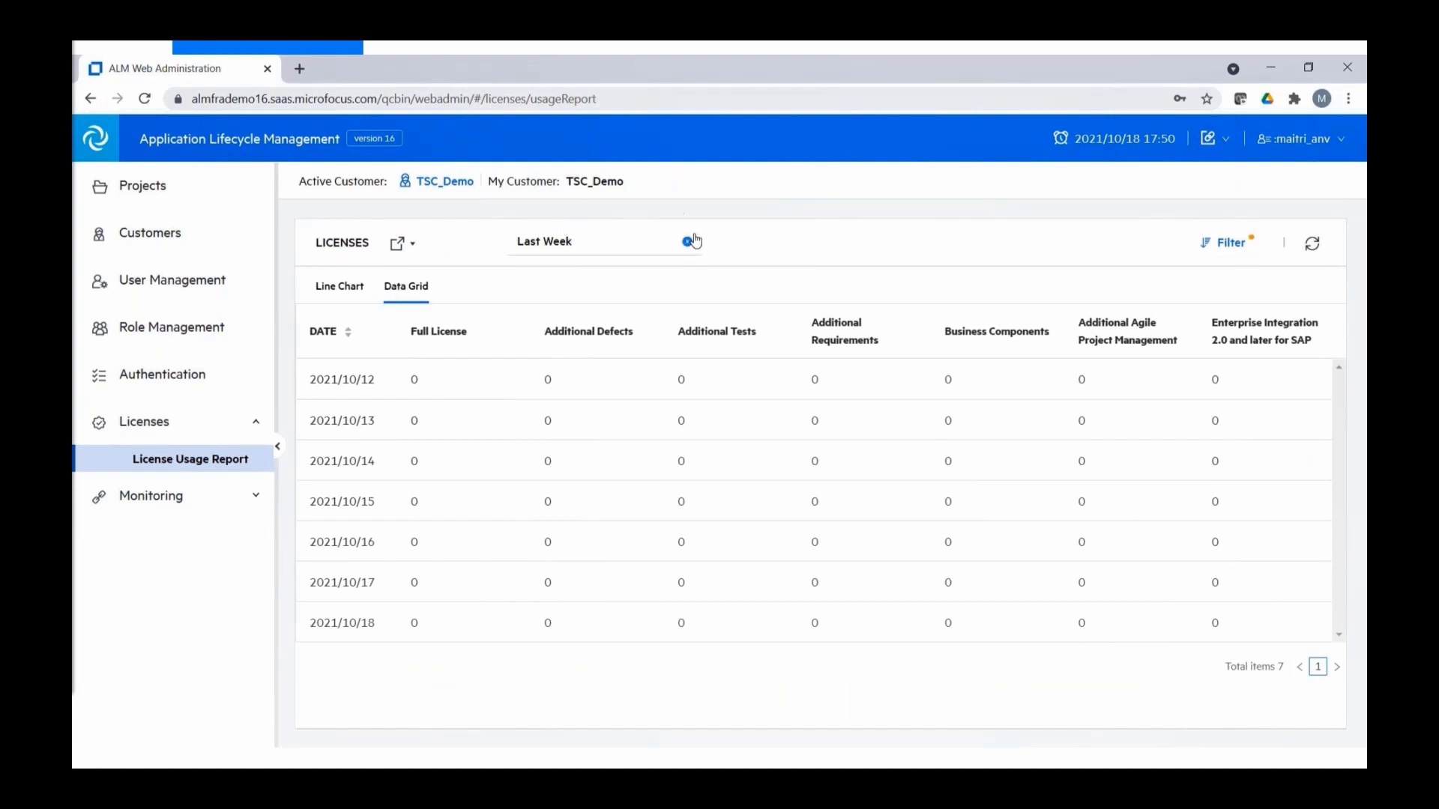
click(686, 245)
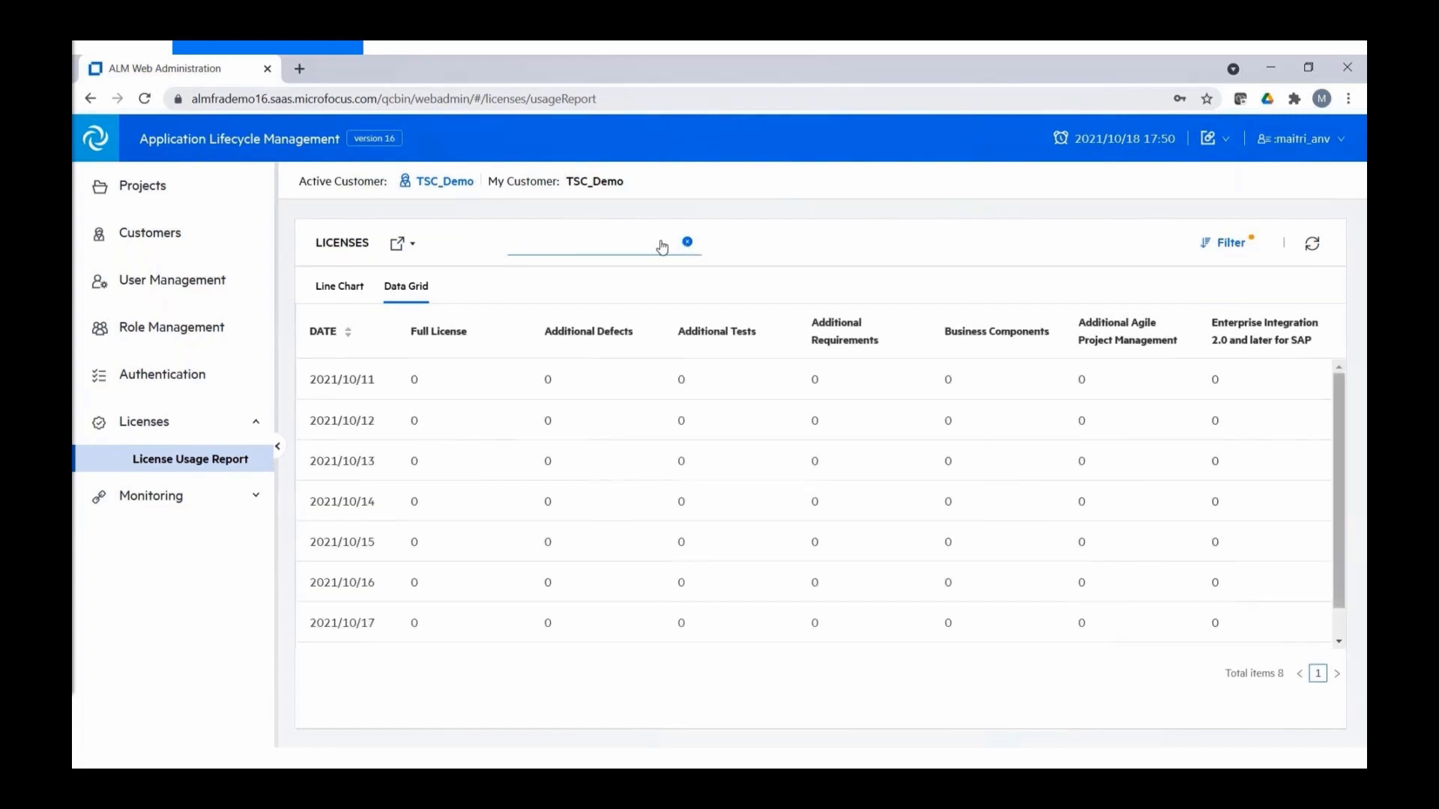
click(659, 247)
click(587, 408)
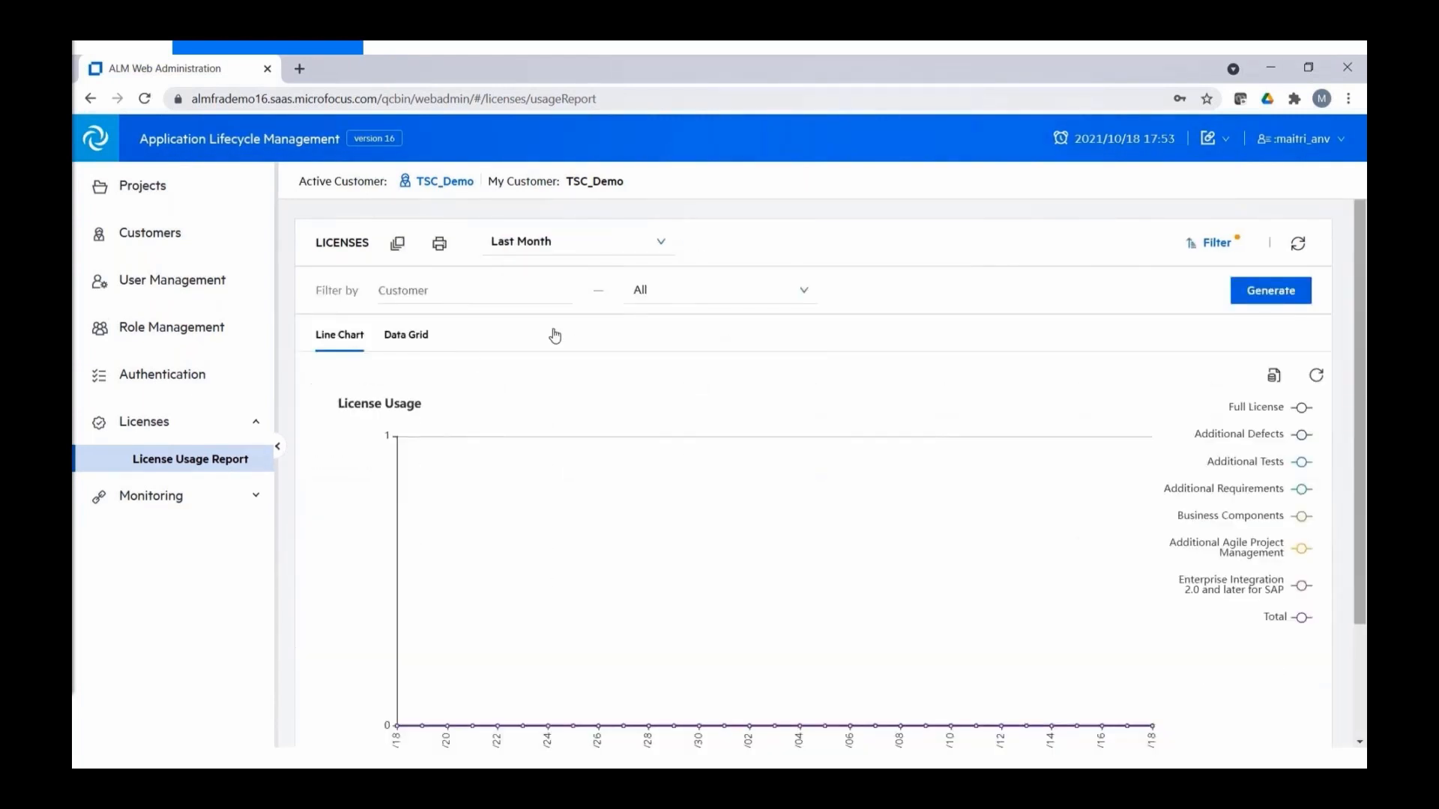
click(179, 501)
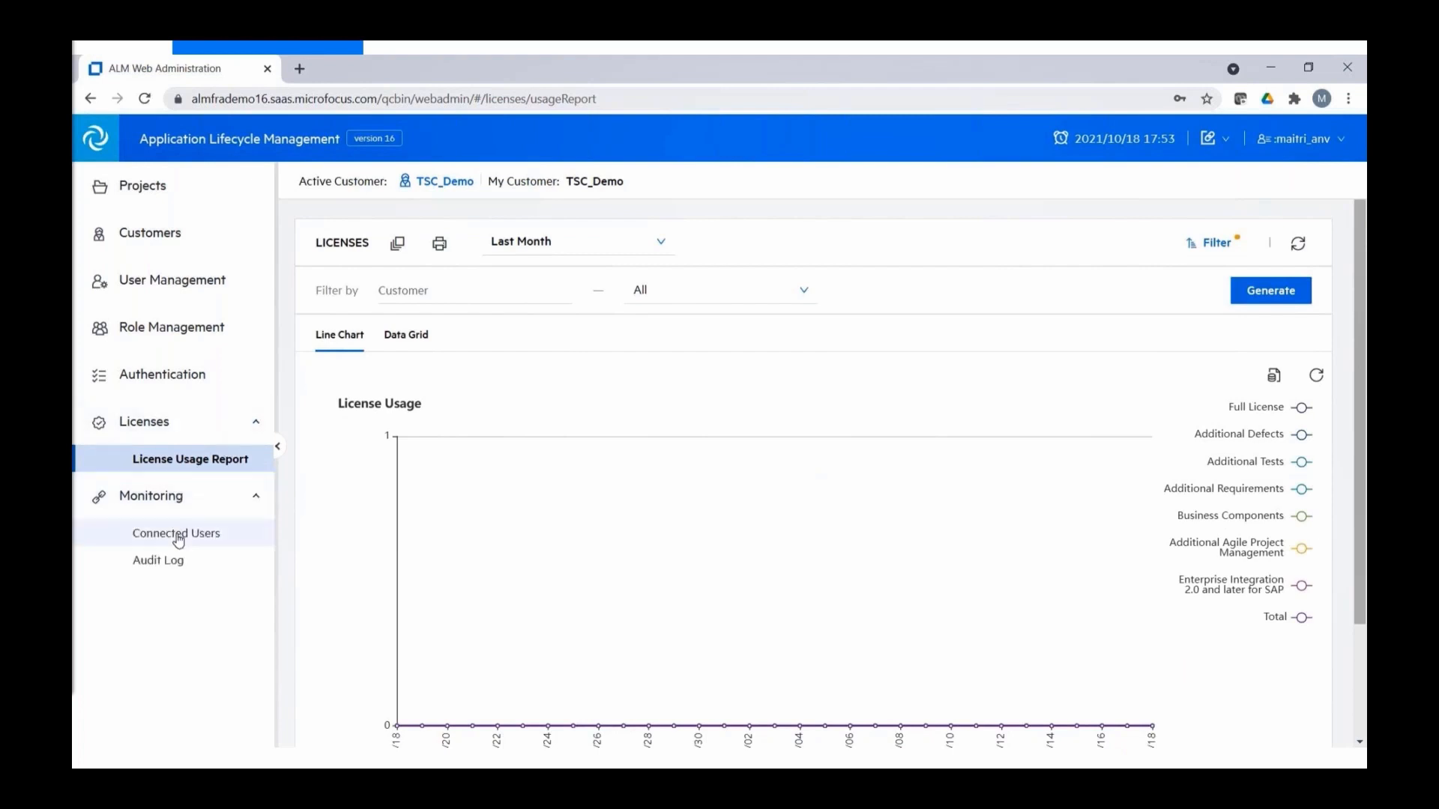
- Review Connected Users and the Audit Log, then open TSC_Demo's customer details
click(177, 535)
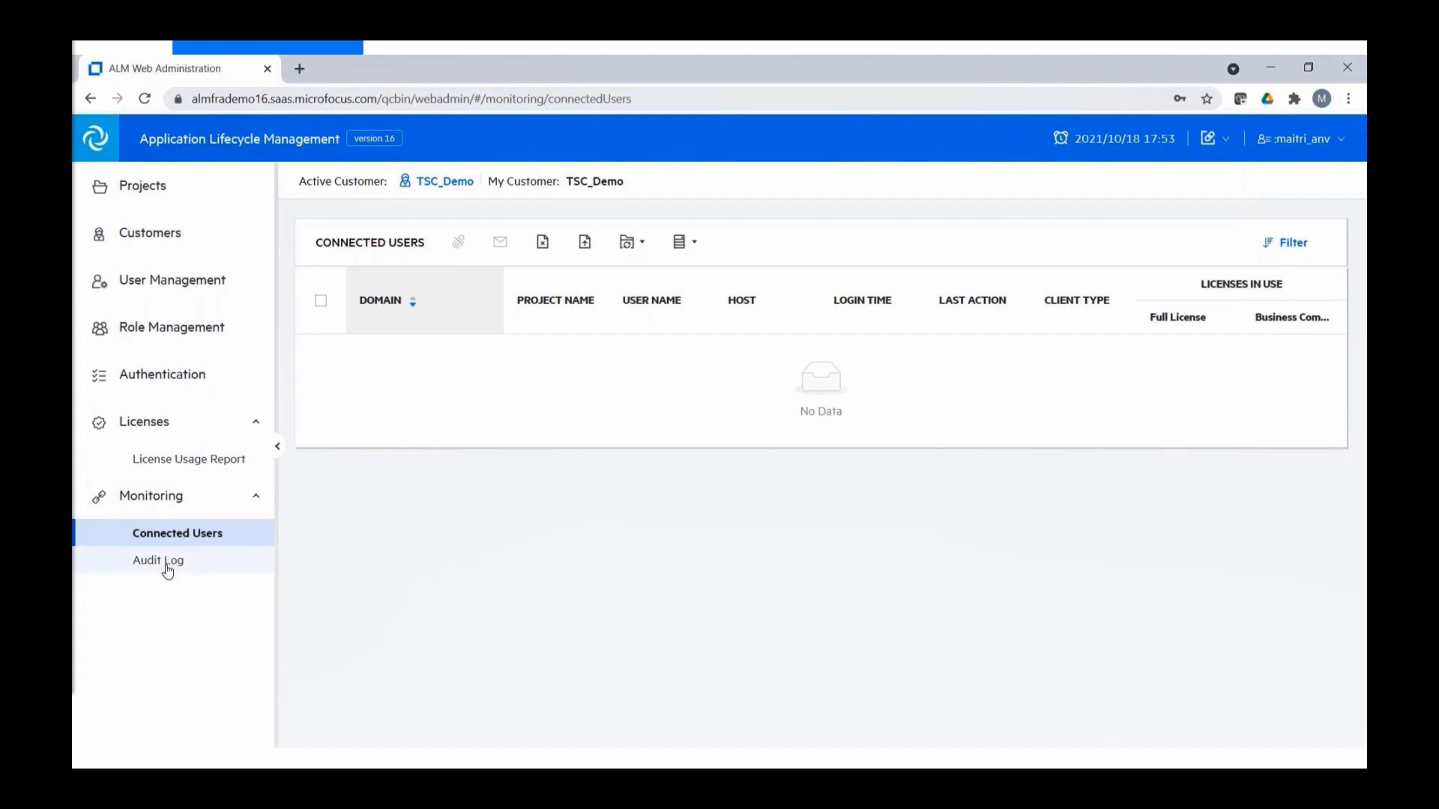
click(167, 570)
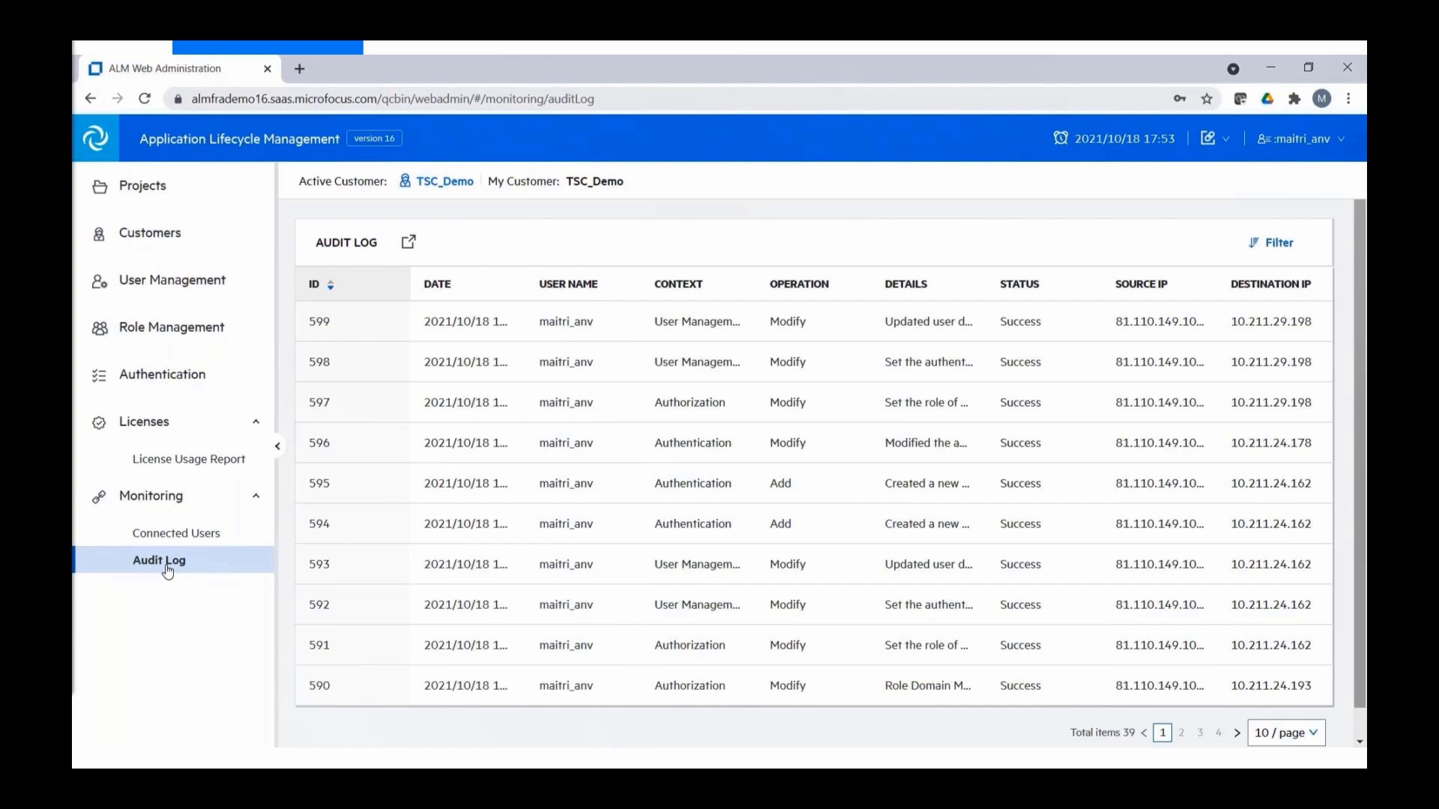
click(158, 236)
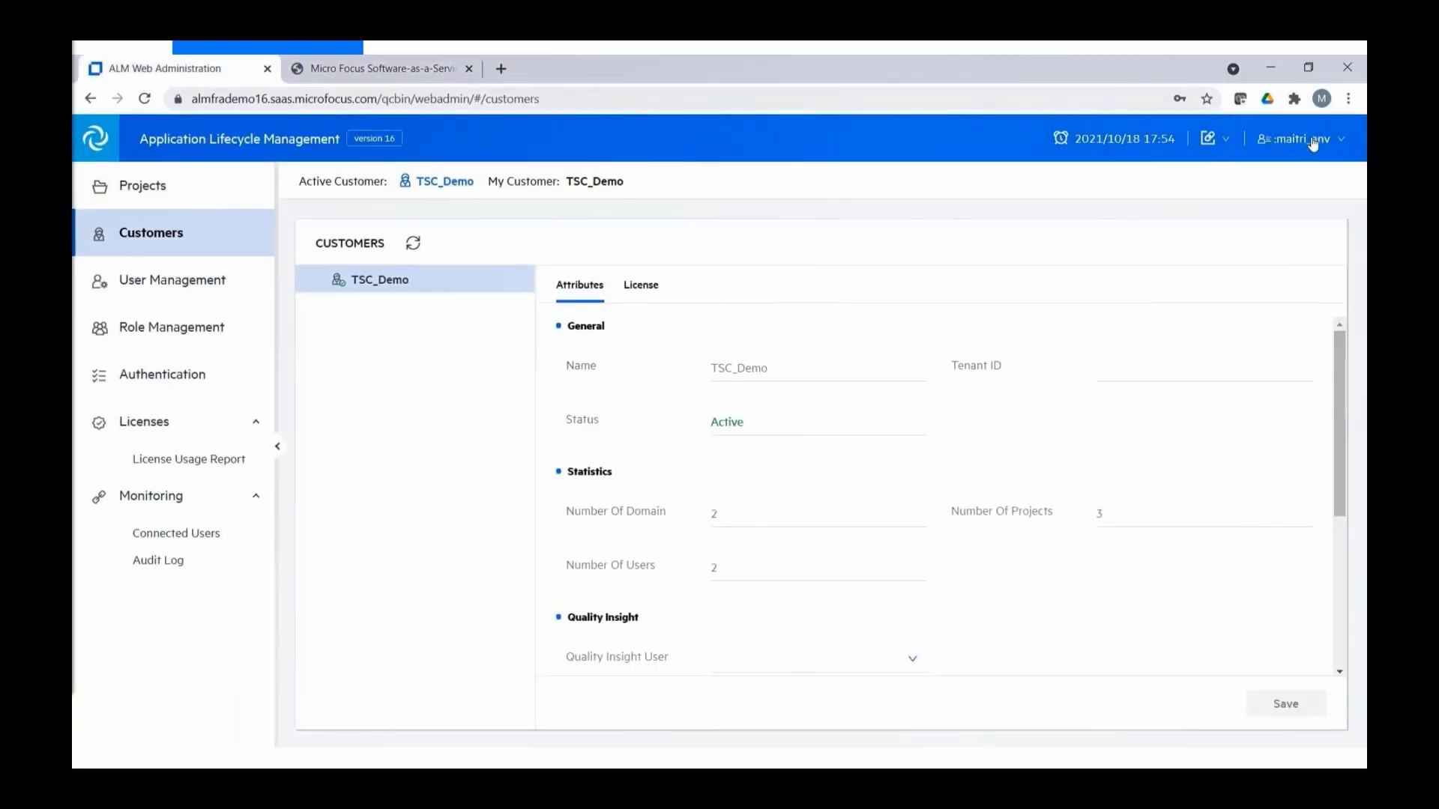
- Review My Settings, showing the Customer Admin role, then log out of the administration site
click(1325, 145)
click(1306, 172)
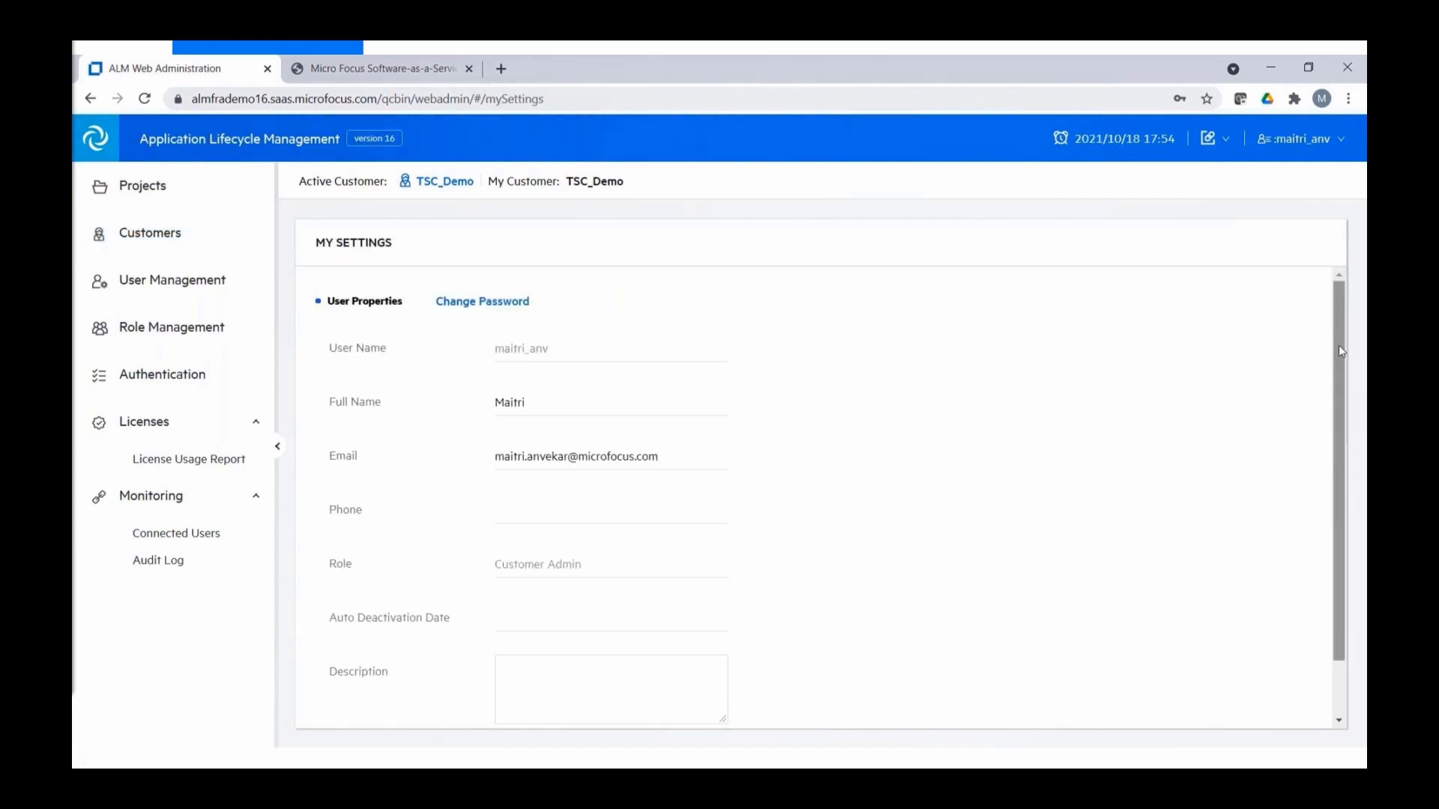
drag(1340, 346, 1345, 253)
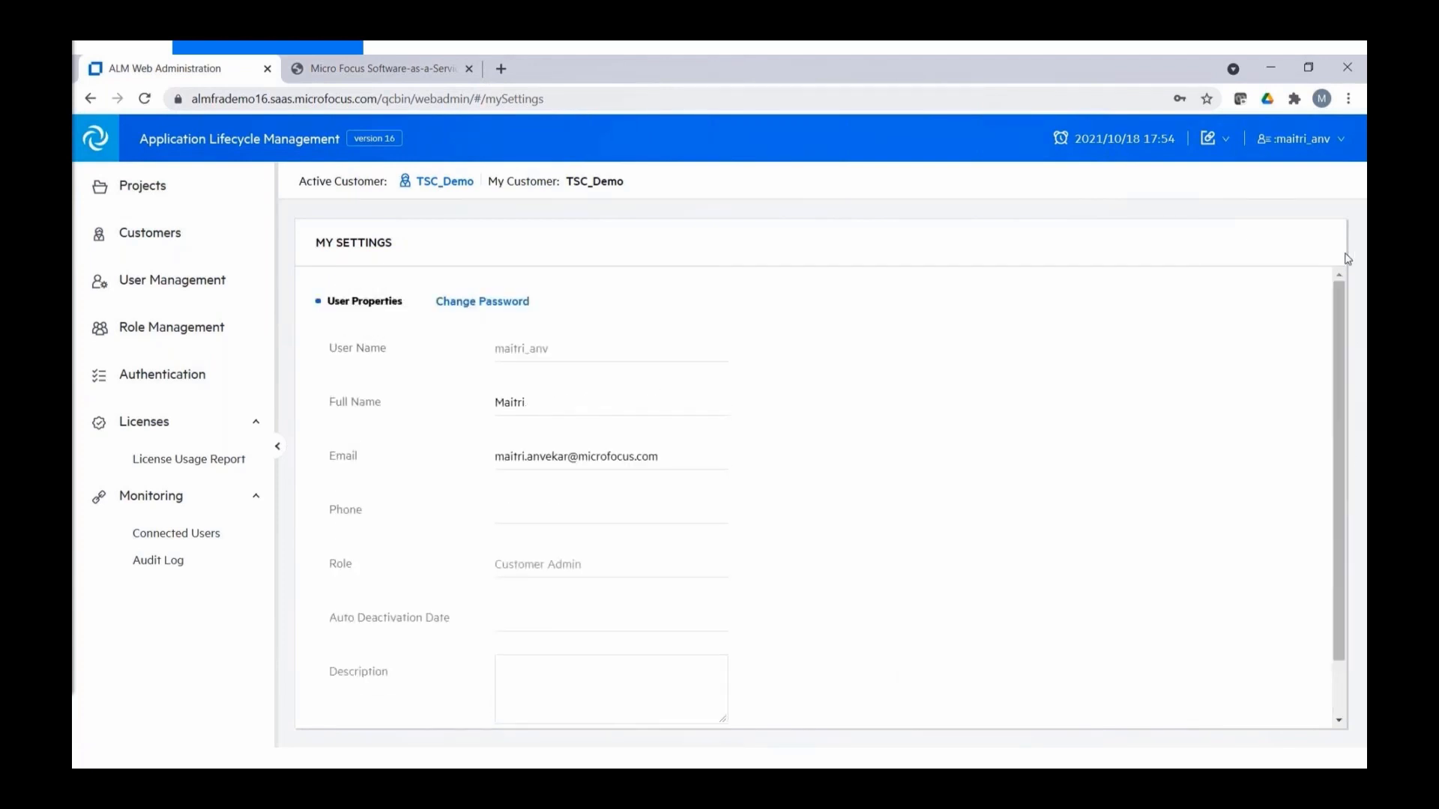
click(1340, 141)
click(1289, 197)
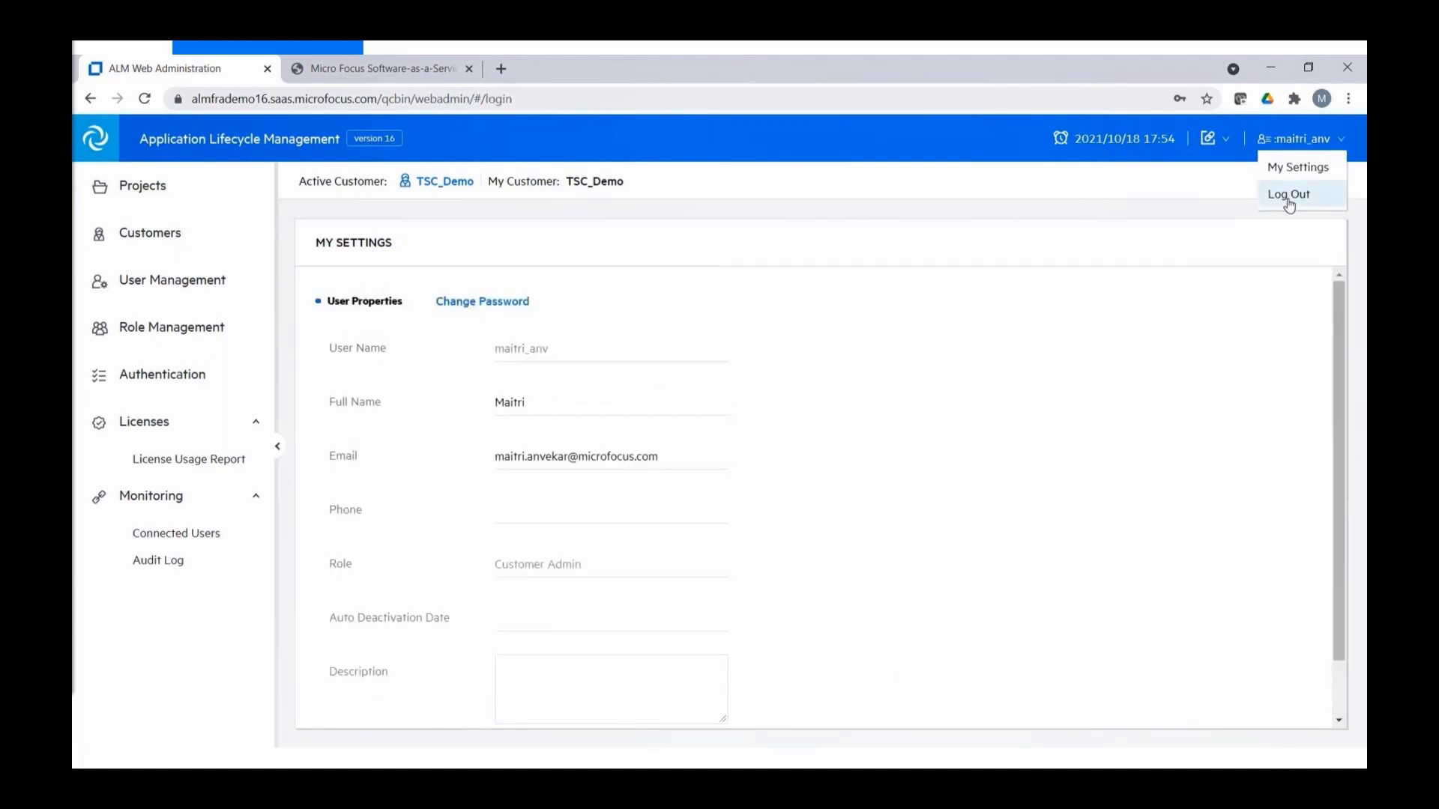
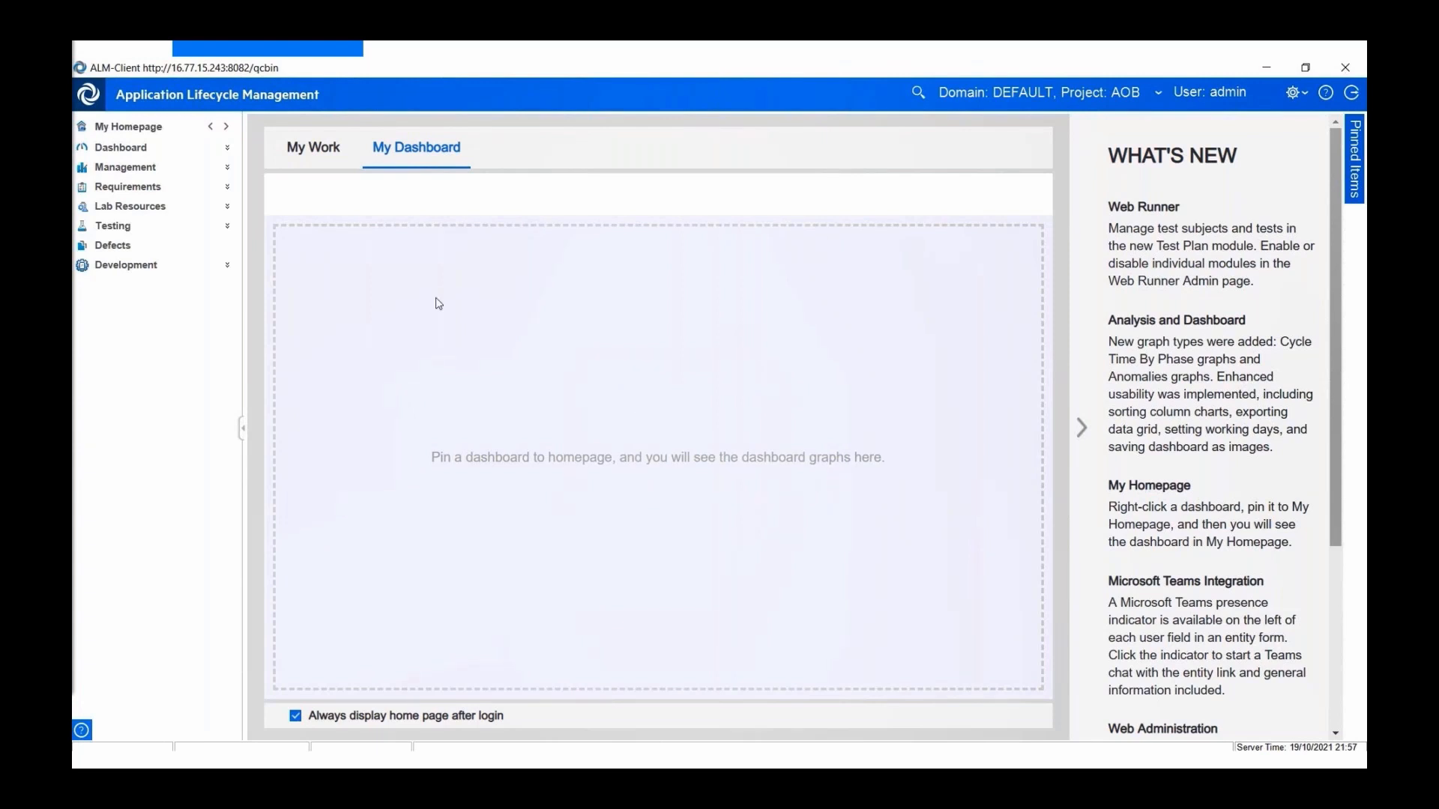
- Pin the public Health Report dashboard to My Homepage and view it there
click(139, 149)
click(143, 182)
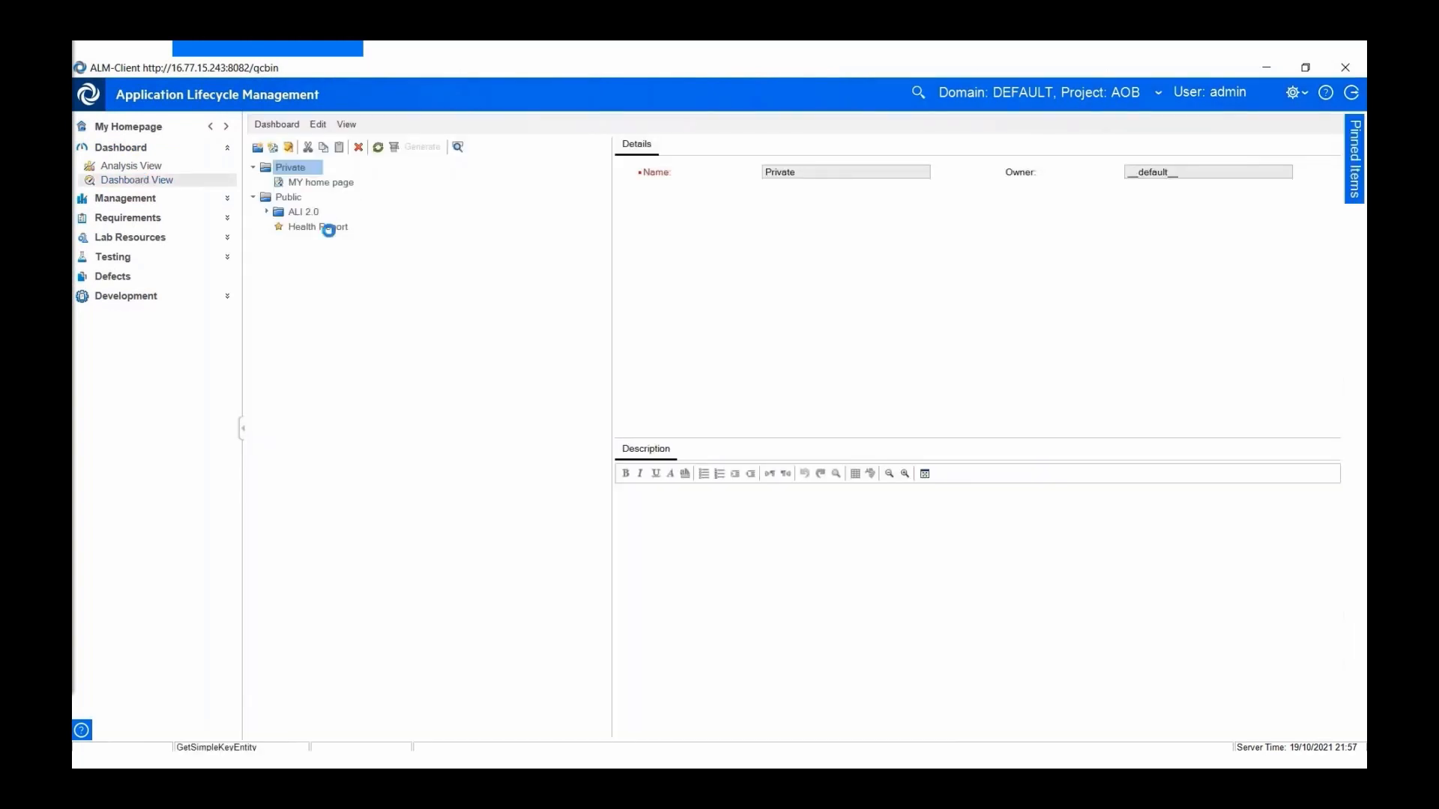
click(328, 228)
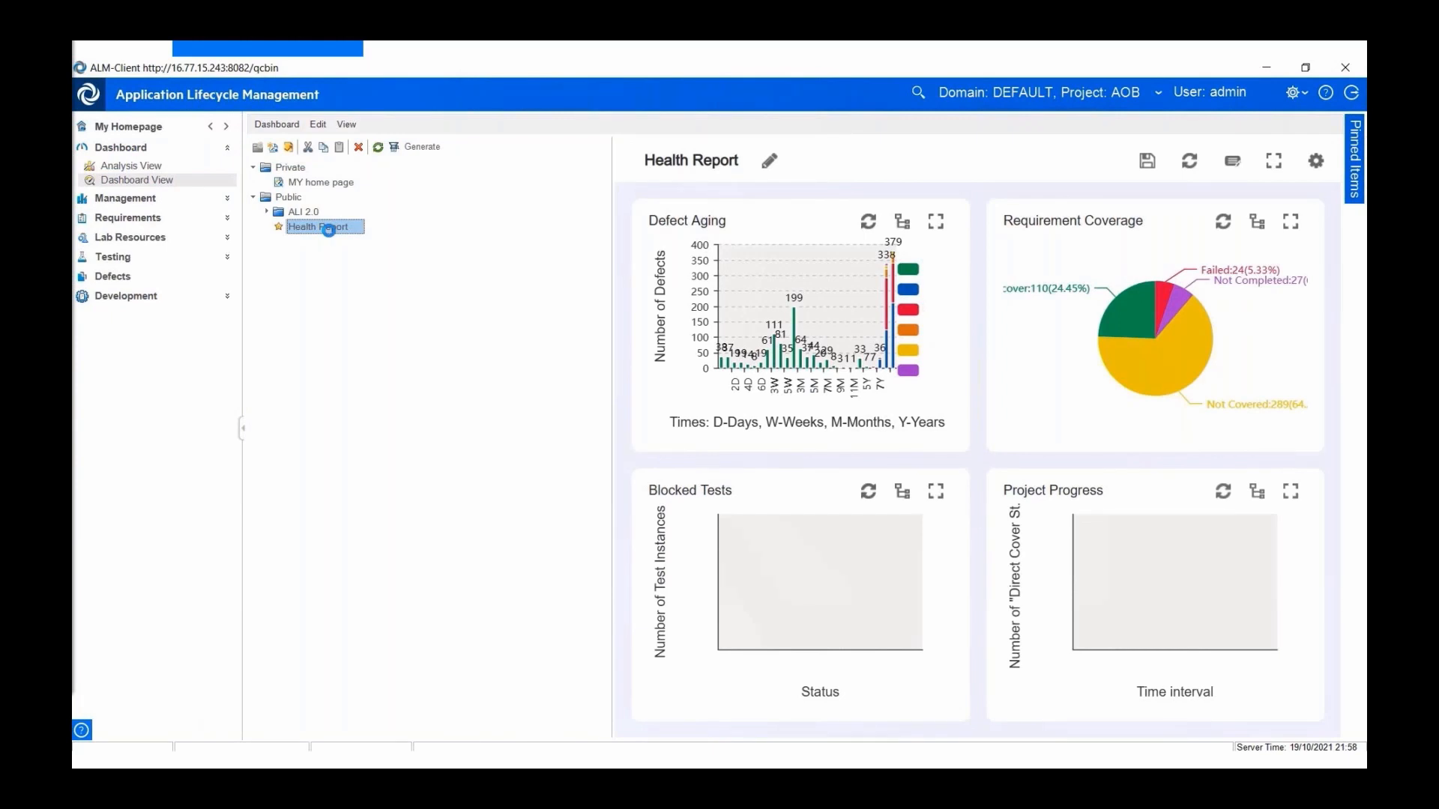
right_click(331, 233)
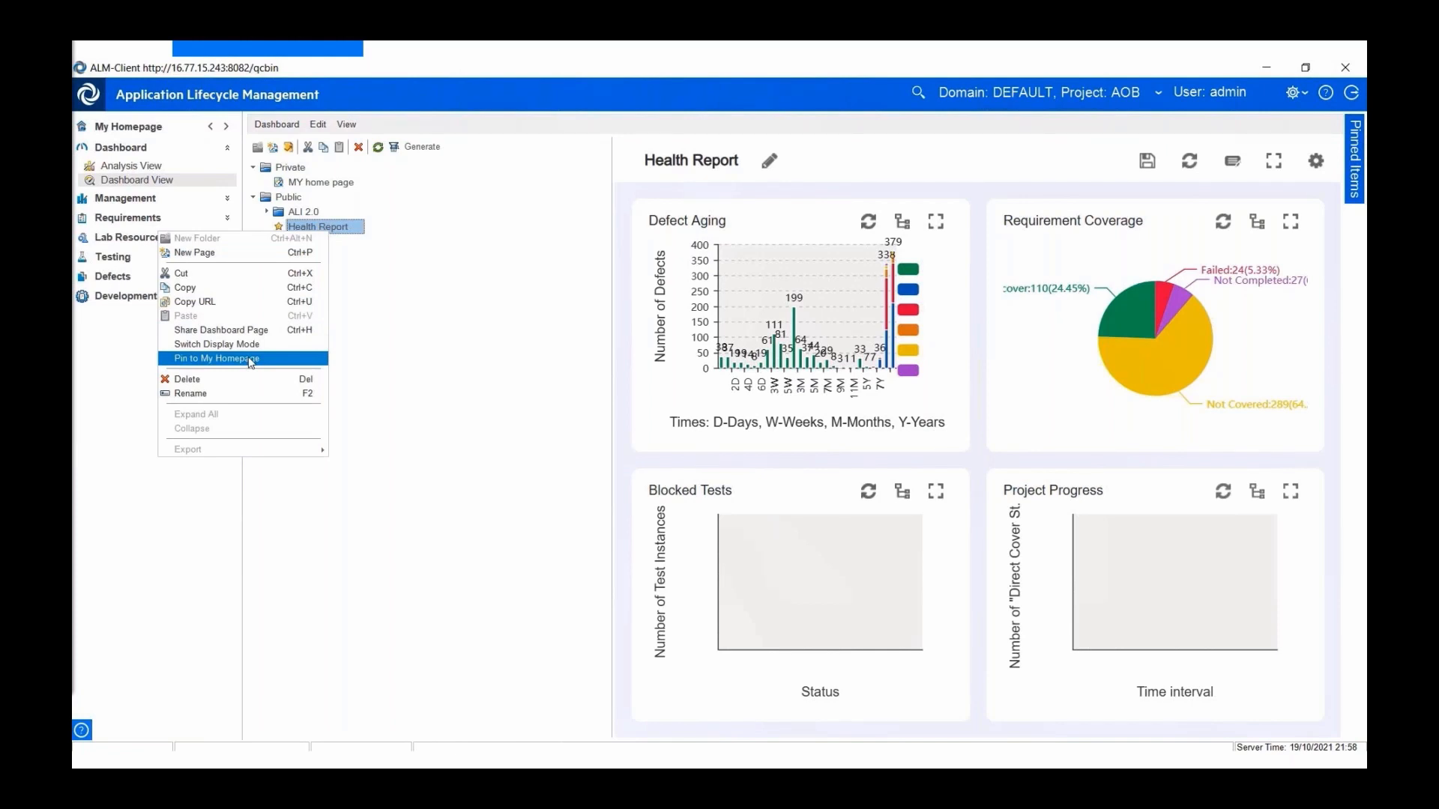
click(251, 360)
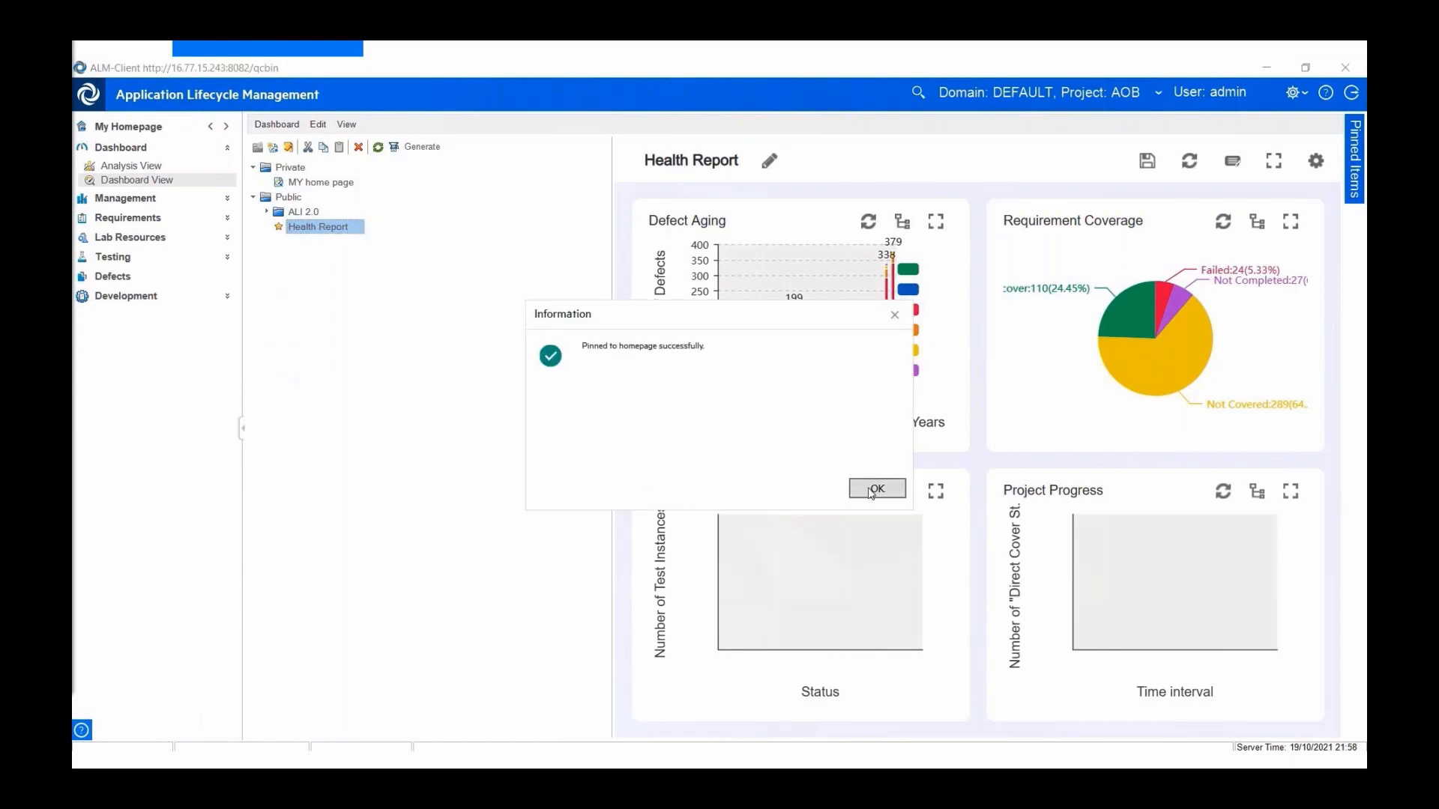
click(875, 489)
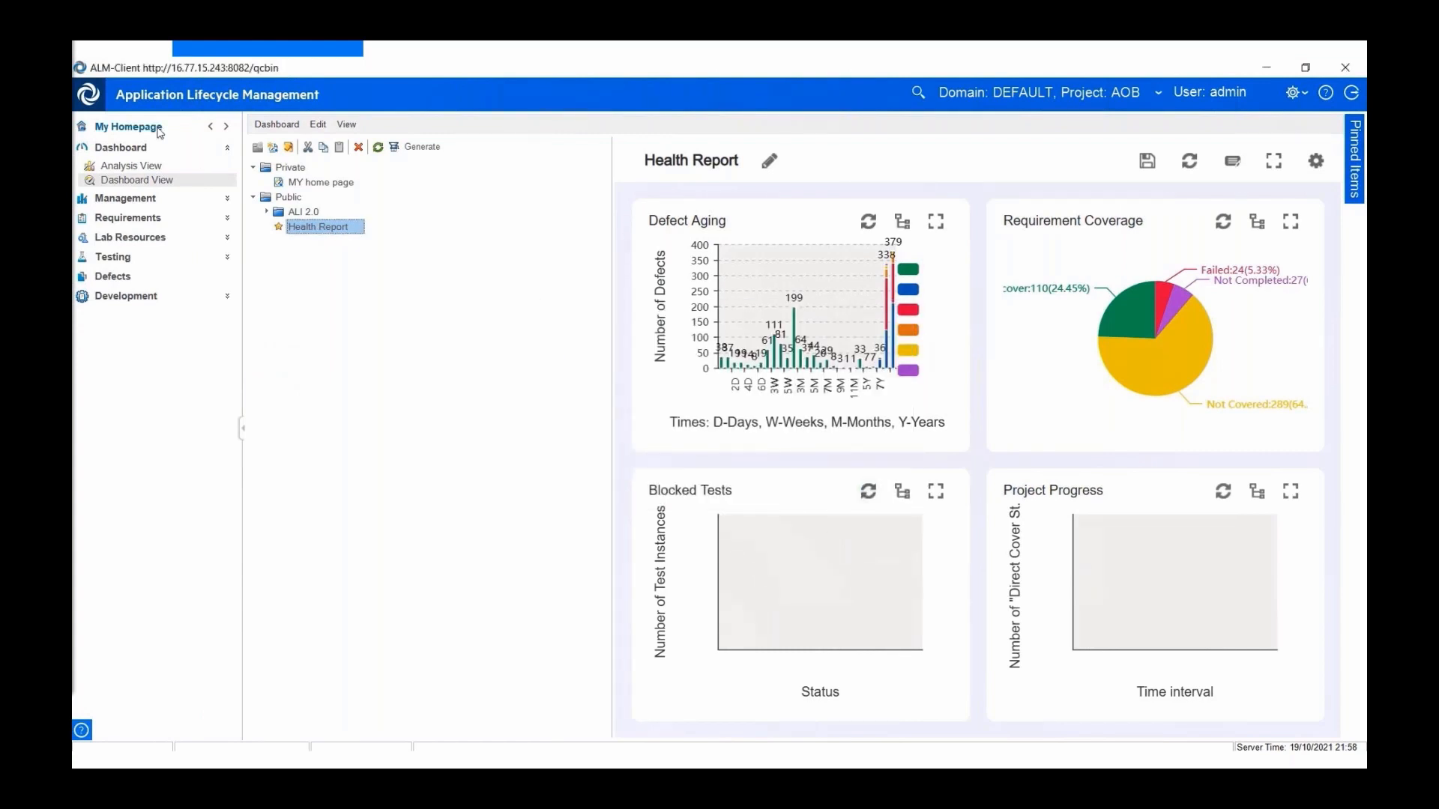
click(158, 129)
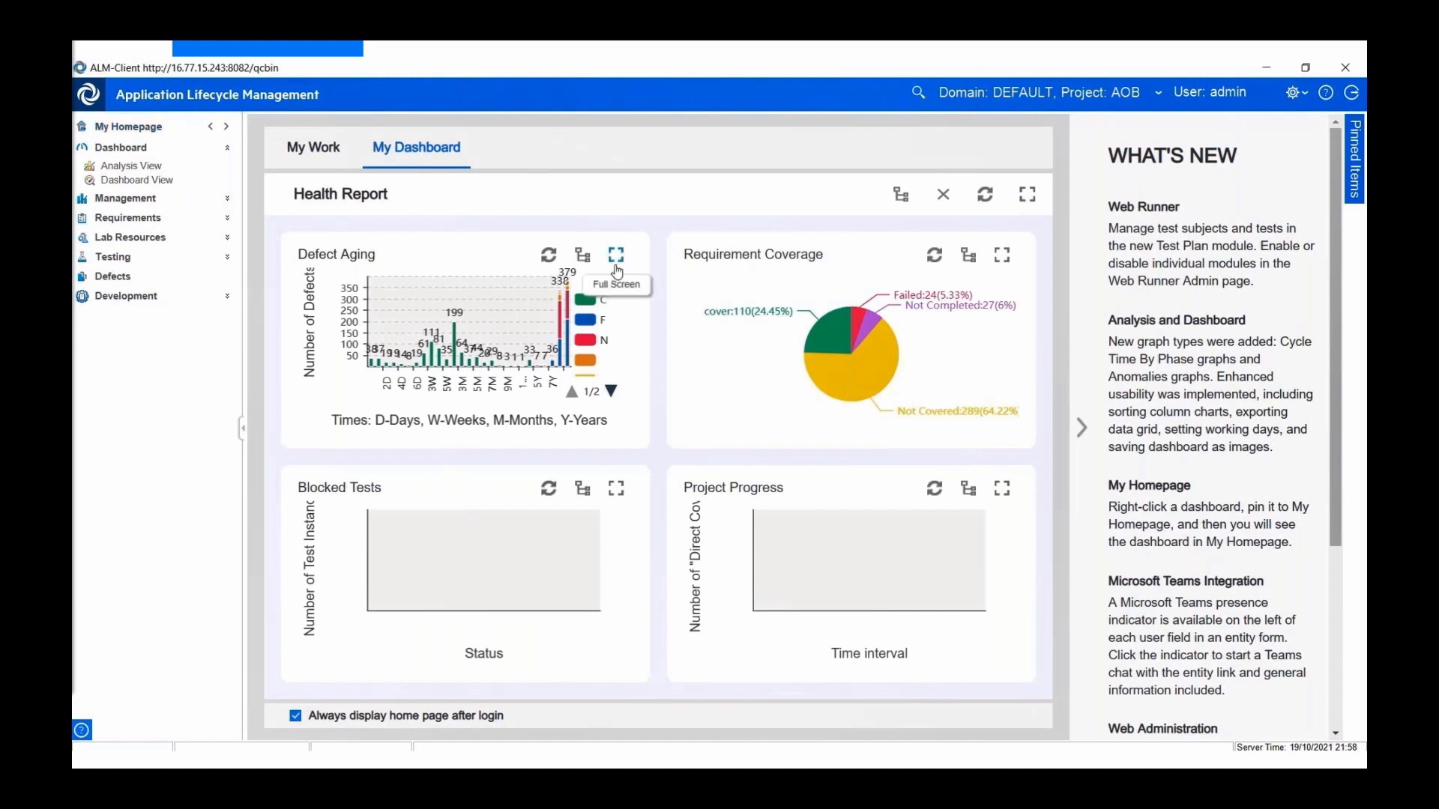
- Hide the What's New panel and switch to Analysis View to list the public analyses
click(1081, 428)
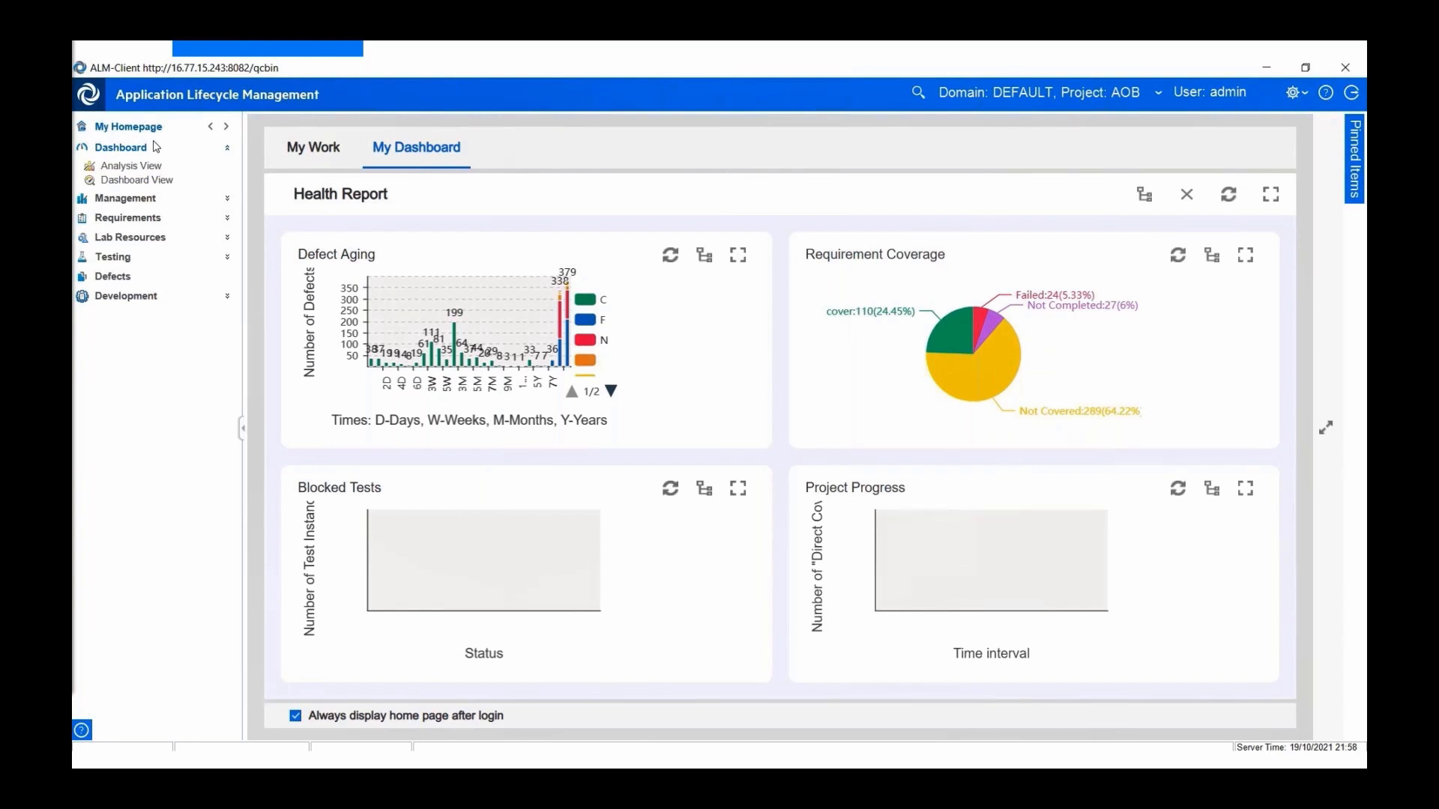
click(152, 170)
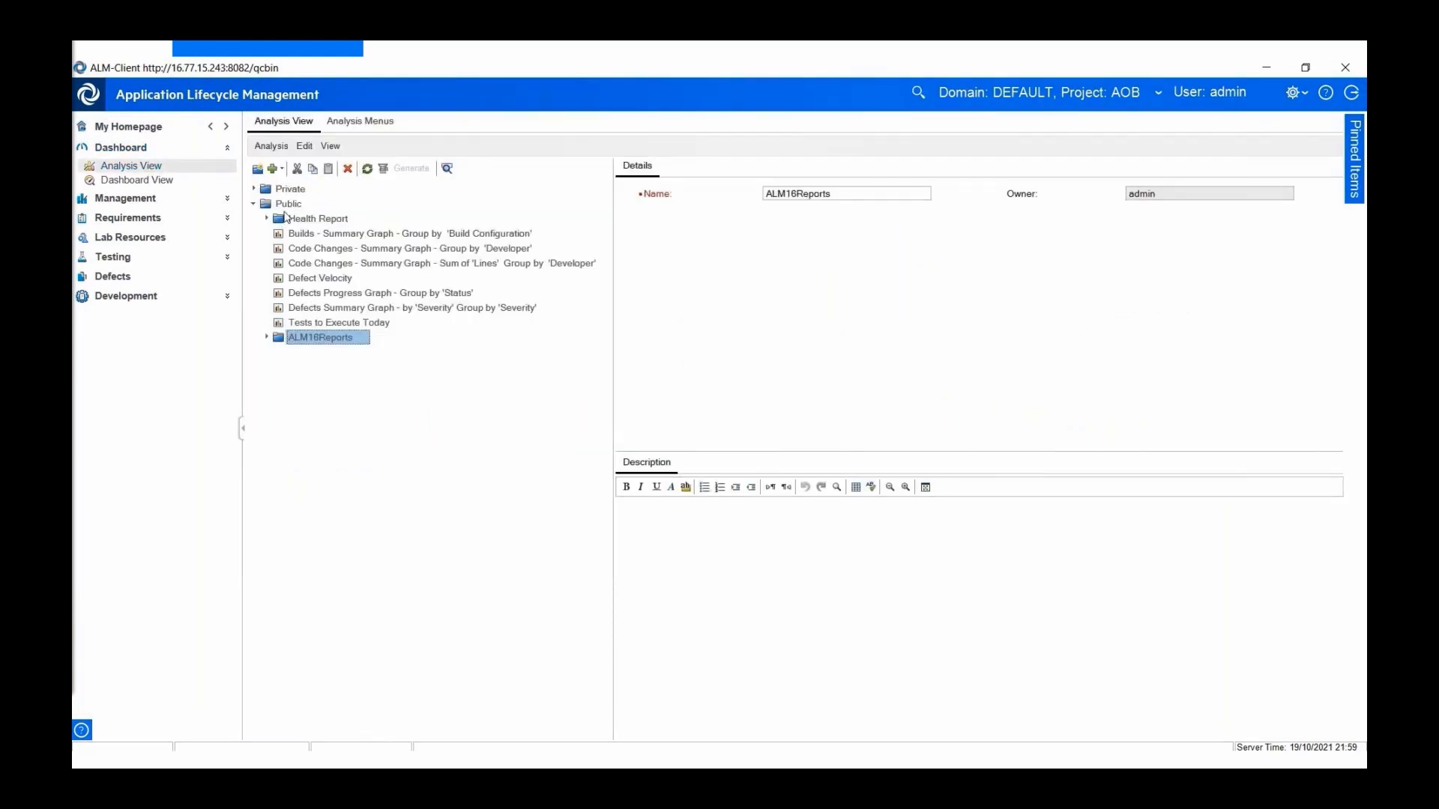
- Create a Cycle Time by Phase graph named DefectCycleTime in ALM16Reports
click(283, 173)
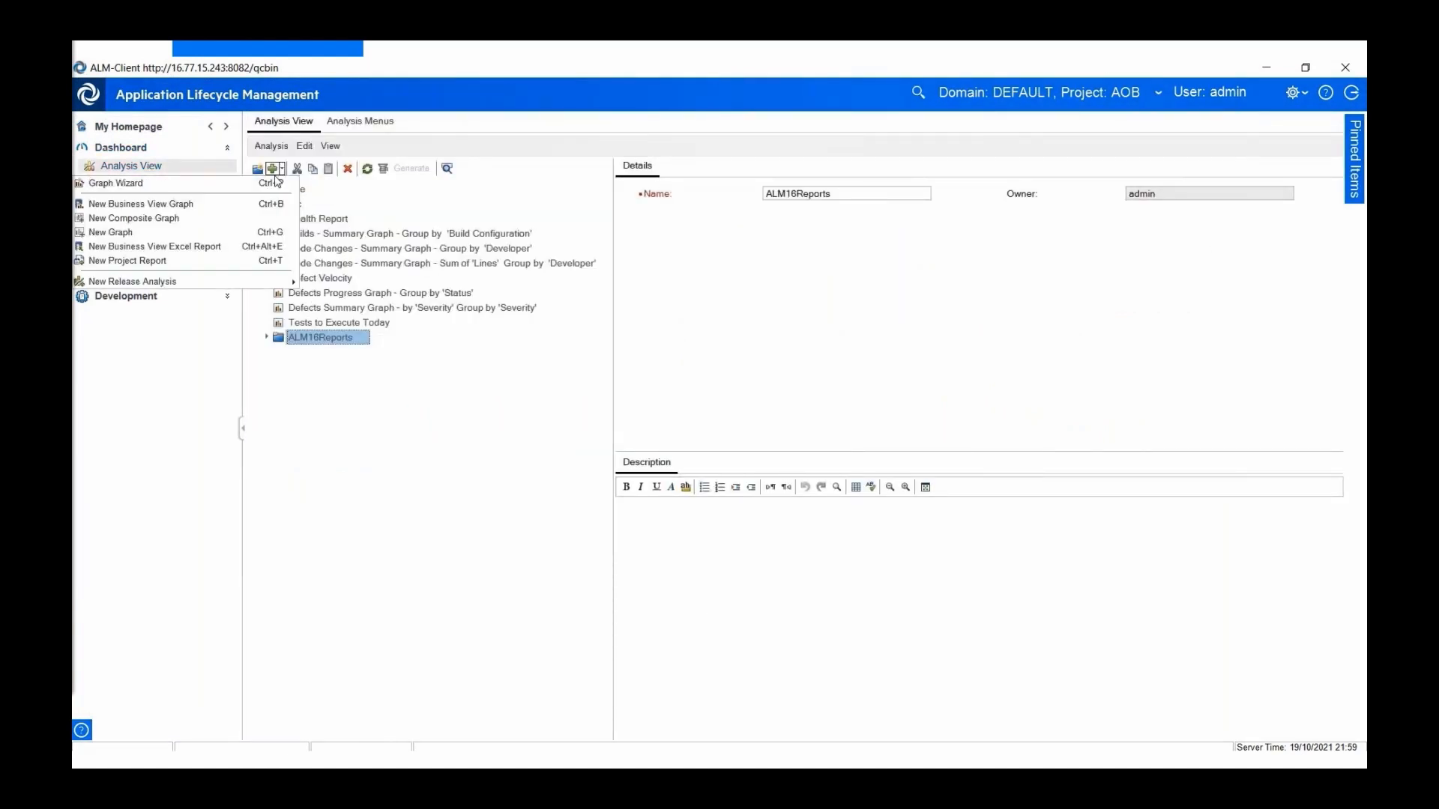
click(241, 233)
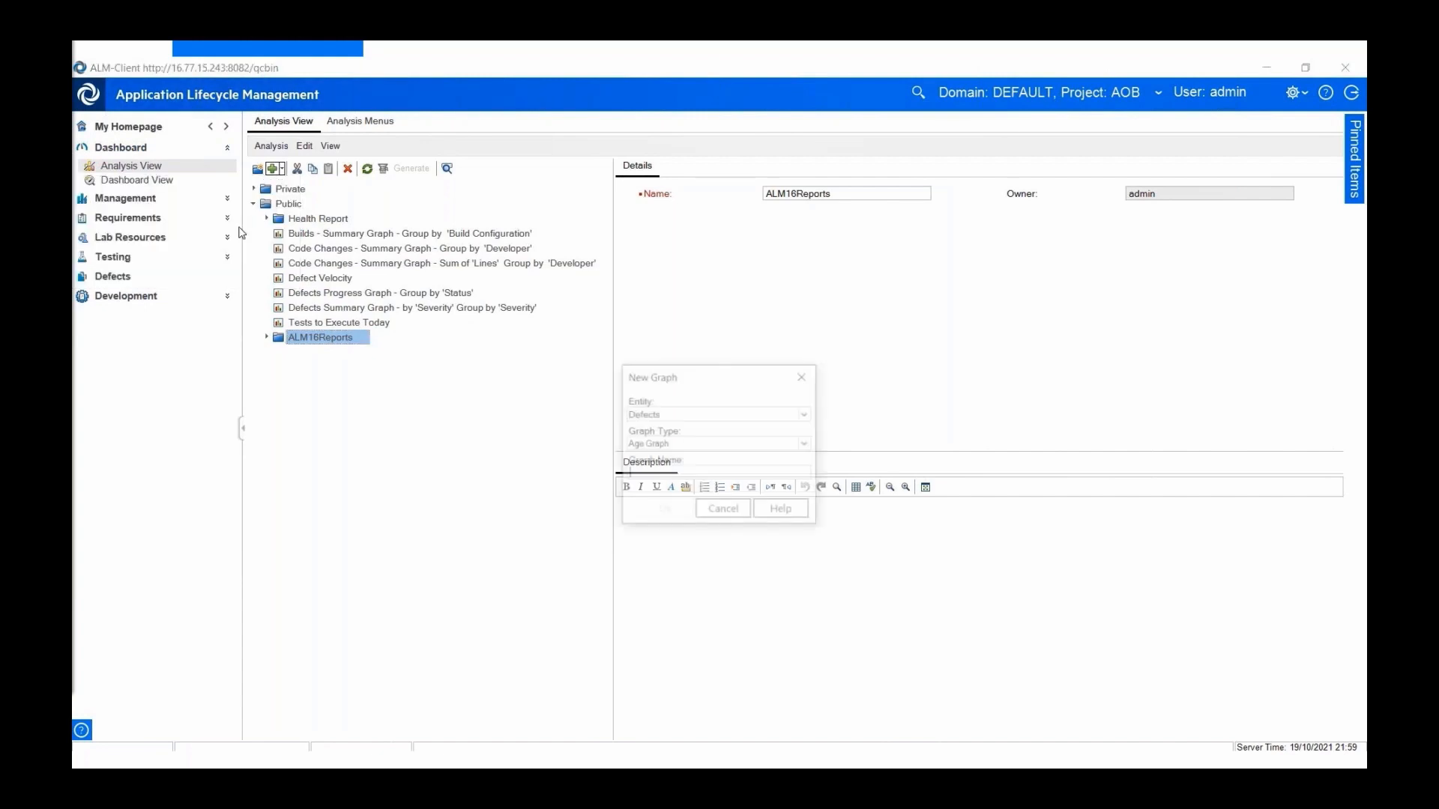
click(808, 446)
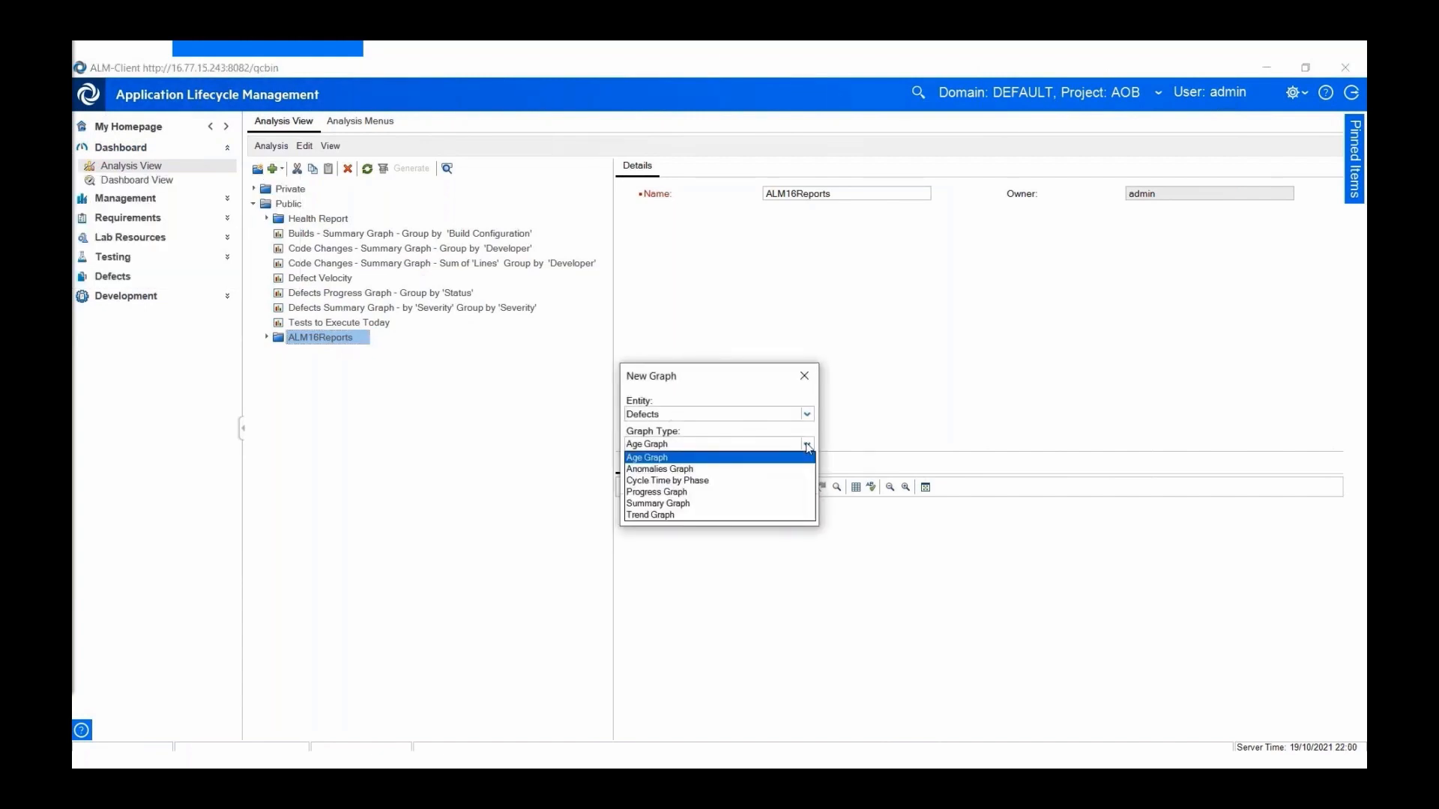
click(762, 484)
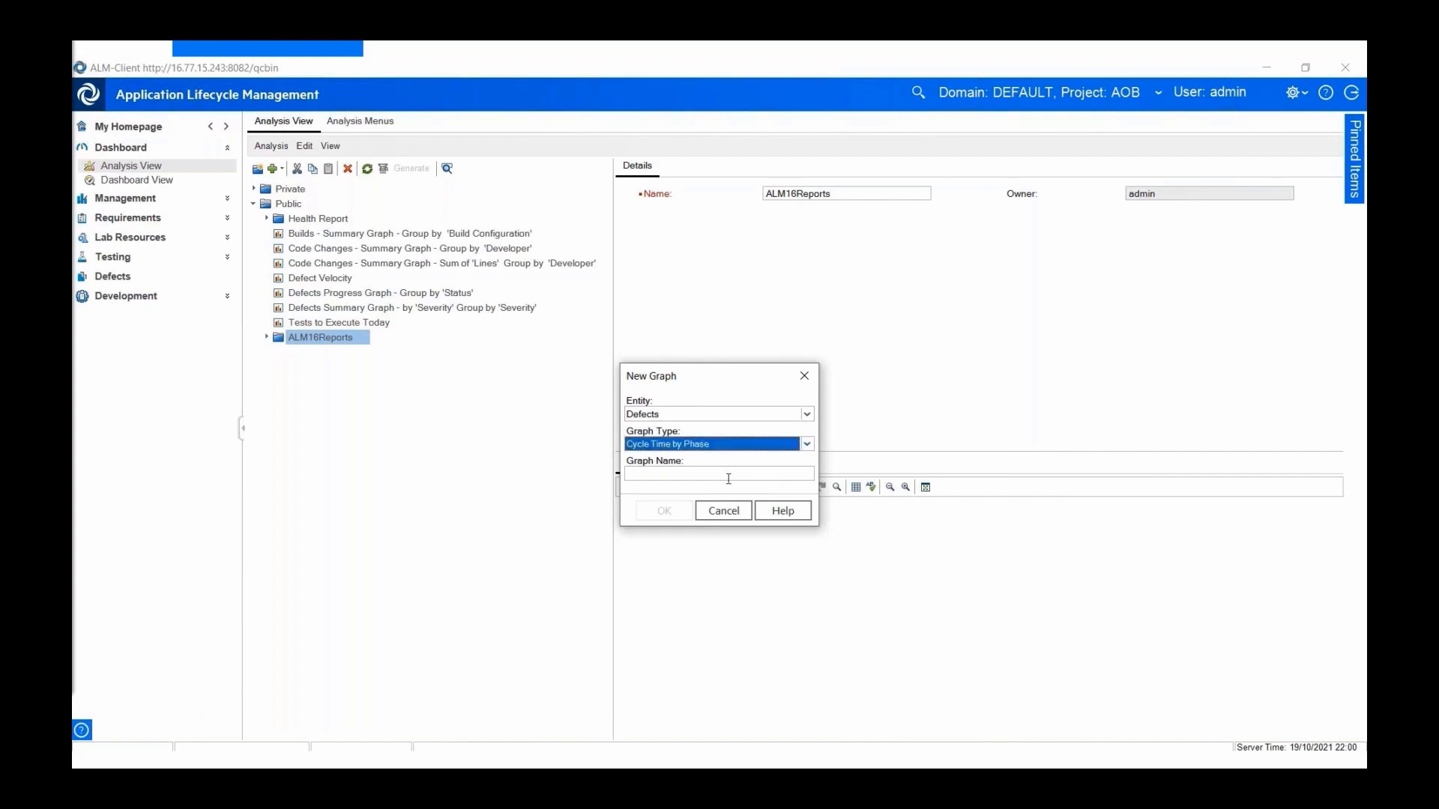
click(726, 475)
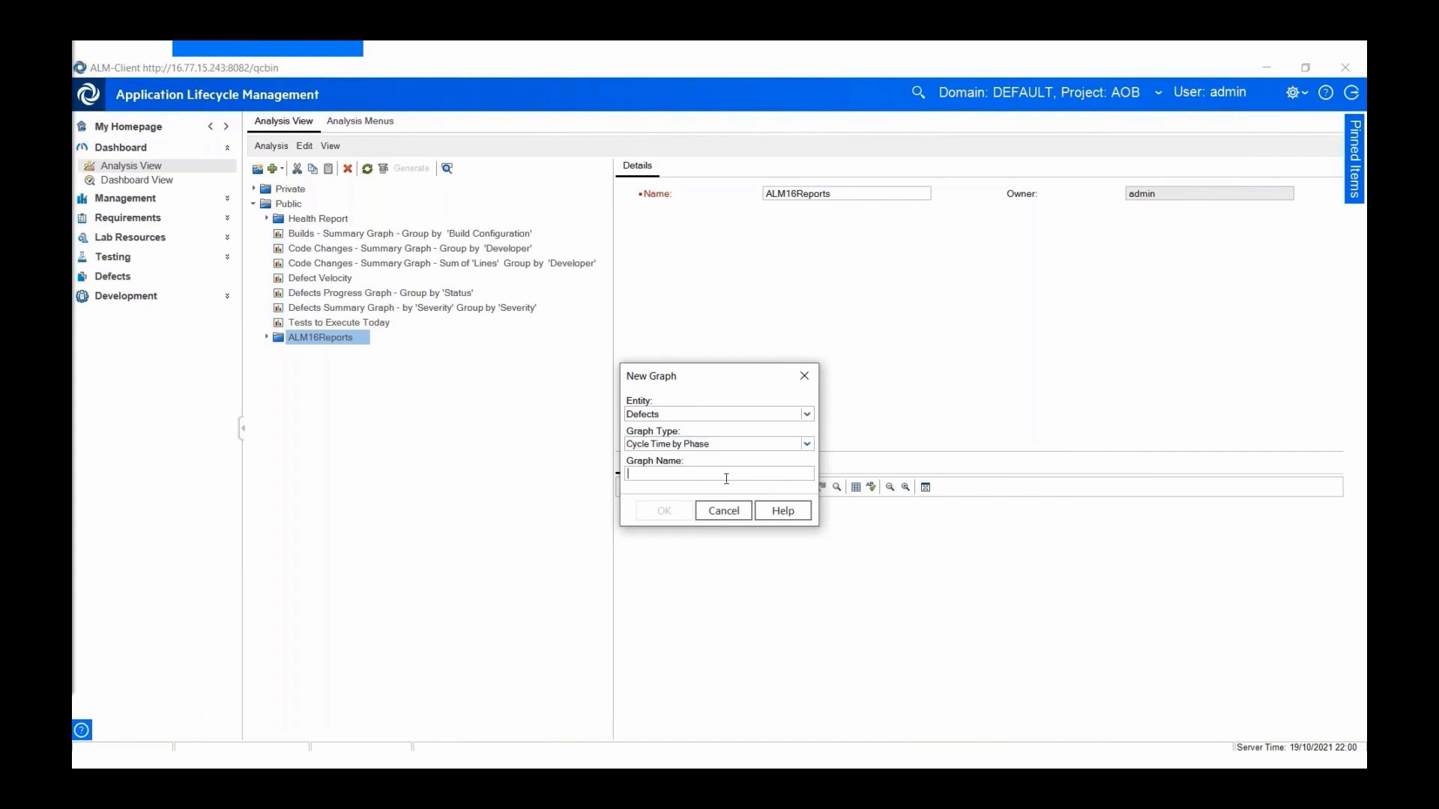
text(DefectCycleTime)
click(667, 510)
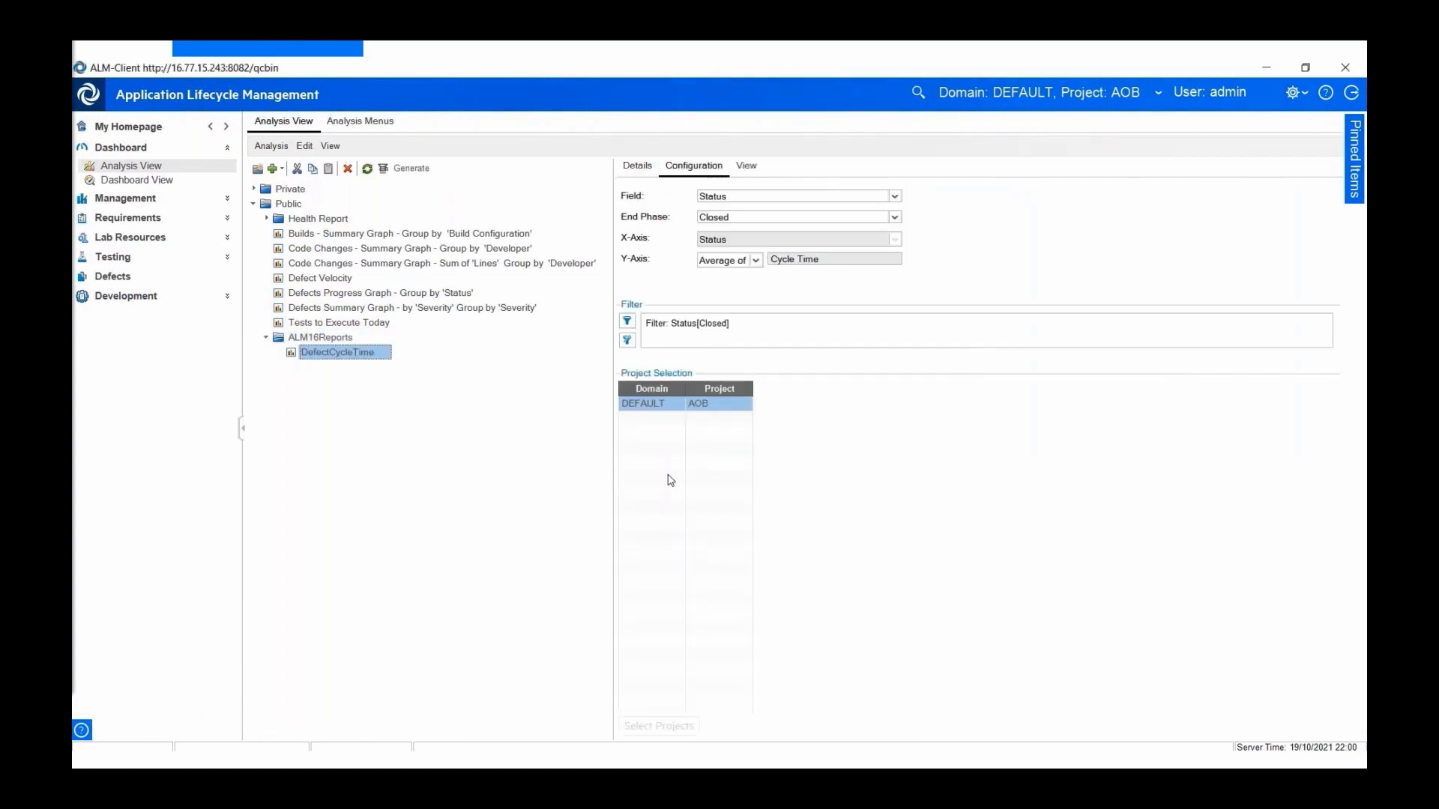
- View the DefectCycleTime chart (Fixed 271, New 92, Open 95, Rejected 171, Reopen 156) and reveal its extra actions
click(751, 166)
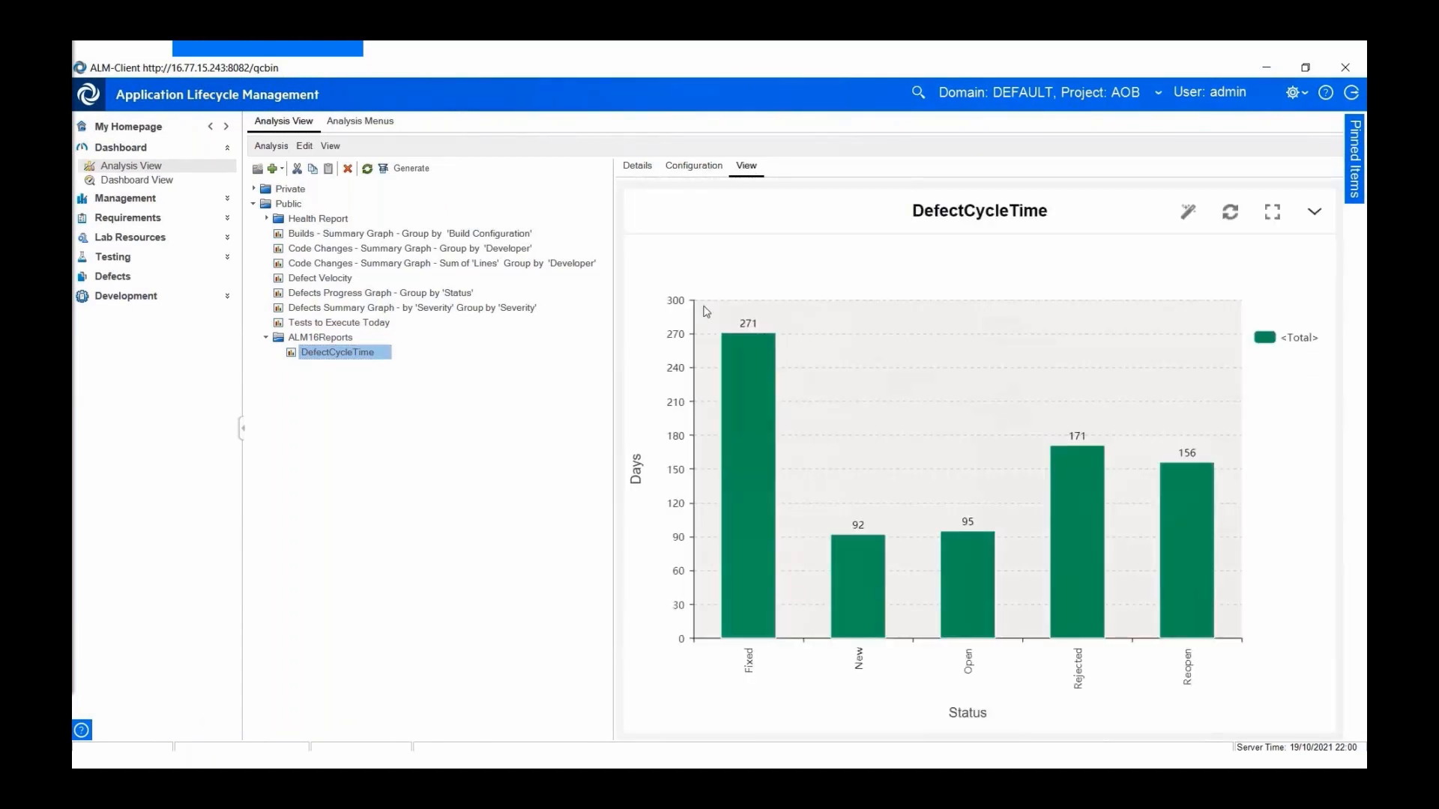
mouse_move(750, 517)
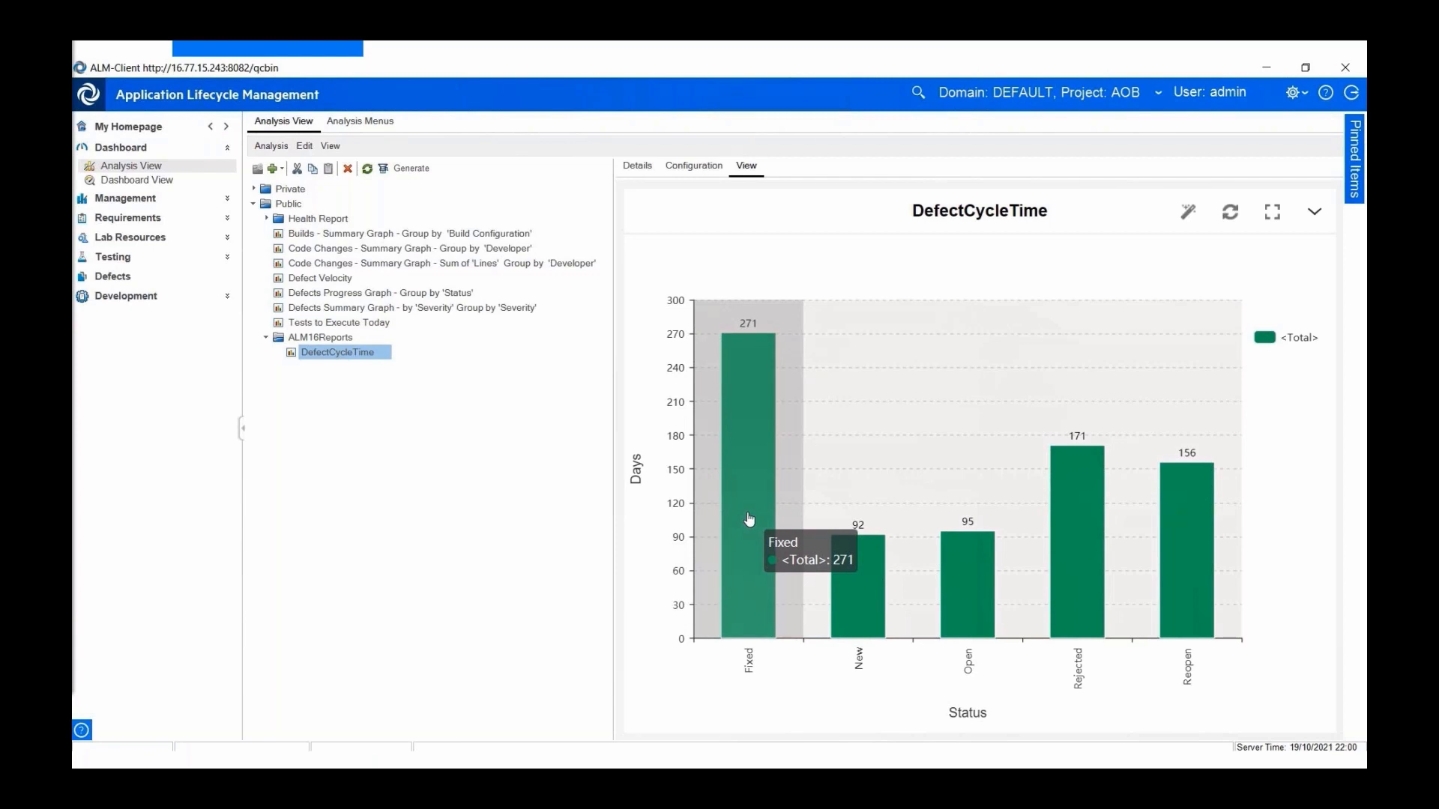
mouse_move(833, 578)
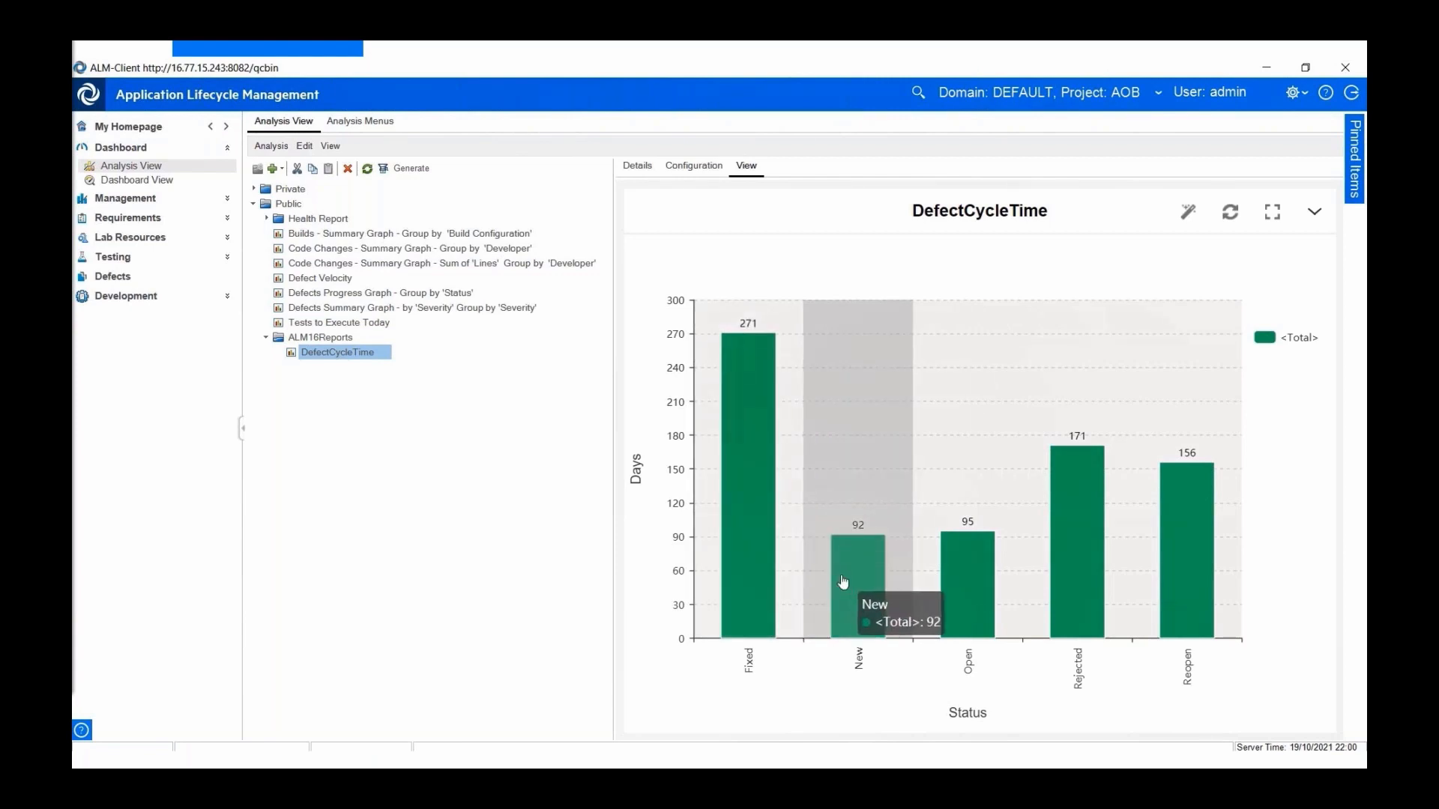
mouse_move(949, 589)
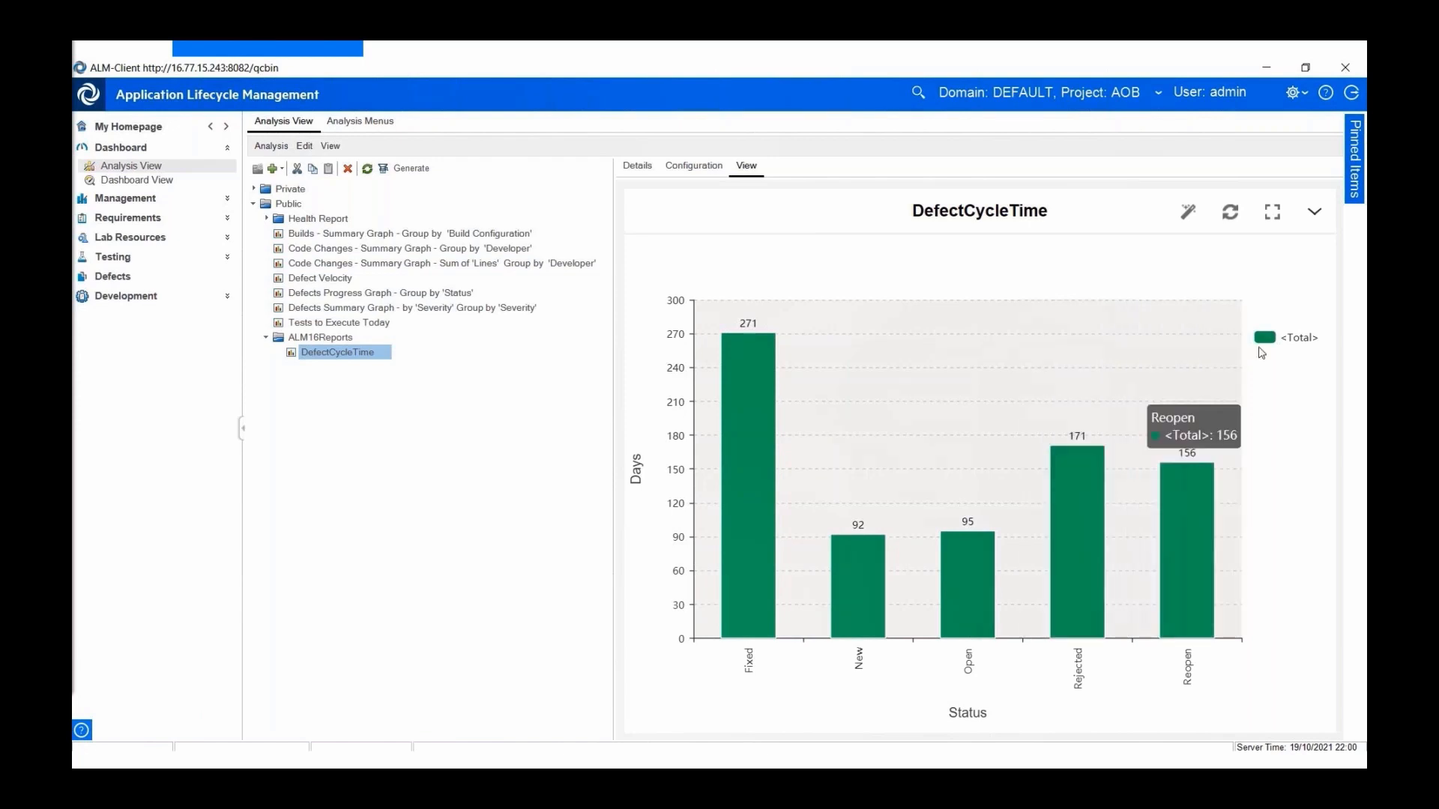
click(1315, 215)
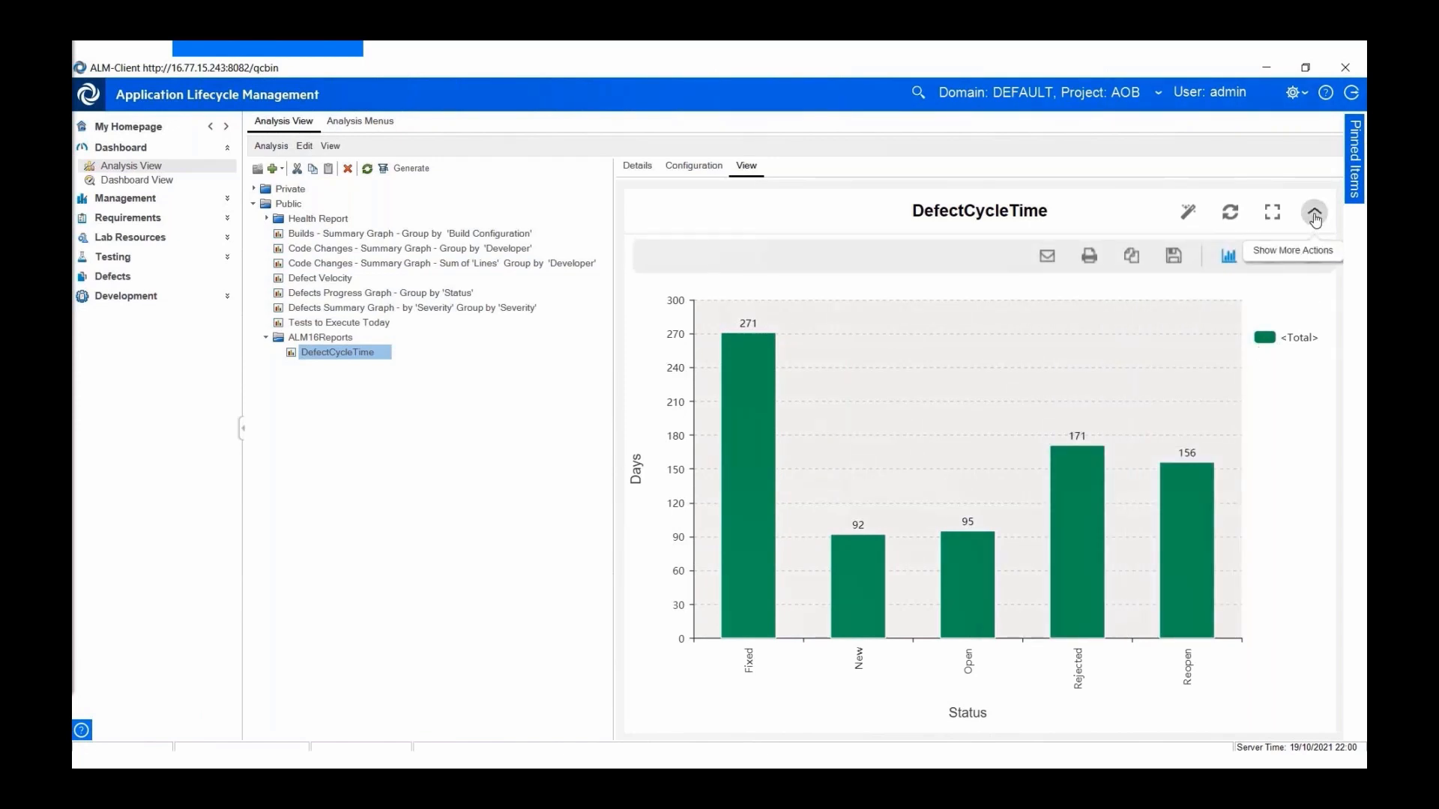
- Sort the DefectCycleTime bars by value in descending order via graph appearance settings
click(1190, 212)
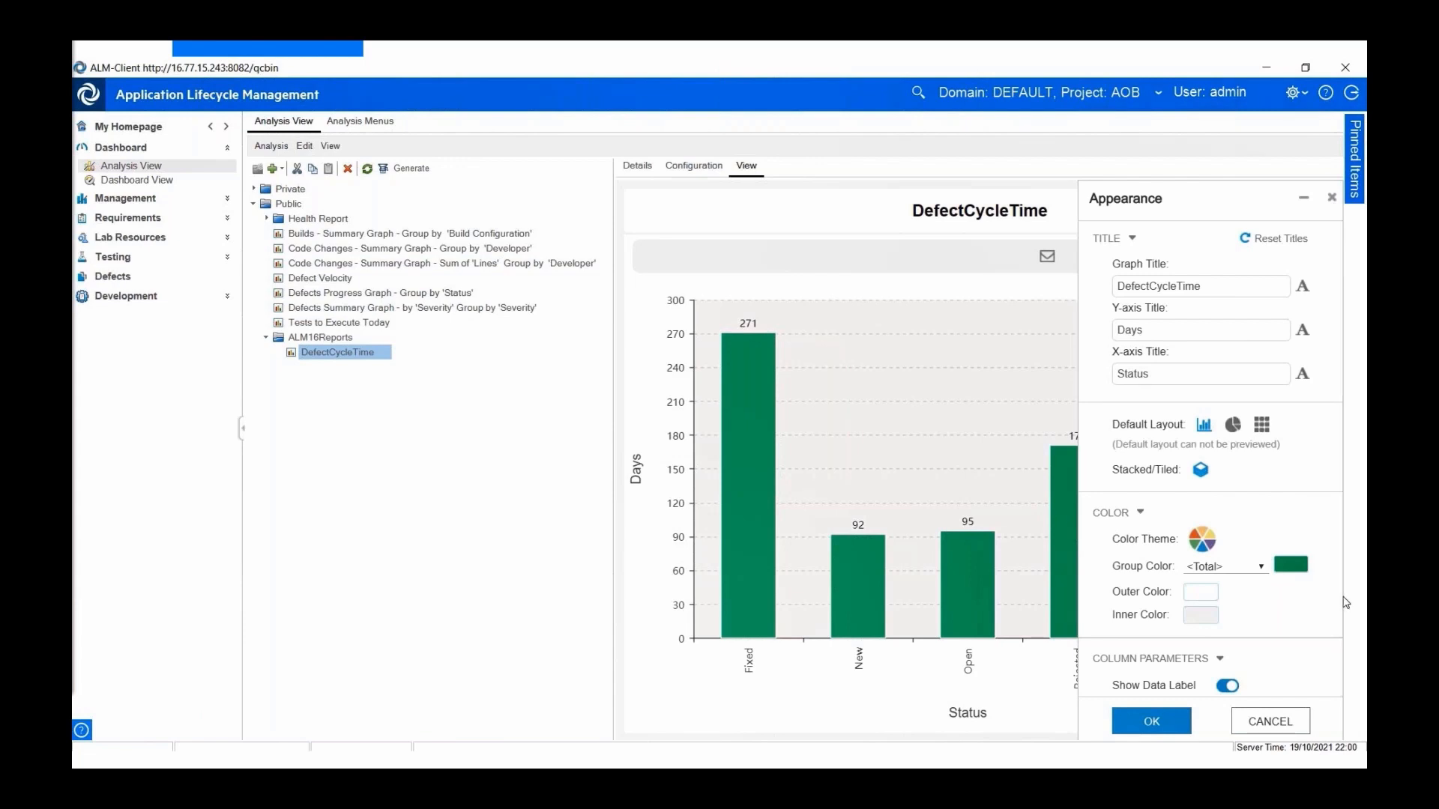
scroll(1346, 603, down, 3)
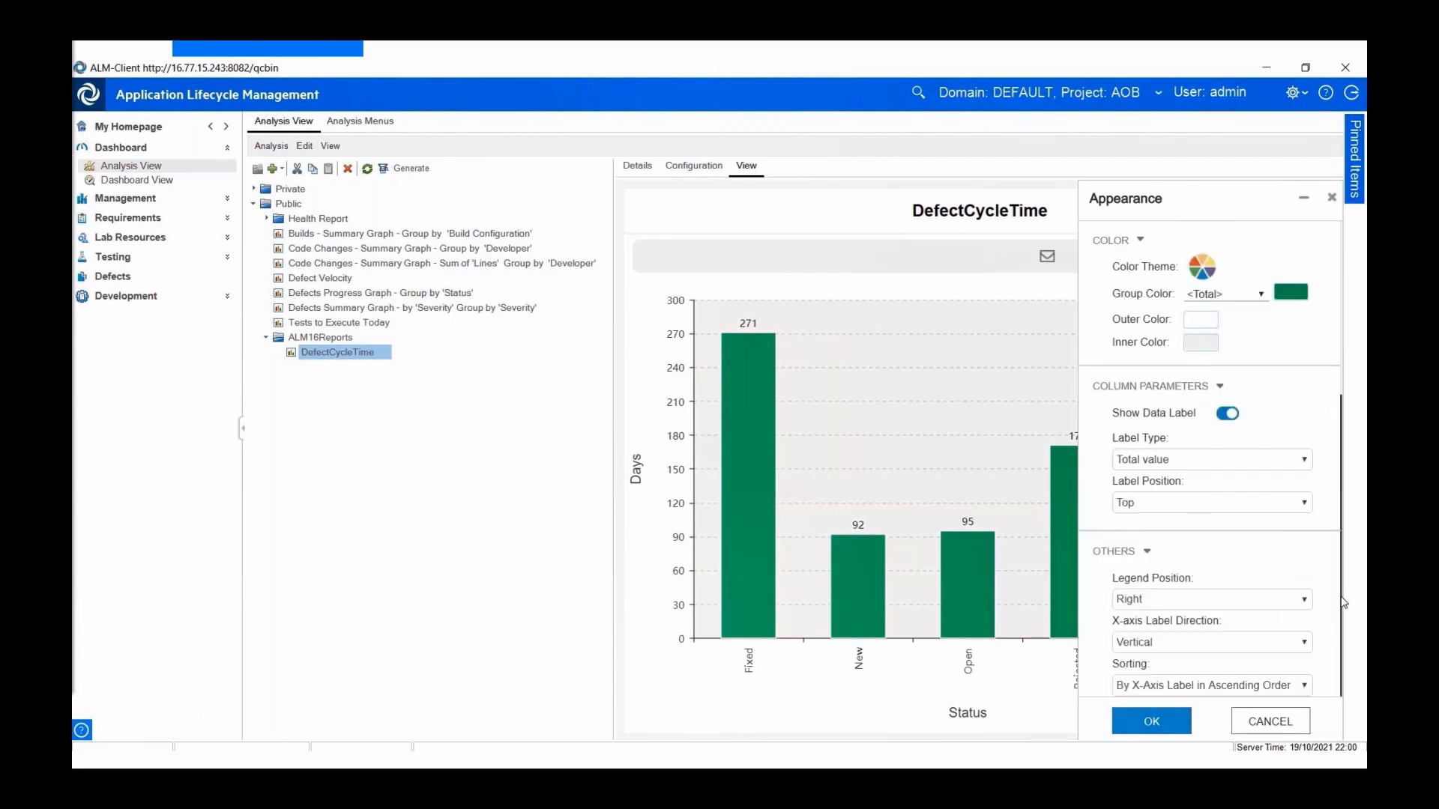
click(1307, 686)
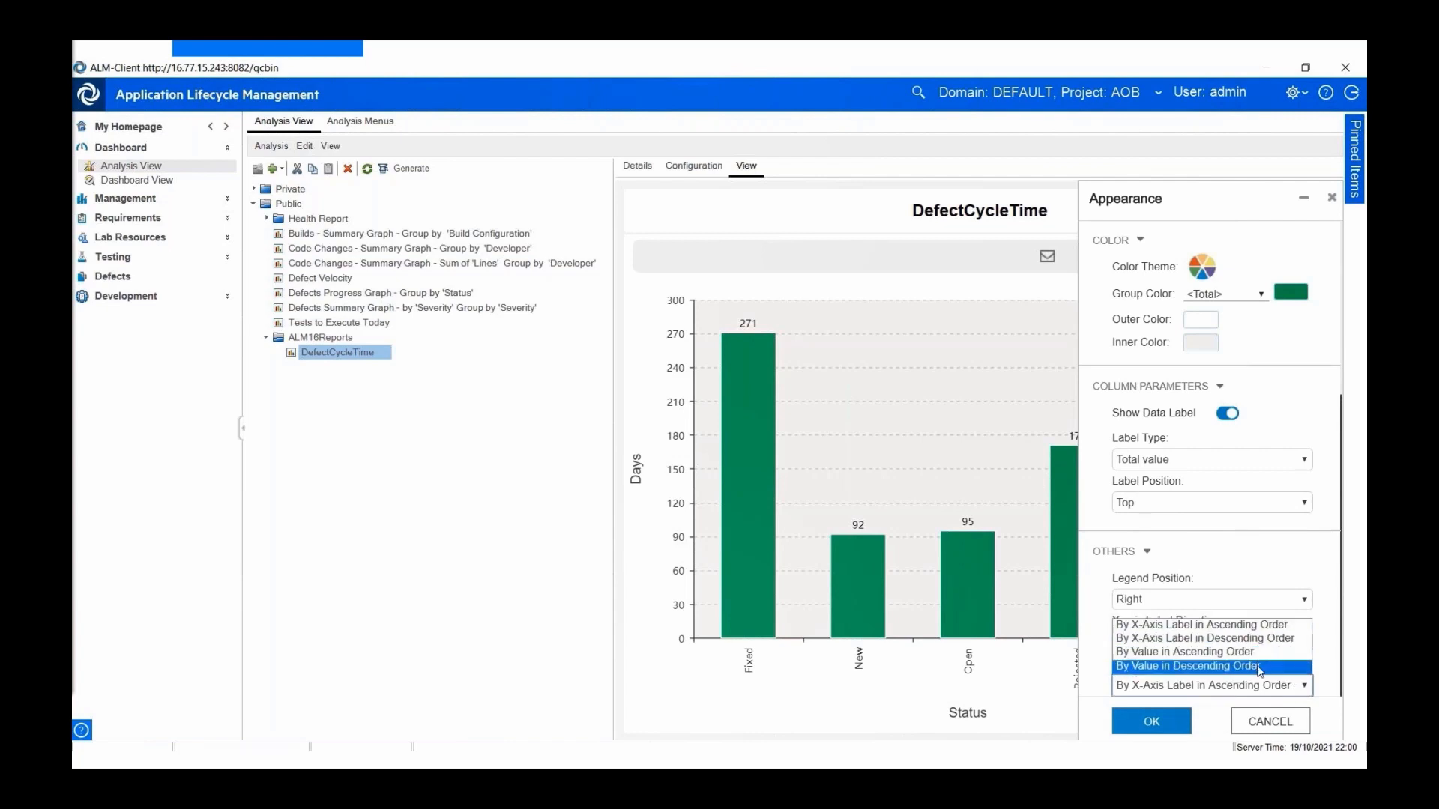
click(1260, 667)
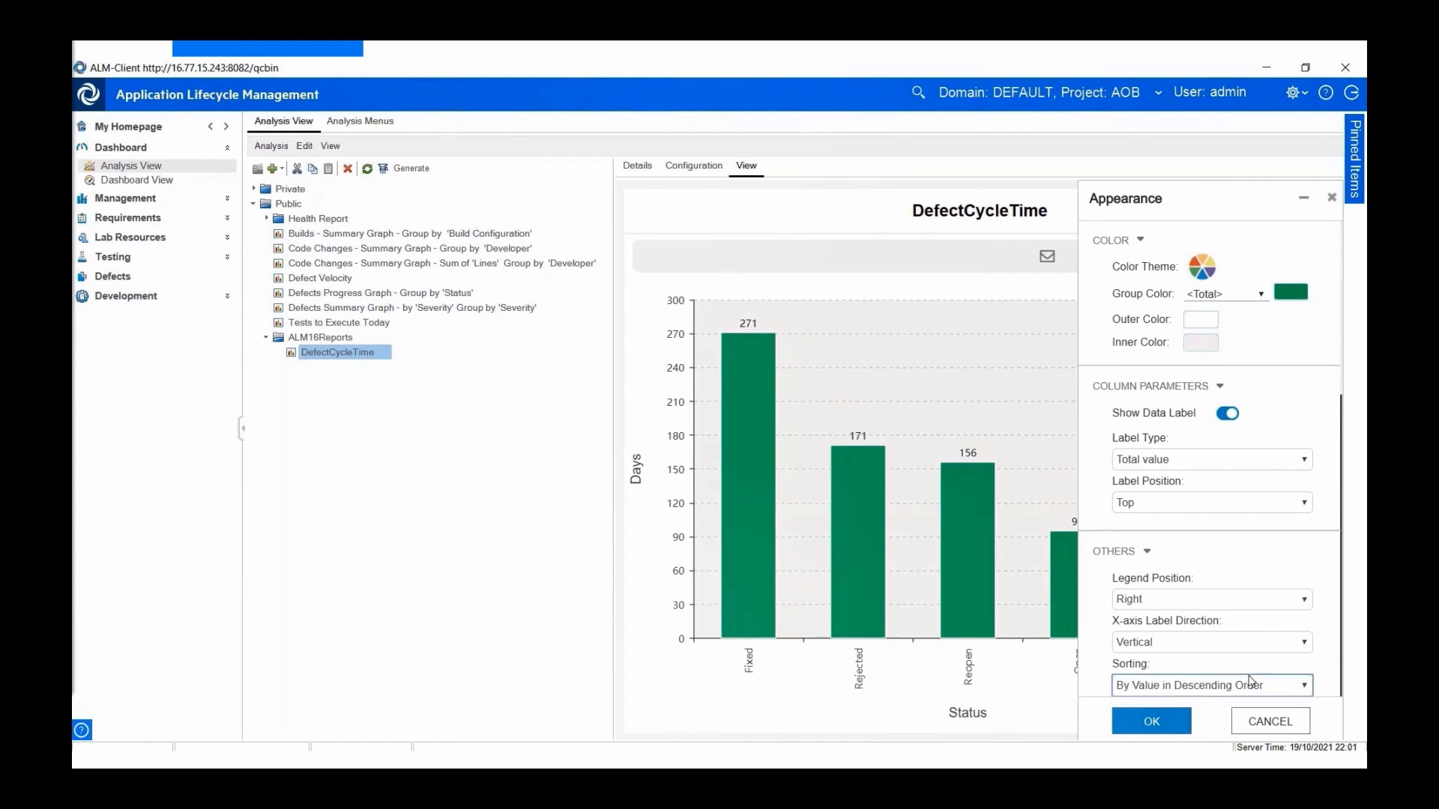
click(1183, 730)
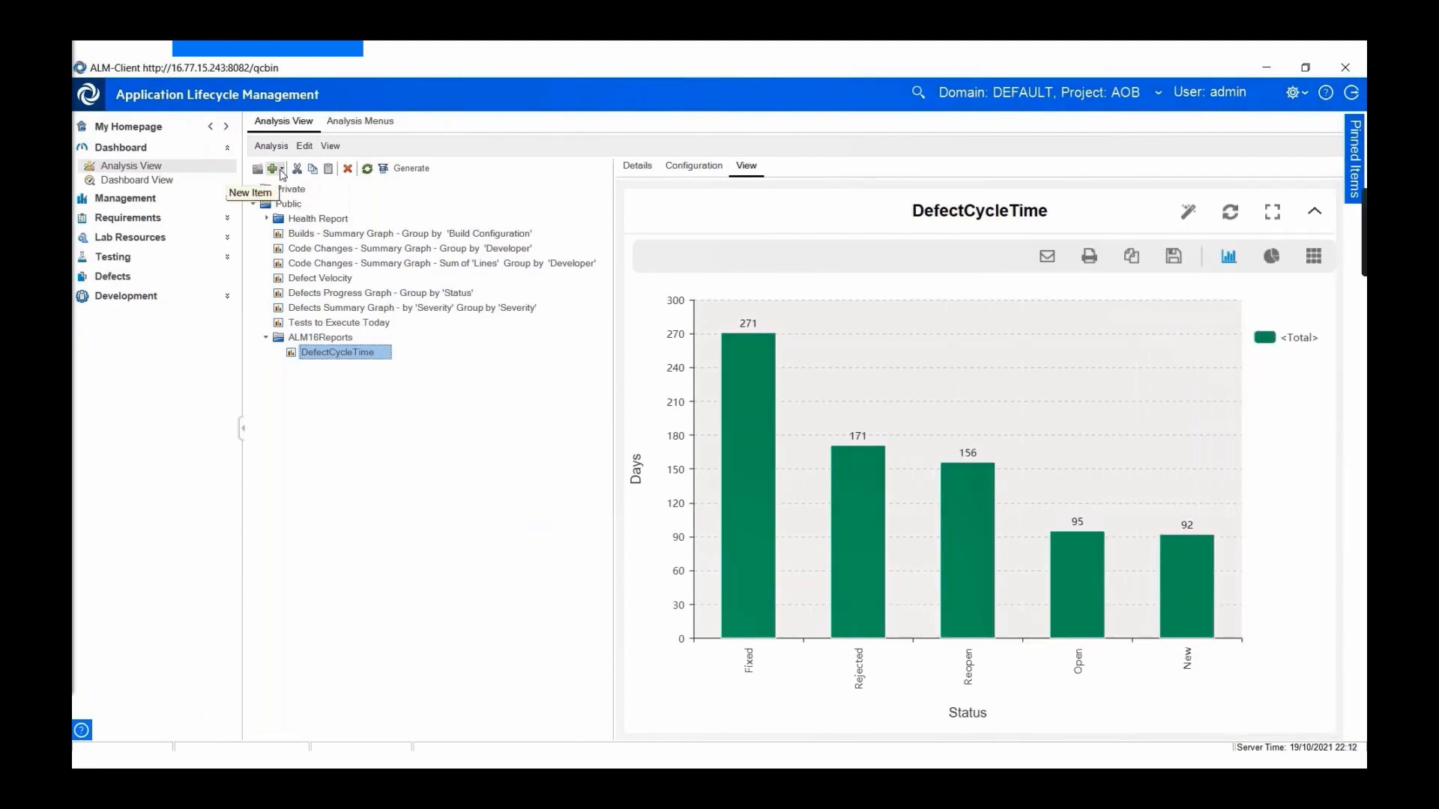
- Create a Defects Anomalies Graph named Defect_Anomalies in ALM16Reports
click(275, 168)
click(120, 232)
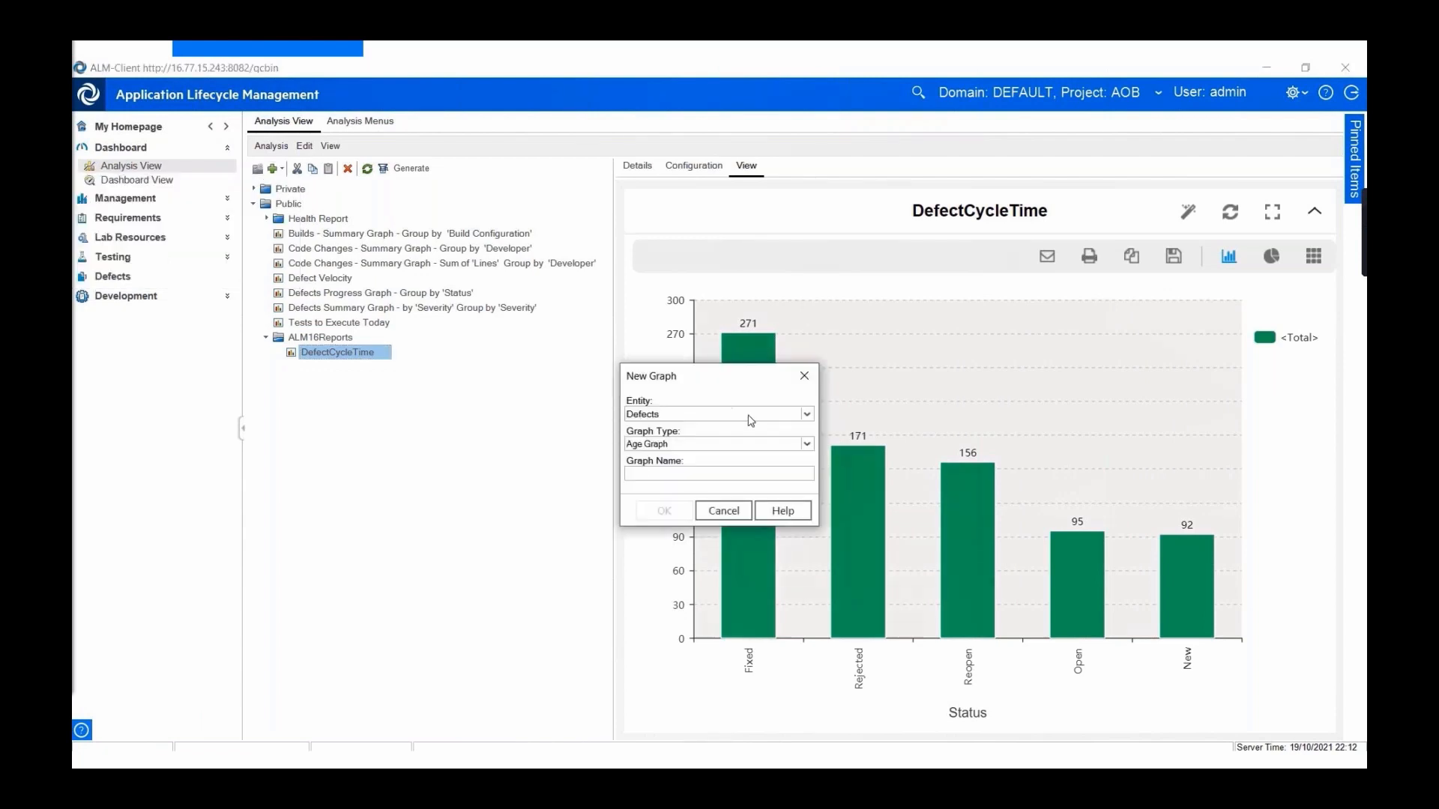
click(807, 443)
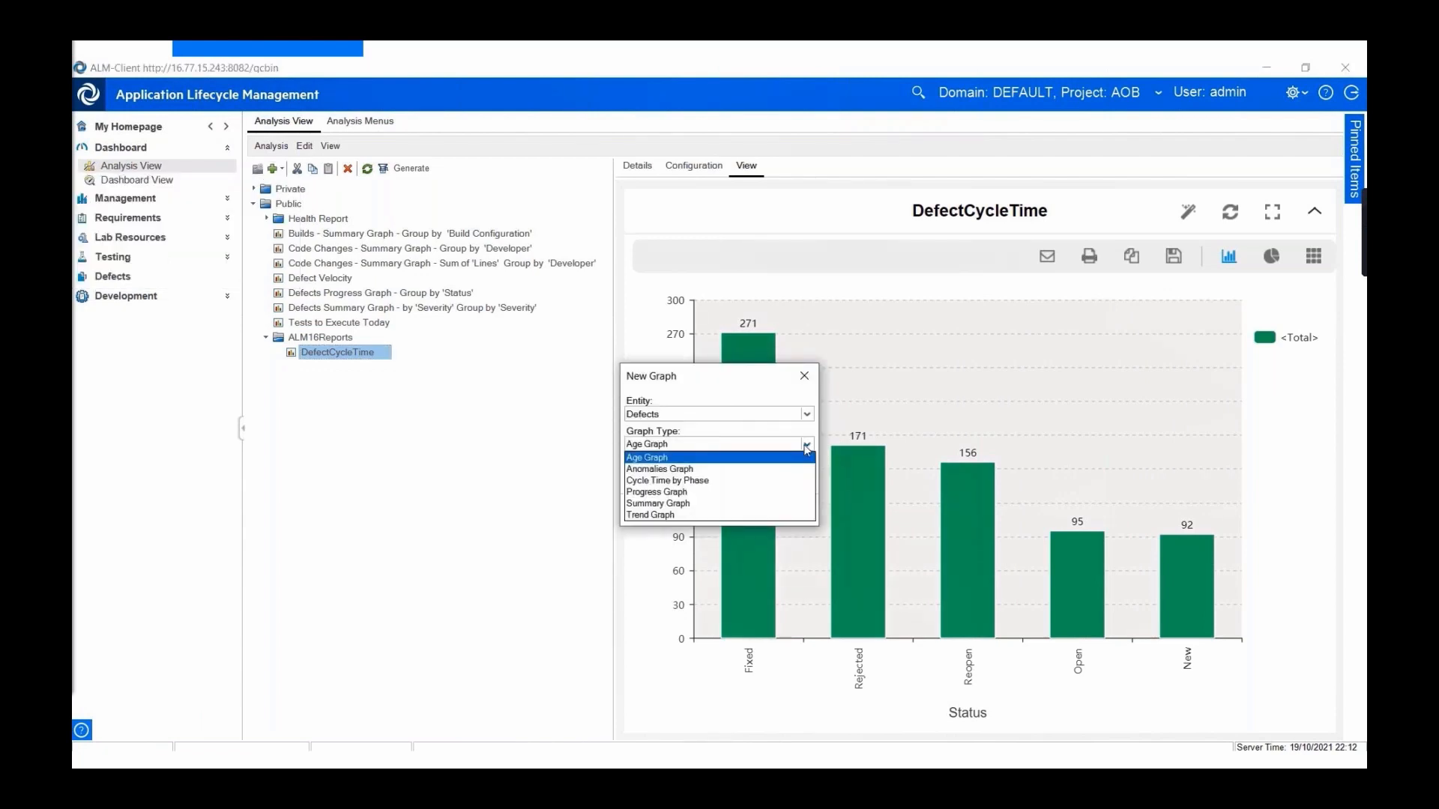
click(695, 469)
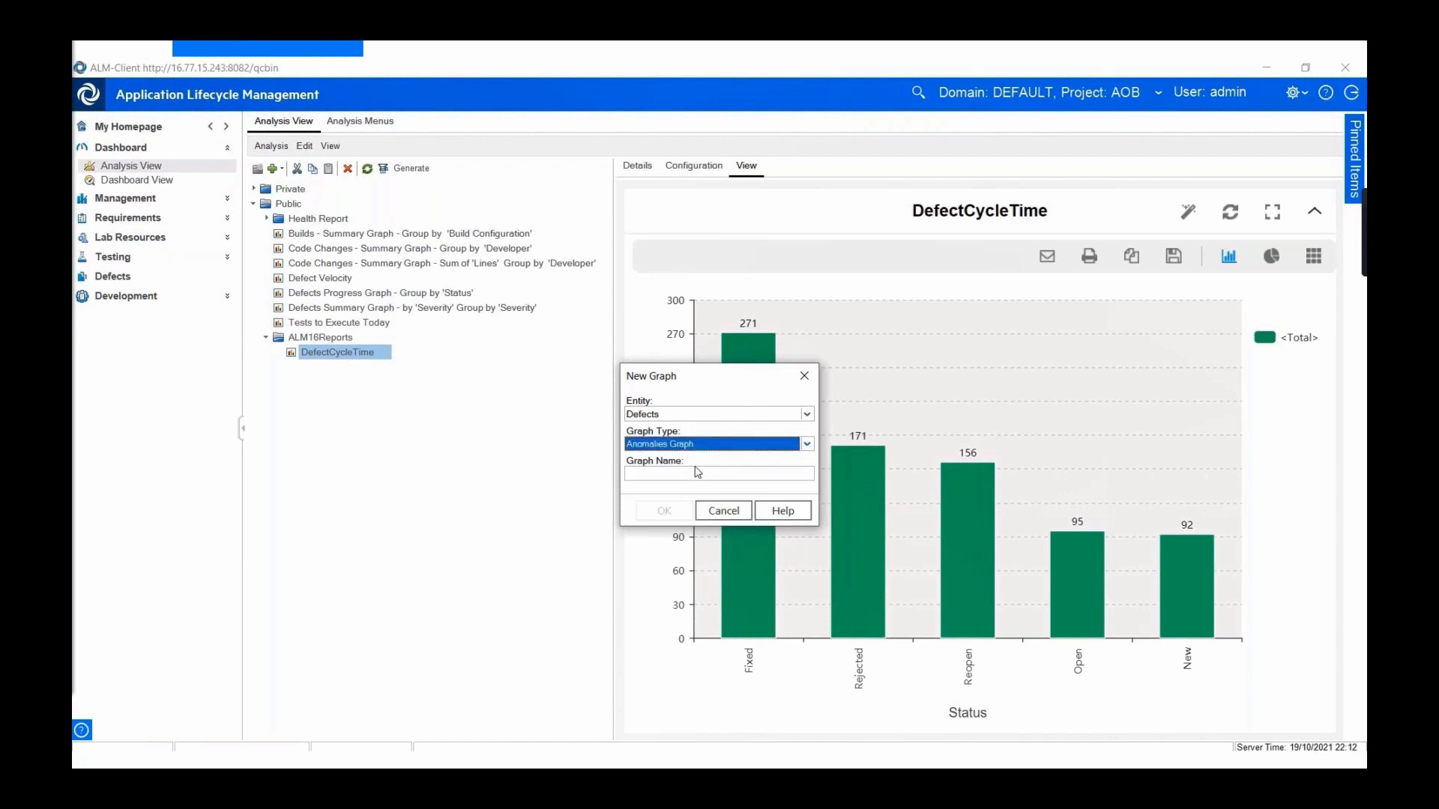
click(694, 472)
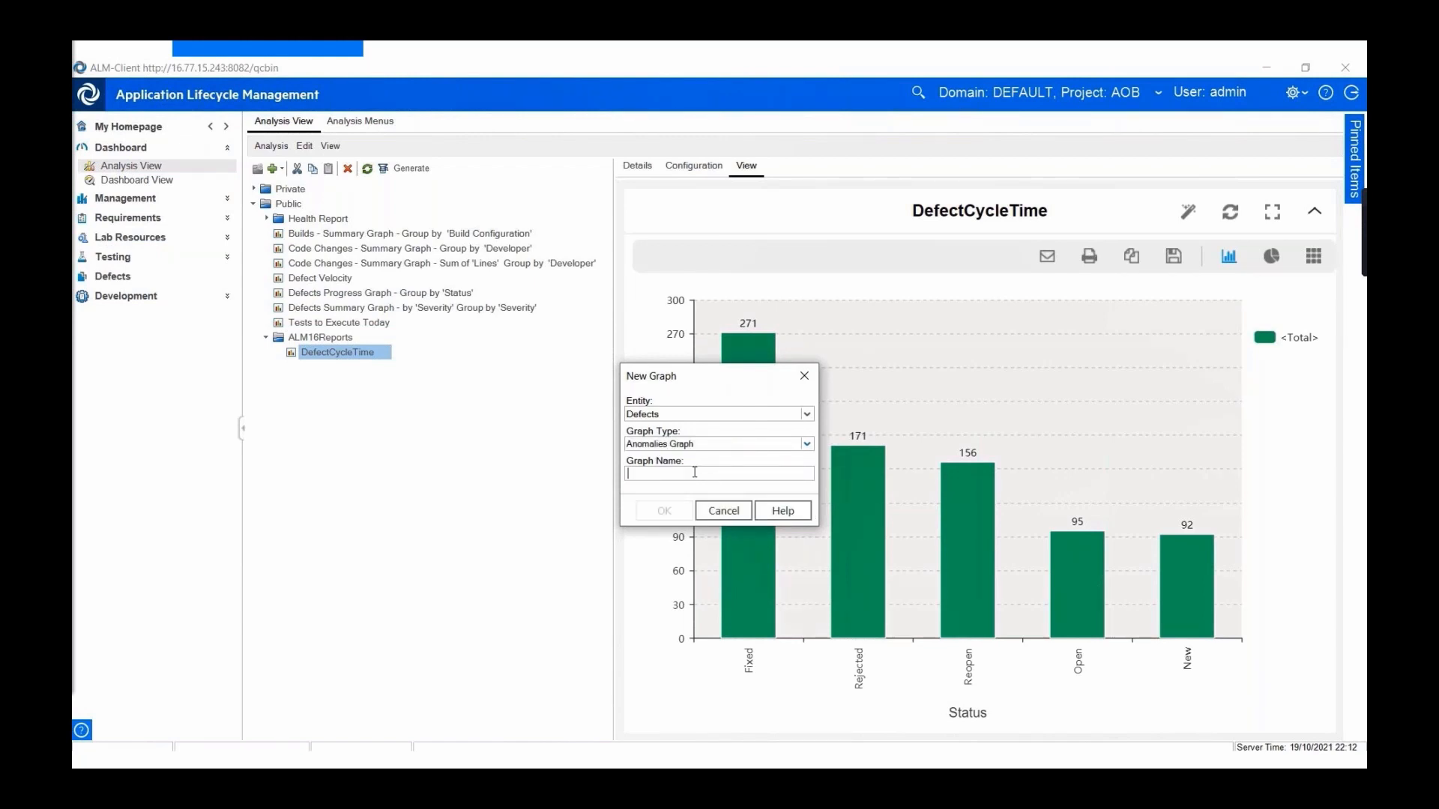
text(Defect_Anomalies)
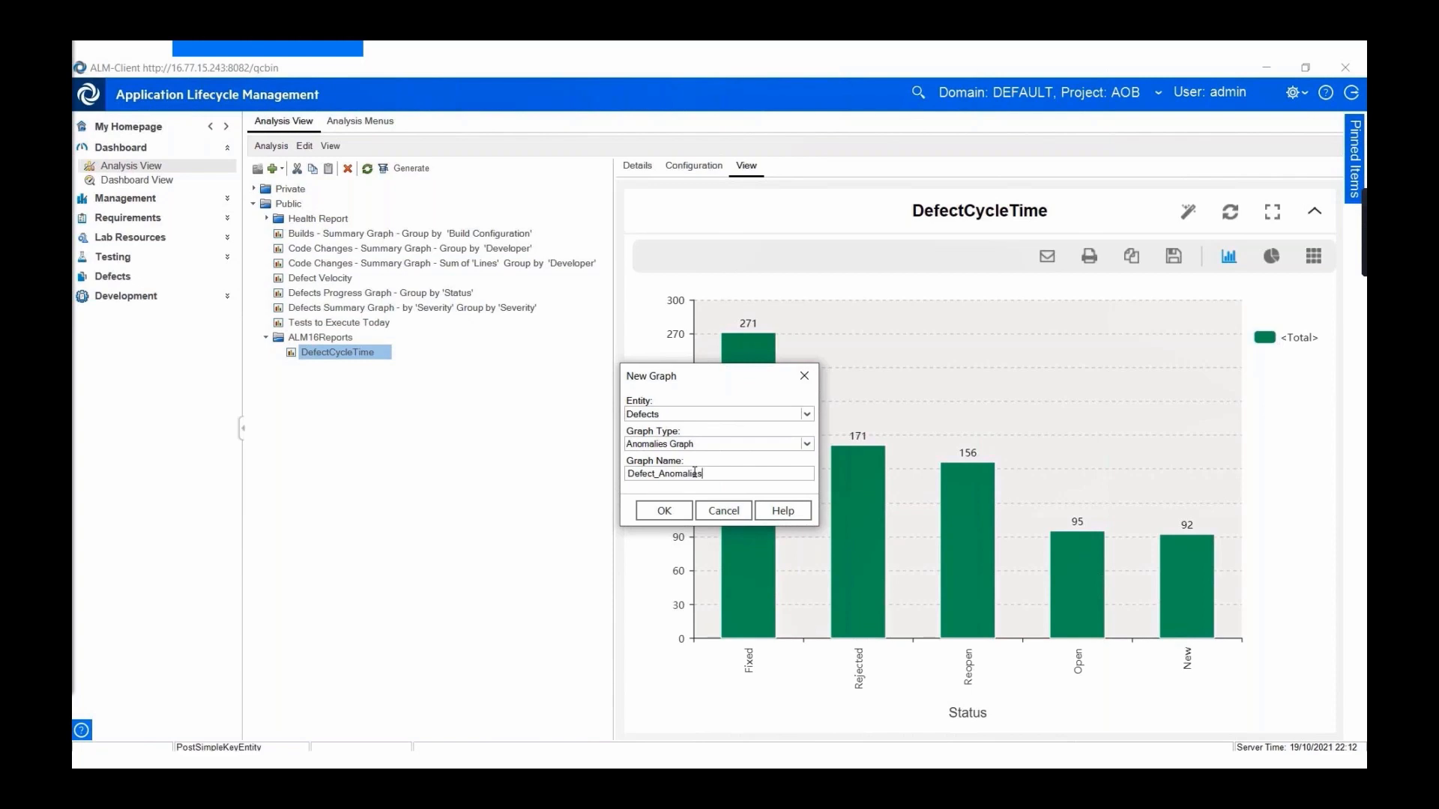
key(Return)
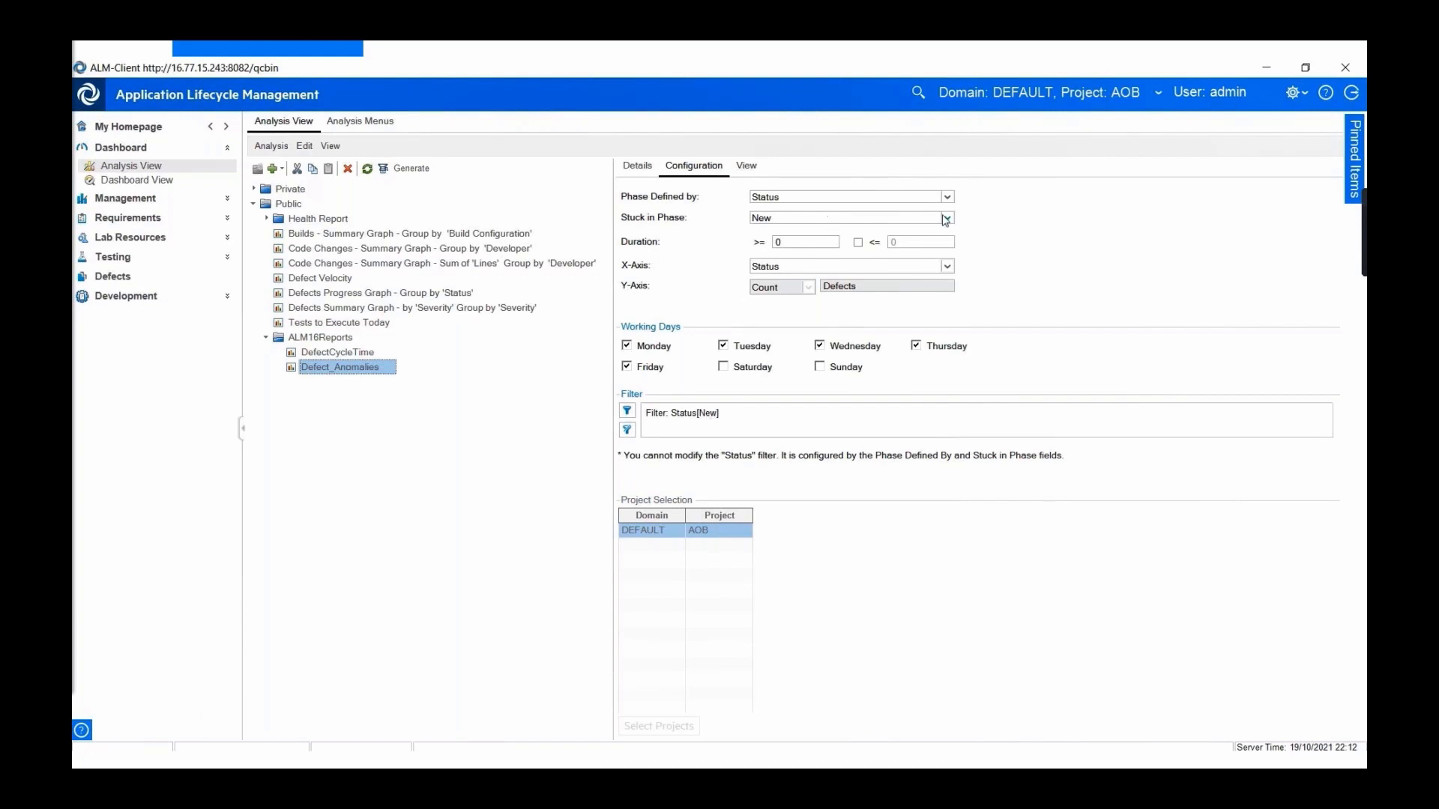
- Set the Defect_Anomalies minimum duration to 30
click(793, 242)
key(BackSpace)
text(30)
- View the Defect_Anomalies chart and drill into the 307 defects in New, then close the results
click(746, 168)
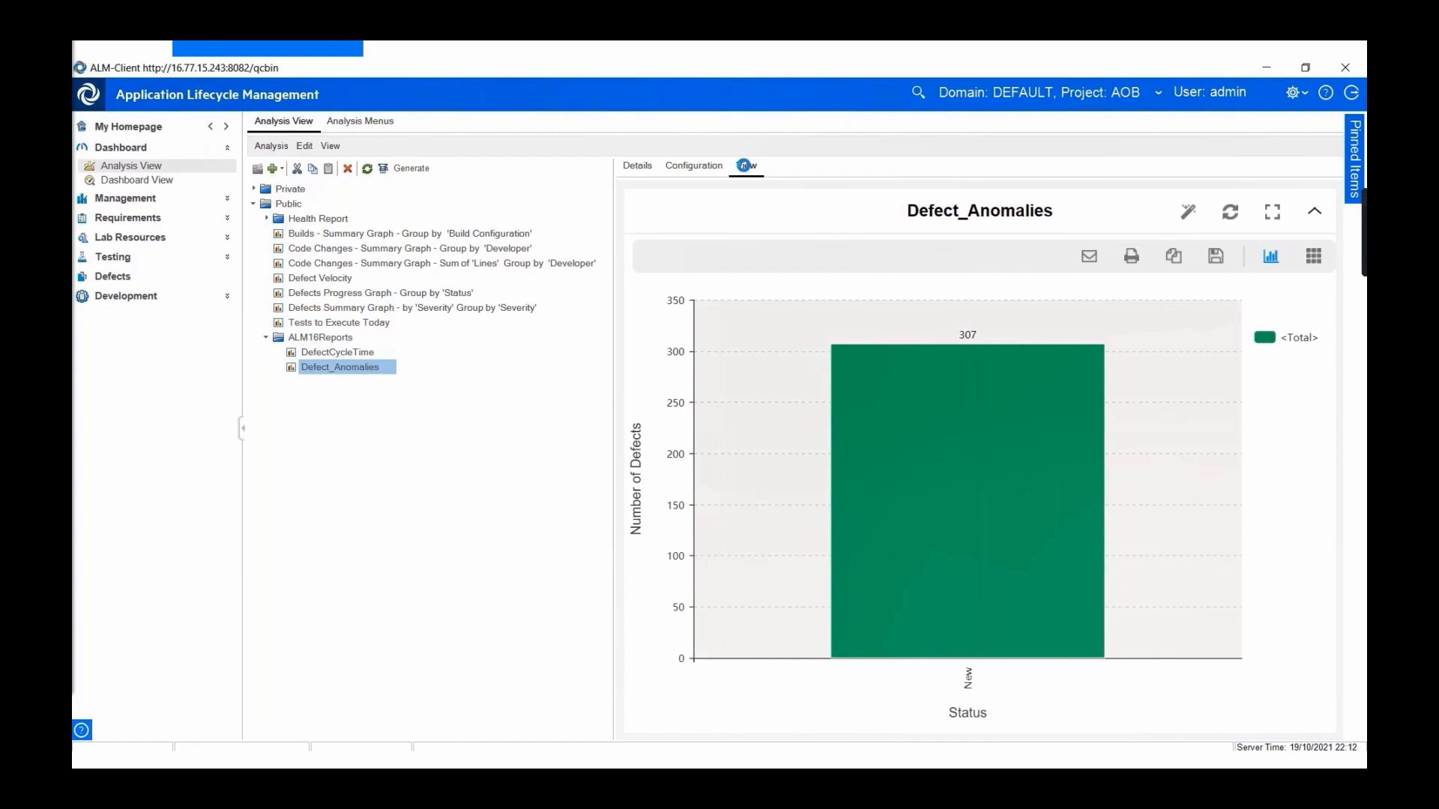
mouse_move(876, 321)
mouse_move(880, 379)
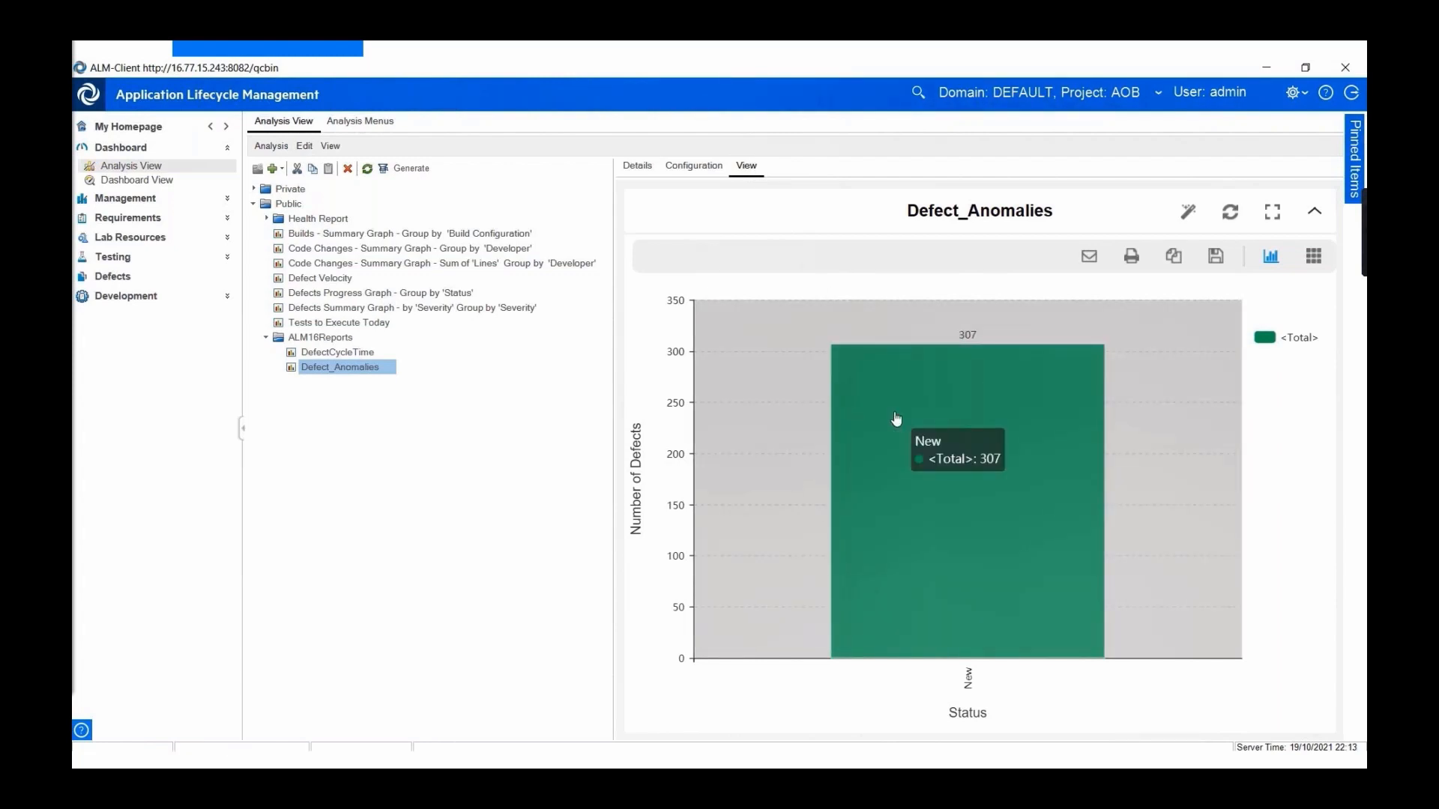
click(897, 419)
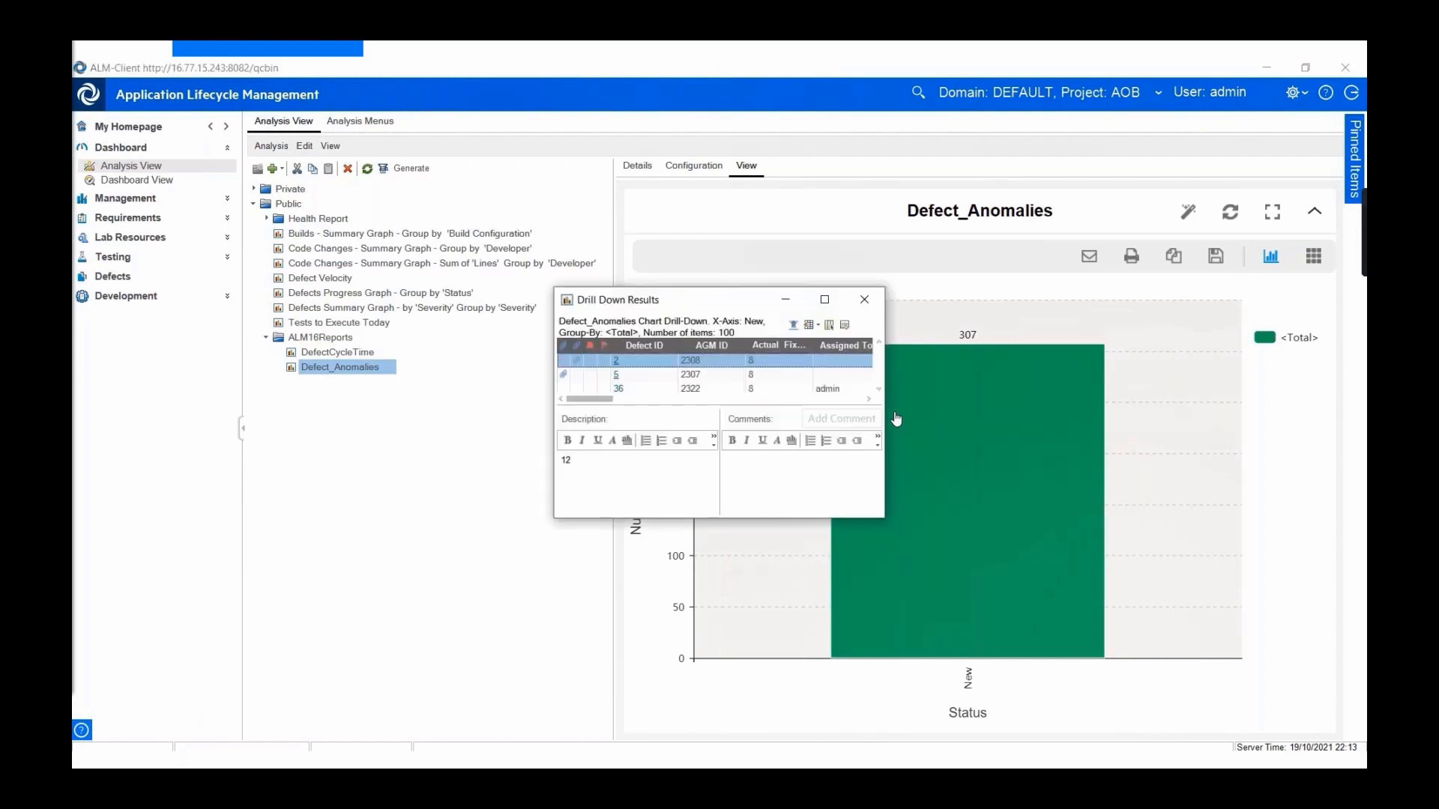
scroll(881, 390, down, 10)
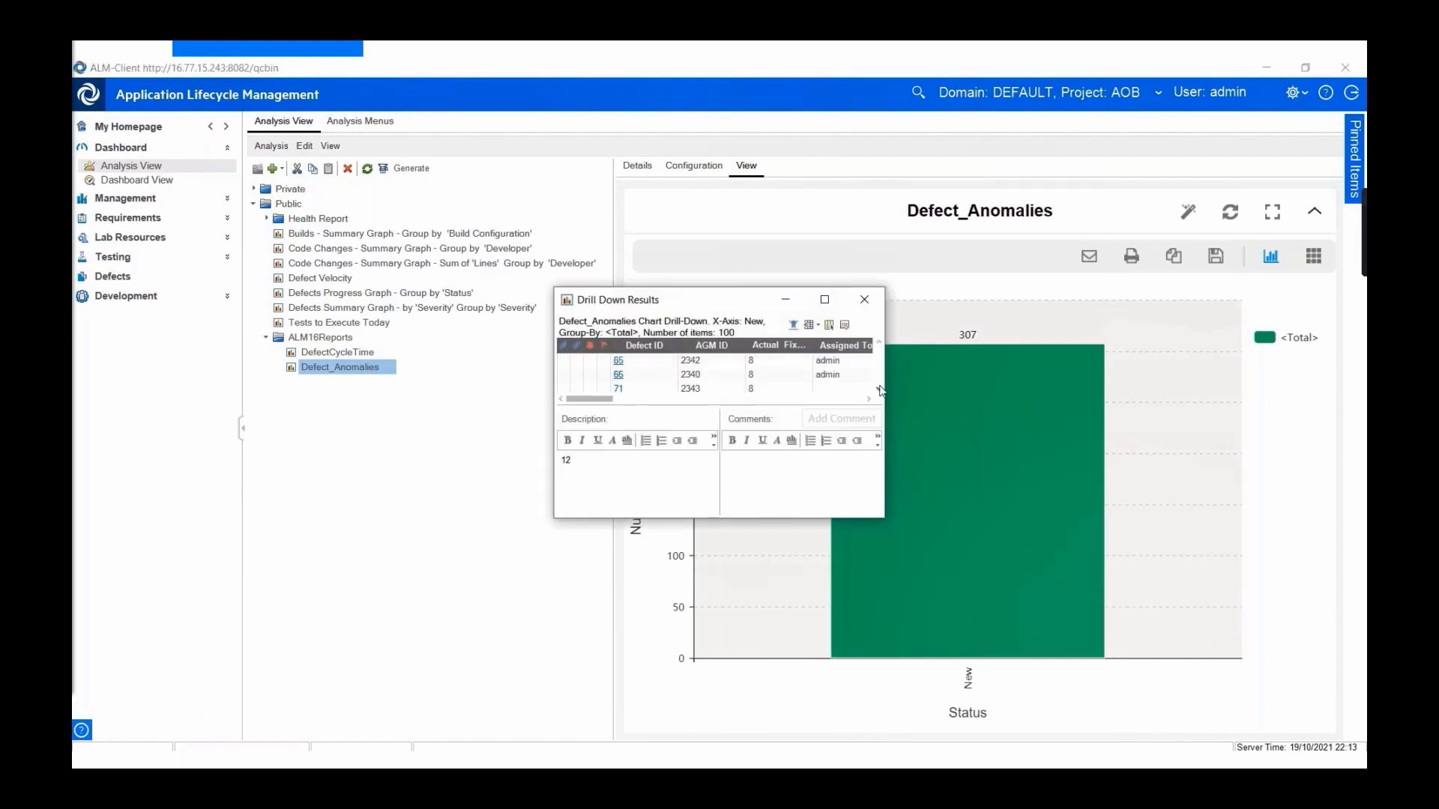
scroll(880, 390, down, 3)
click(864, 299)
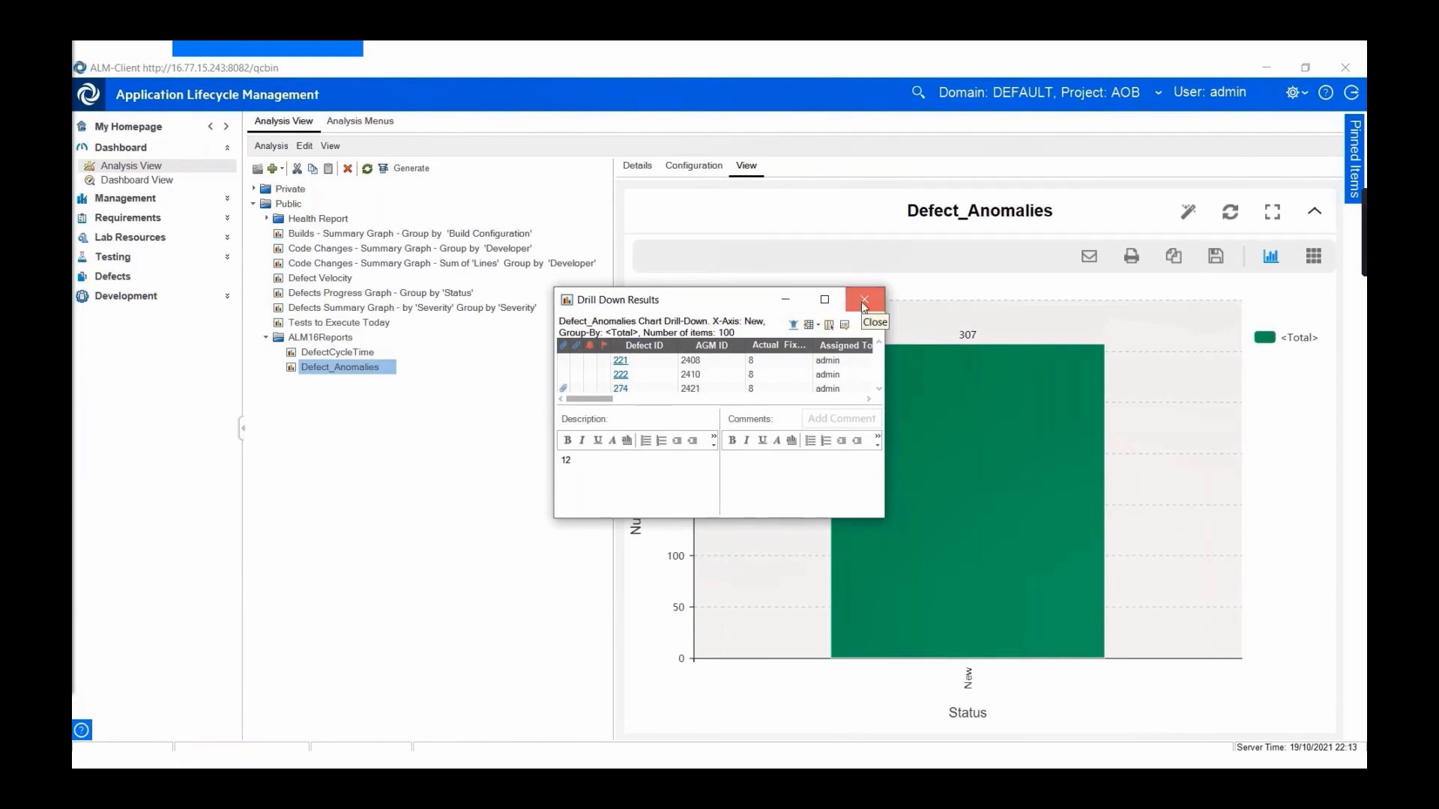
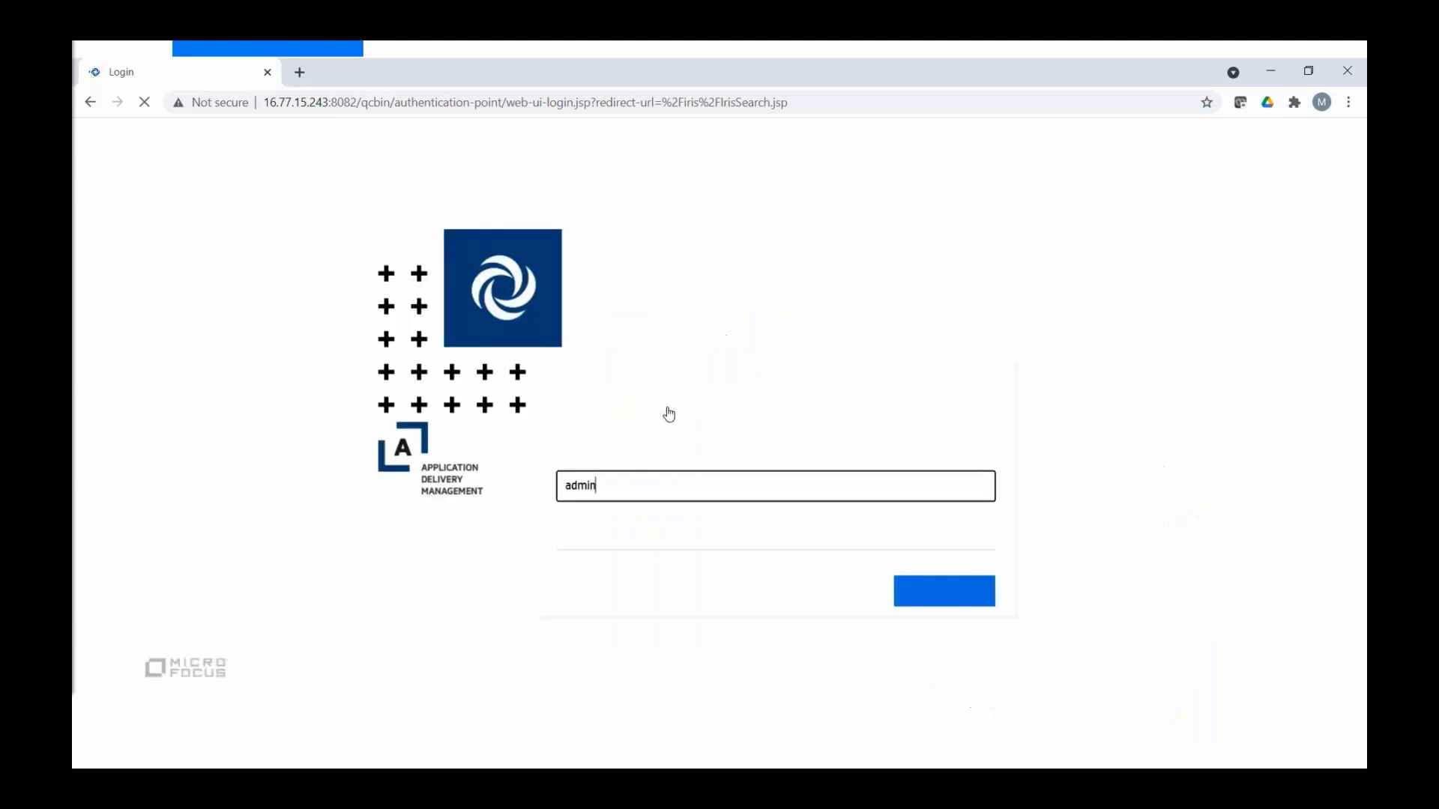
- Fill in the saved password from Chrome's dropdown and authenticate to Quality Insight
click(663, 534)
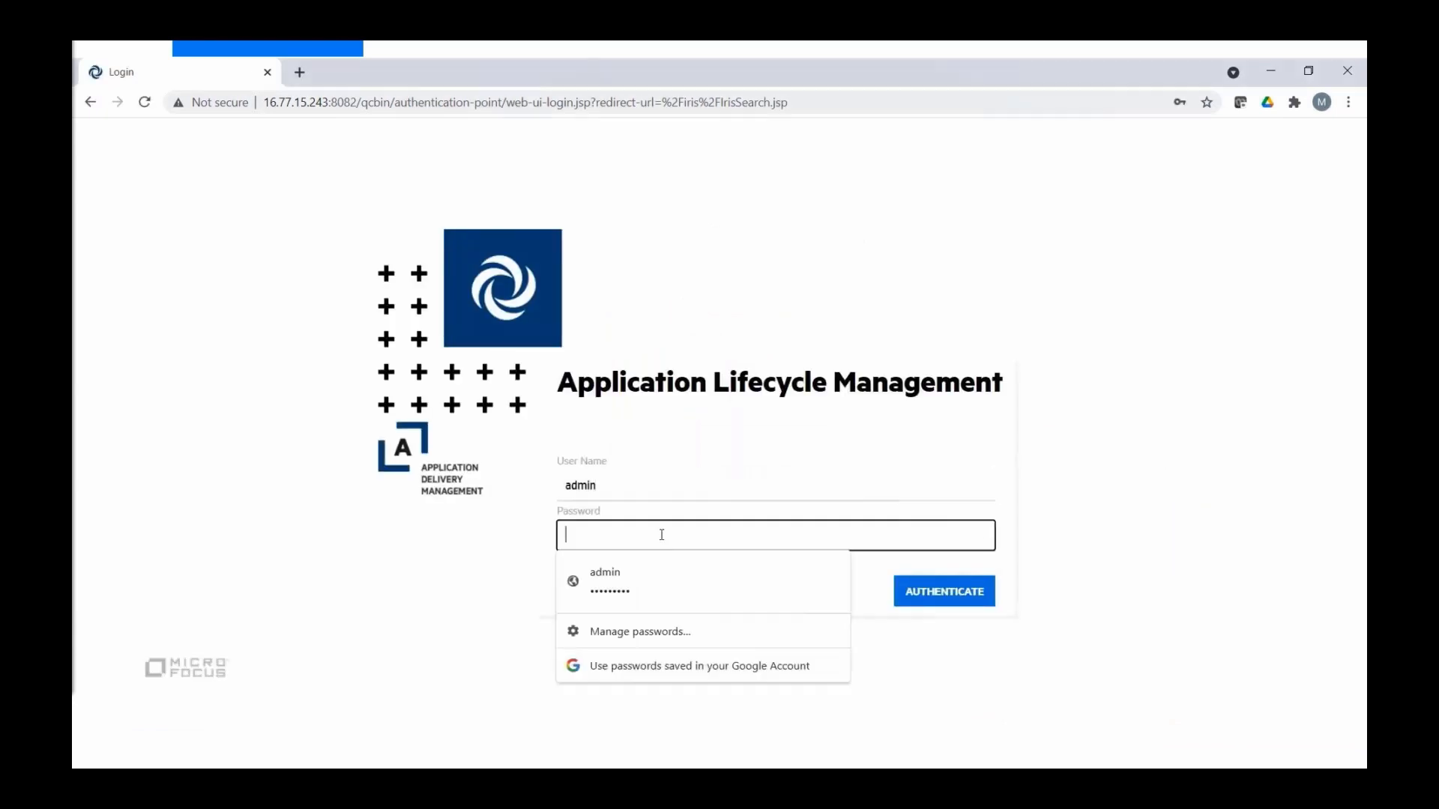
click(634, 582)
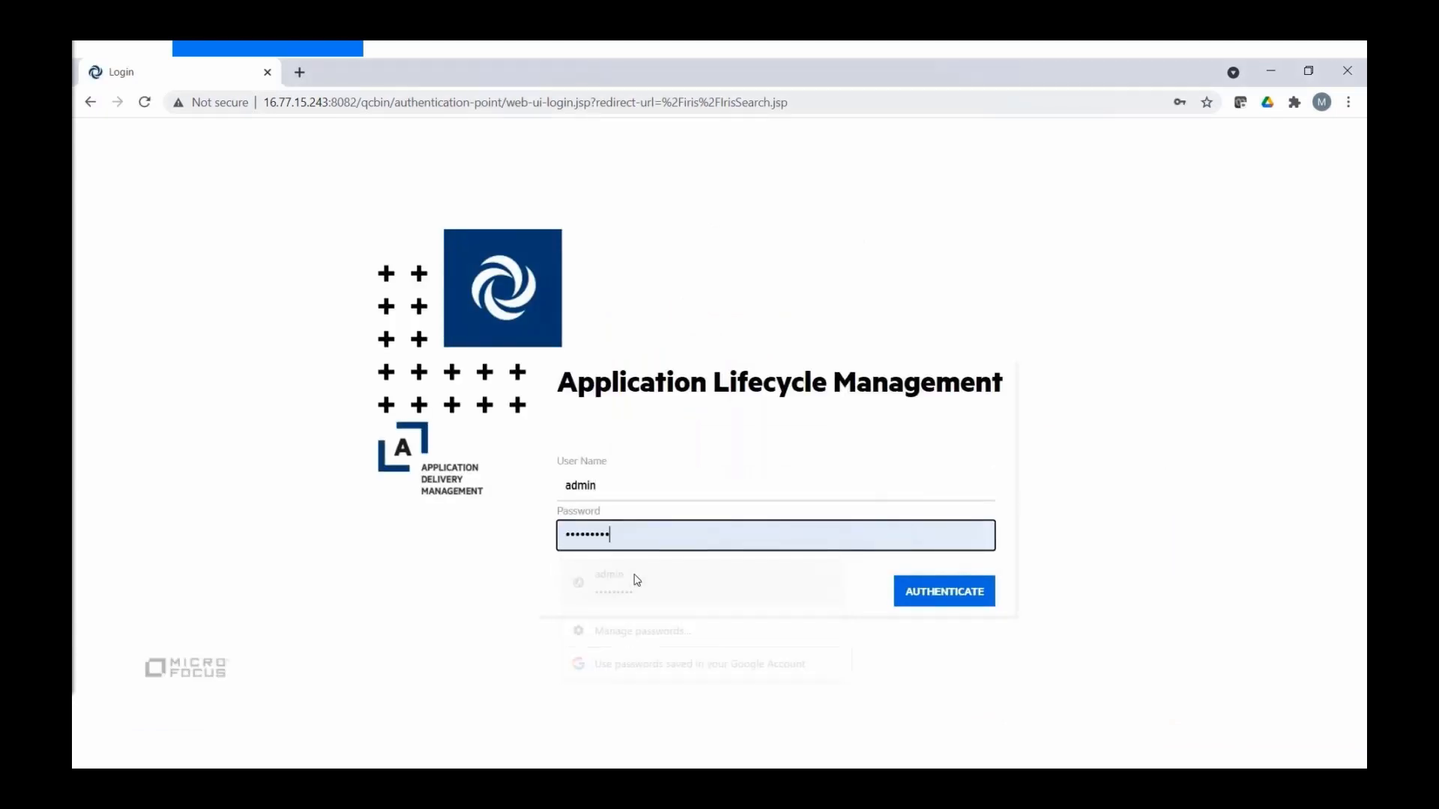
click(913, 597)
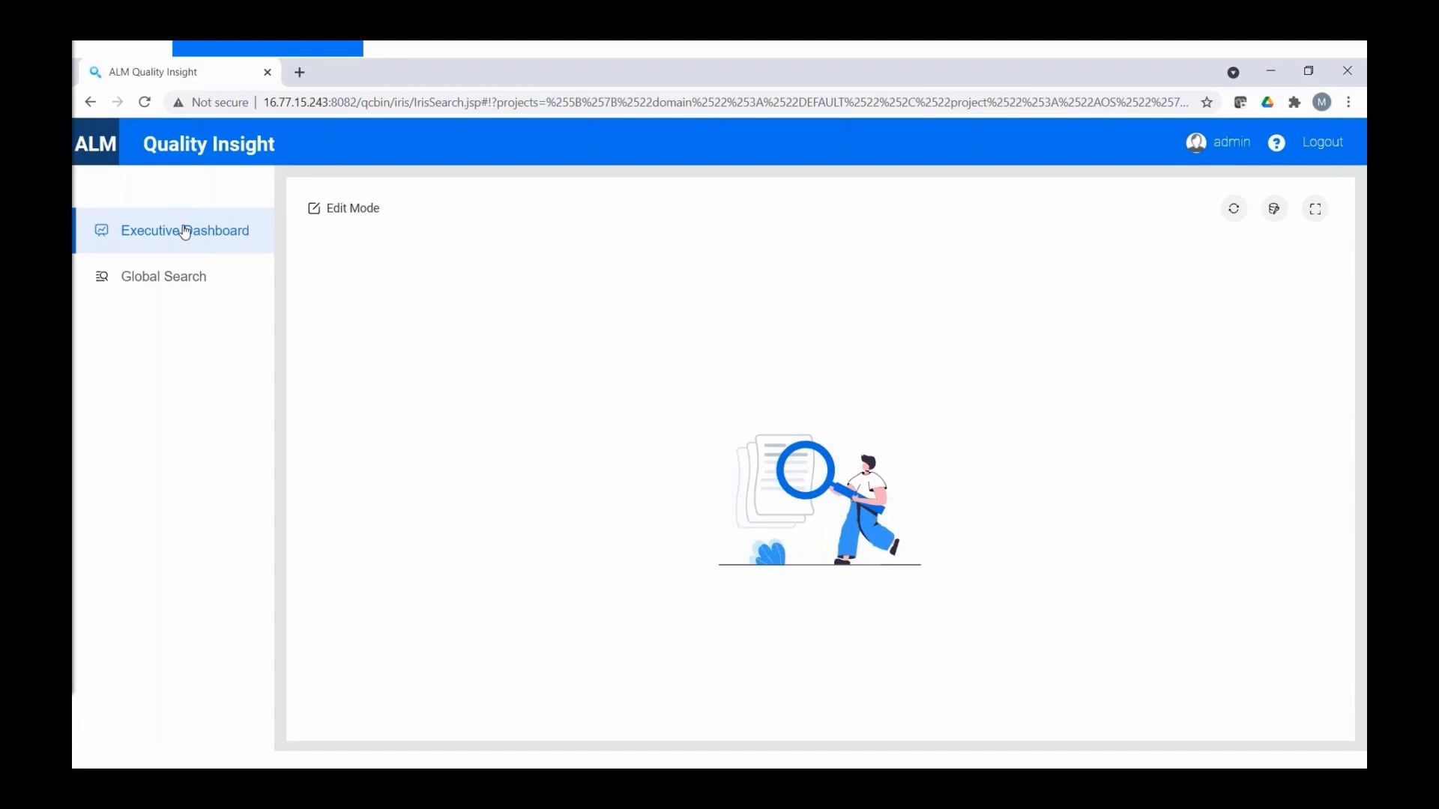
- In dashboard edit mode, add a TotalDefects_AOS count card with default settings
click(341, 214)
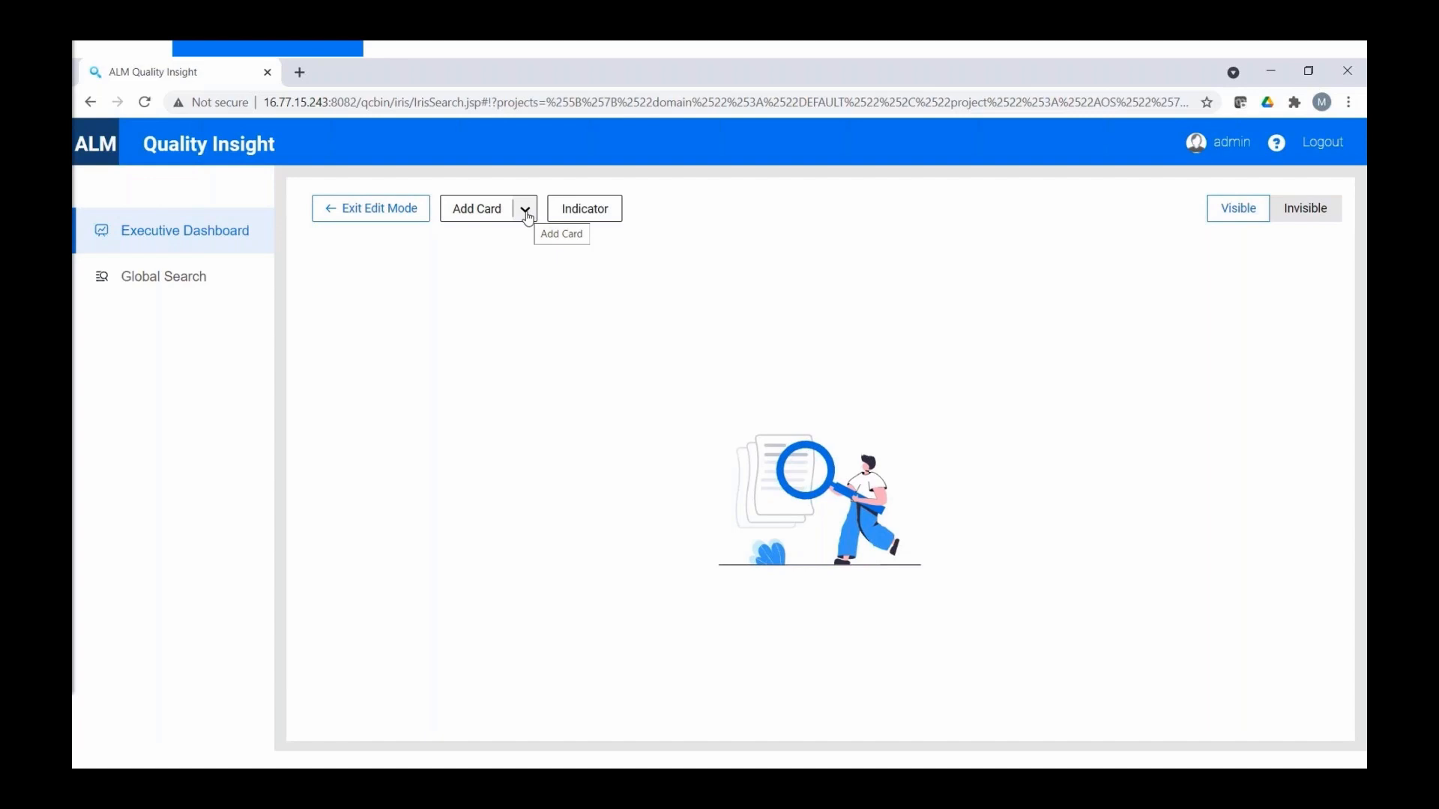
click(525, 213)
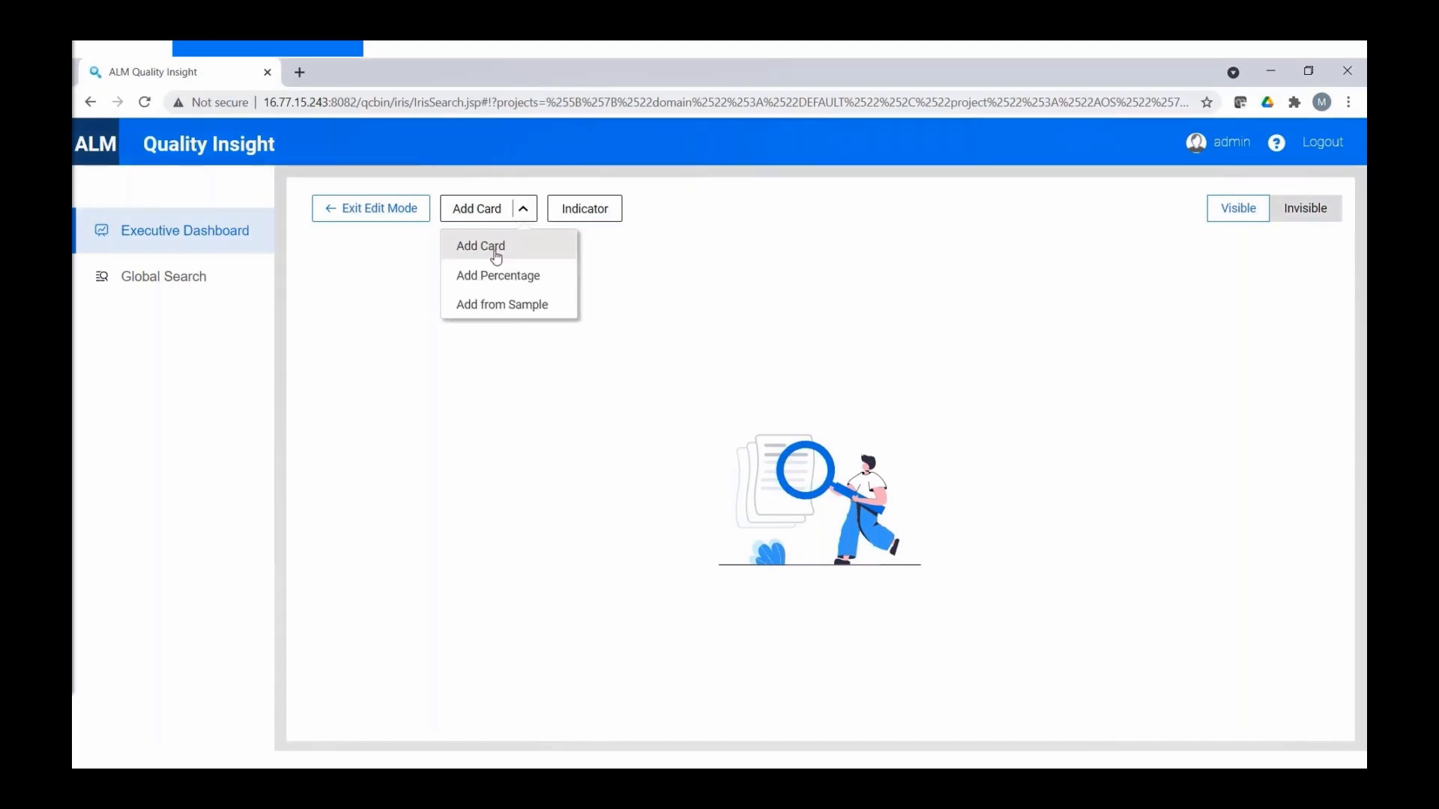
click(495, 248)
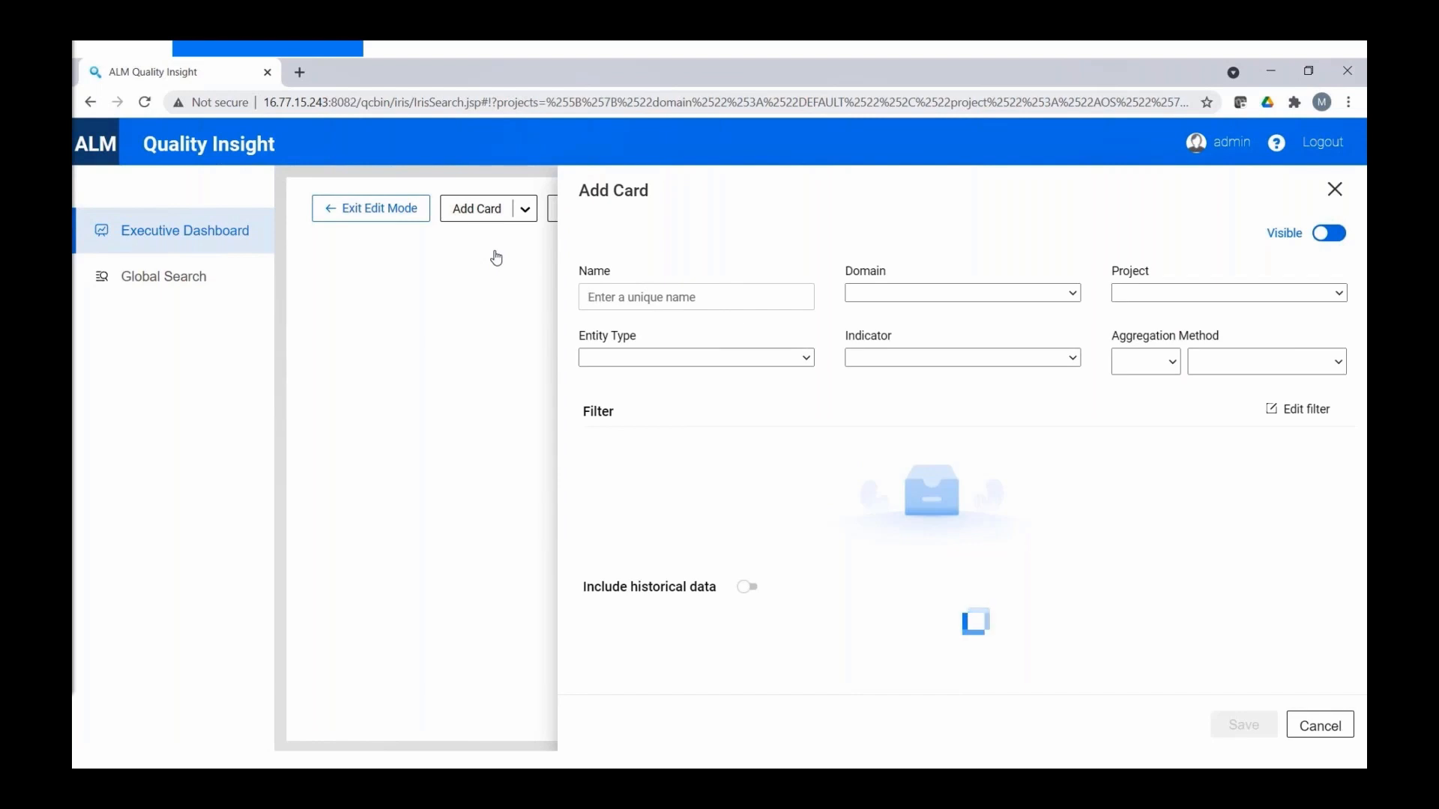
text(Total)
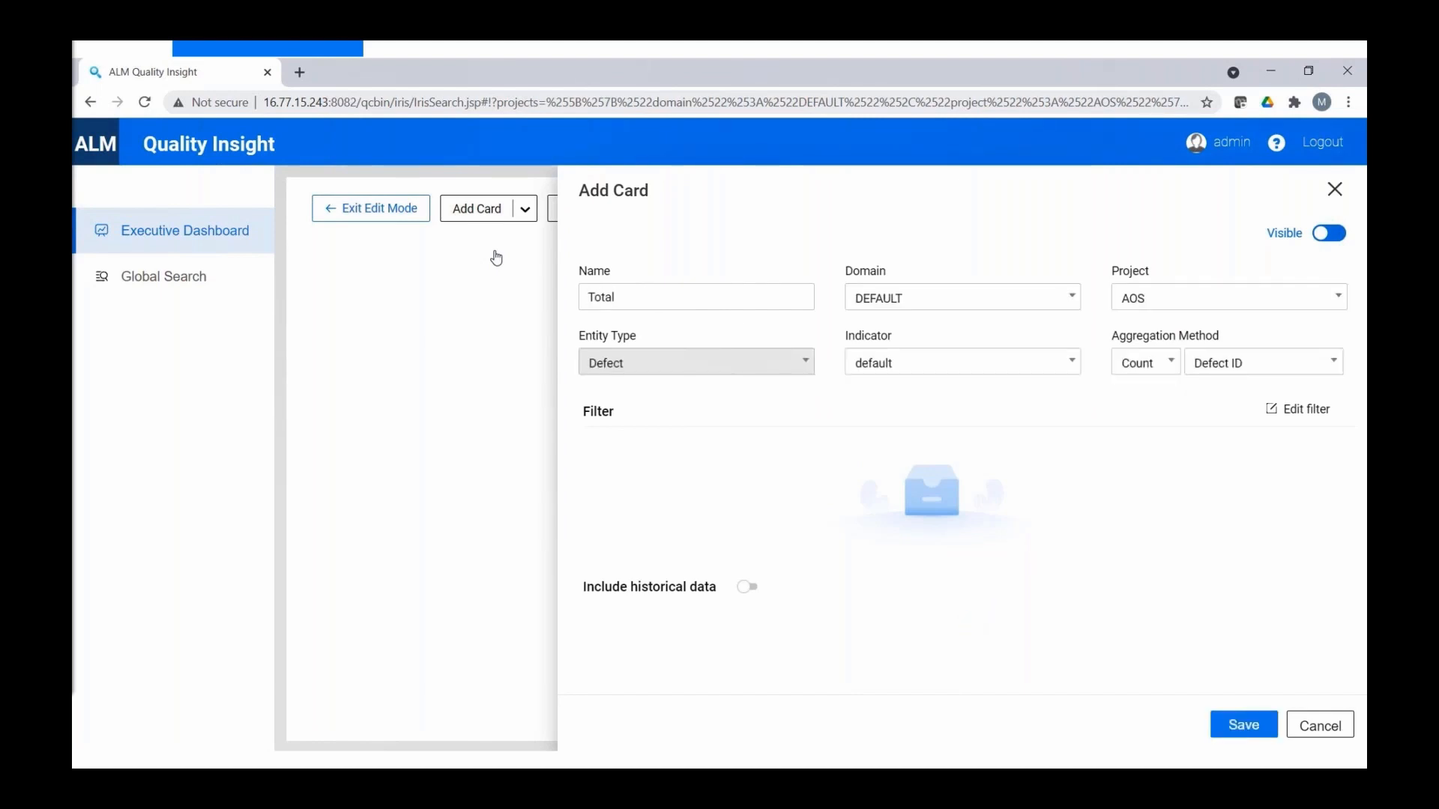
text(Defects_AOS)
click(1248, 729)
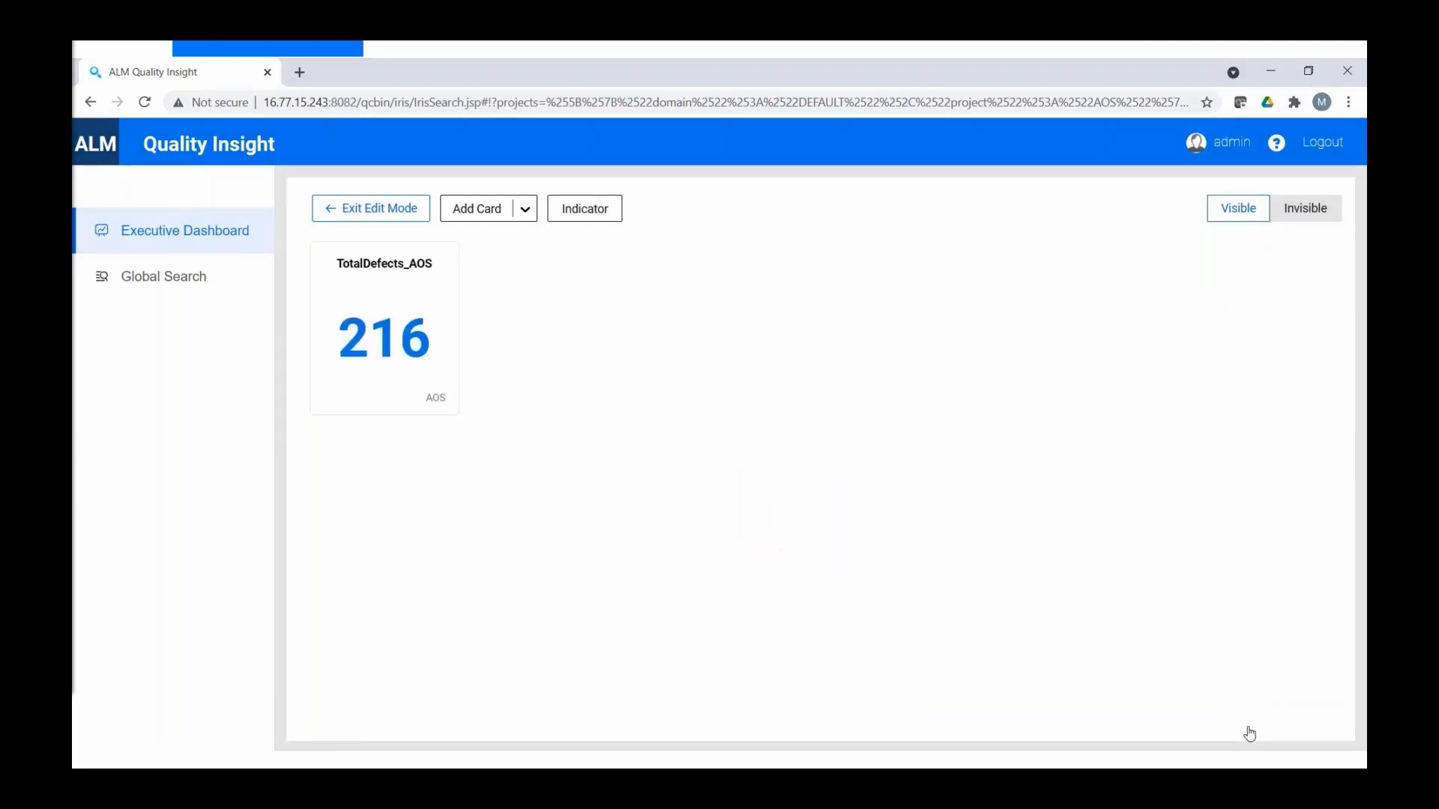
mouse_move(411, 379)
- Add a P1-Defects_AOS count card filtered to Priority 5-Urgent and save it
click(525, 210)
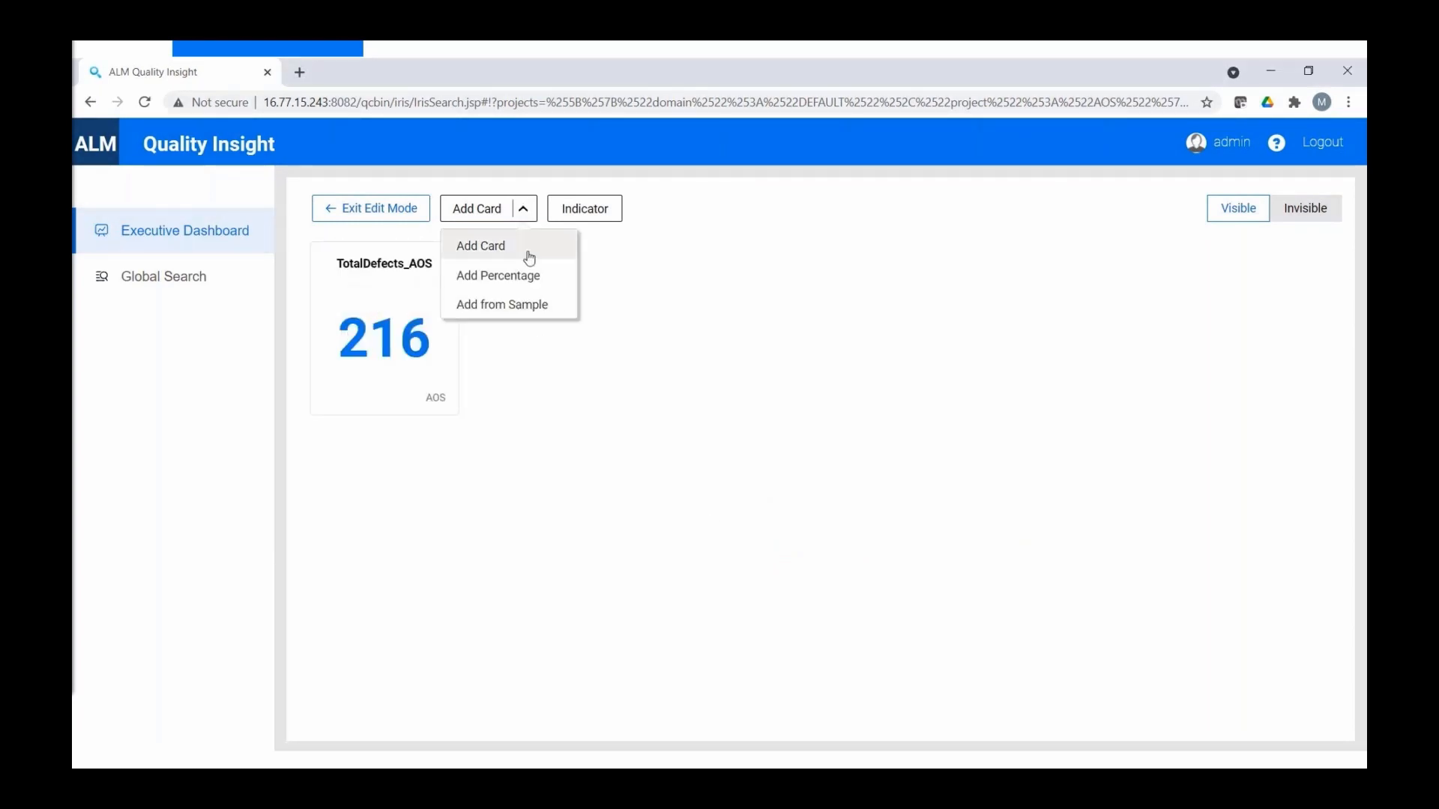
click(523, 255)
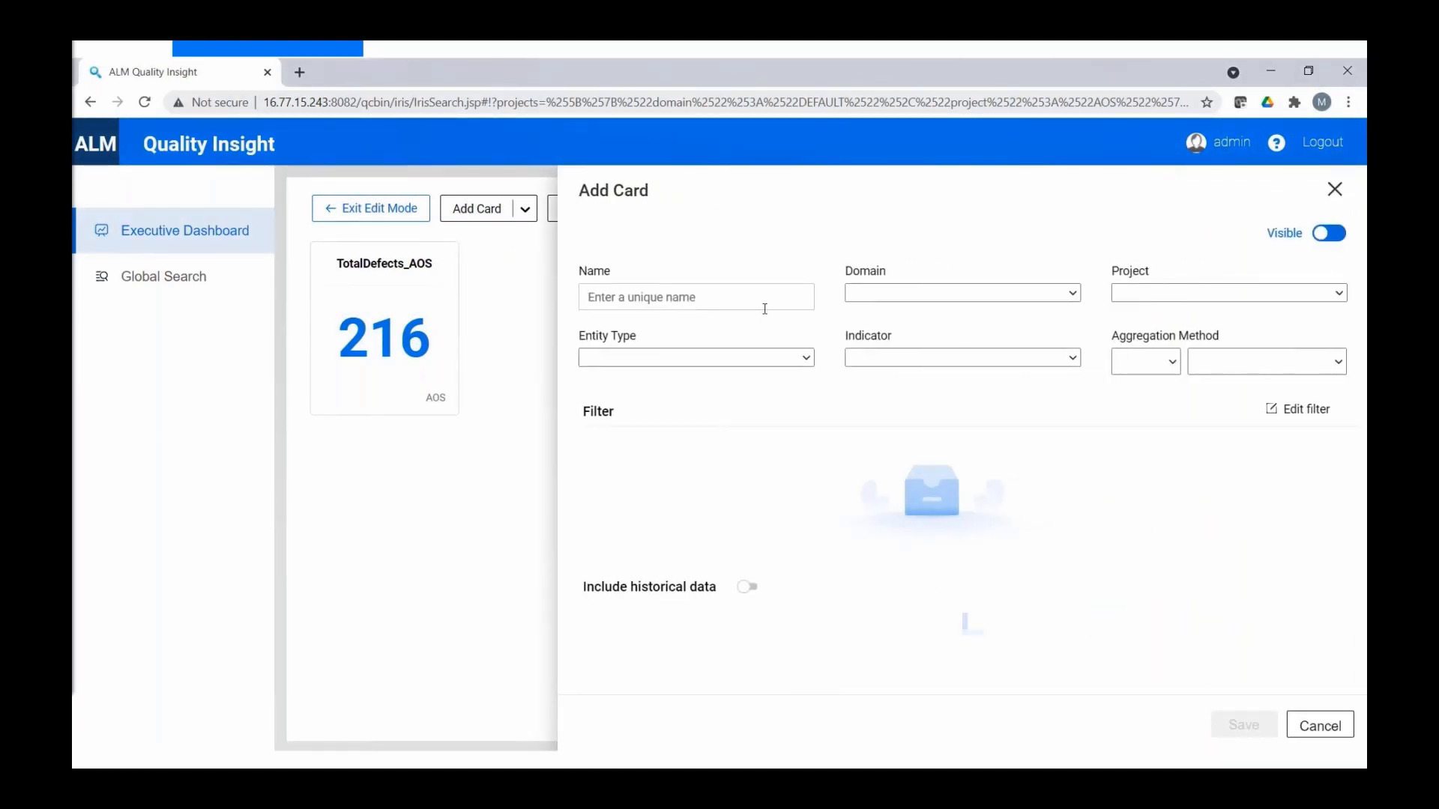
text(P1-Defects)
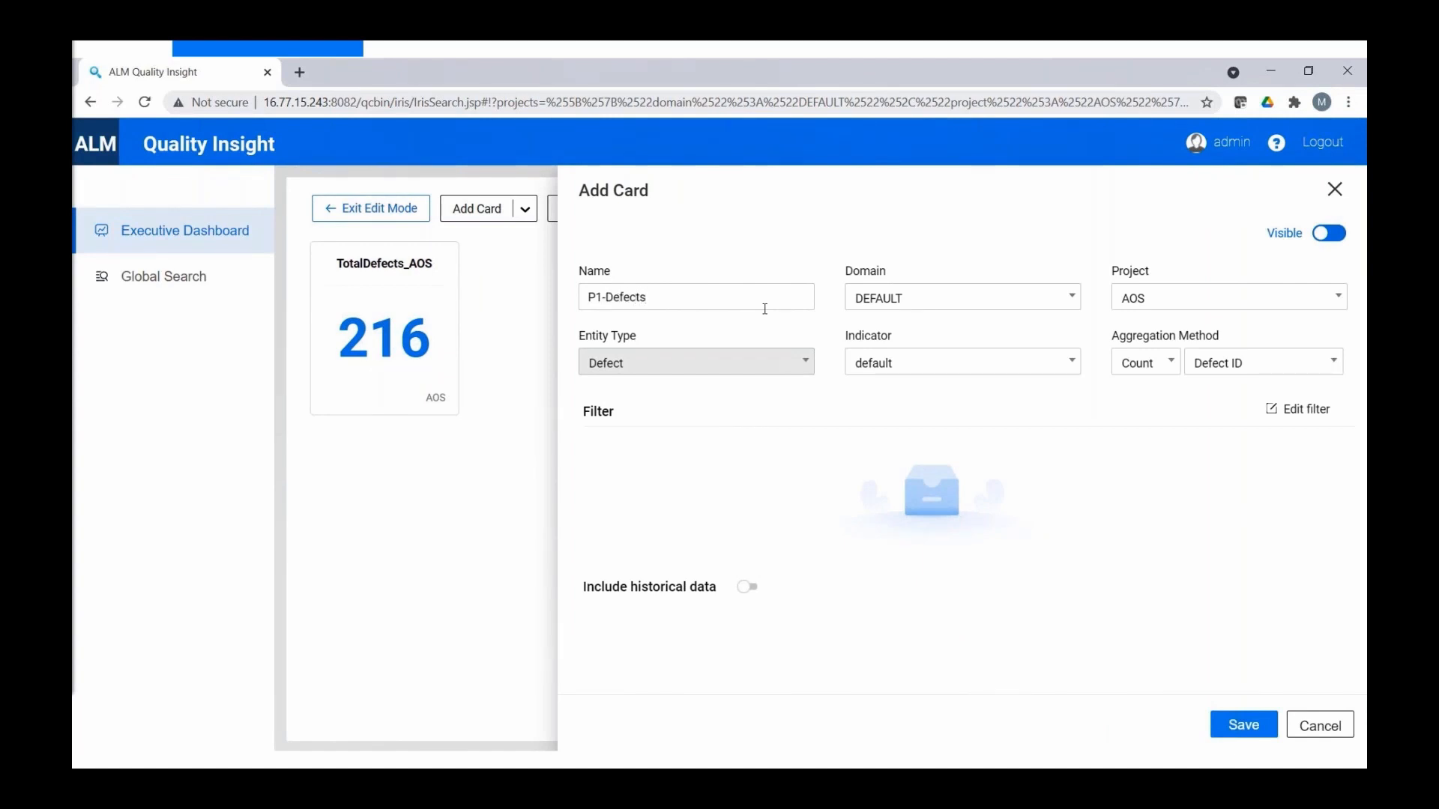
text(_AOS)
click(1305, 413)
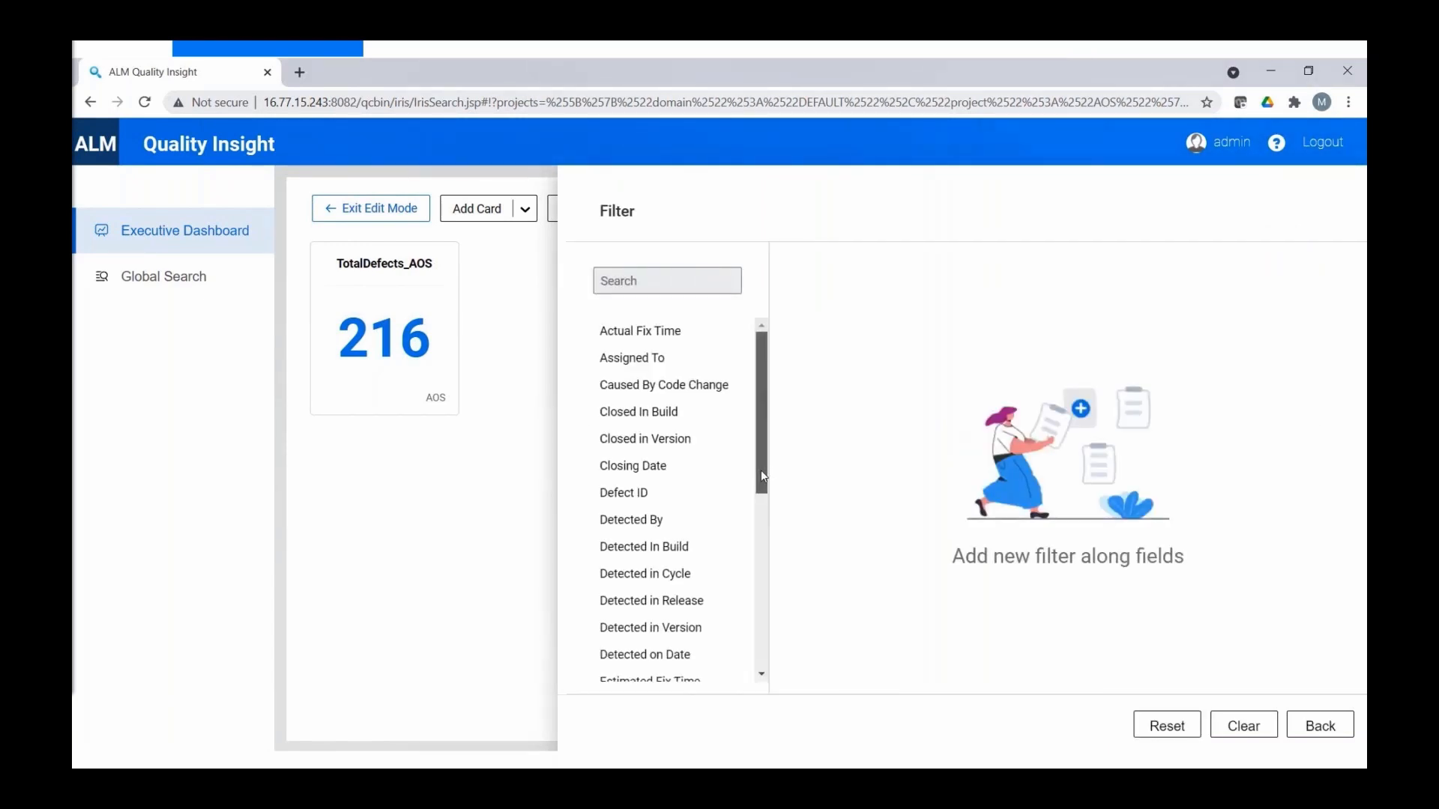
drag(762, 474, 713, 581)
click(634, 514)
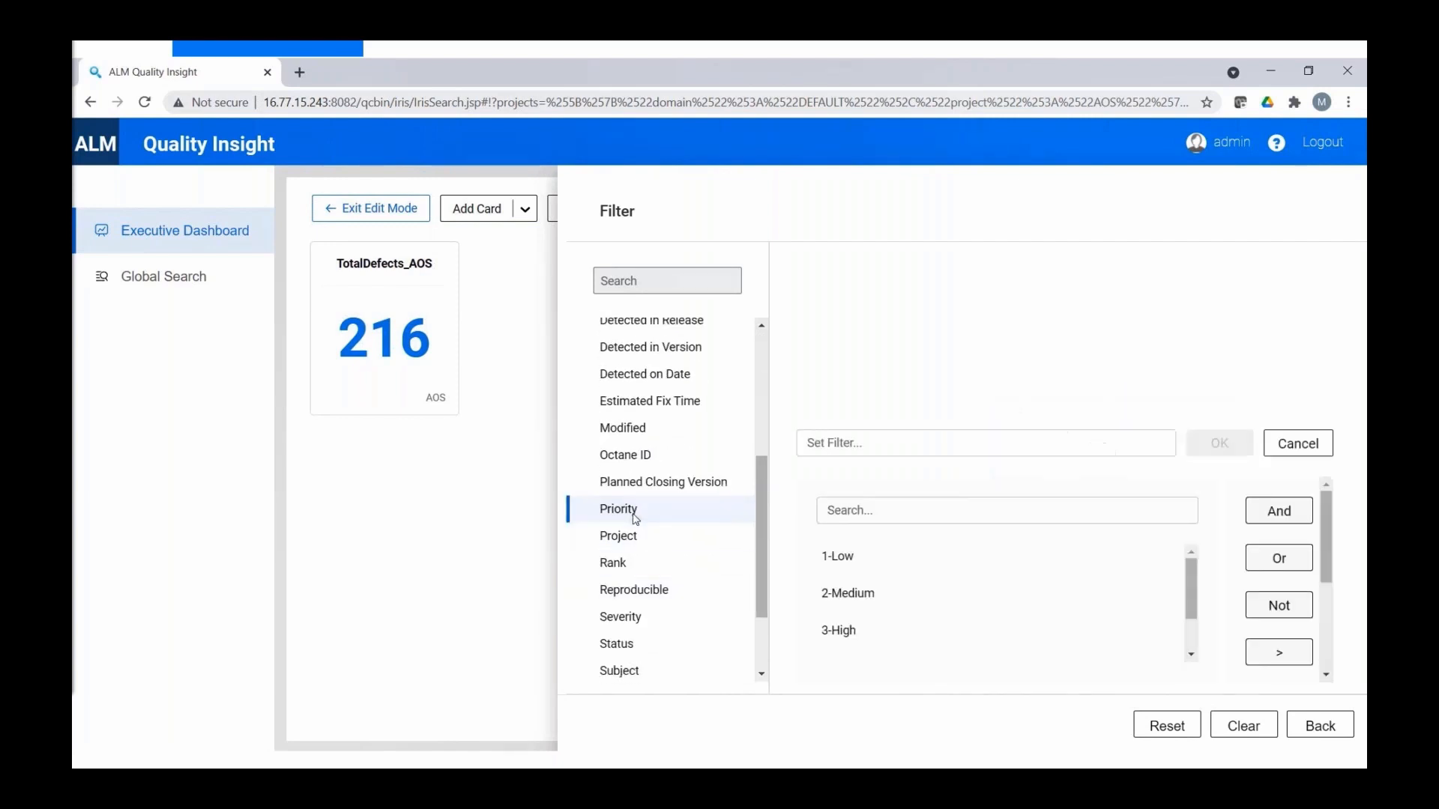
drag(1192, 604, 1192, 634)
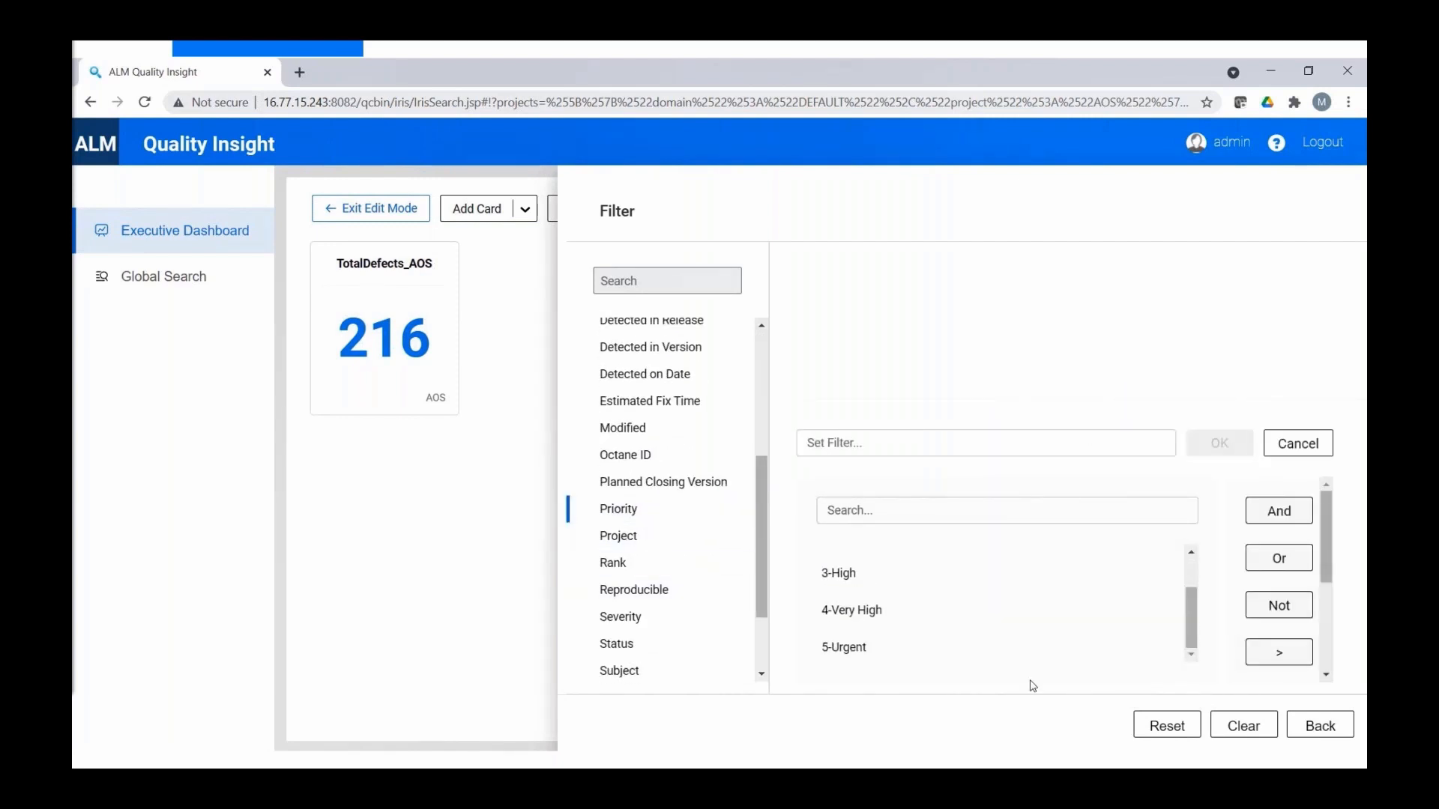
click(875, 649)
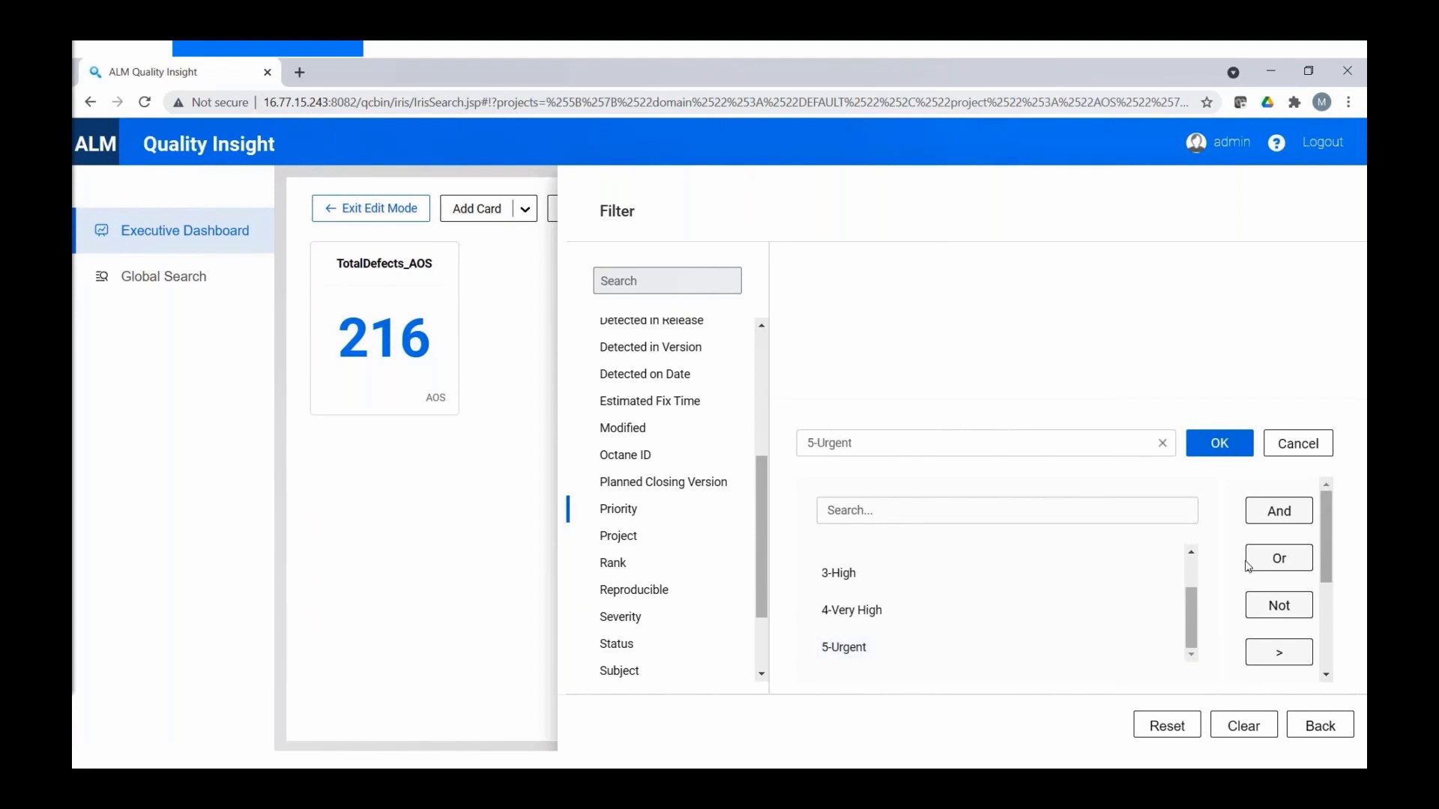
click(1223, 448)
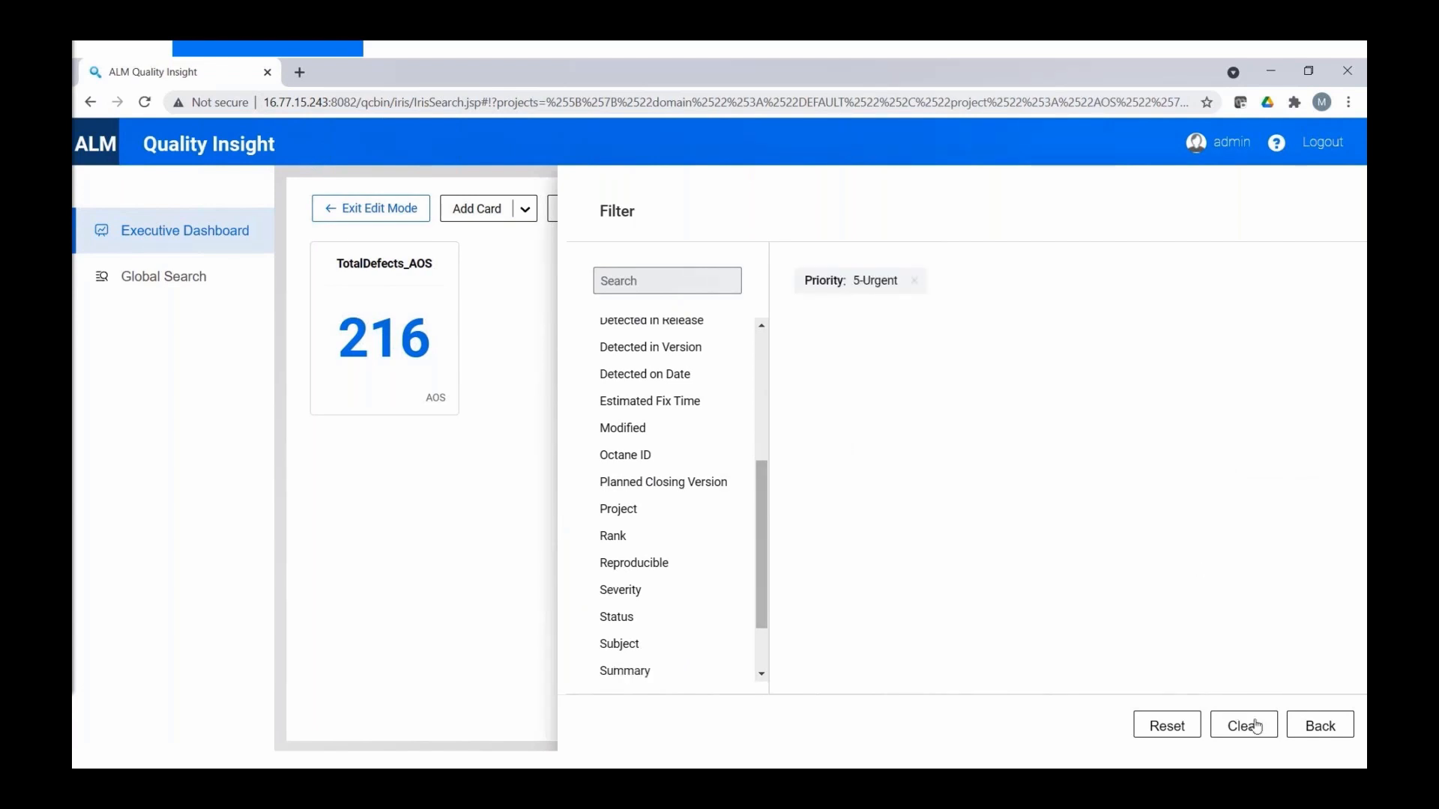
click(1320, 726)
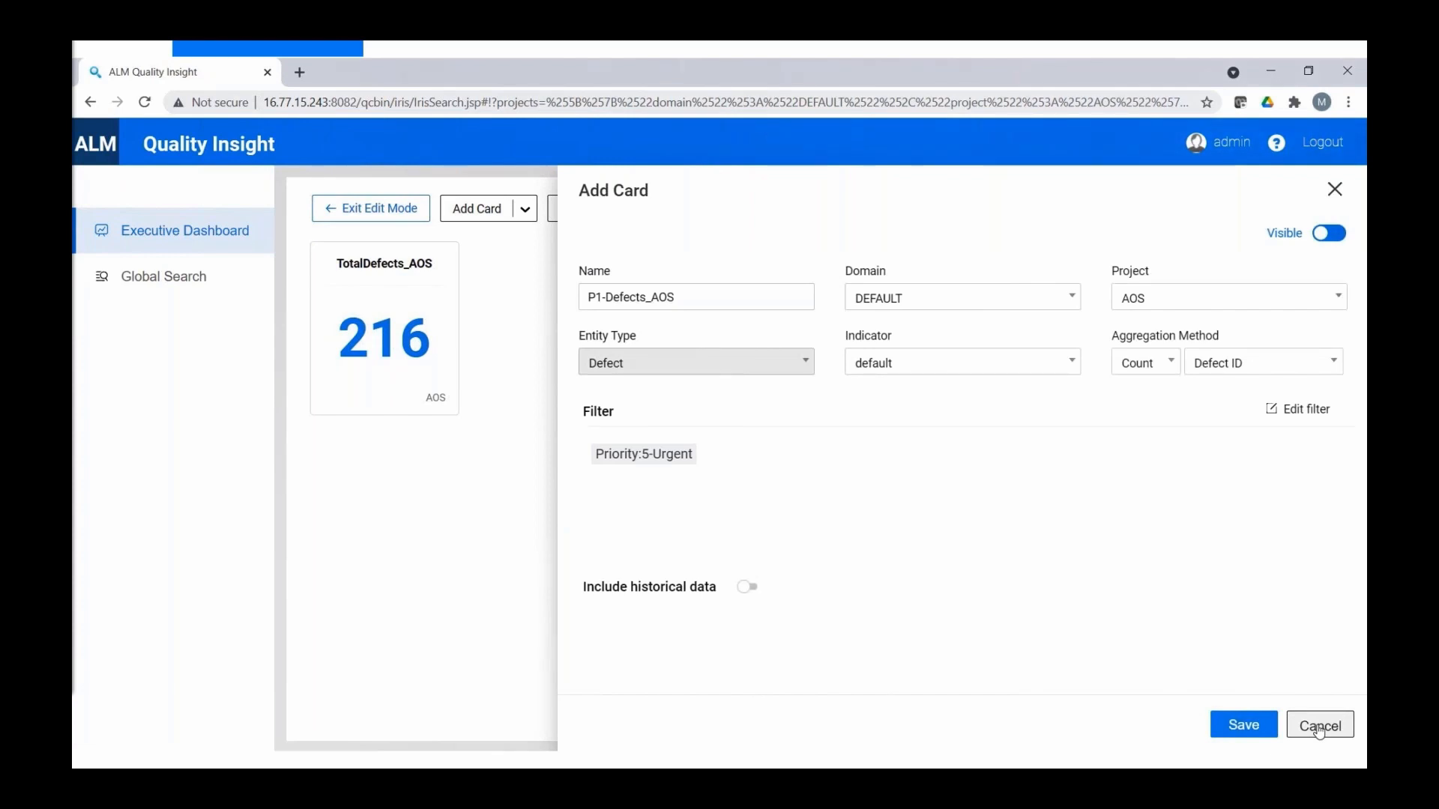
click(1238, 725)
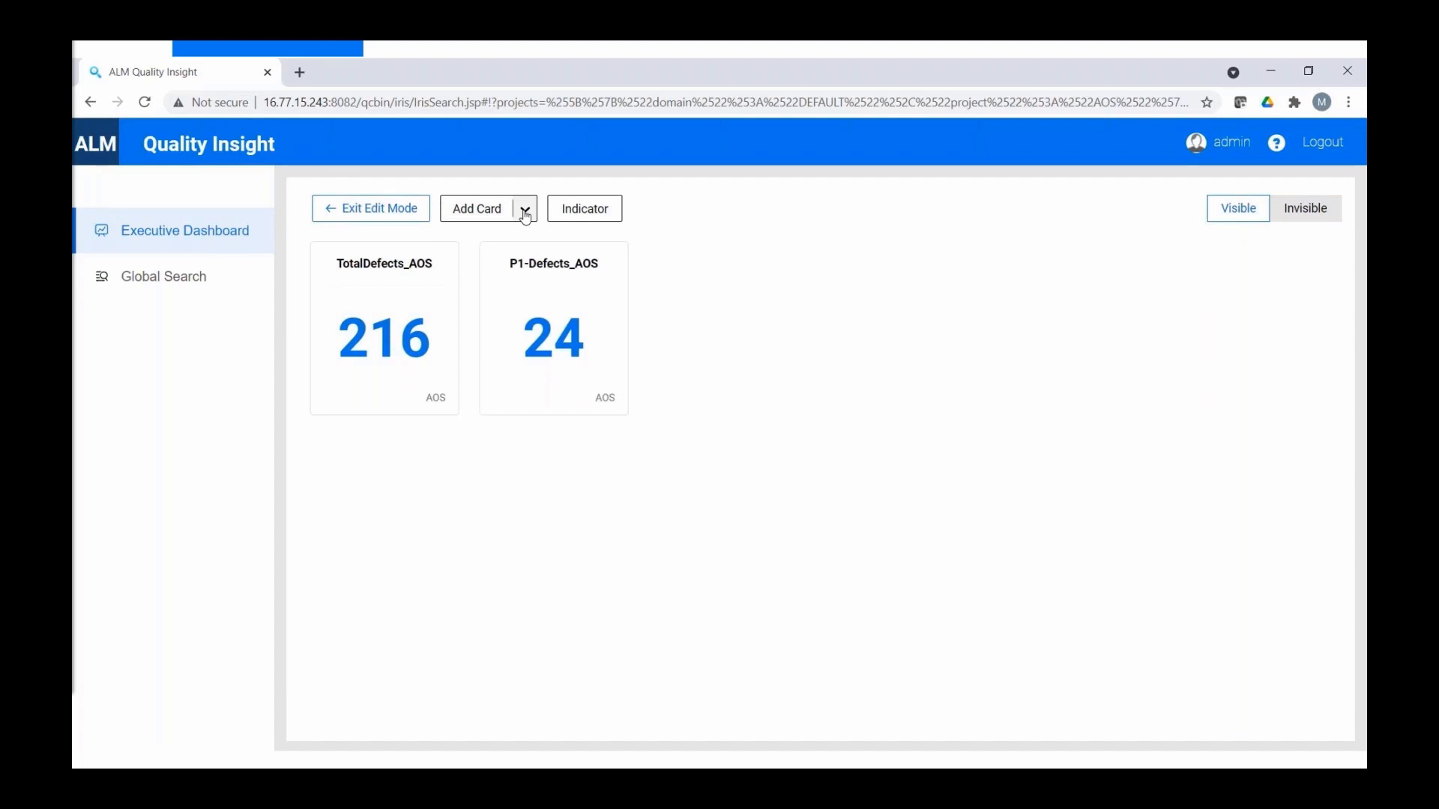
- Create a P1%_Defects_AOS percentage card with numerator P1-Defects_AOS and defaultColor indicator
click(525, 212)
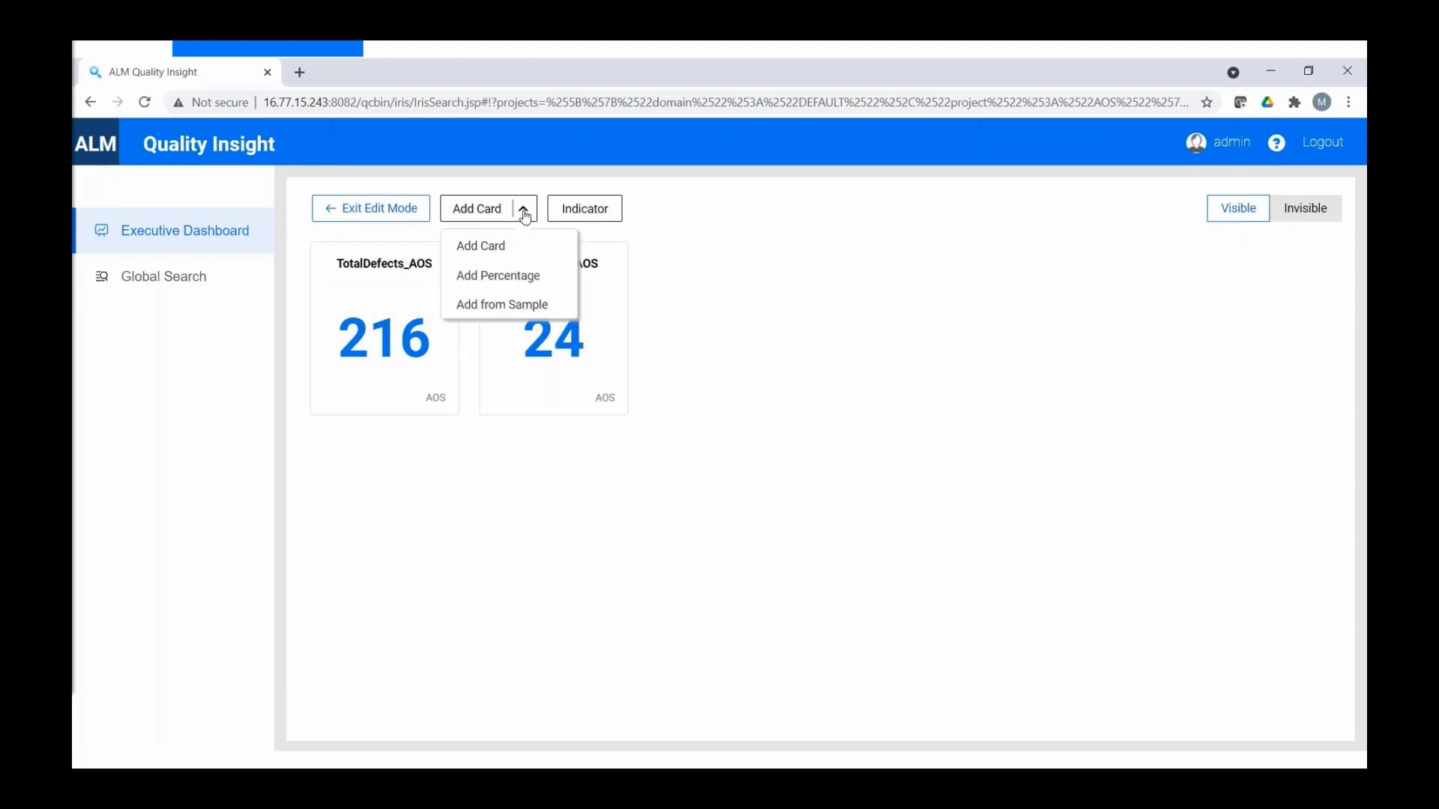
click(497, 276)
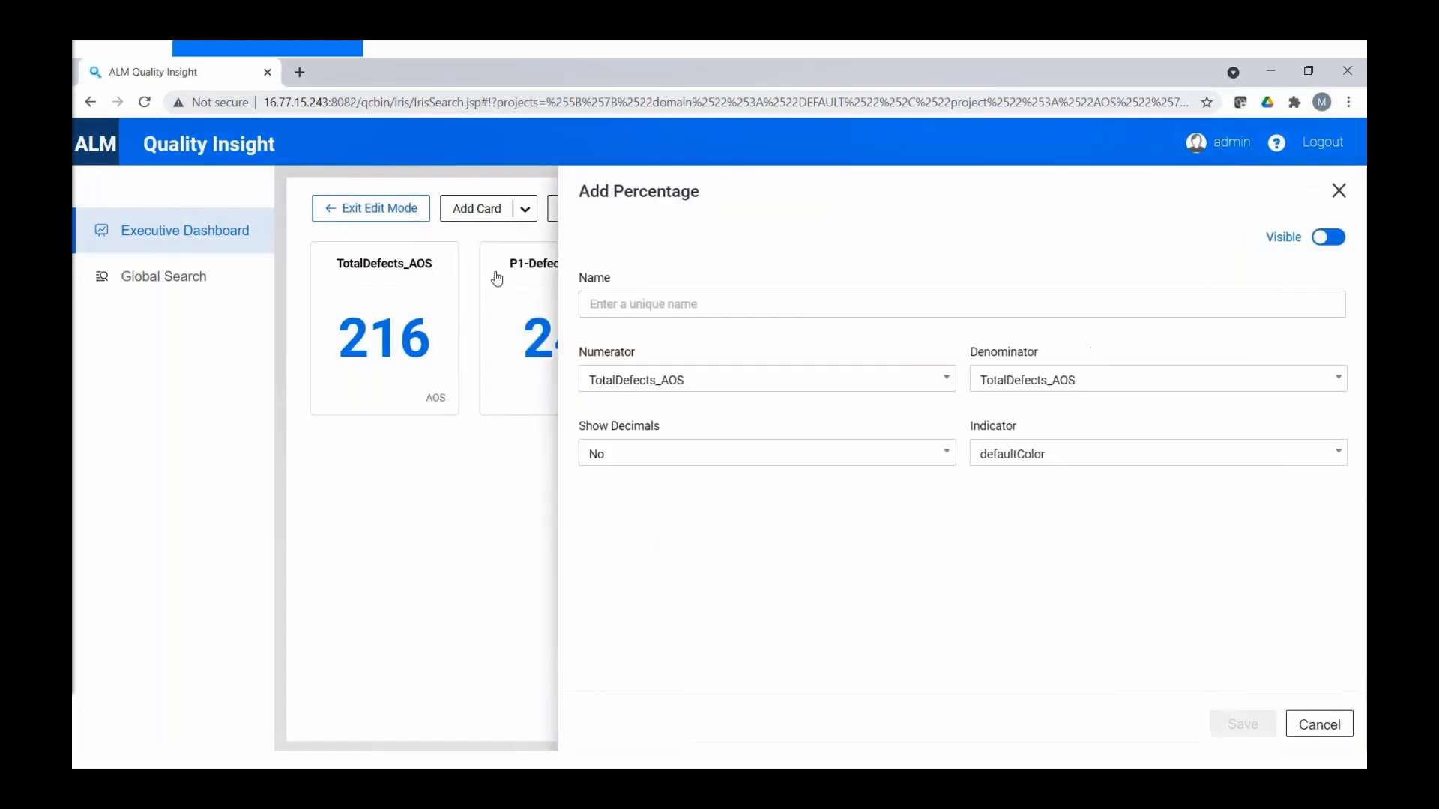
text(P1)
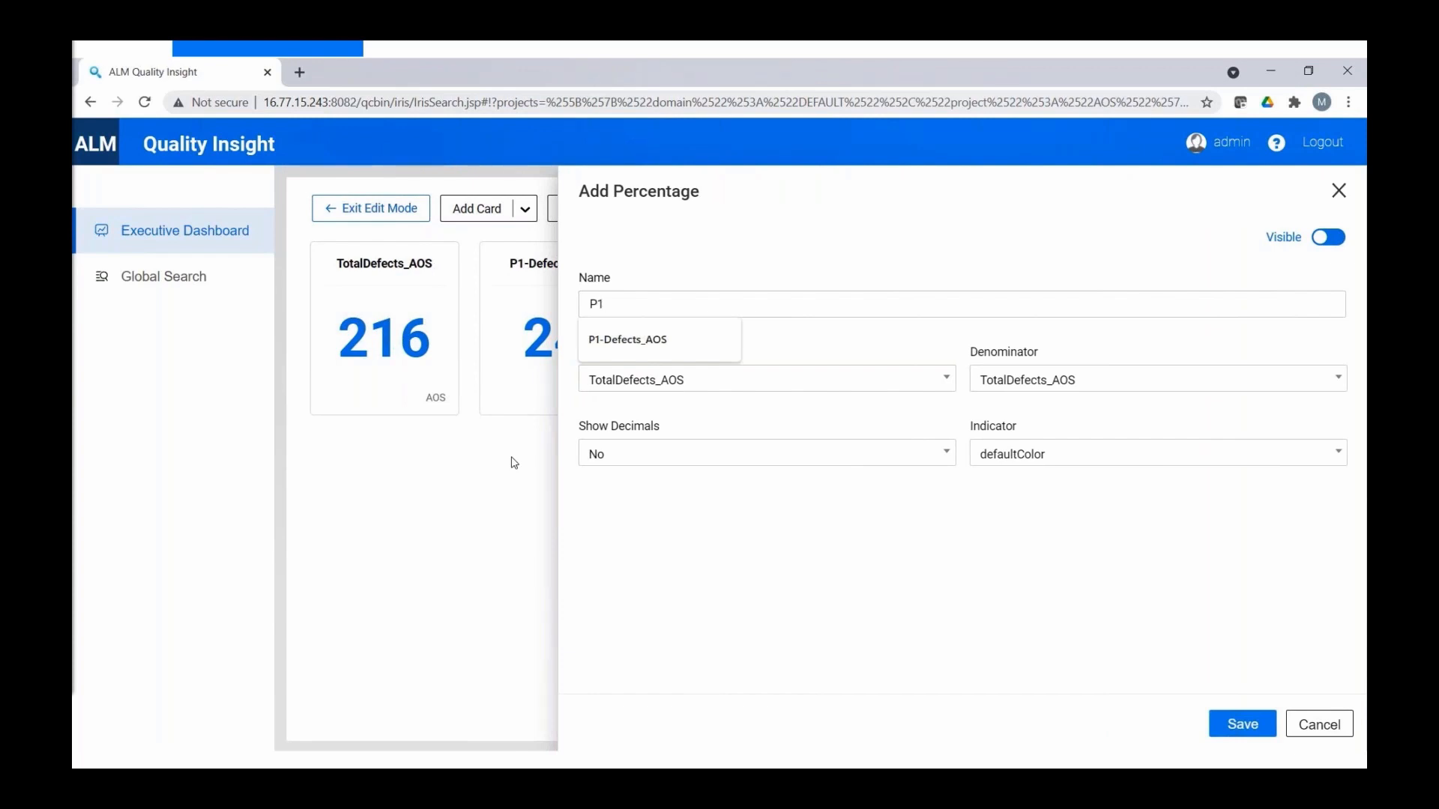
text(%_)
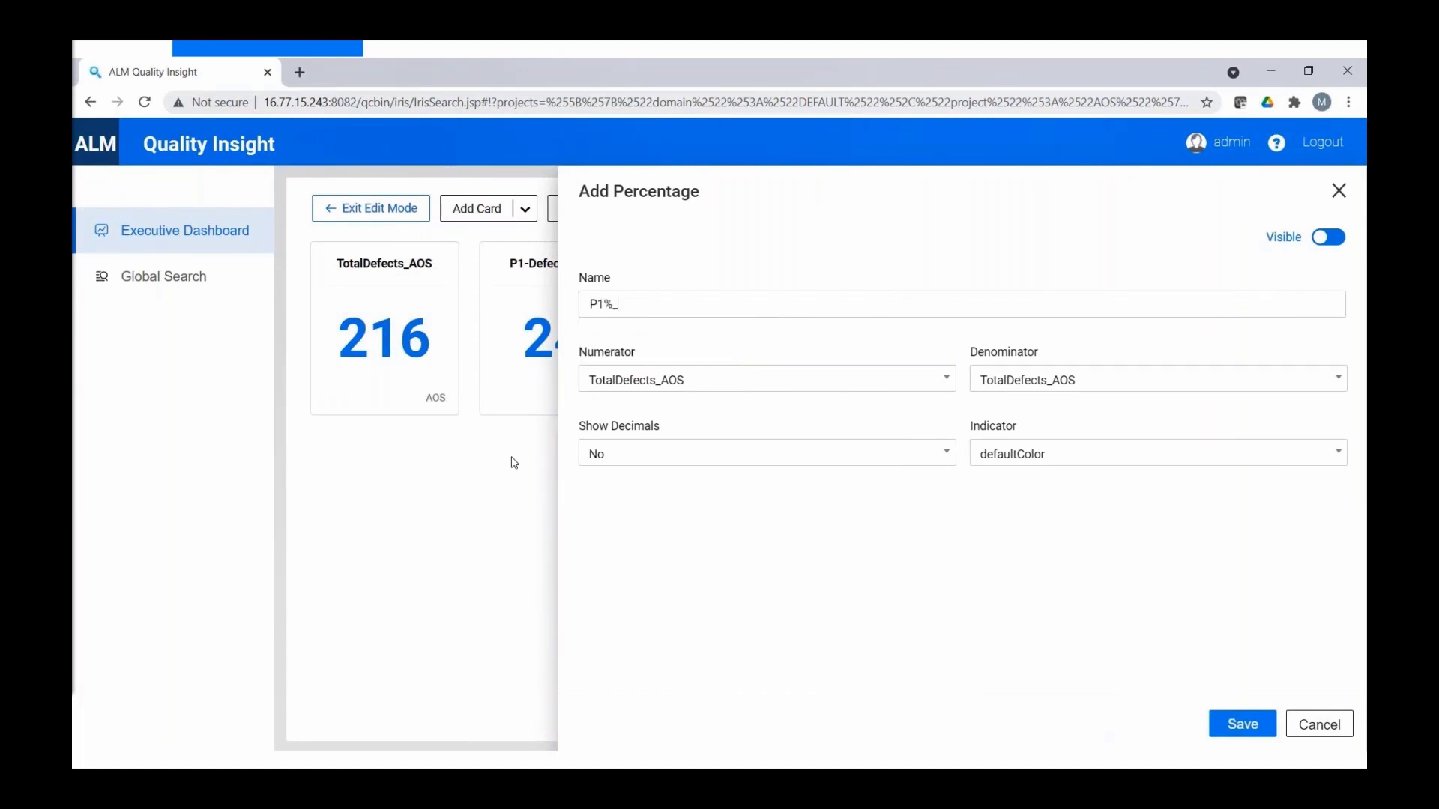
text(Defects_AOS)
click(946, 378)
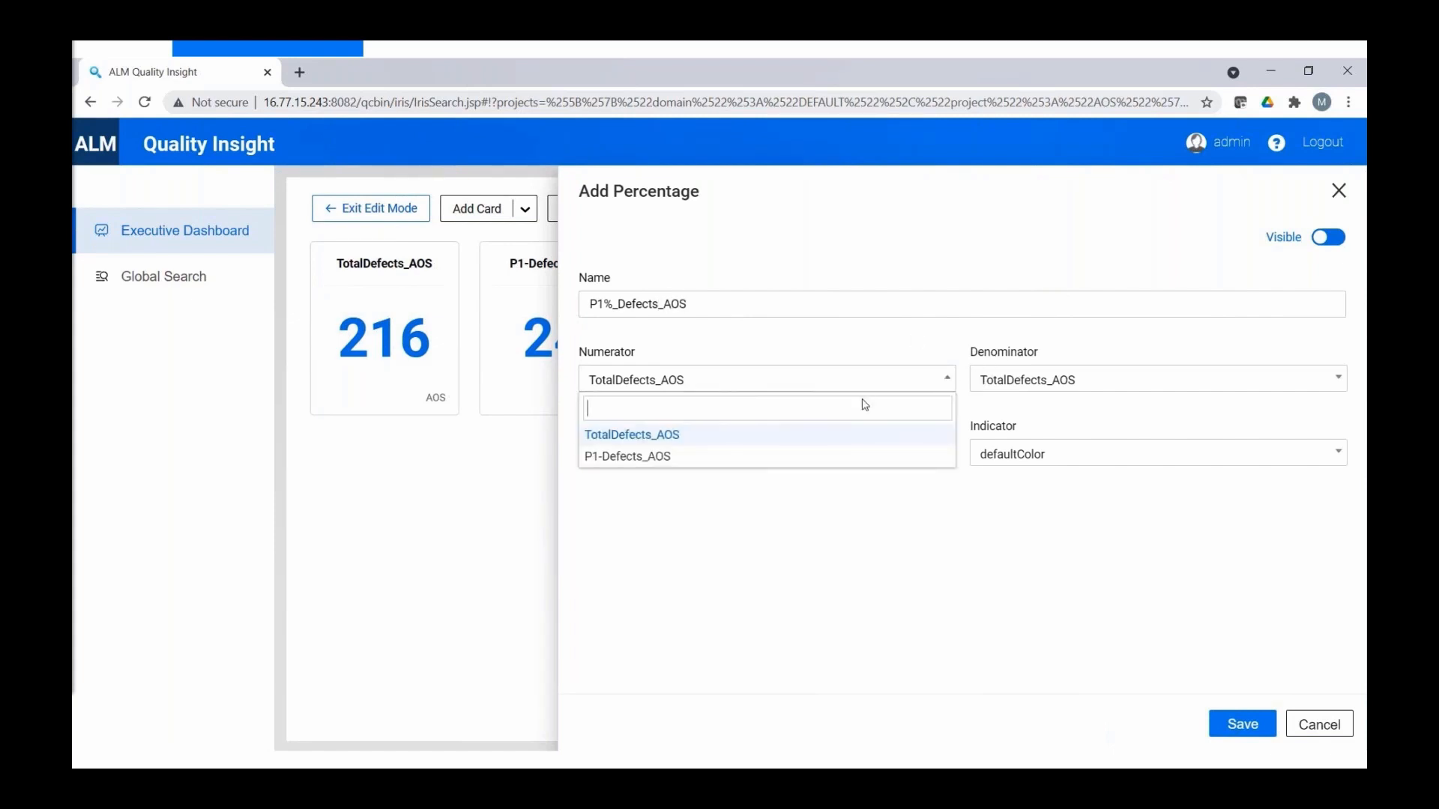
click(761, 462)
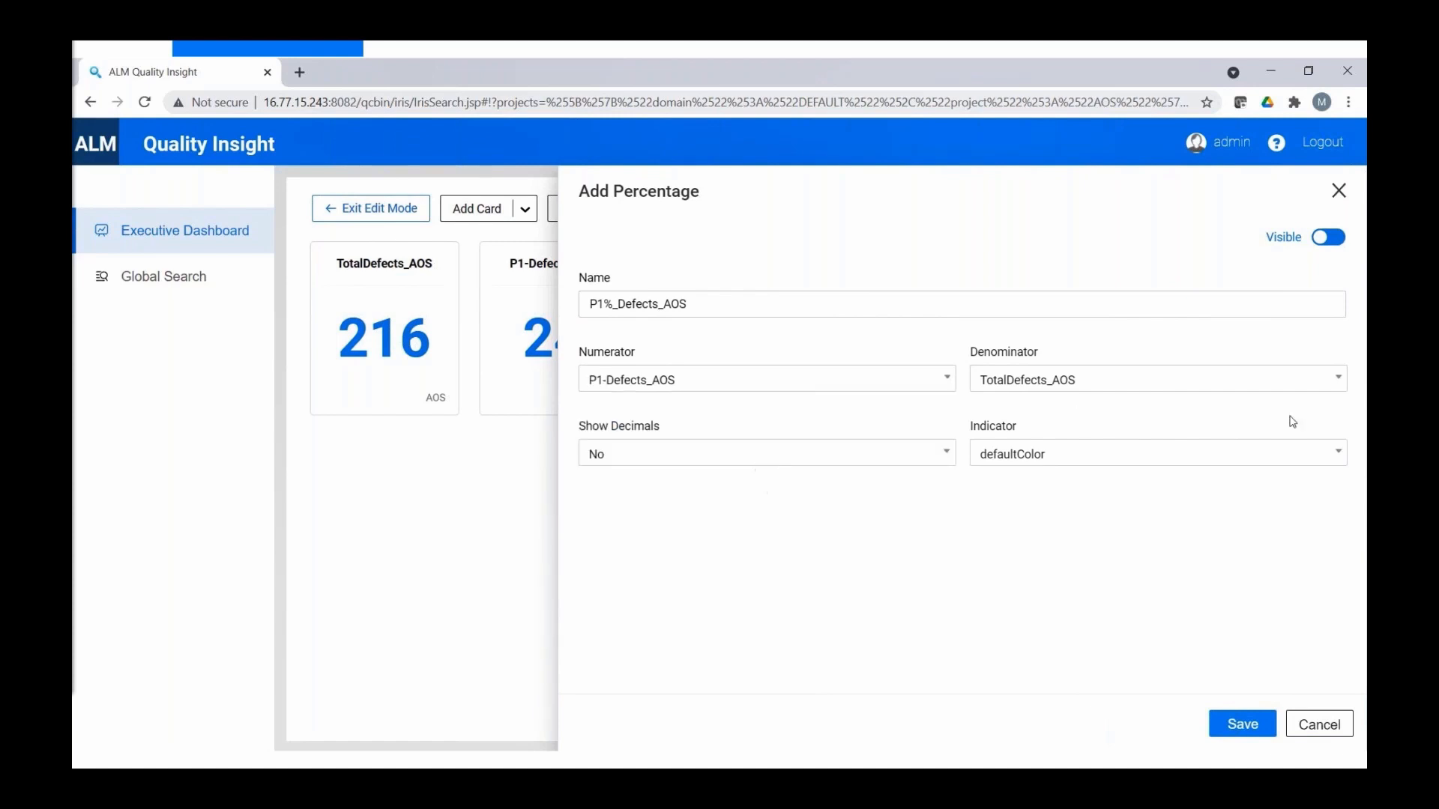
click(1338, 453)
click(1342, 430)
click(1242, 725)
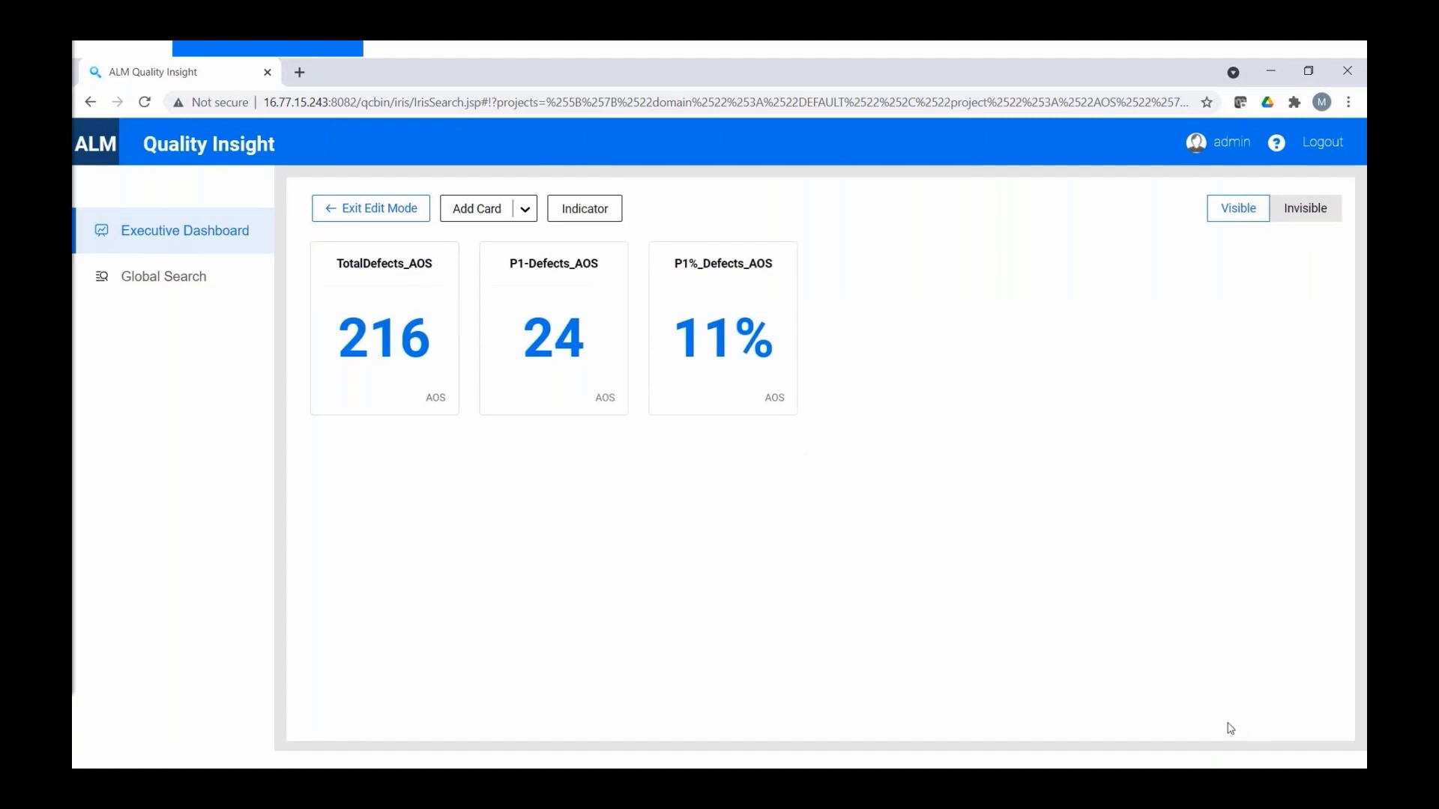
- Exit edit mode, inspect the P1%_Defects_AOS numerator and denominator defects, then return
click(404, 212)
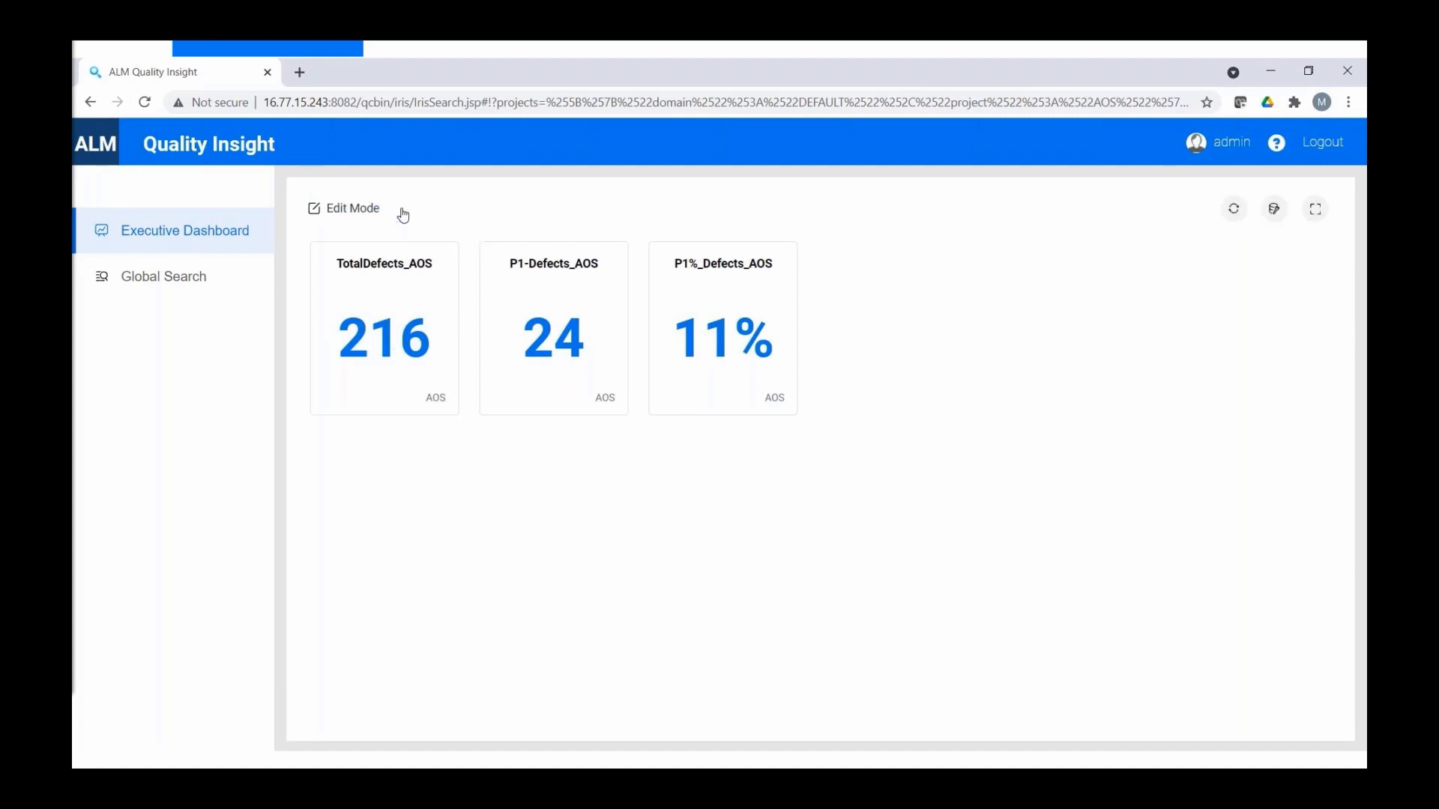
click(701, 349)
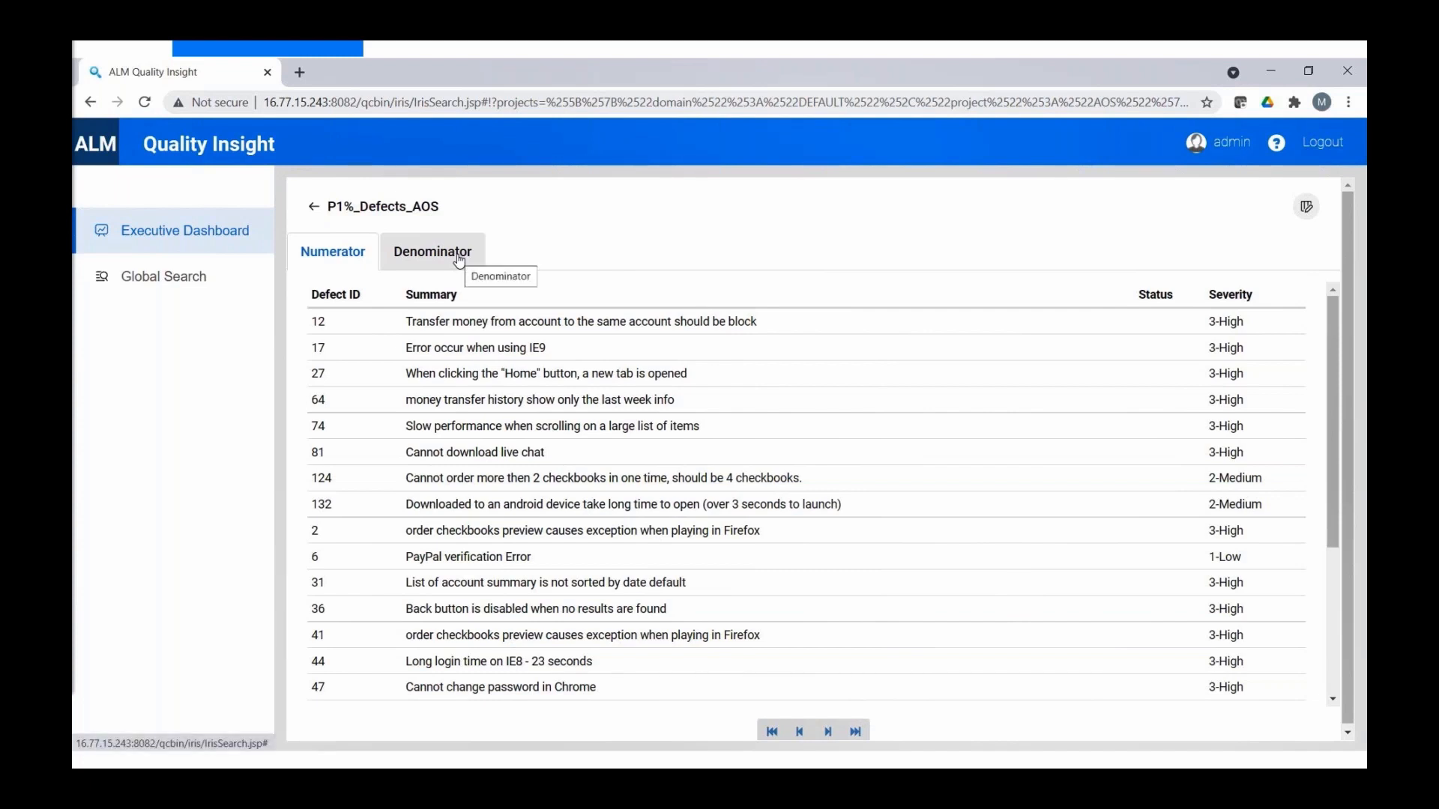
click(459, 257)
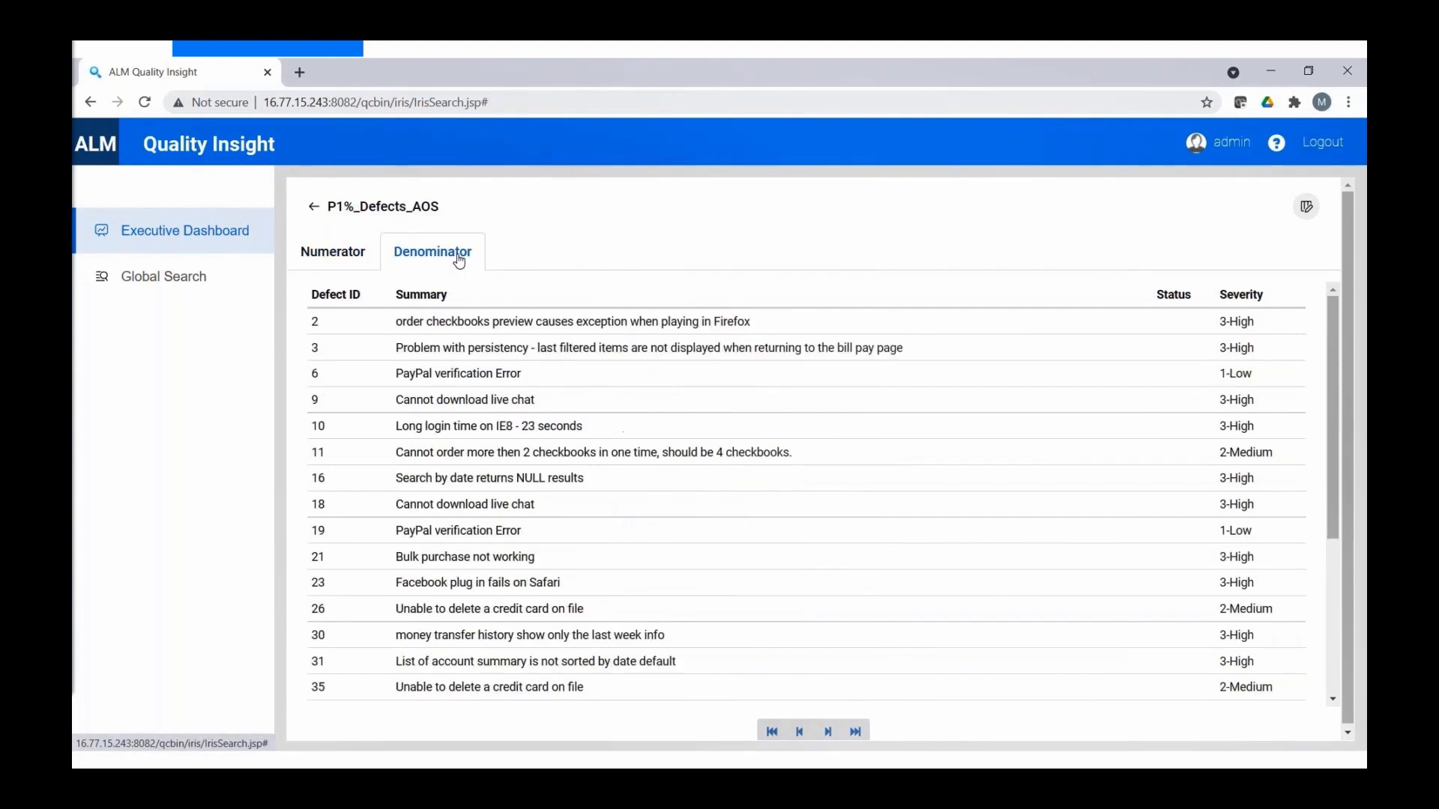
click(313, 208)
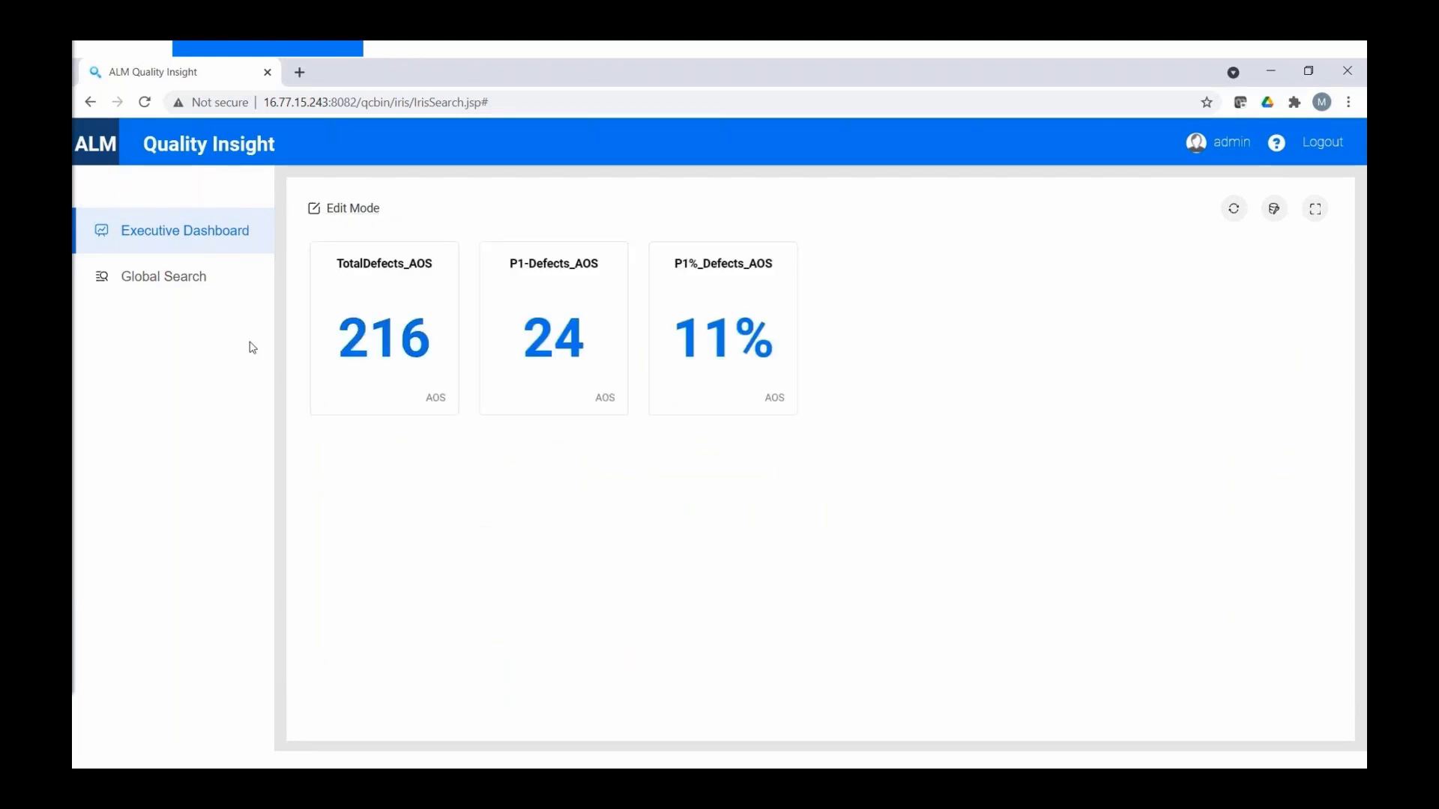
- Run a Global Search for 'android', view its 6 defects, then return to the dashboard
click(196, 288)
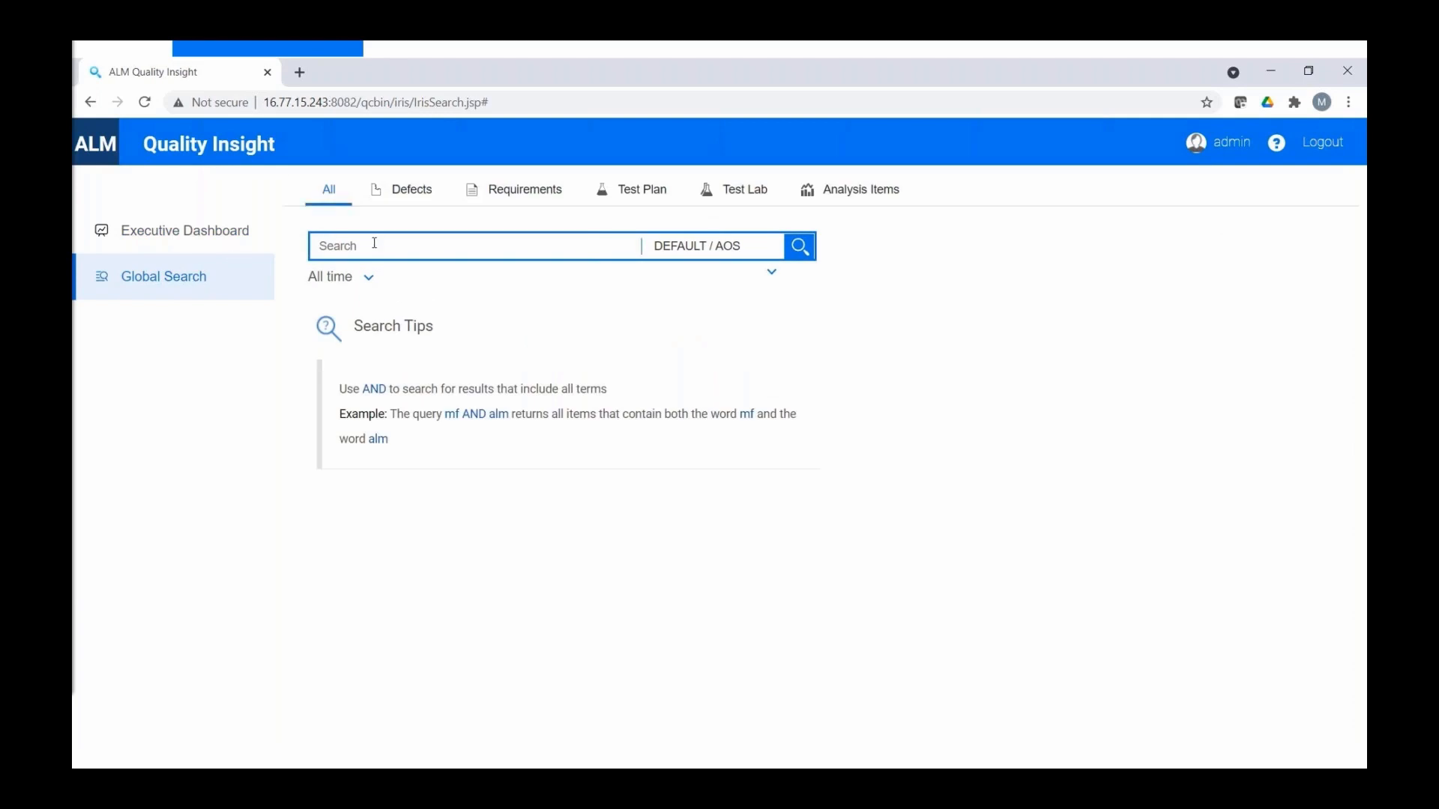
click(374, 243)
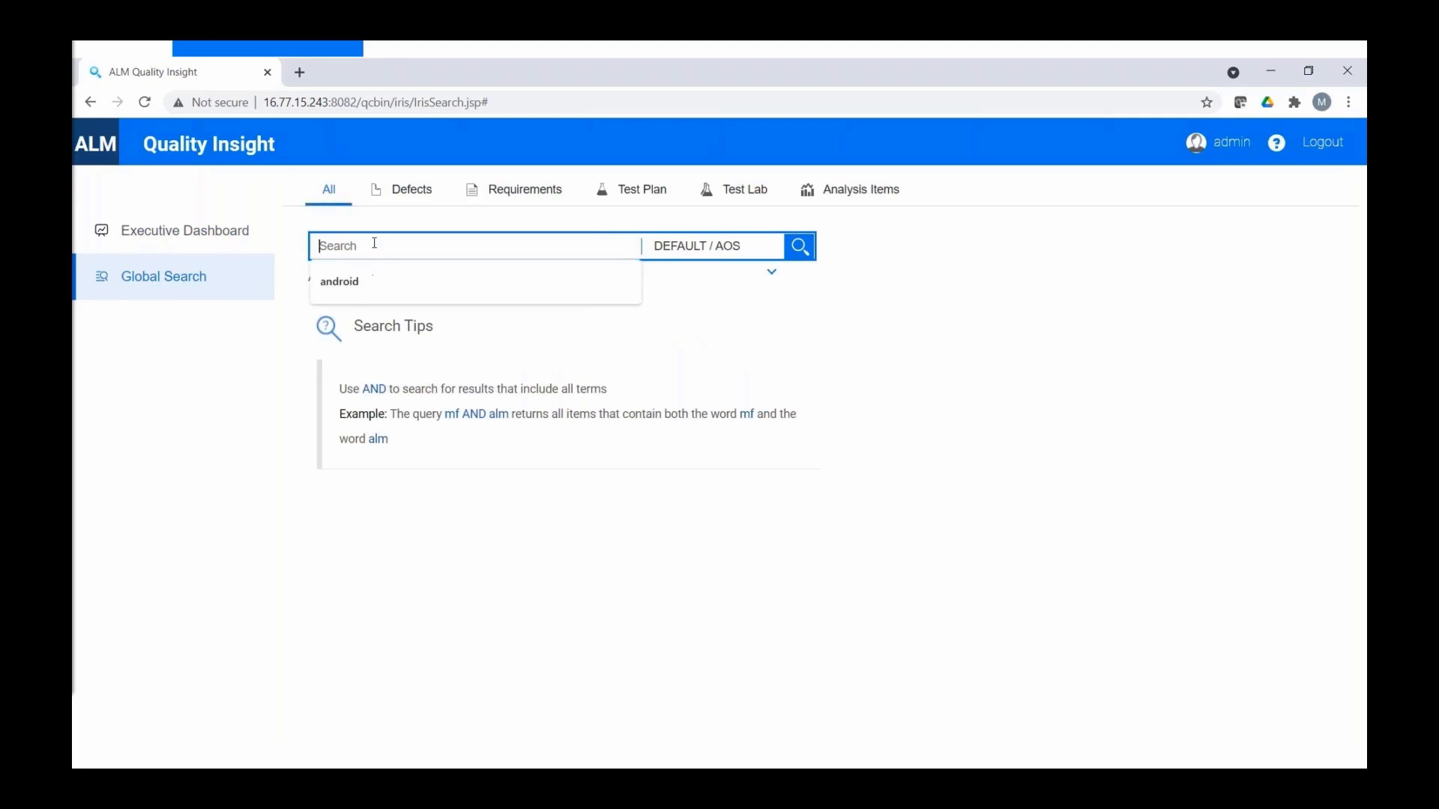
click(371, 281)
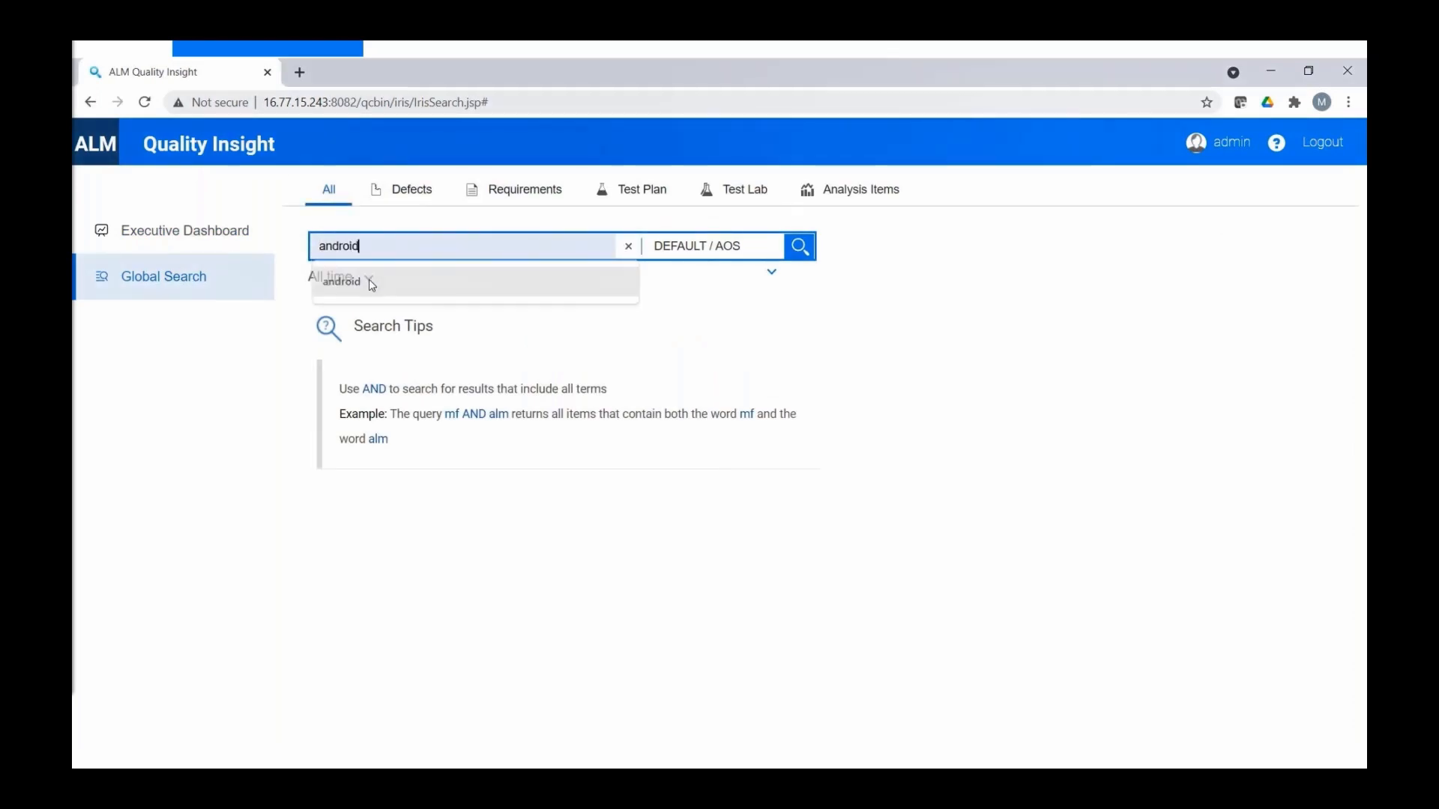
click(801, 257)
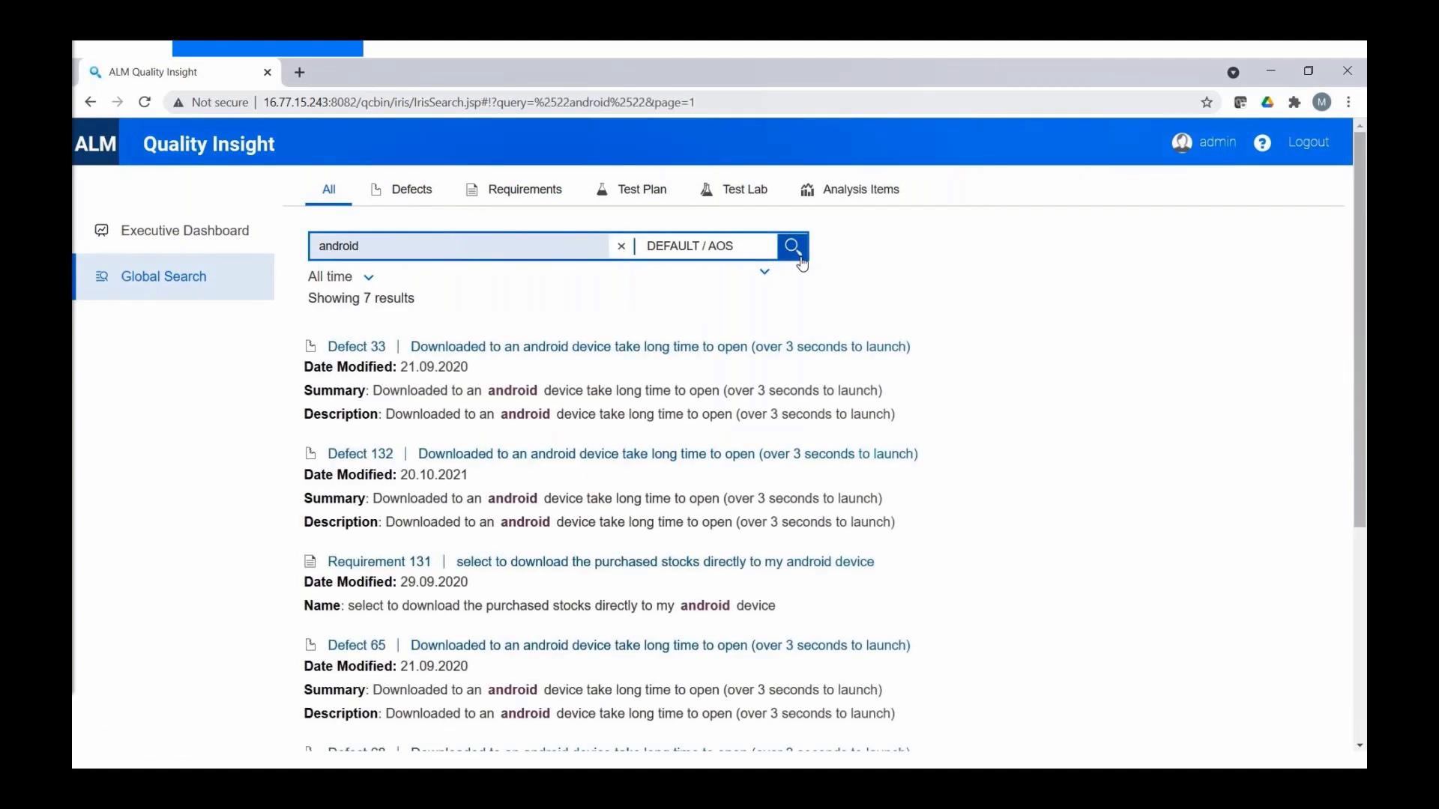
click(427, 196)
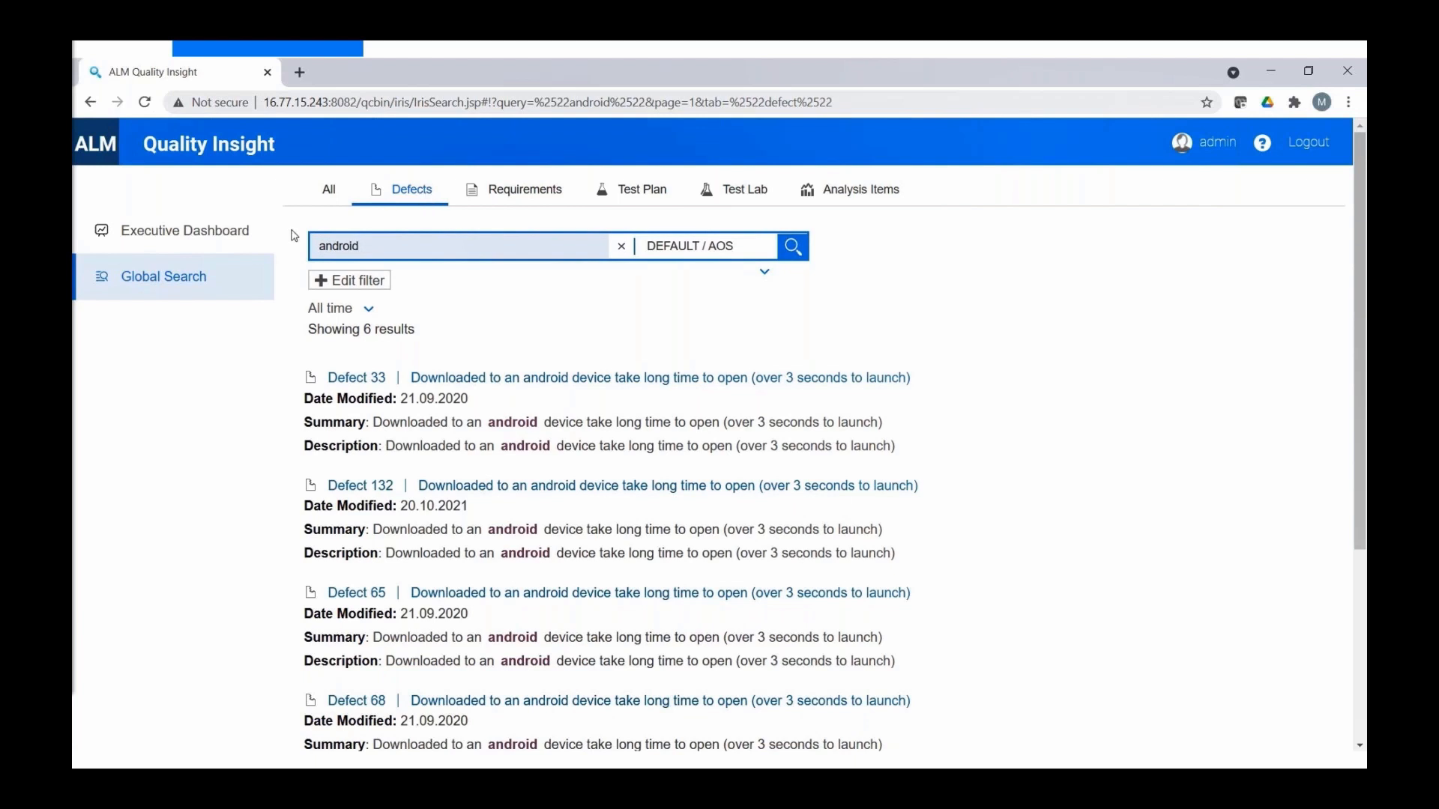
click(202, 243)
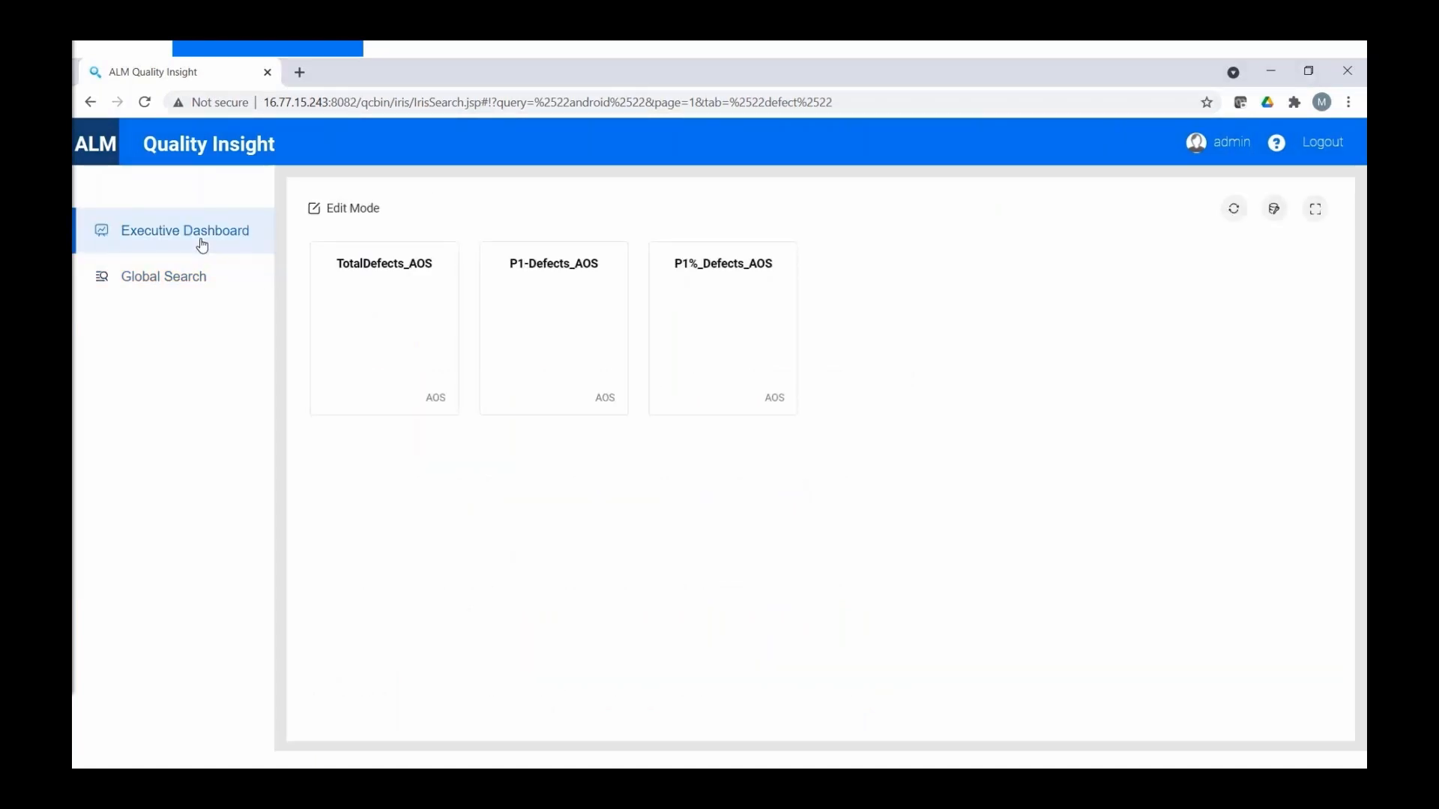
- Log out of Quality Insight
click(1328, 152)
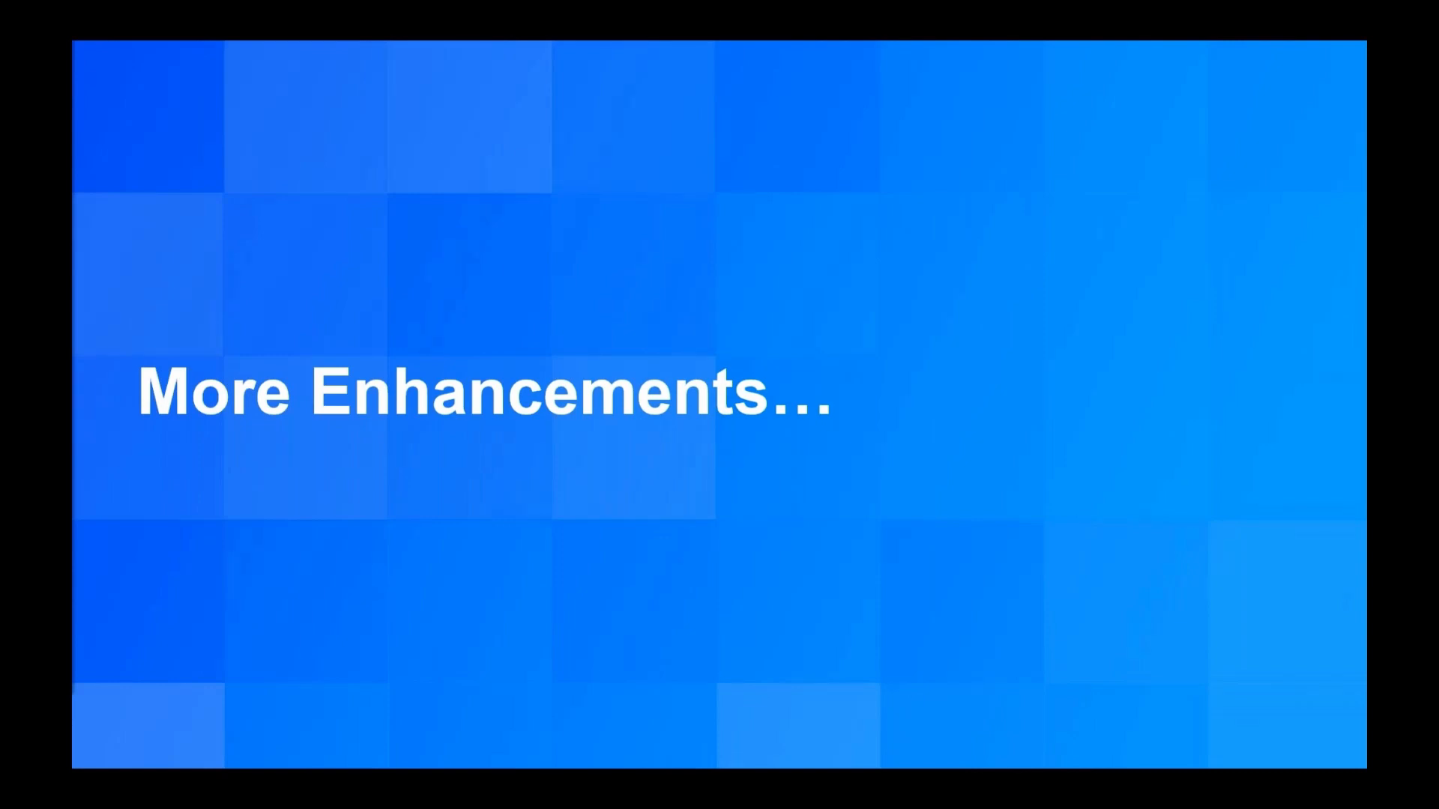
- Advance to the slide introducing the ALM Google Sheets add-on
key(Right)
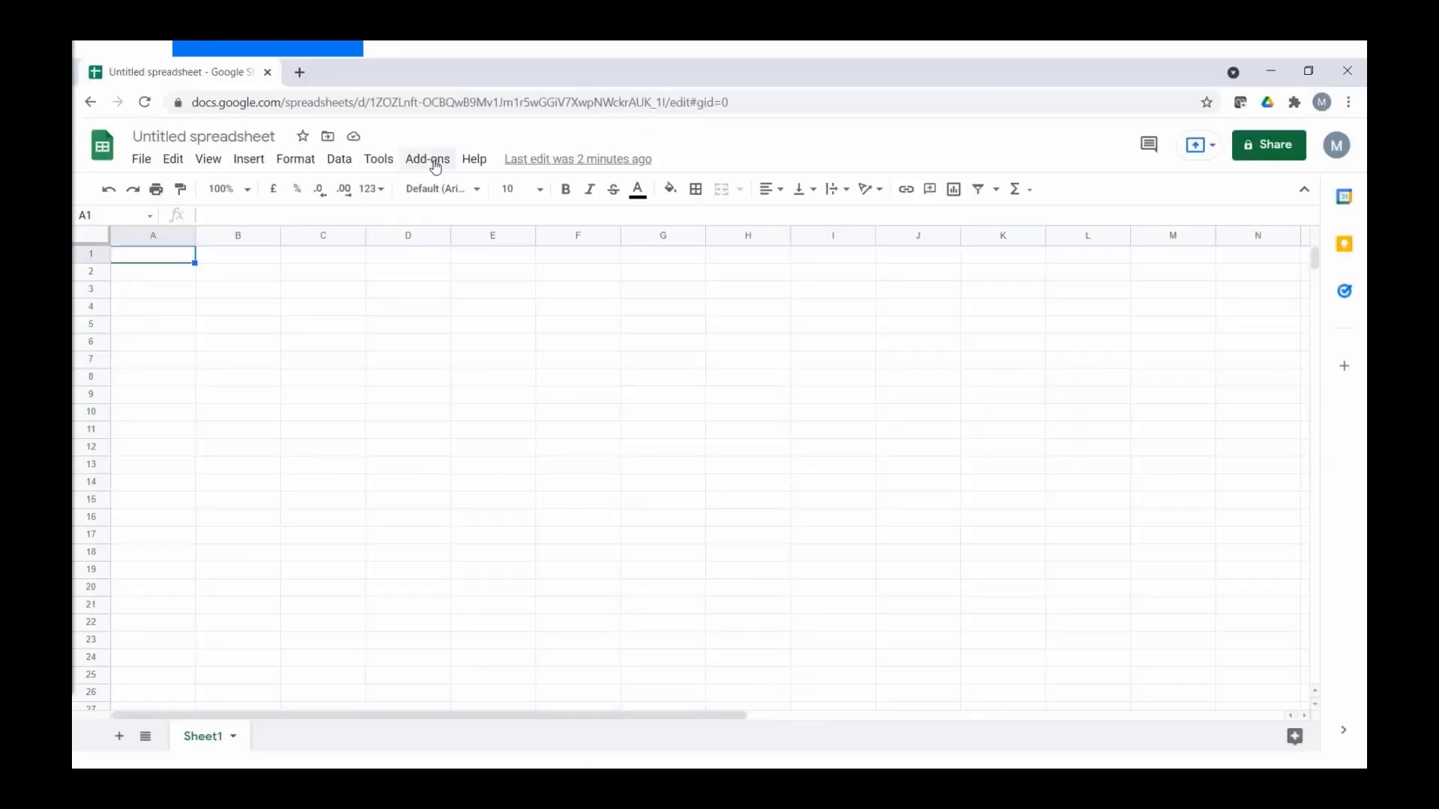
- Find 'Micro Focus ALM' through Get add-ons and begin installing it
click(435, 164)
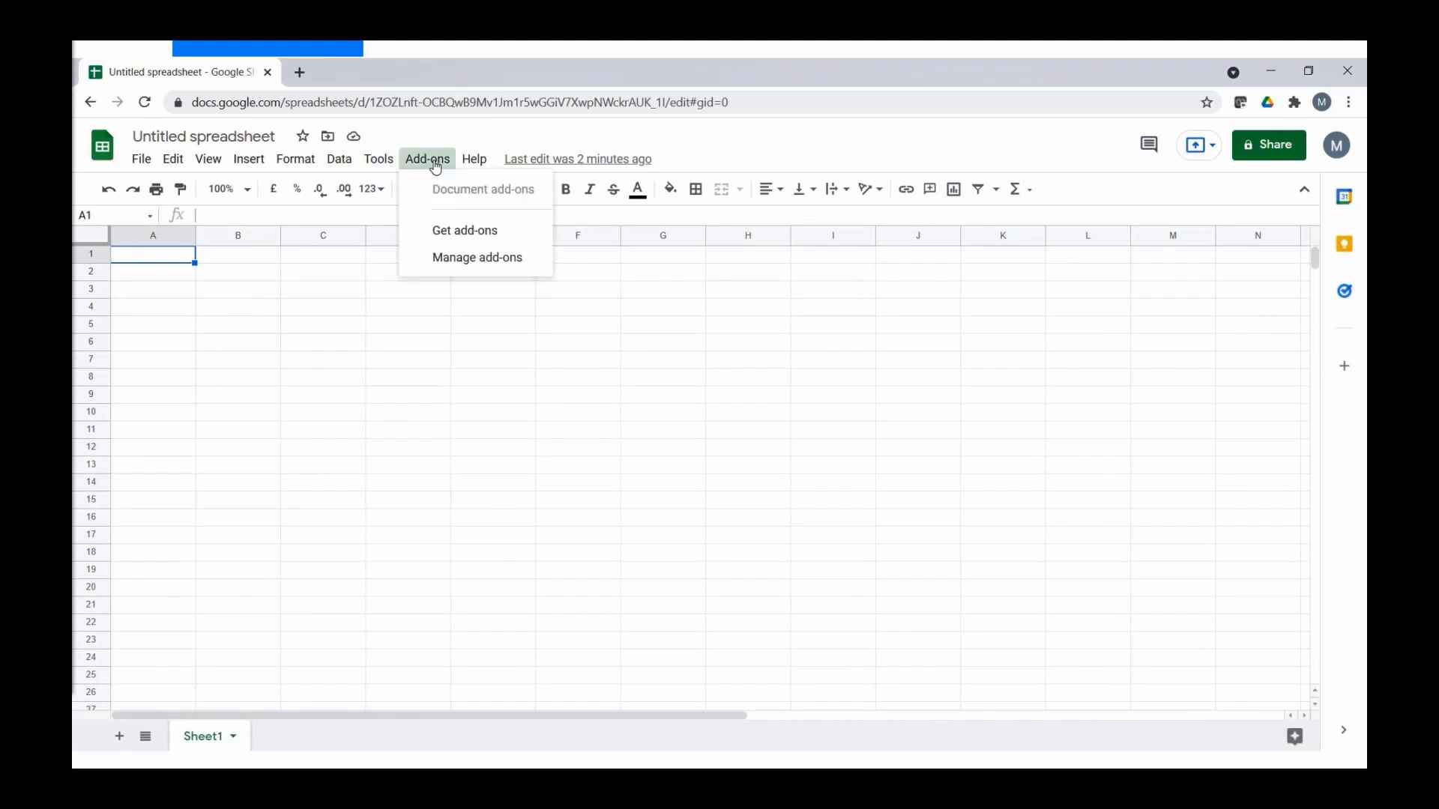
click(450, 237)
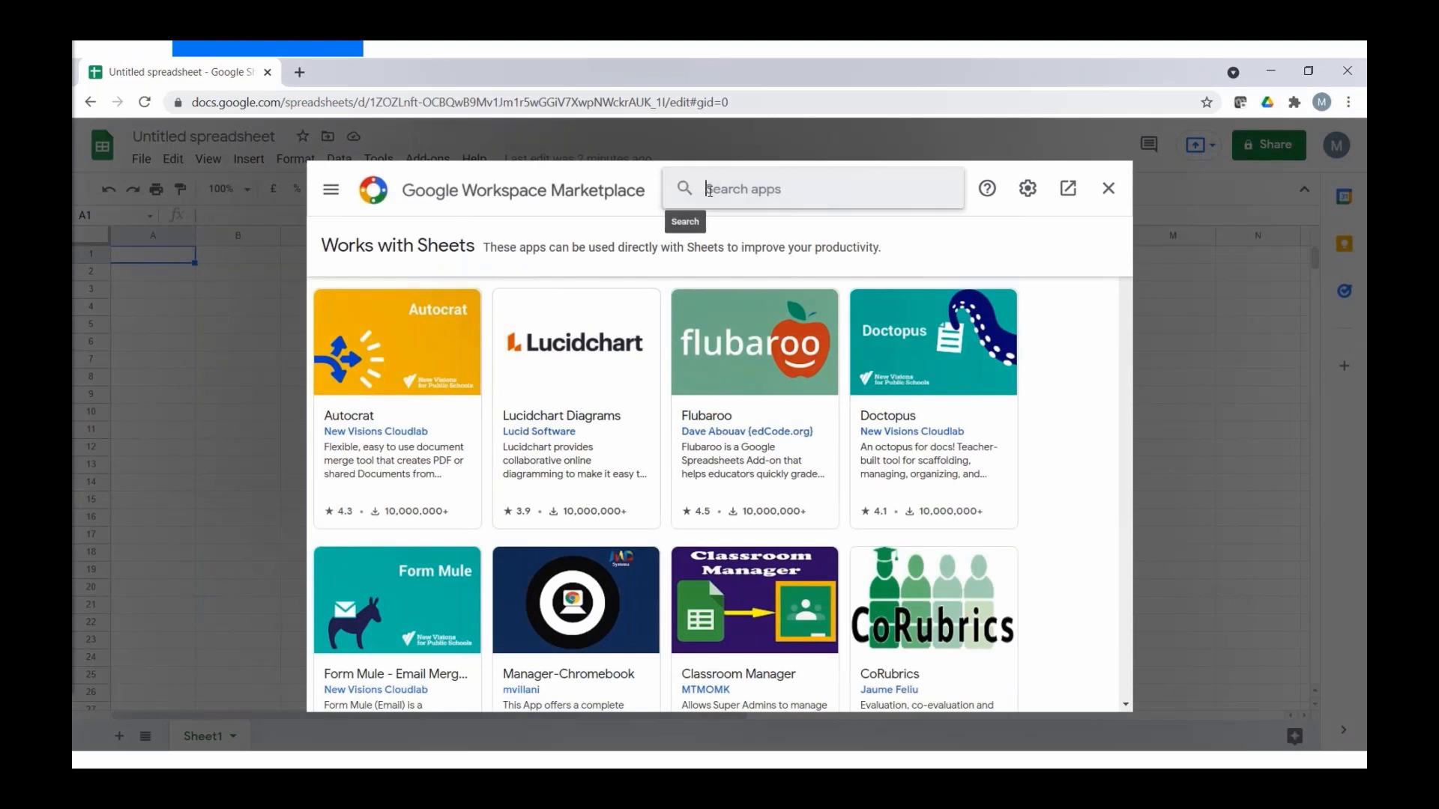
click(709, 190)
text(Micro)
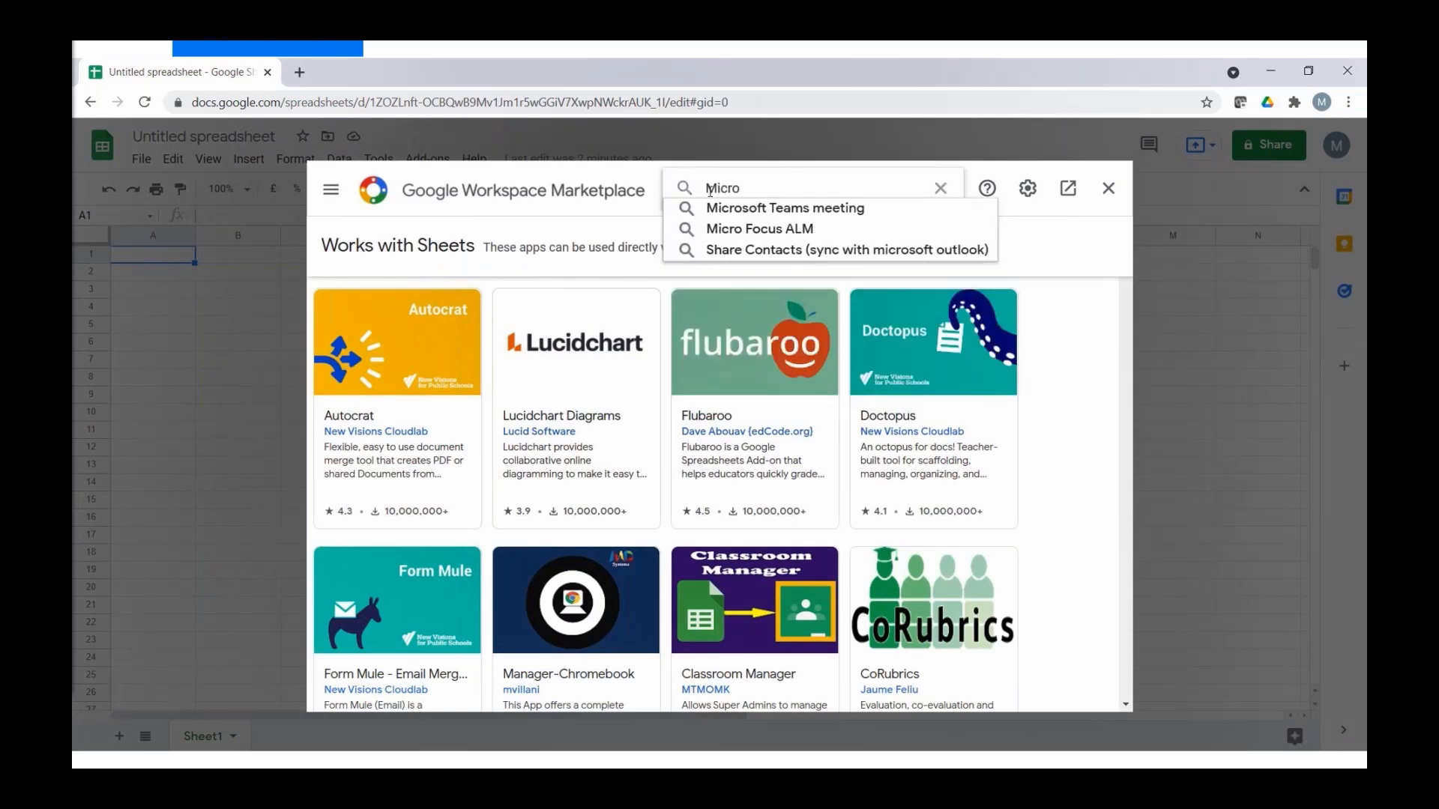
key(Down)
key(Down)
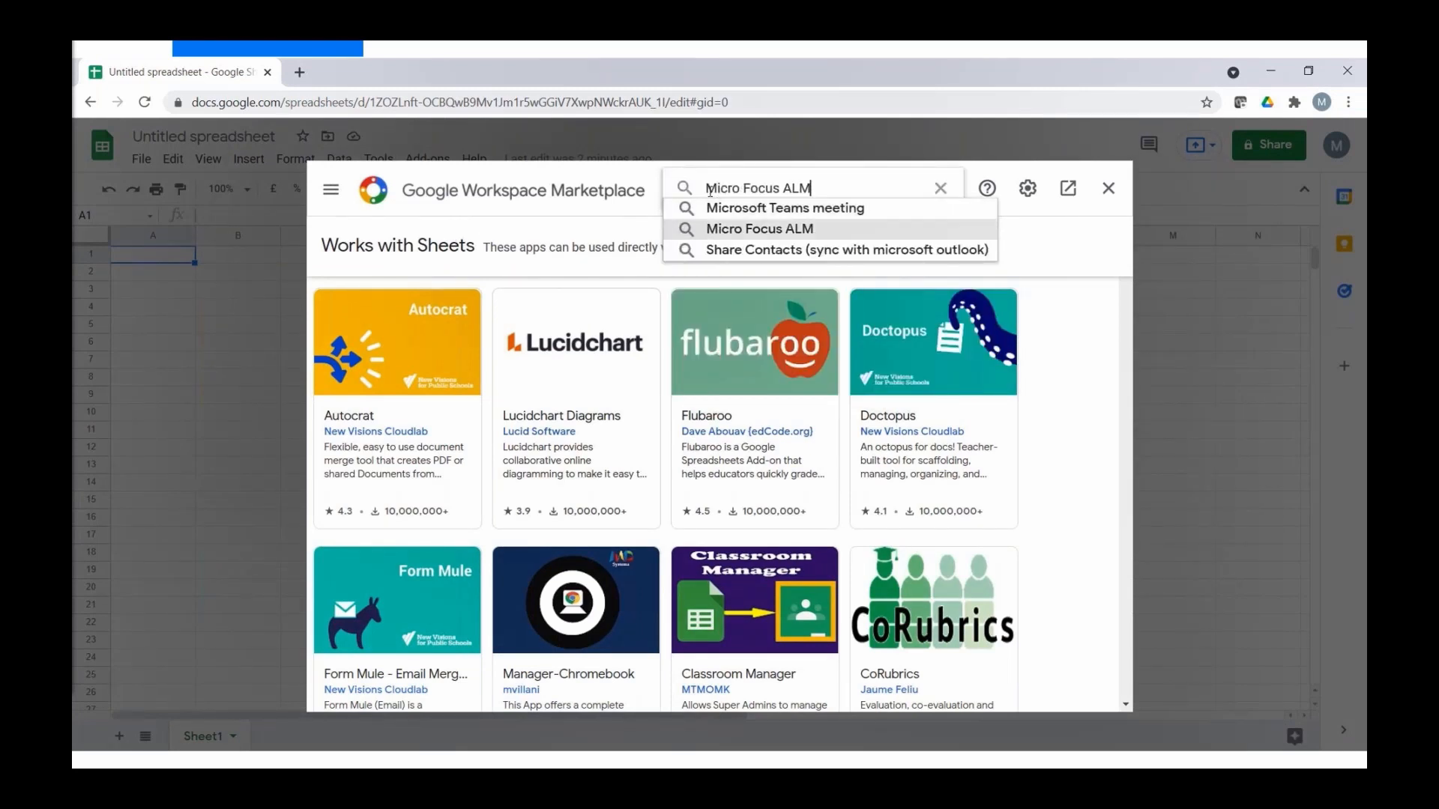
key(Return)
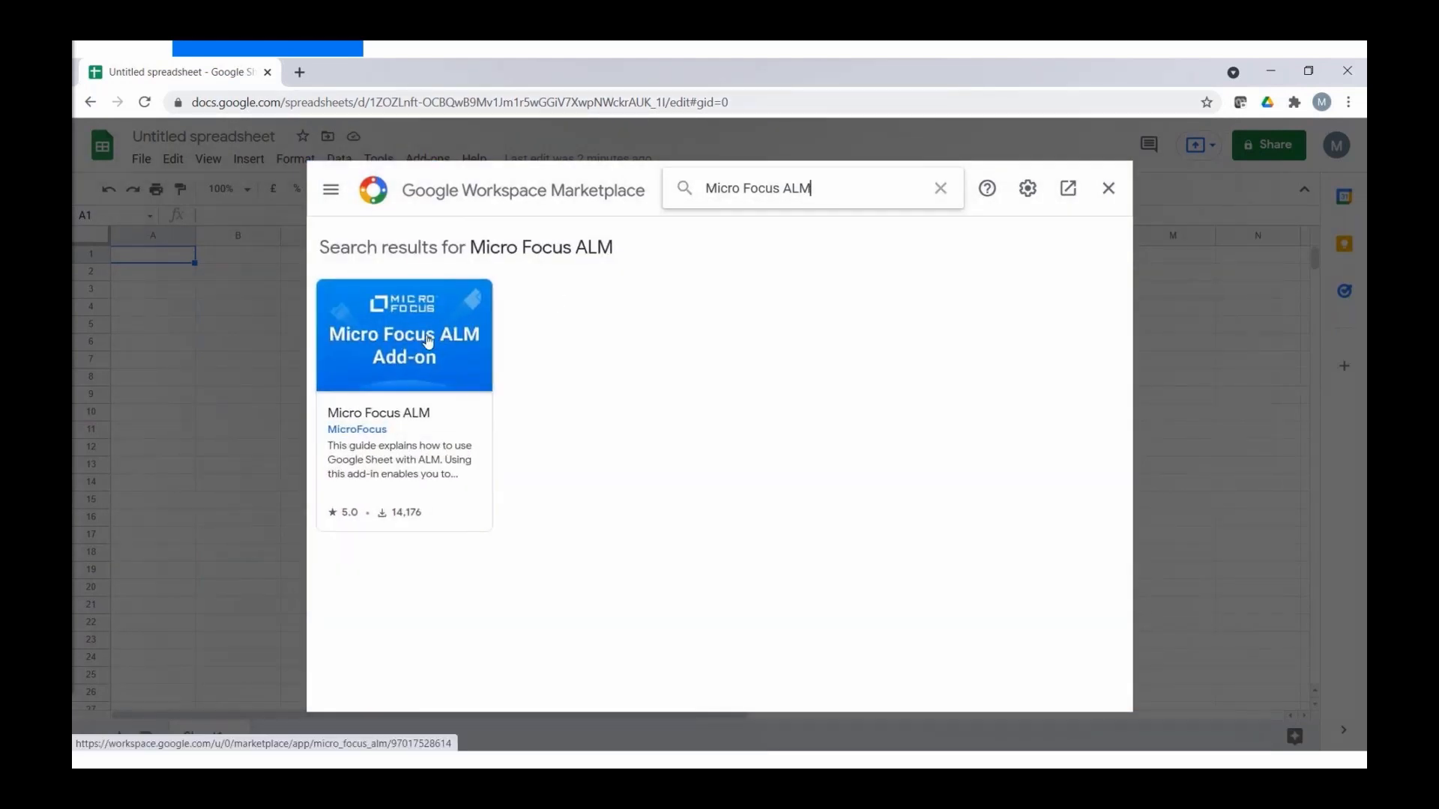
click(474, 332)
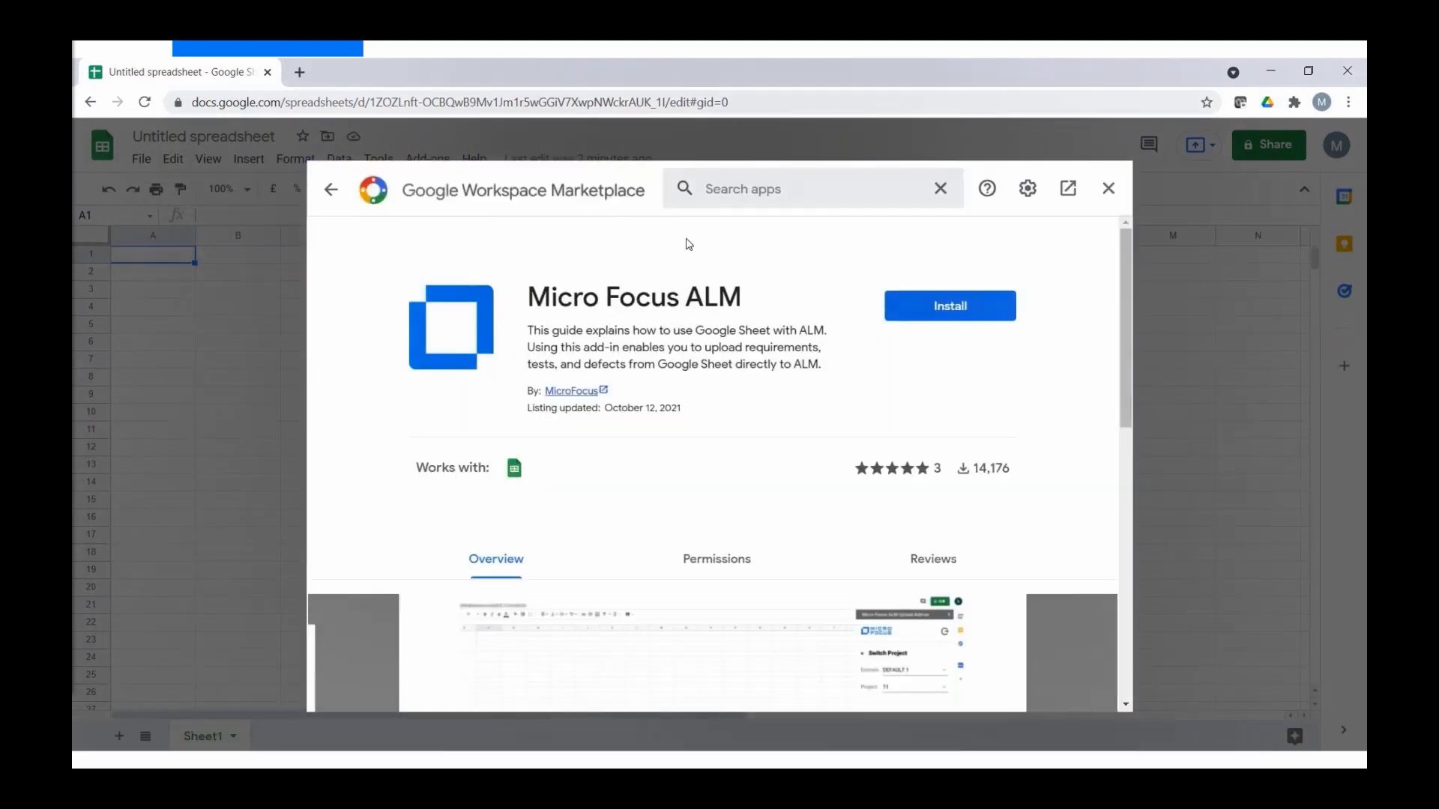
click(950, 306)
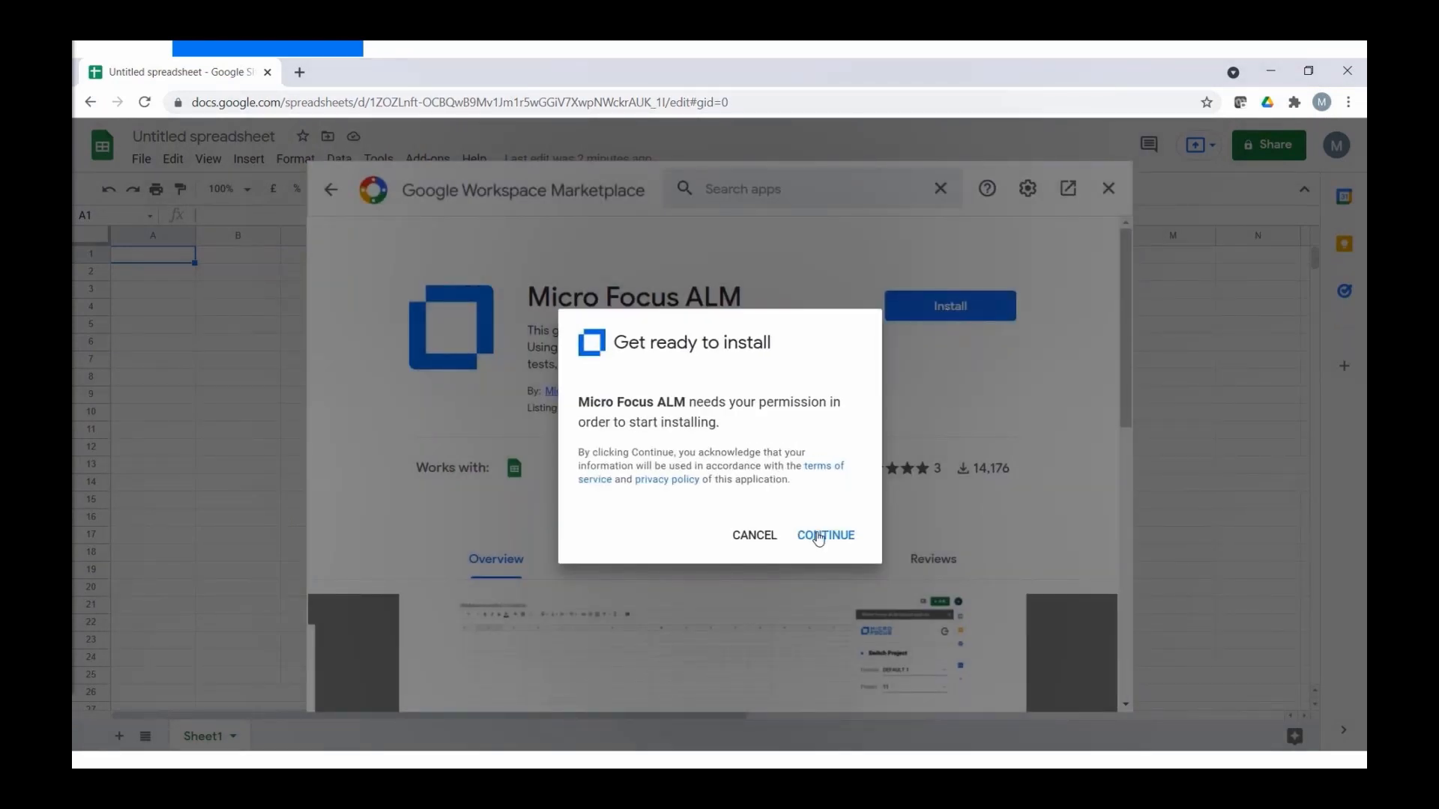
- Choose the Google account, allow the add-on access, finish installing, and close the marketplace
click(818, 535)
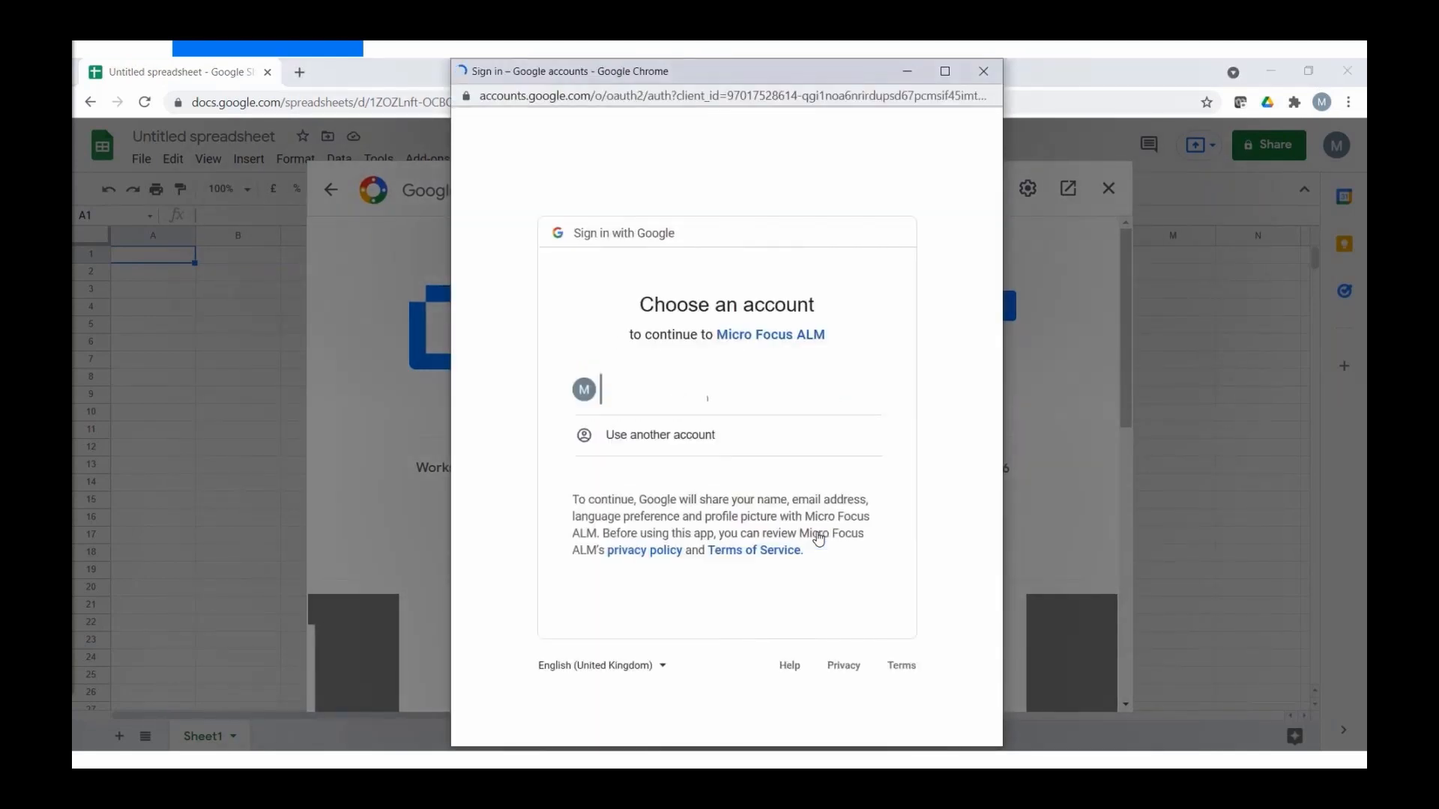
click(707, 398)
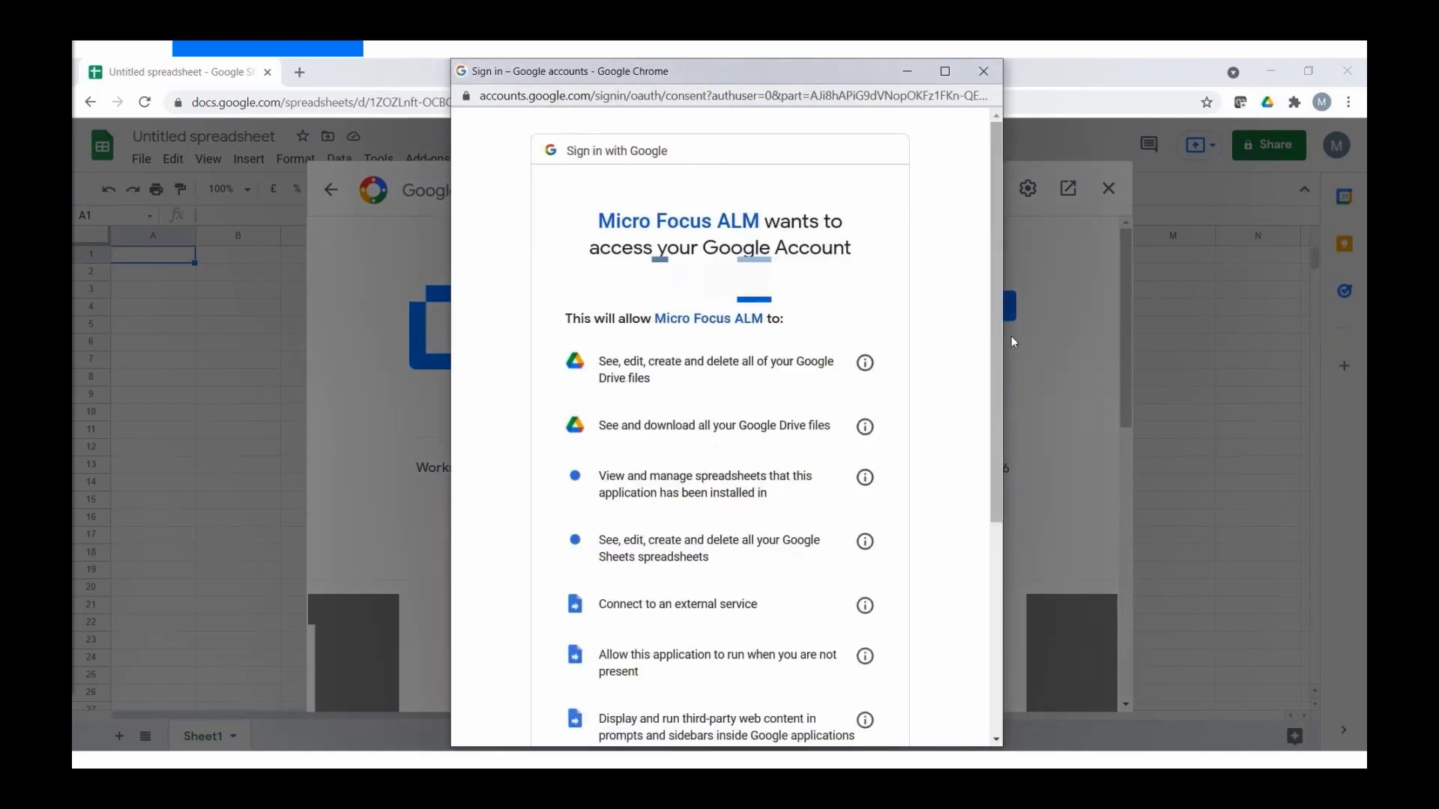
drag(994, 362, 995, 550)
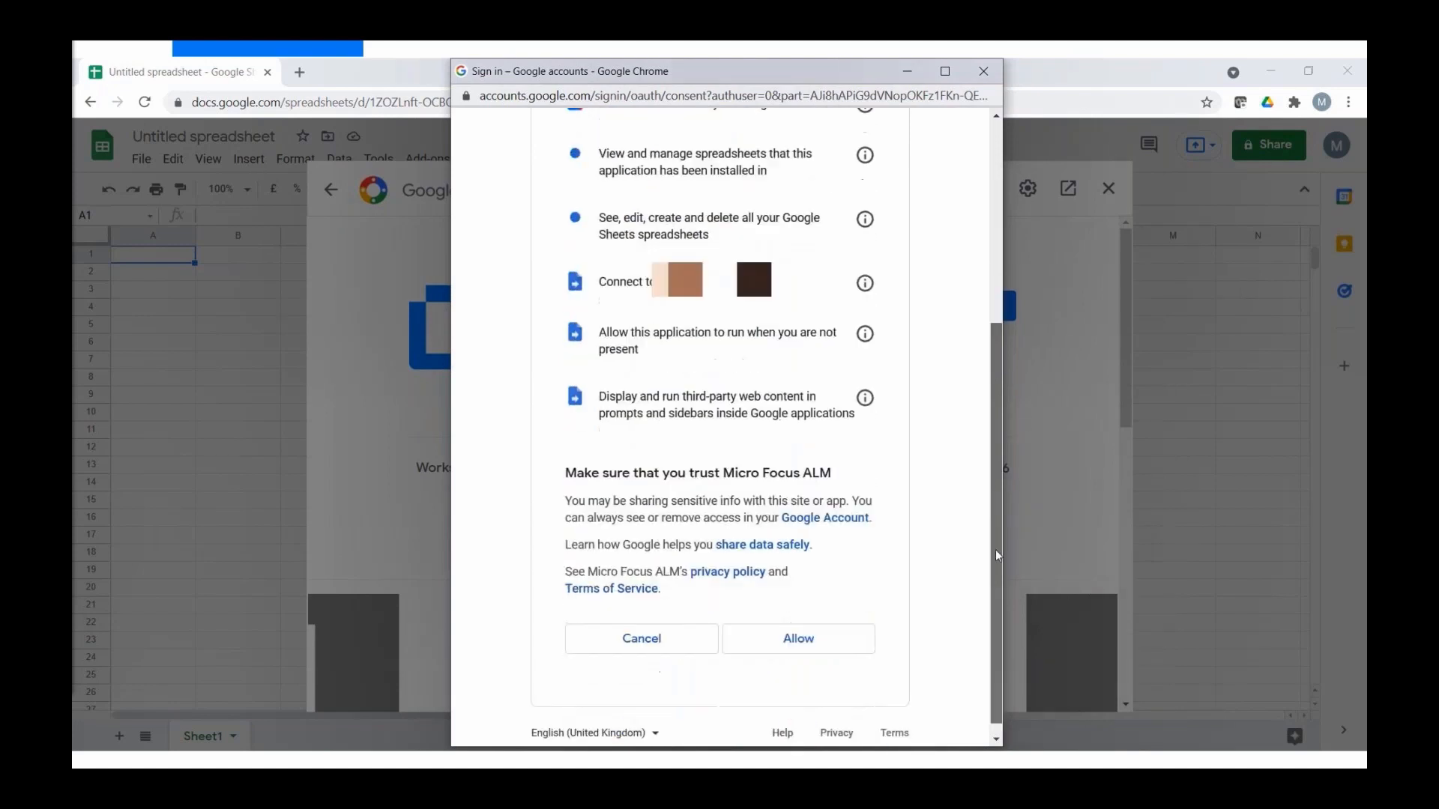
click(796, 637)
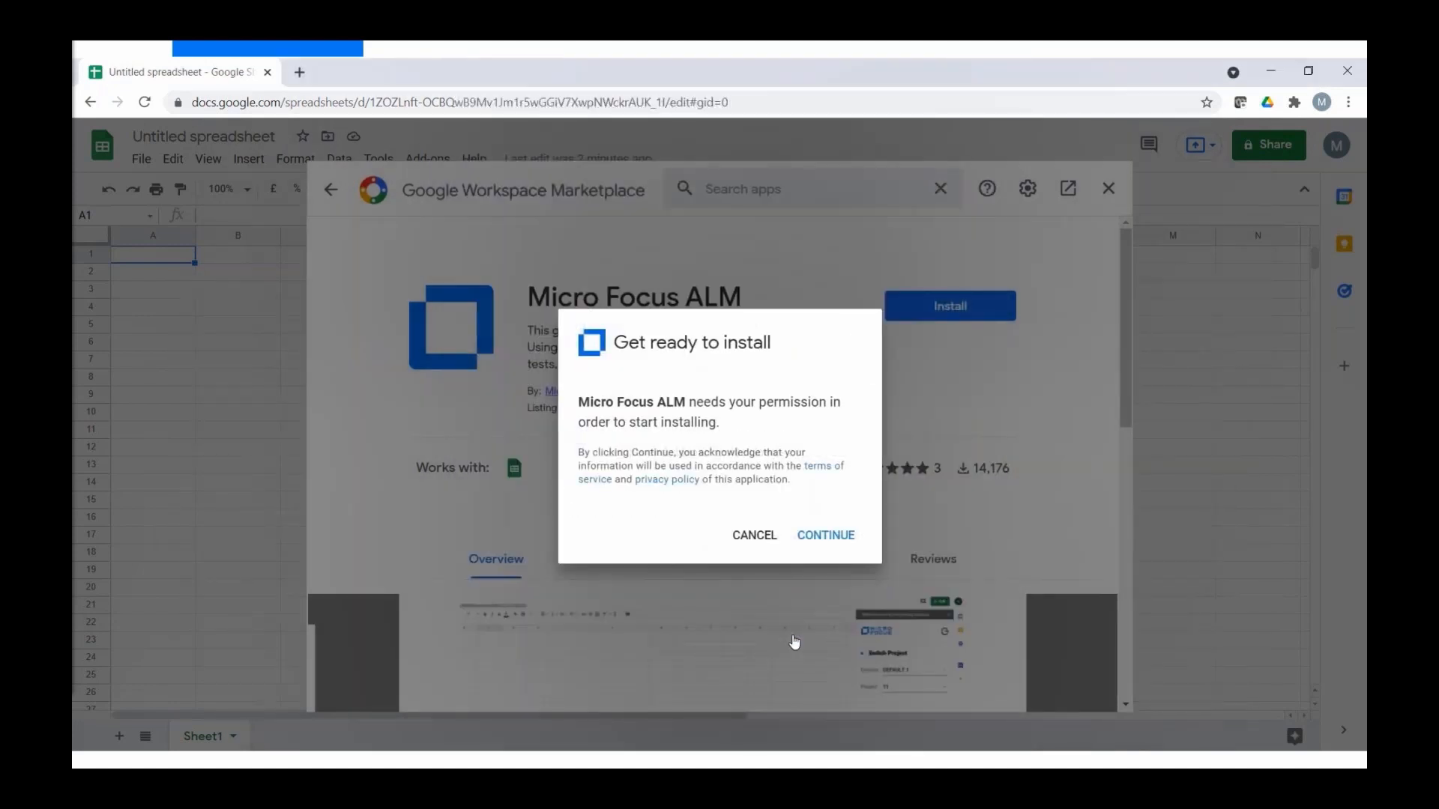
click(825, 534)
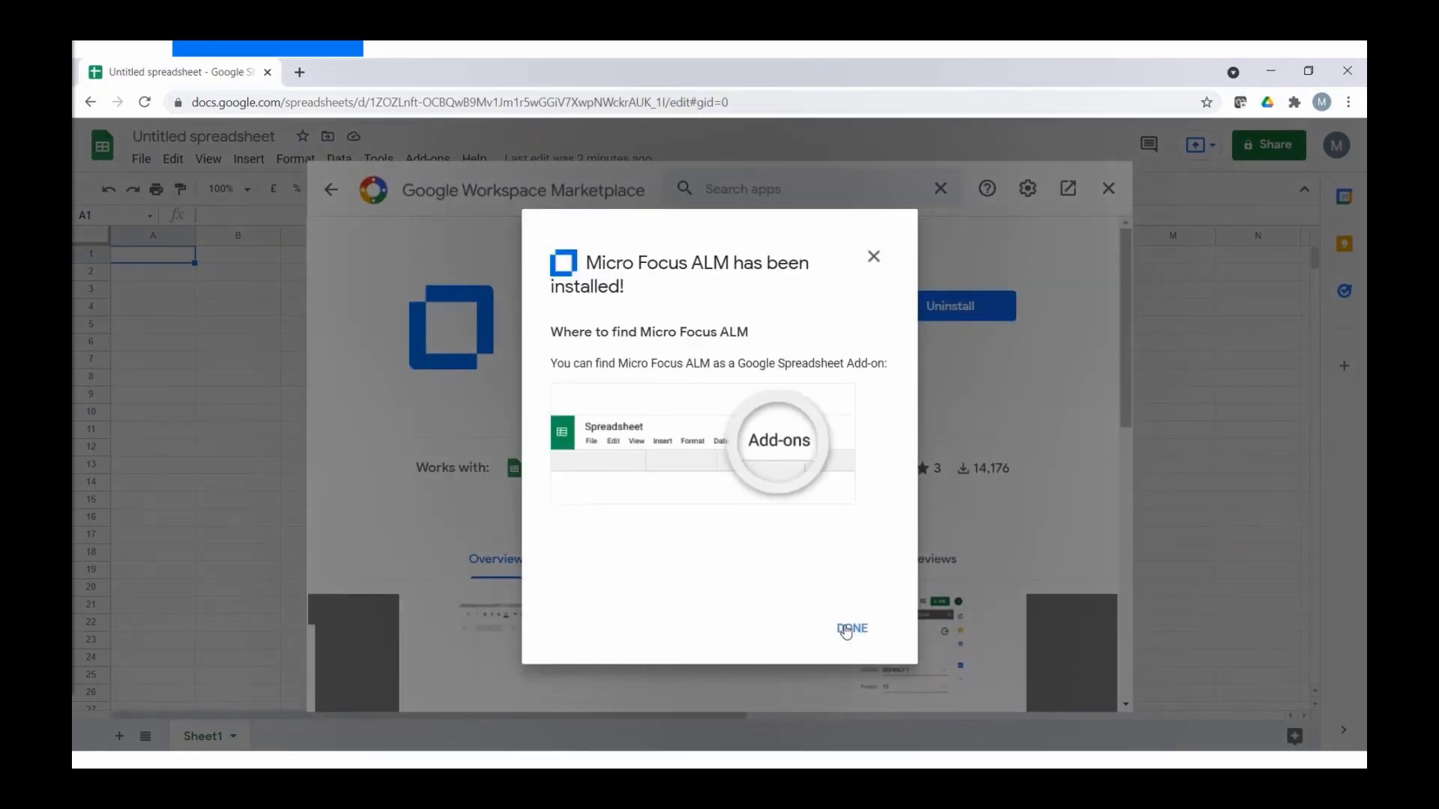
click(847, 630)
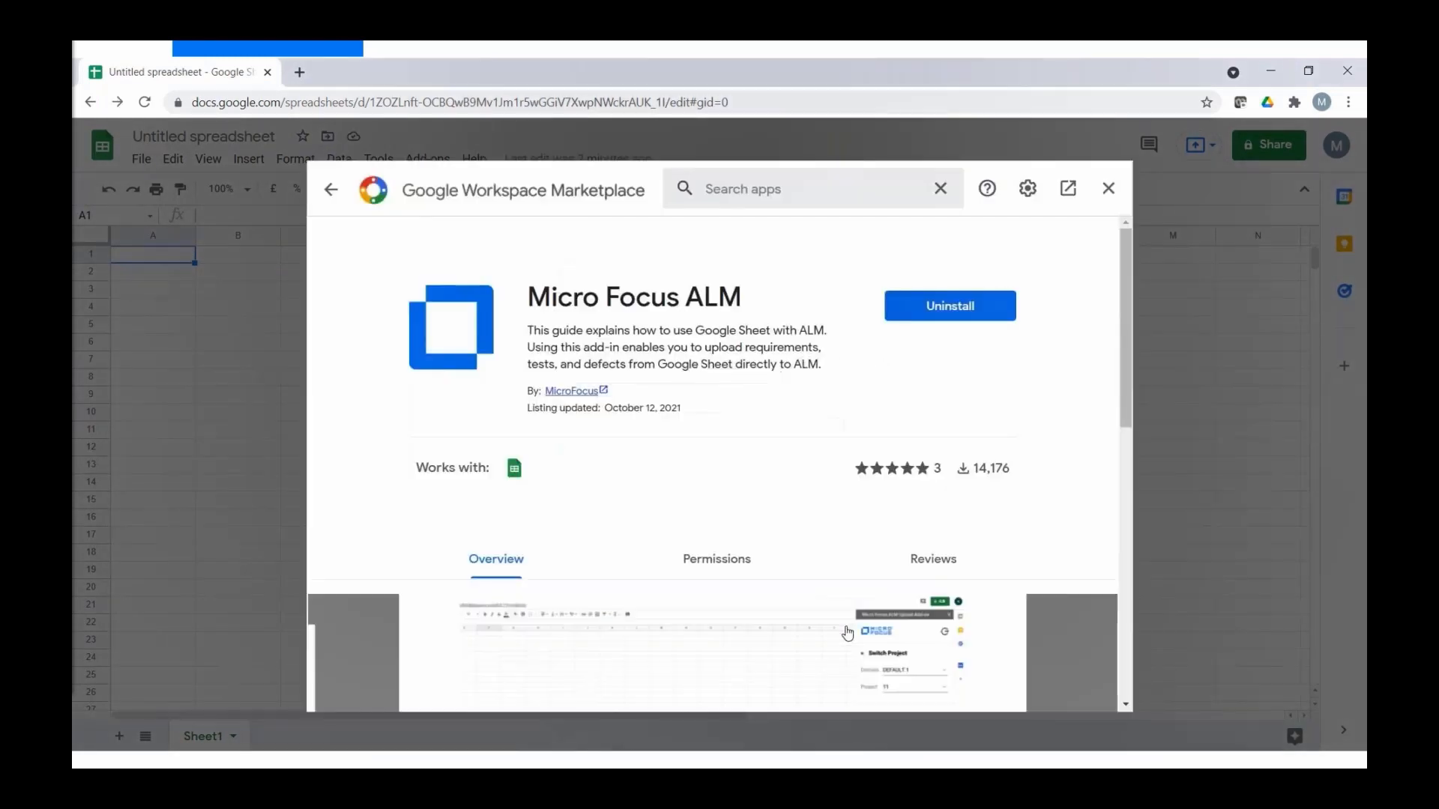
click(1109, 189)
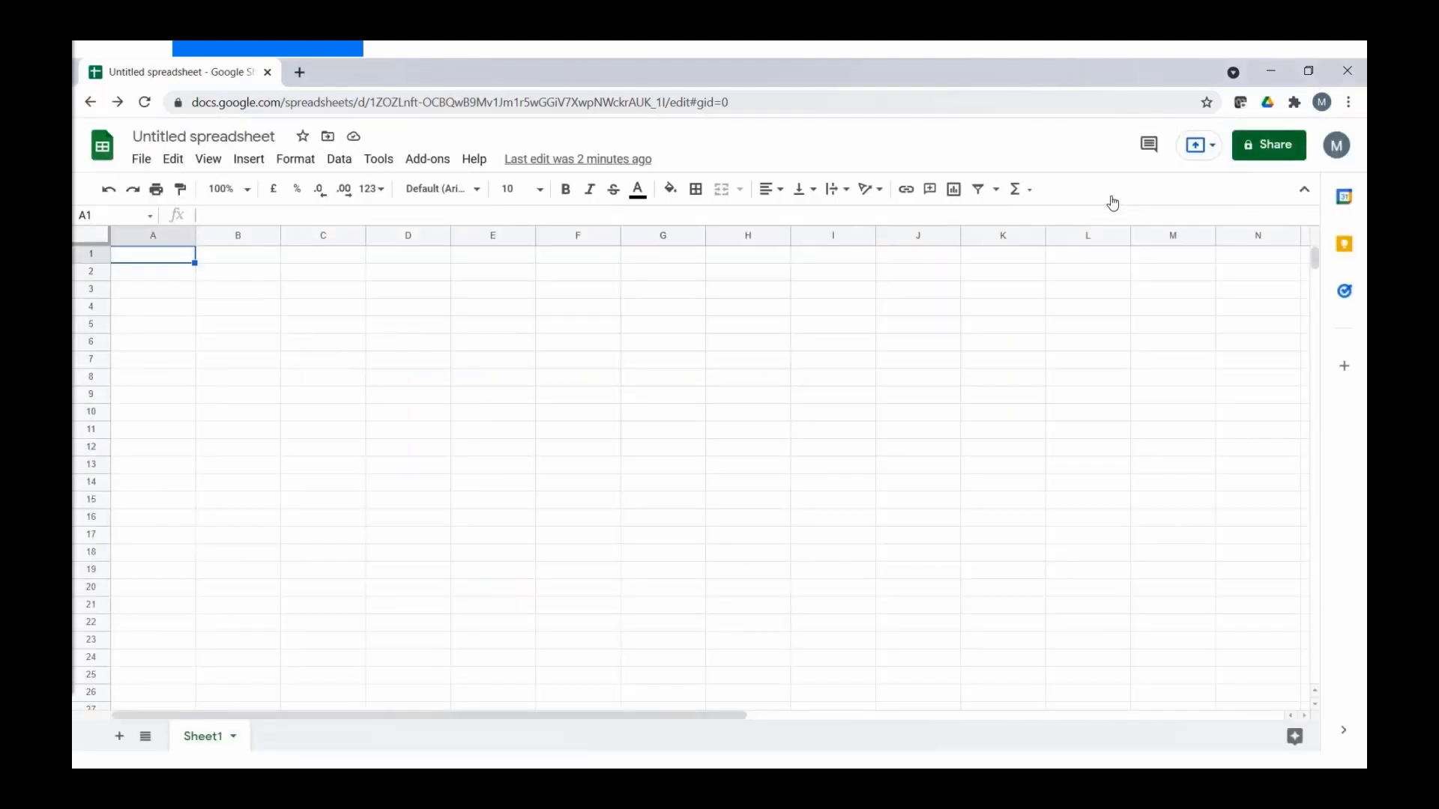
- Start the Micro Focus ALM add-on from the Add-ons menu
click(424, 160)
mouse_move(459, 233)
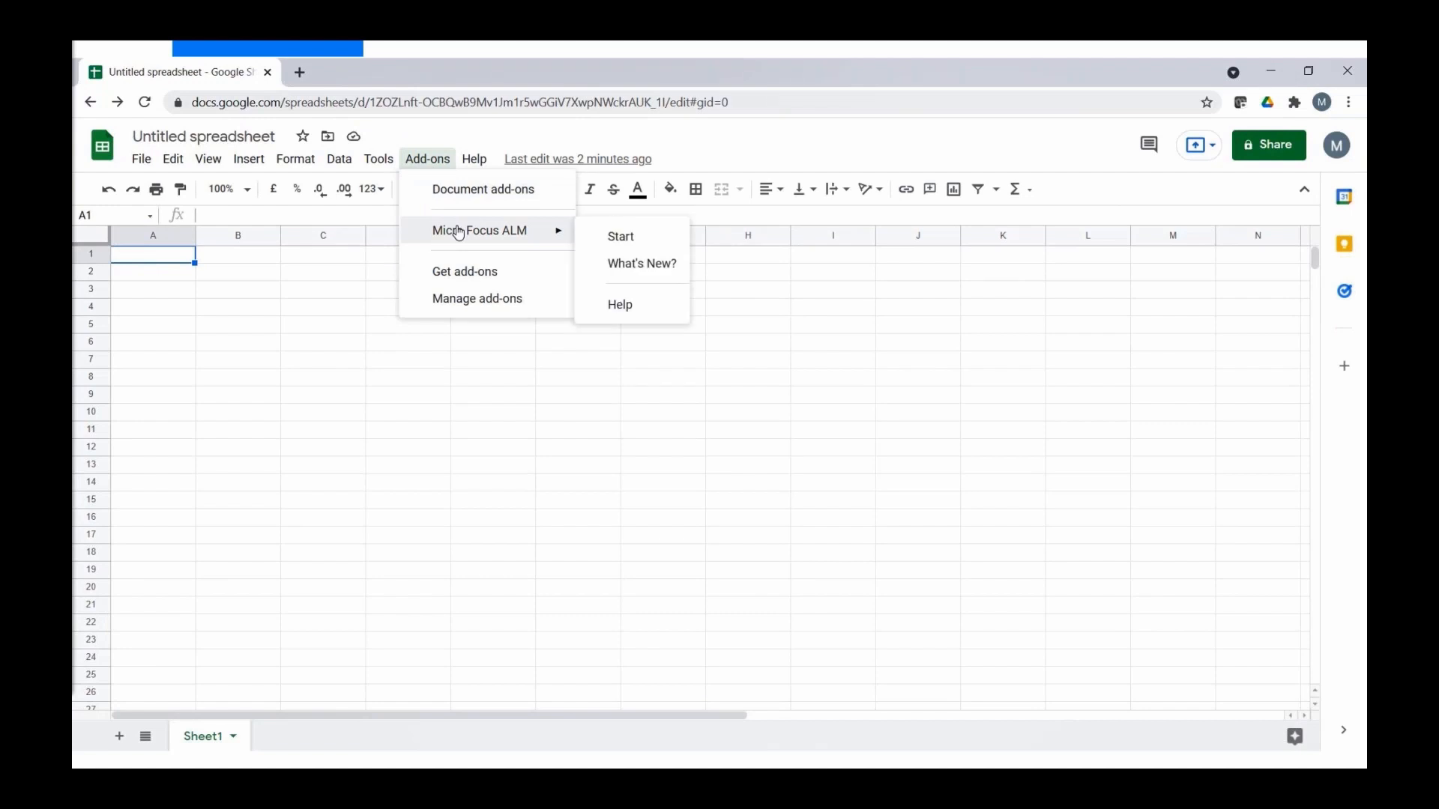
click(636, 245)
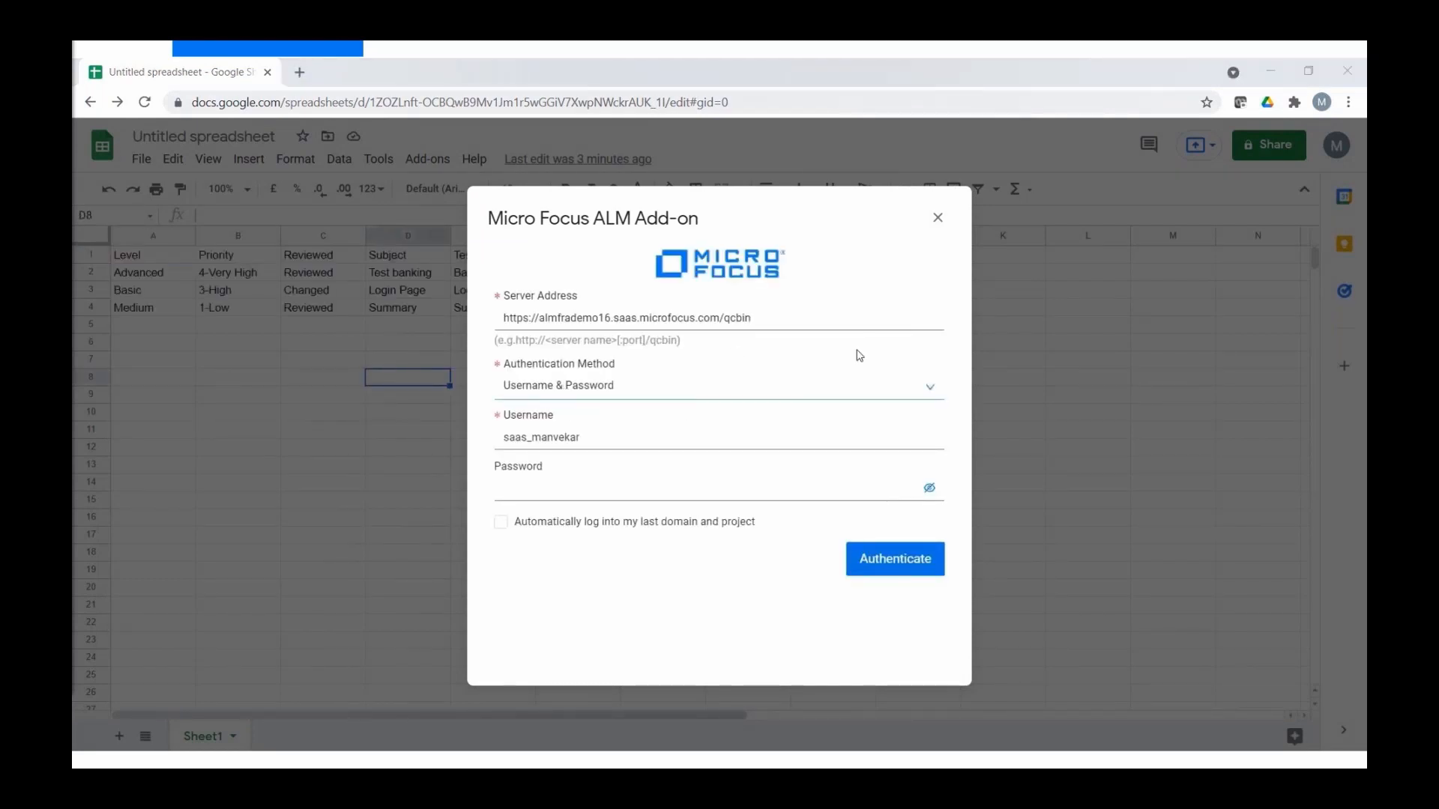
- Authenticate using API Key & Secret, pasting the client ID and secret
click(927, 391)
click(592, 445)
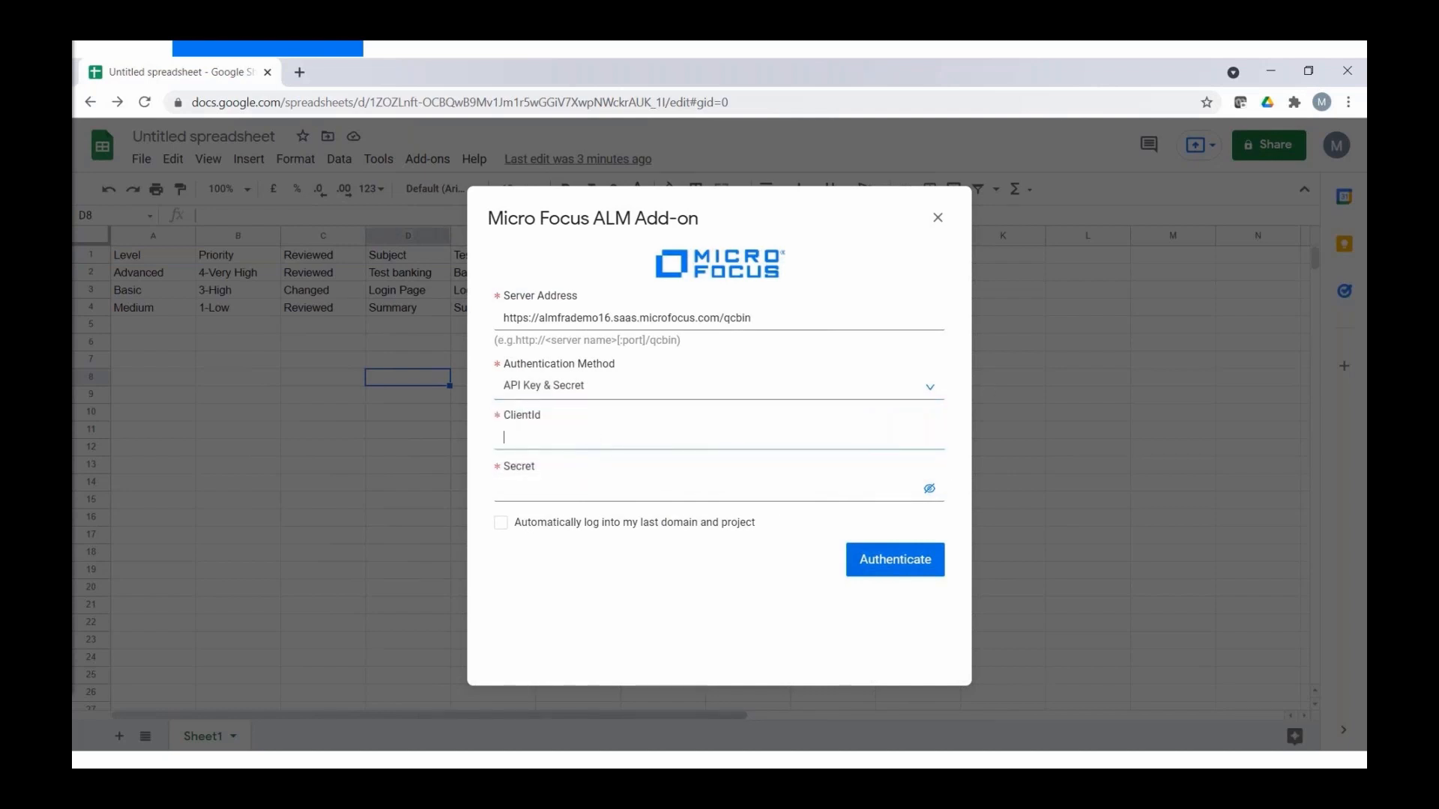
key(alt+Tab)
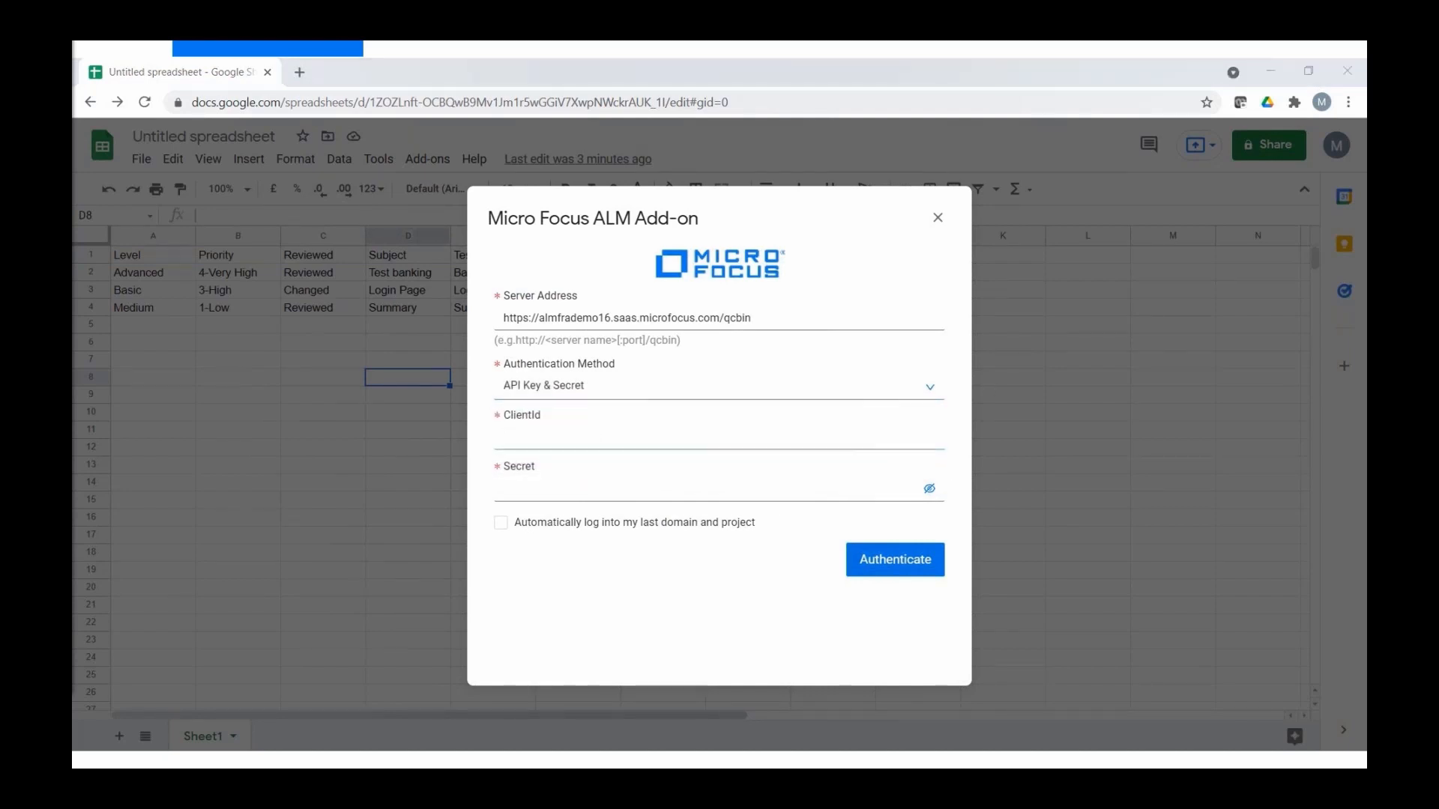
click(627, 445)
key(ctrl+v)
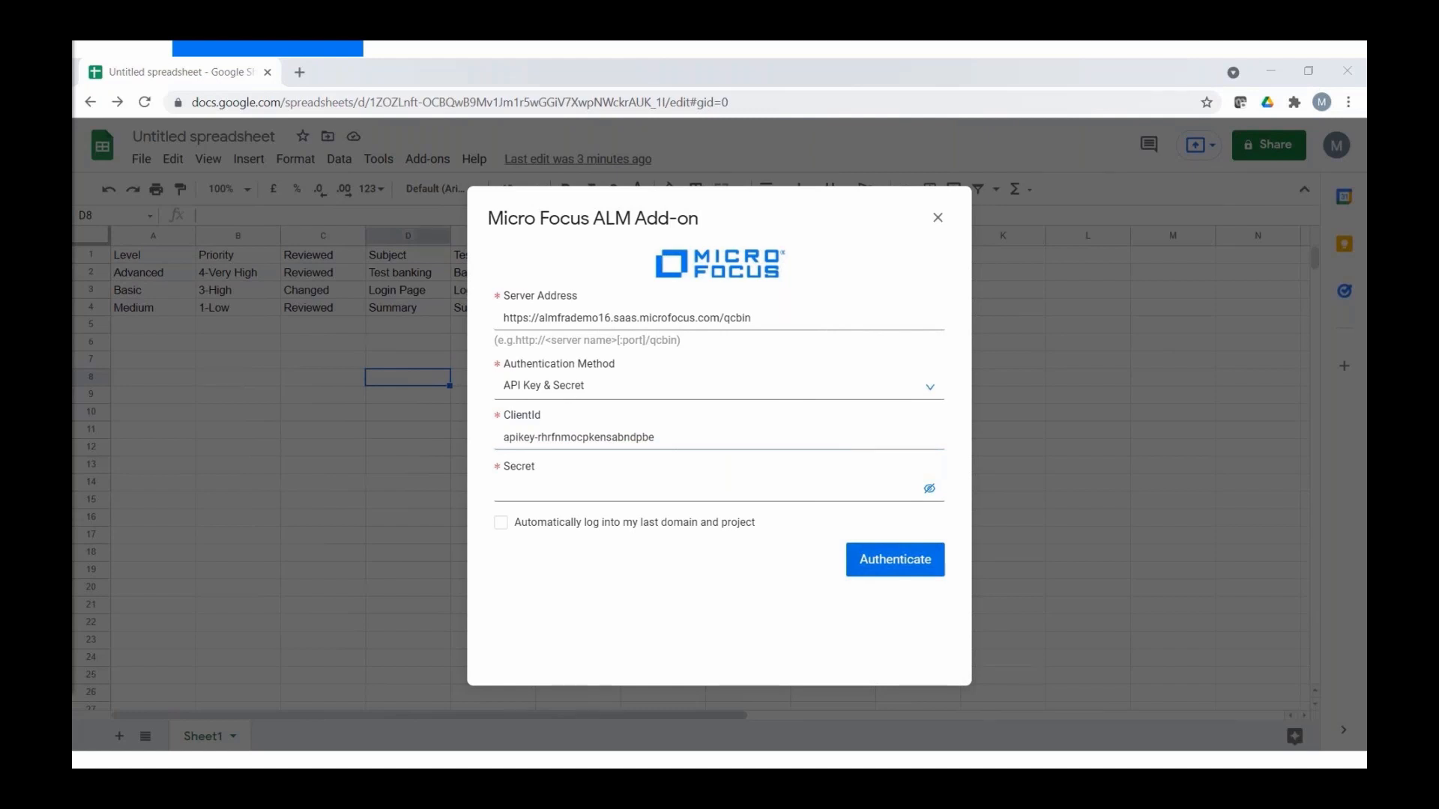
click(597, 496)
key(ctrl+v)
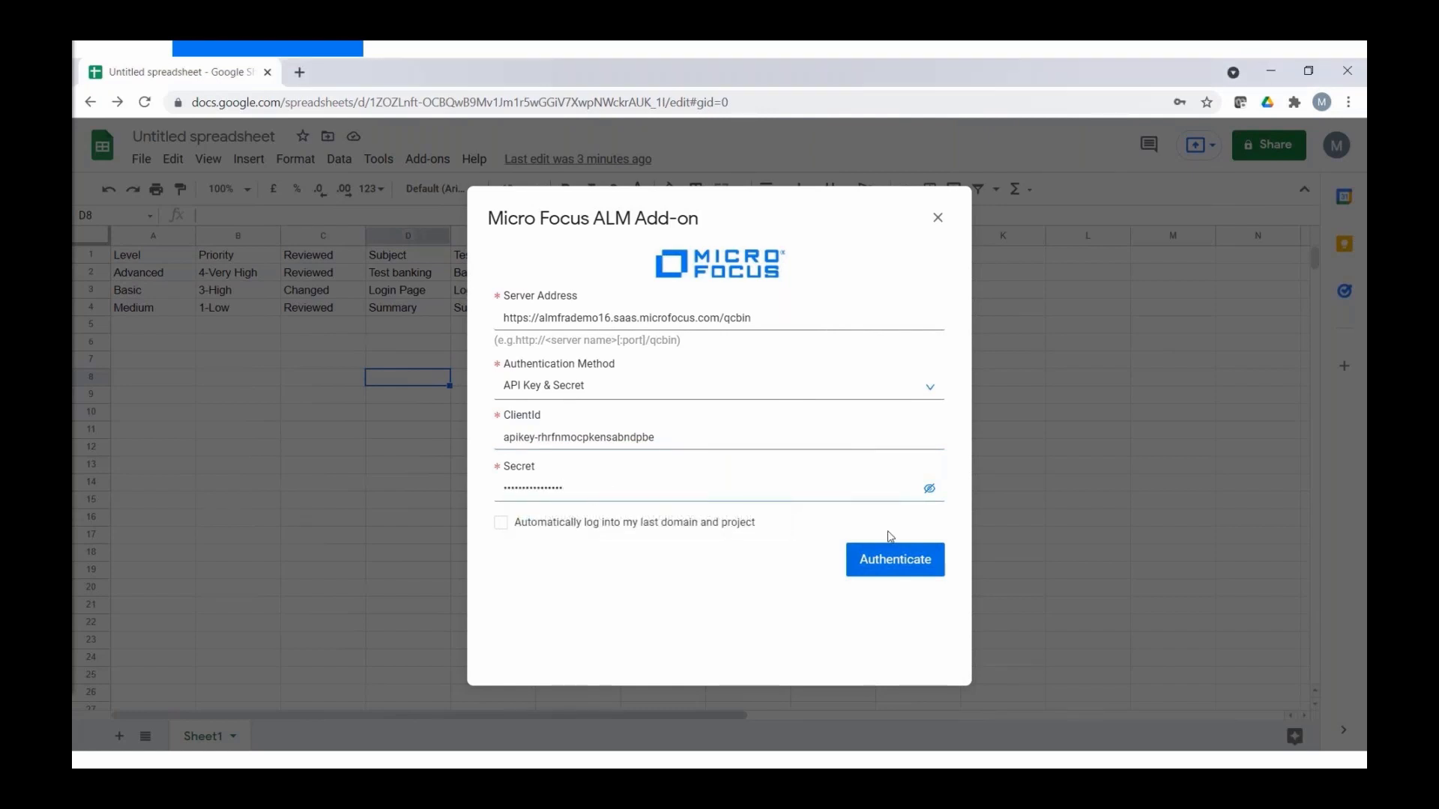
click(903, 566)
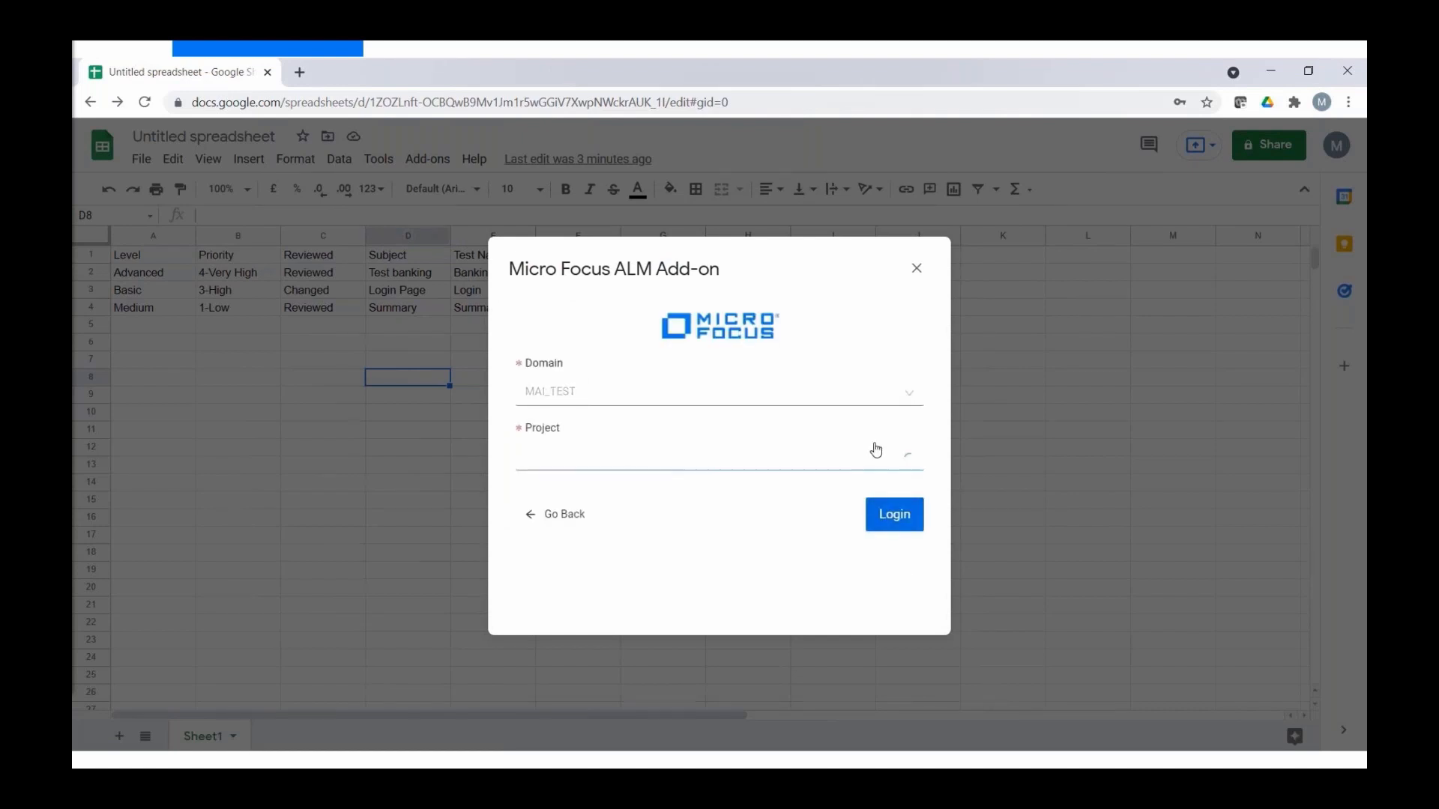
- Log into MAI_TEST/Mai_Demo, then validate and upload test rows A1:F4 to ALM
click(892, 521)
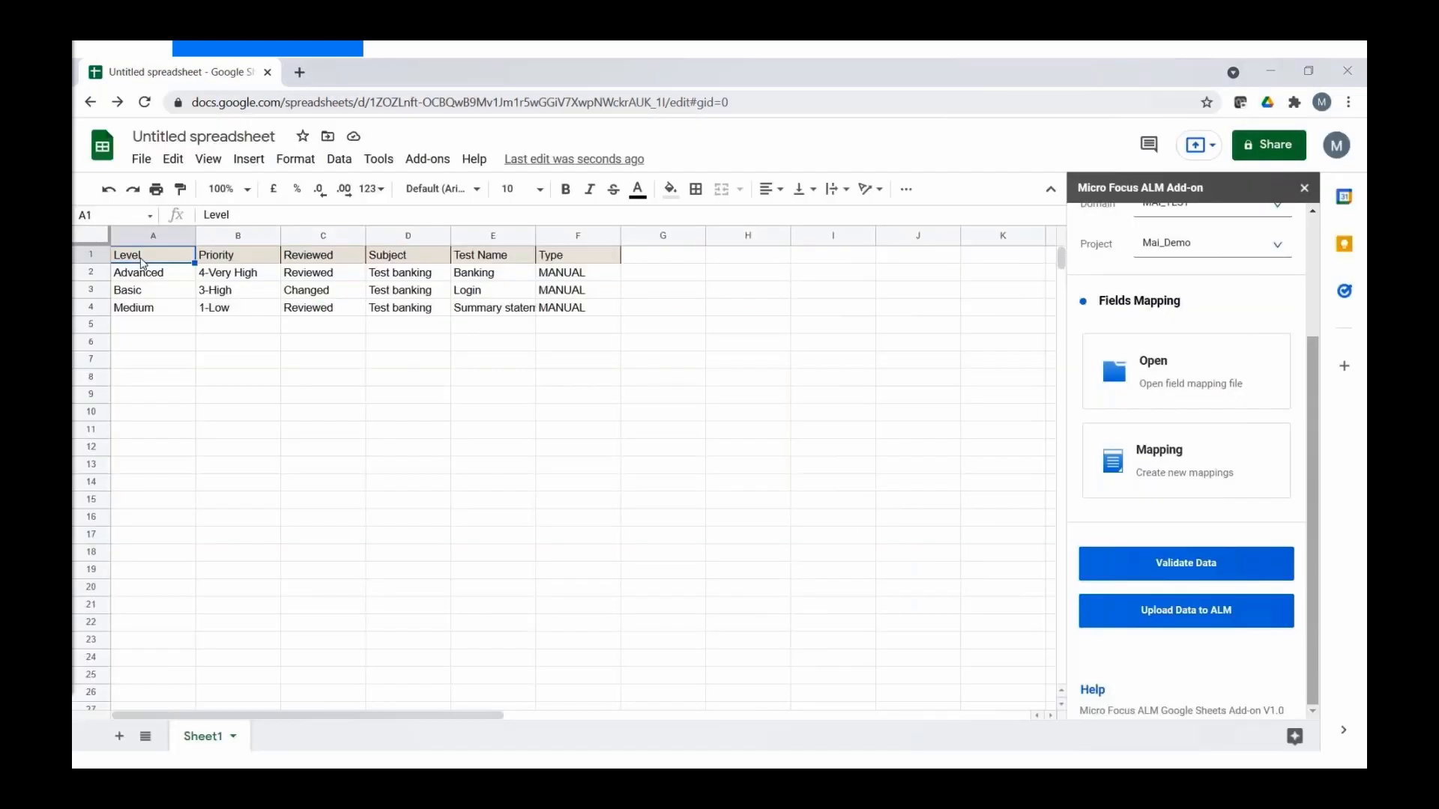
drag(155, 264, 561, 310)
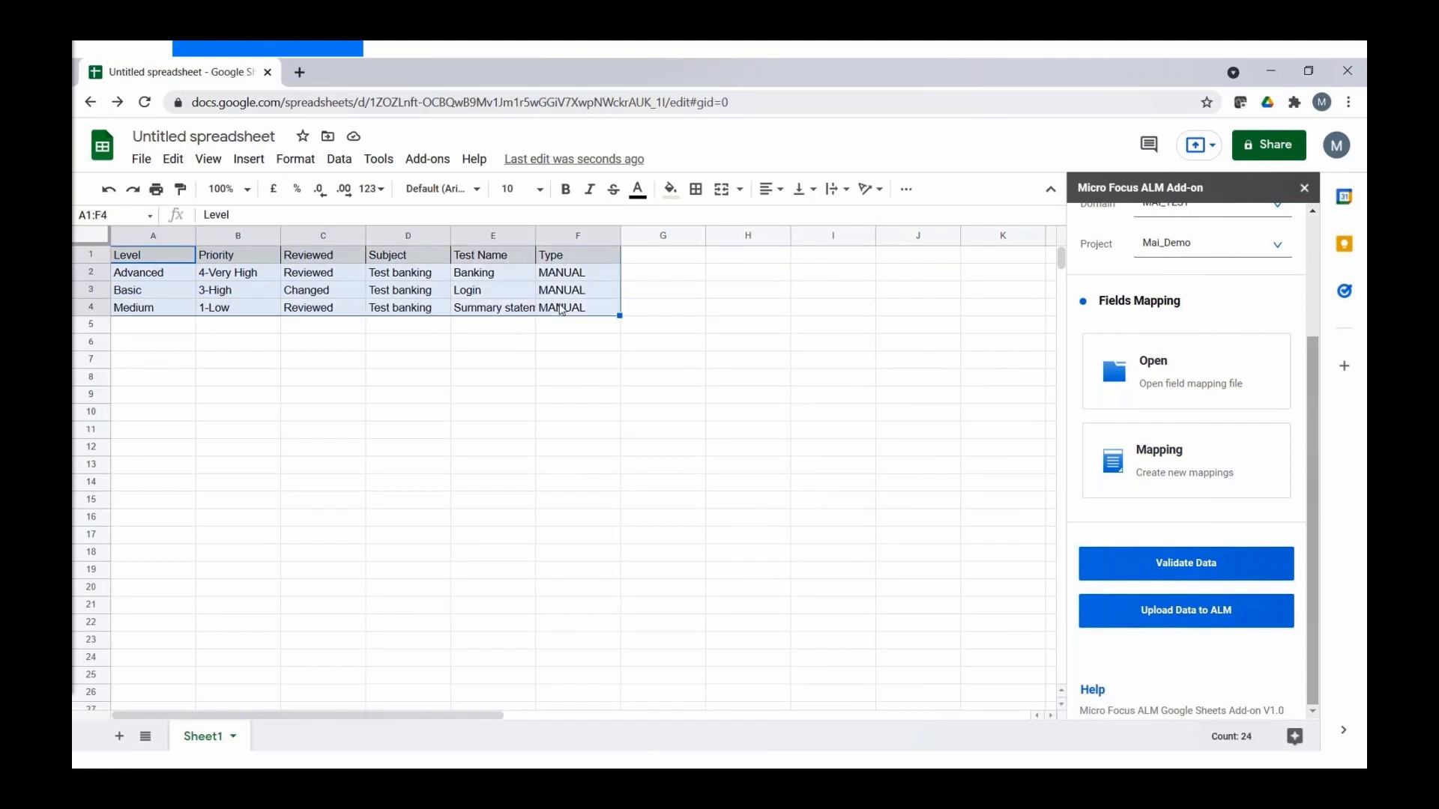
click(1147, 562)
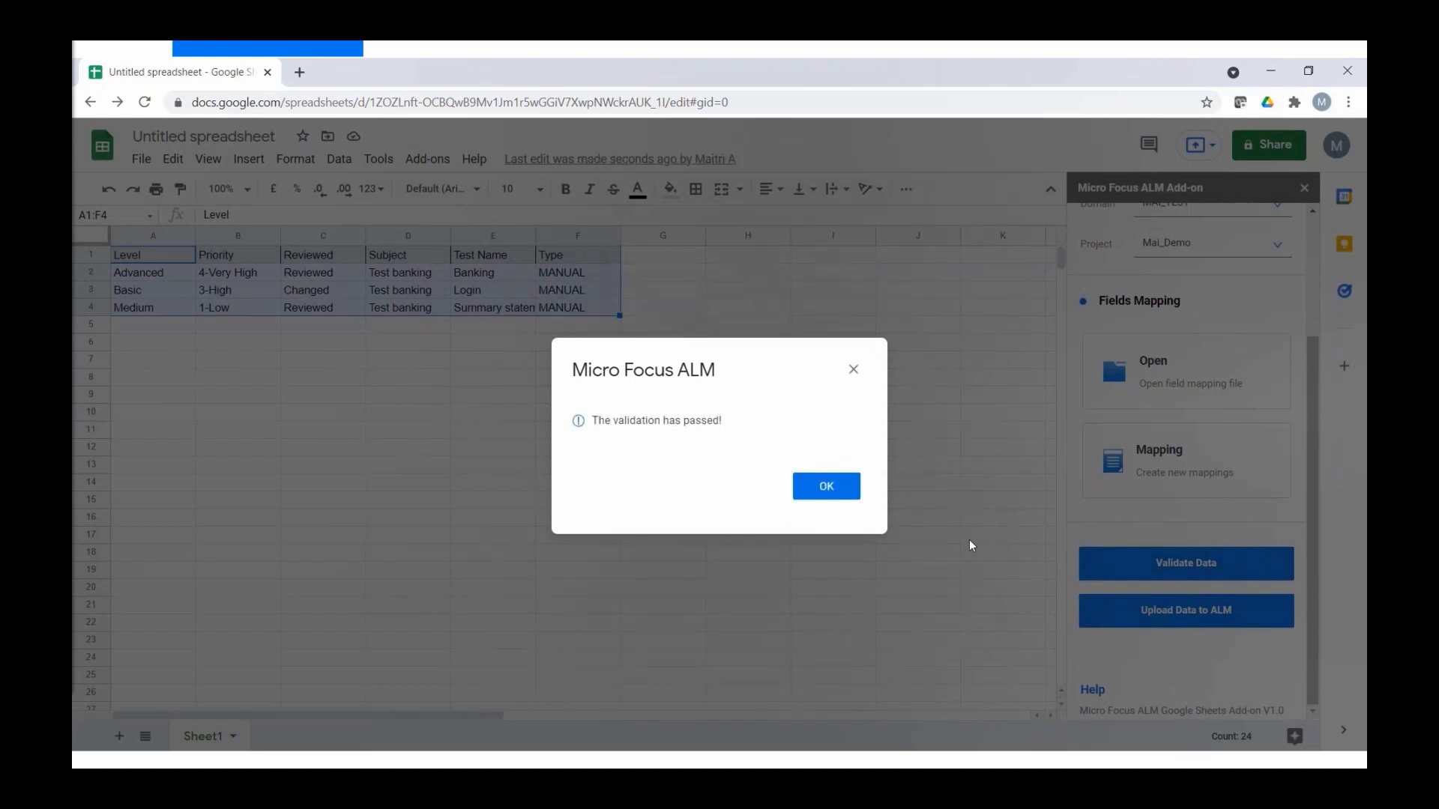
click(844, 491)
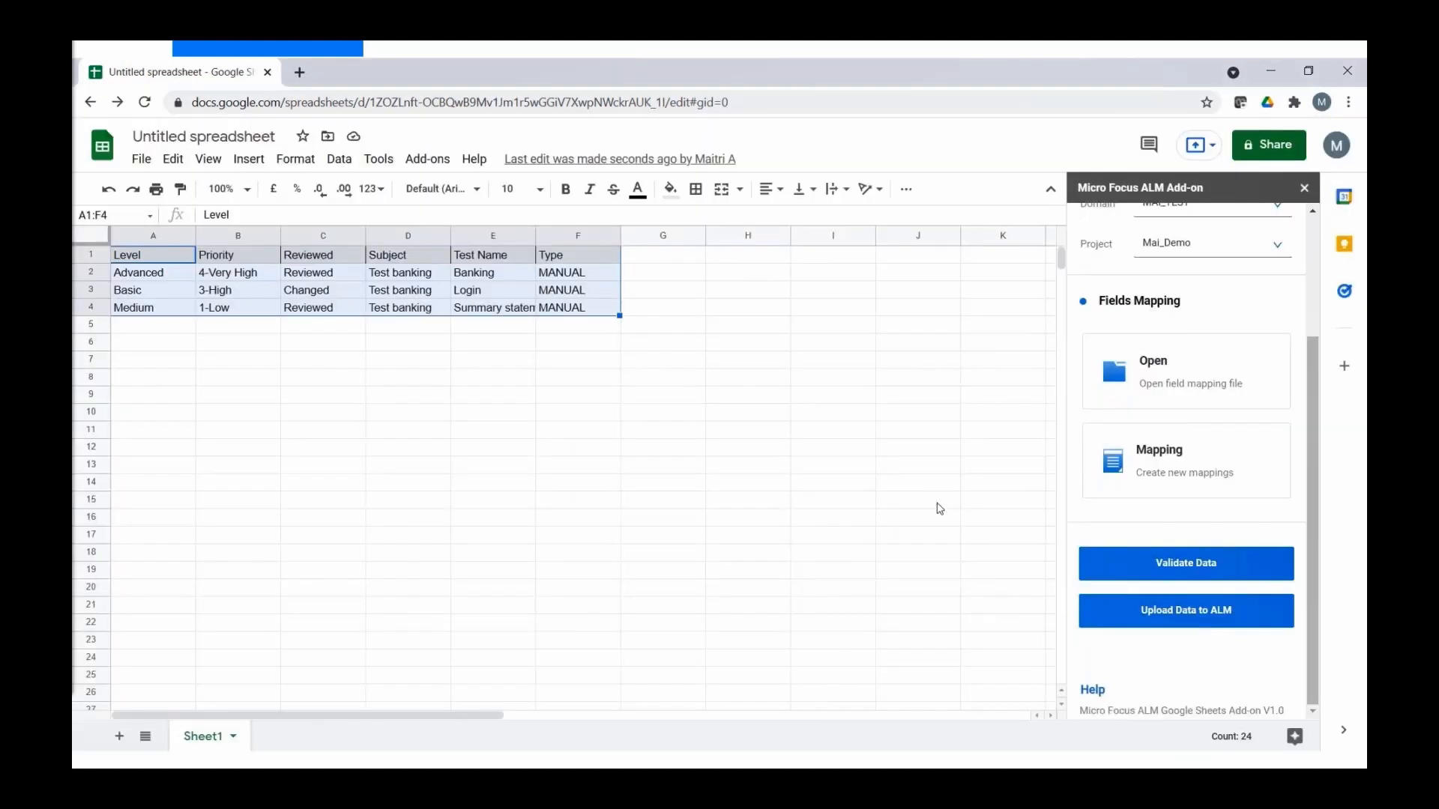
click(1159, 604)
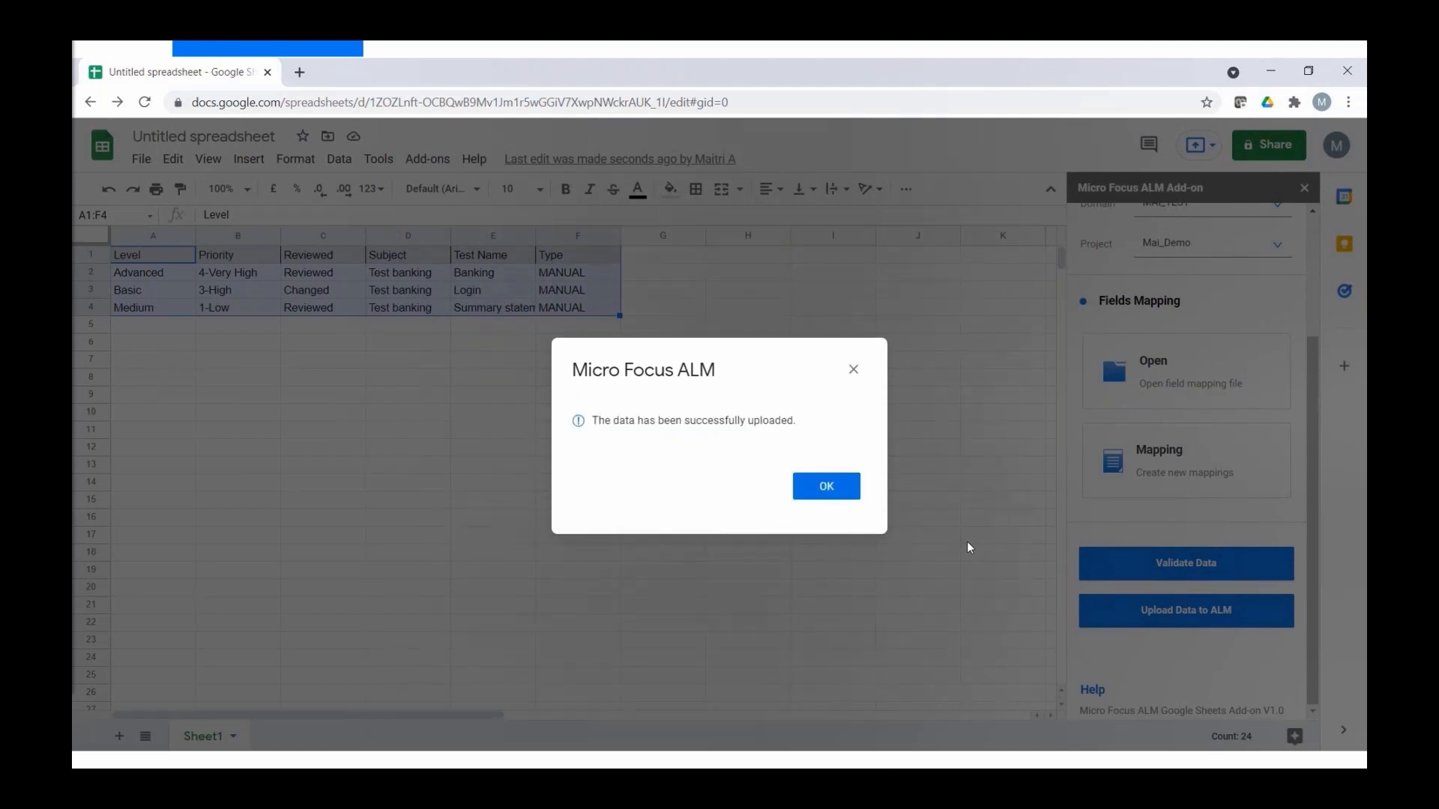
click(847, 490)
- In the ALM client, refresh the Test Plan and open the uploaded Login test under Test banking
mouse_move(397, 723)
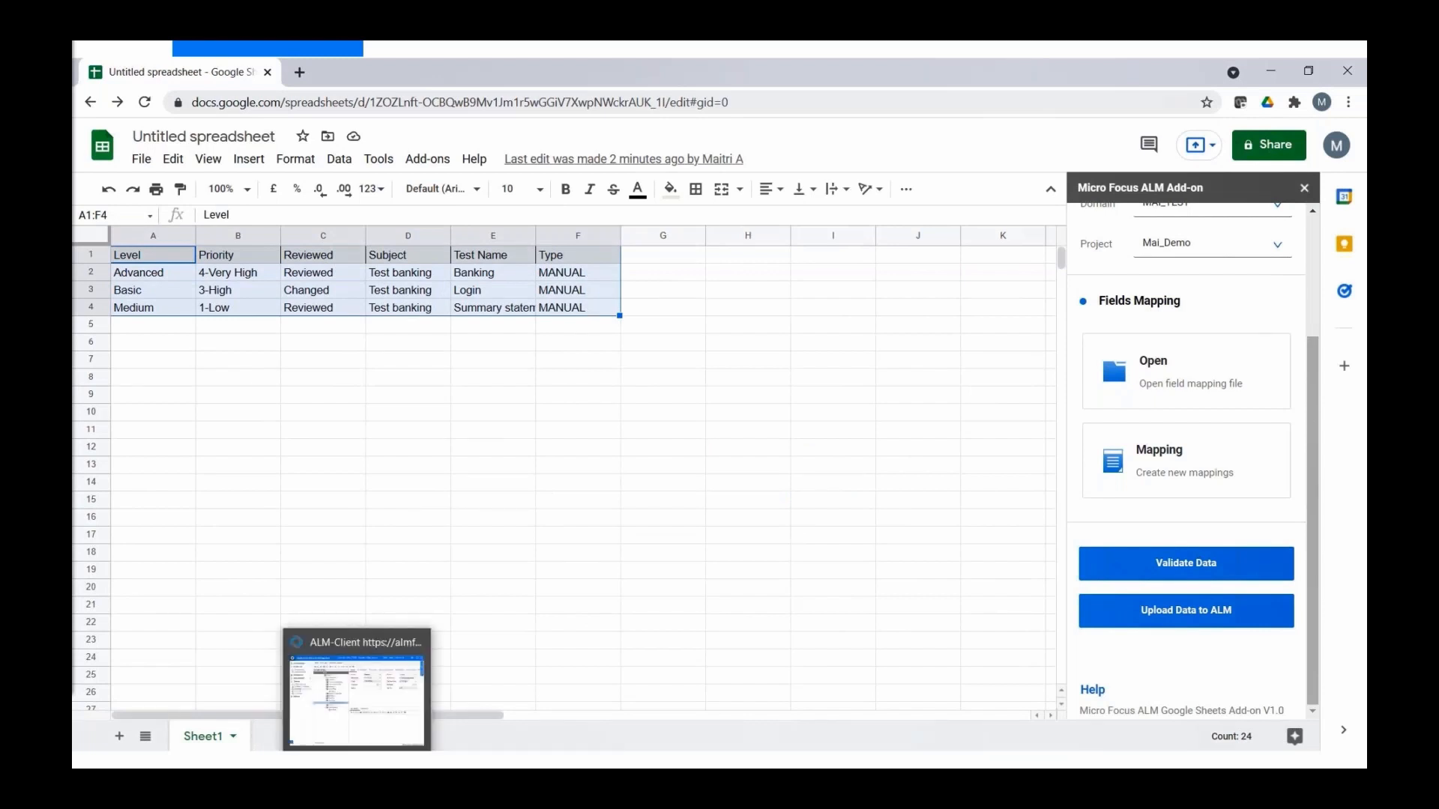
click(398, 723)
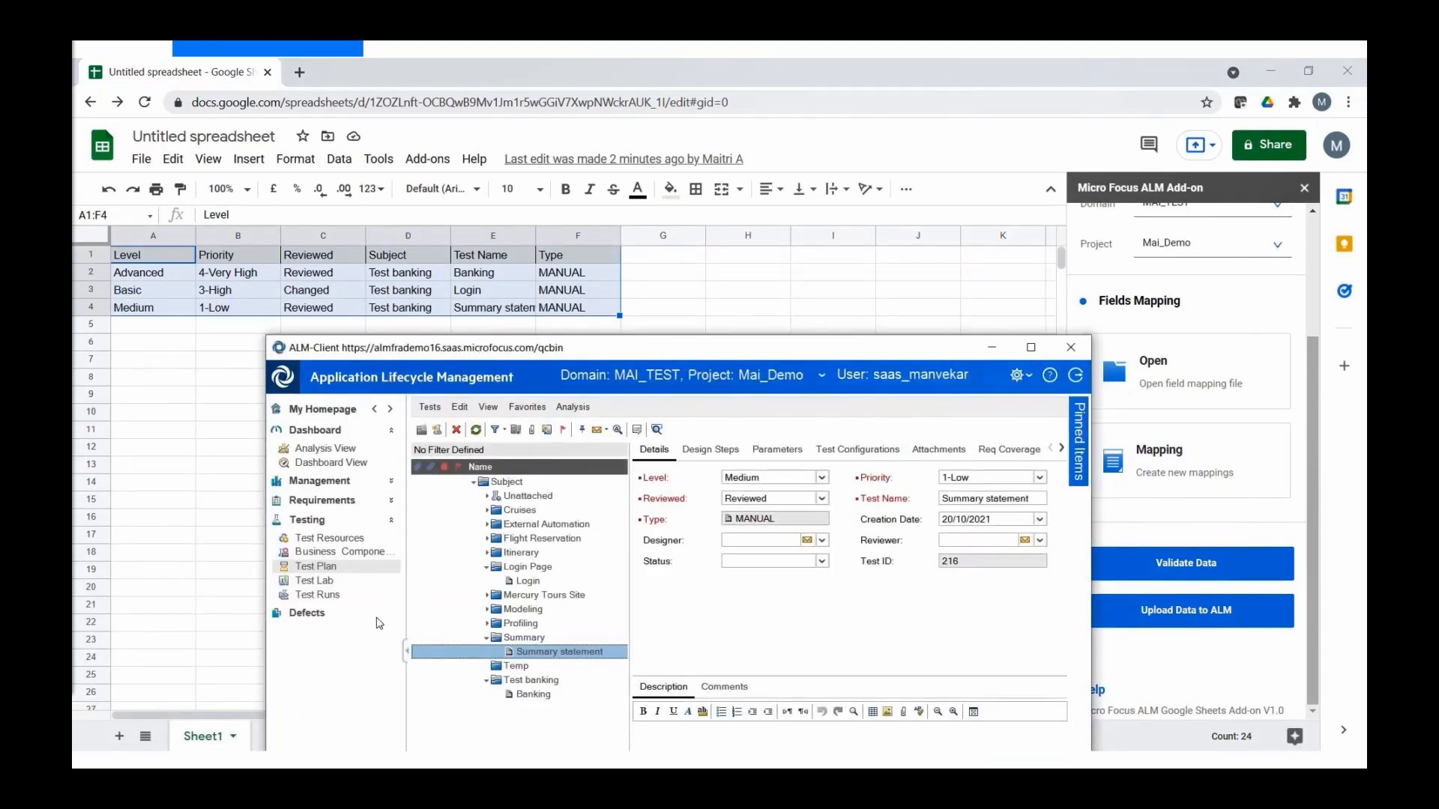
drag(641, 351, 683, 290)
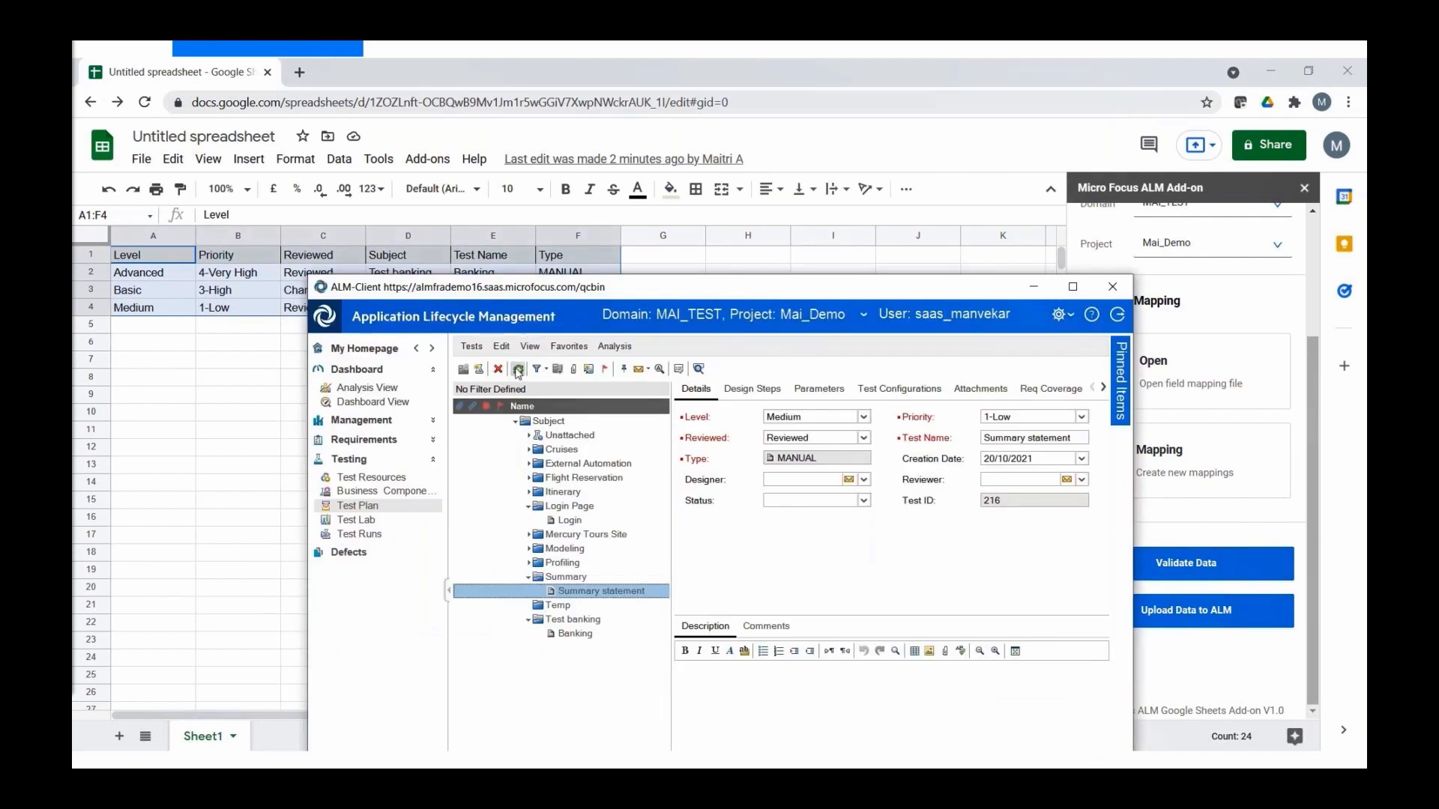
click(517, 370)
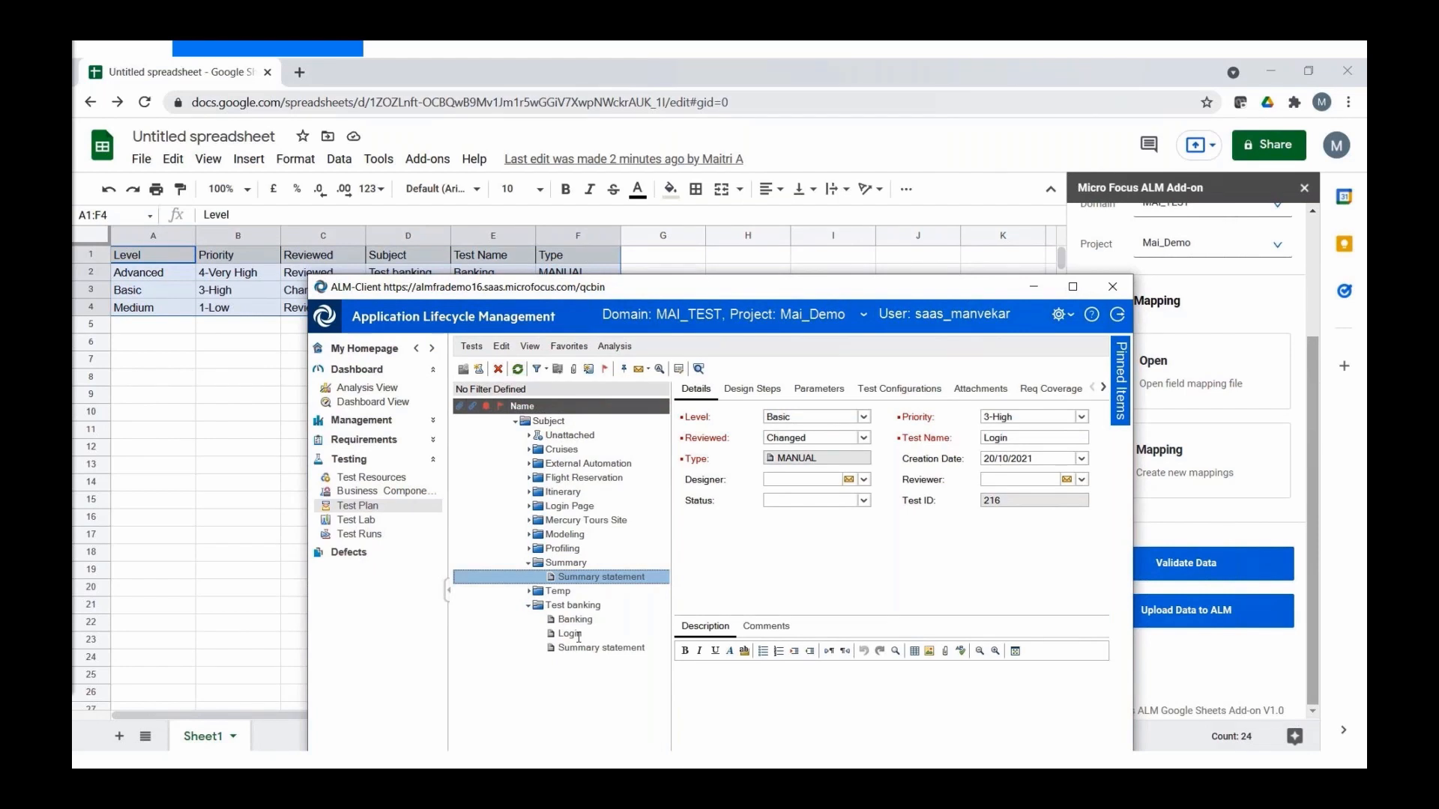
click(579, 635)
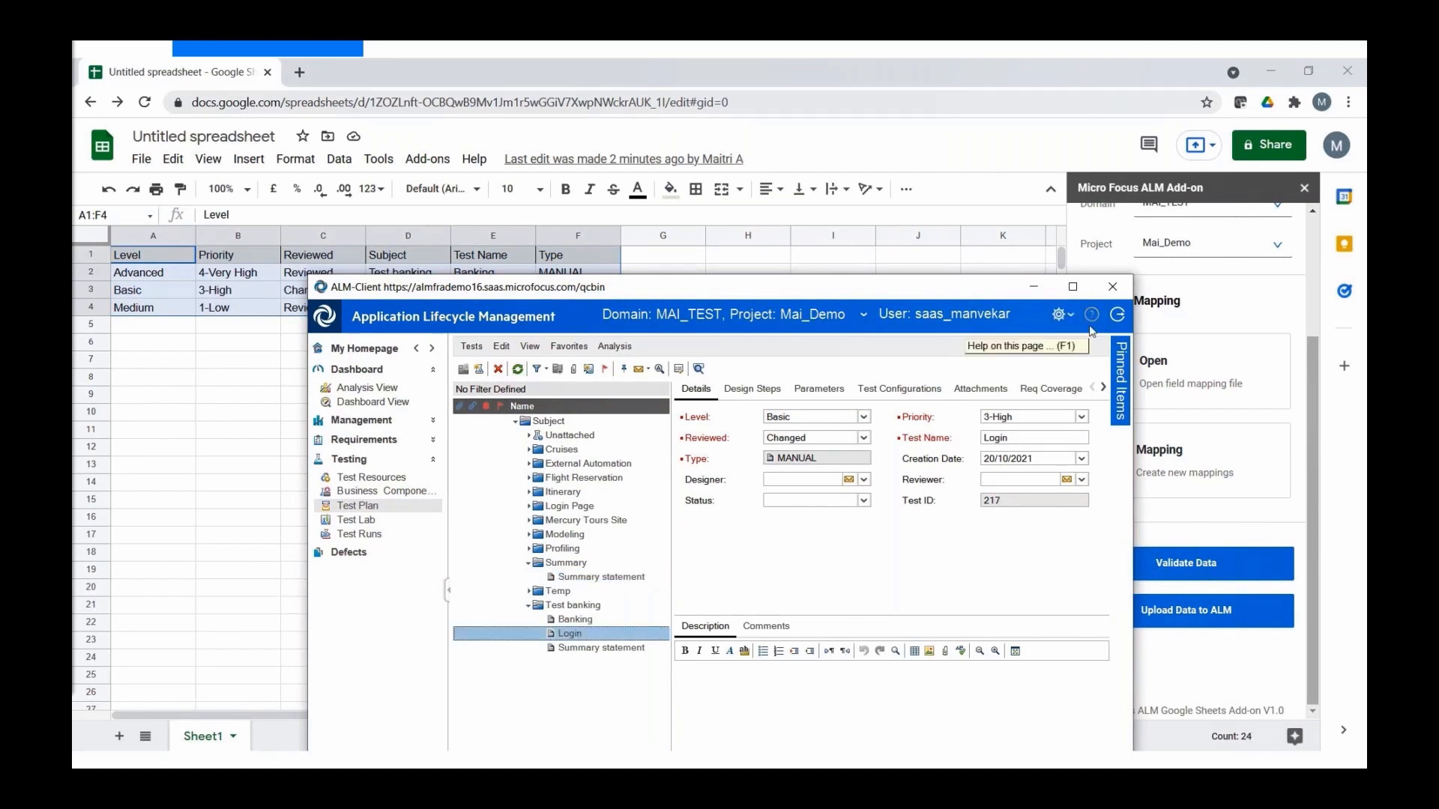